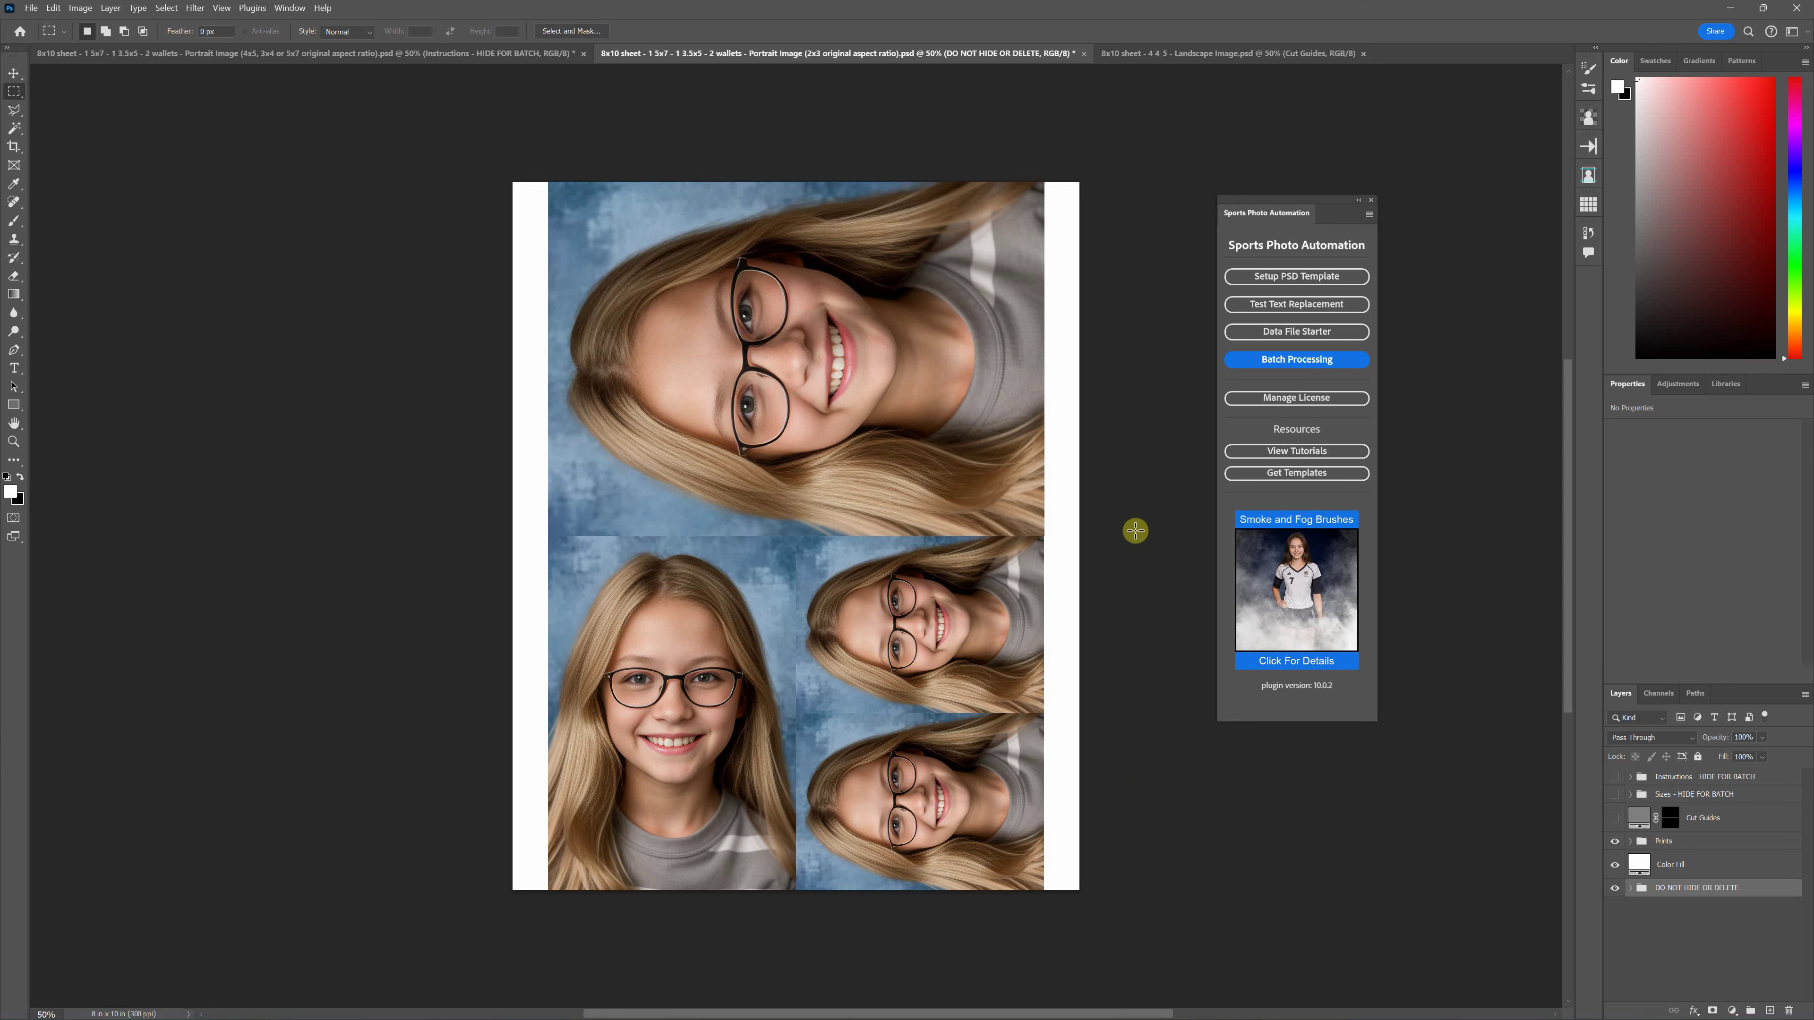
Step: Switch to the File Explorer window showing the For Portrait Images template folder
key("alt+Tab")
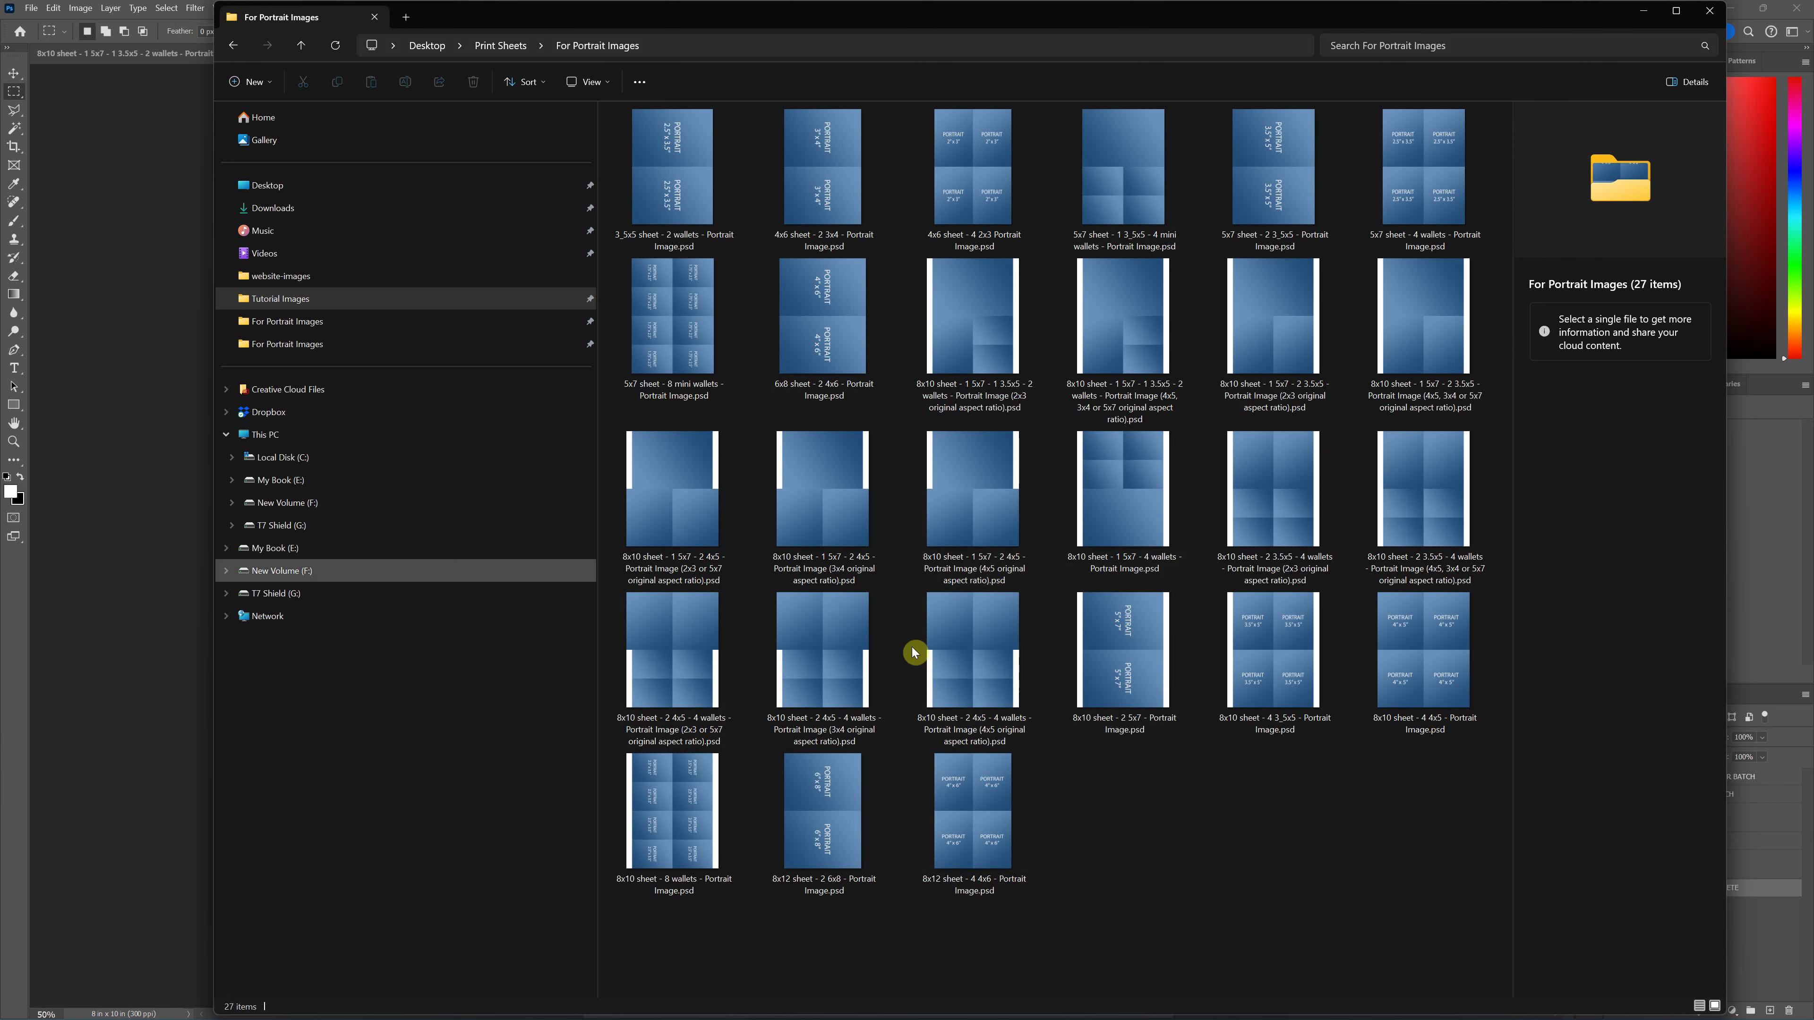
Step: Bring the Photoshop 8x10 print sheet document back to the front
left_click(118, 546)
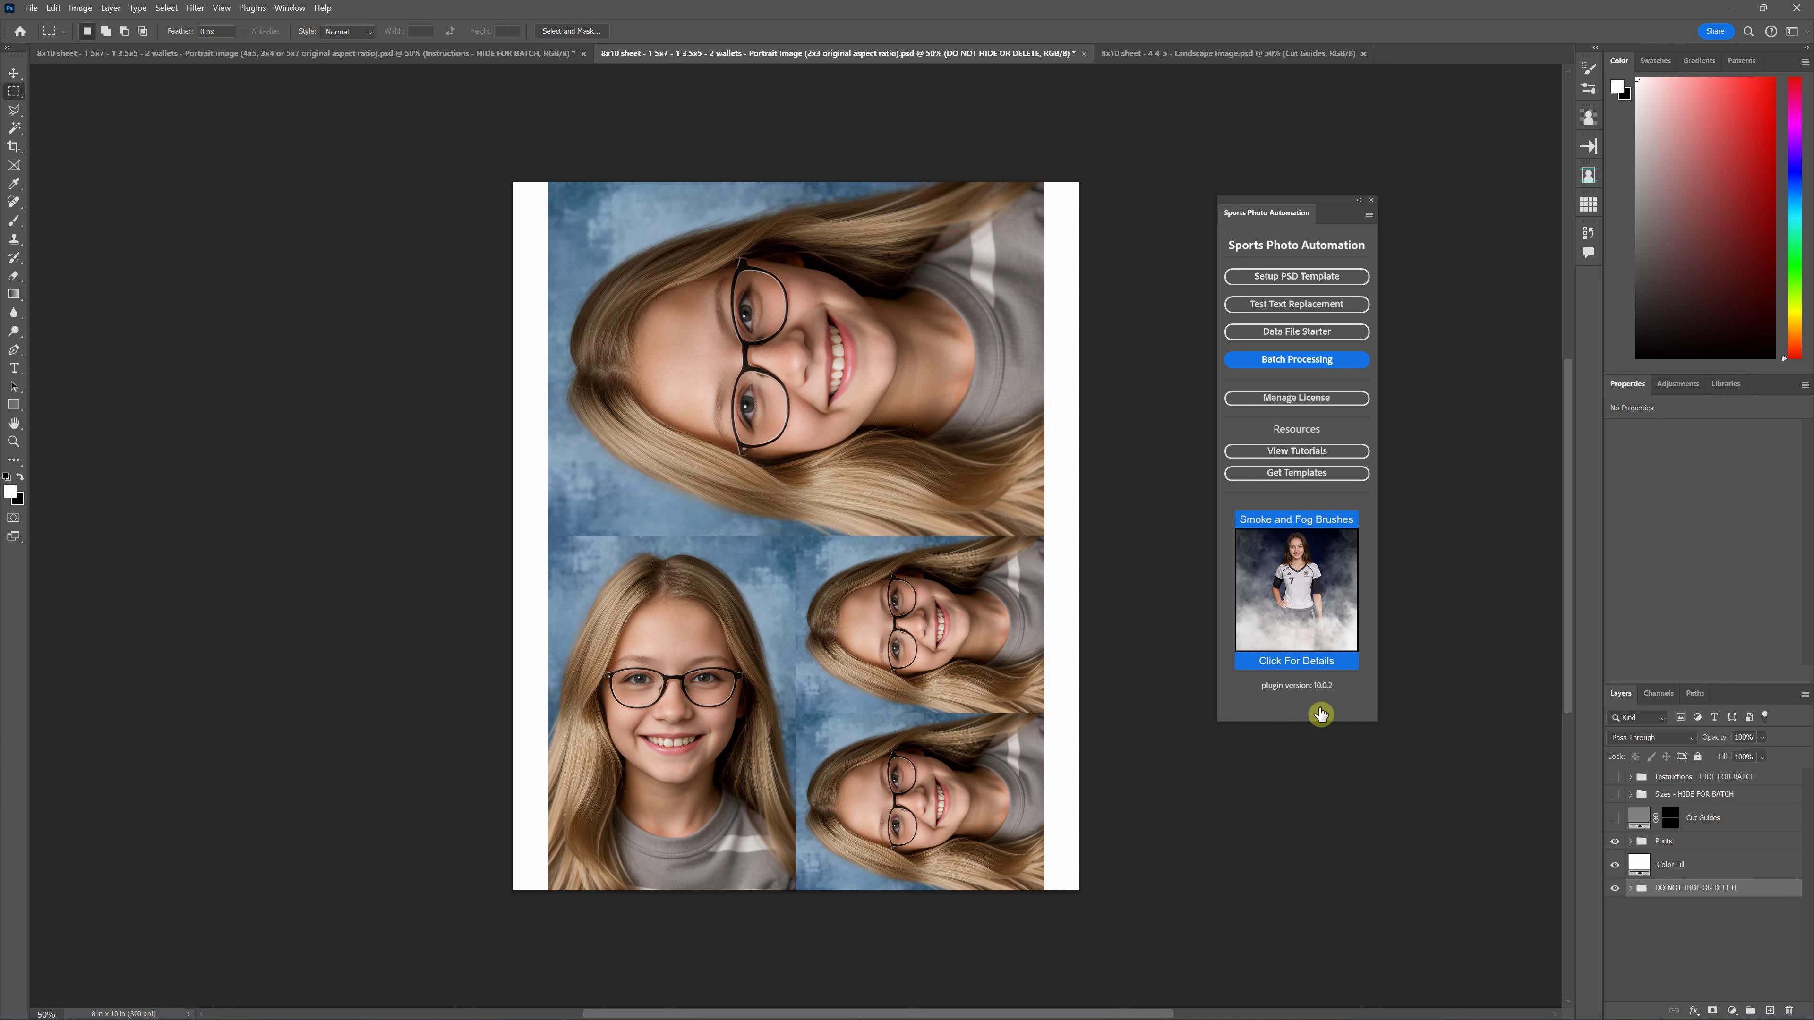
Step: Revert to the top History snapshot, removing the added player image, then collapse History
left_click(1586, 236)
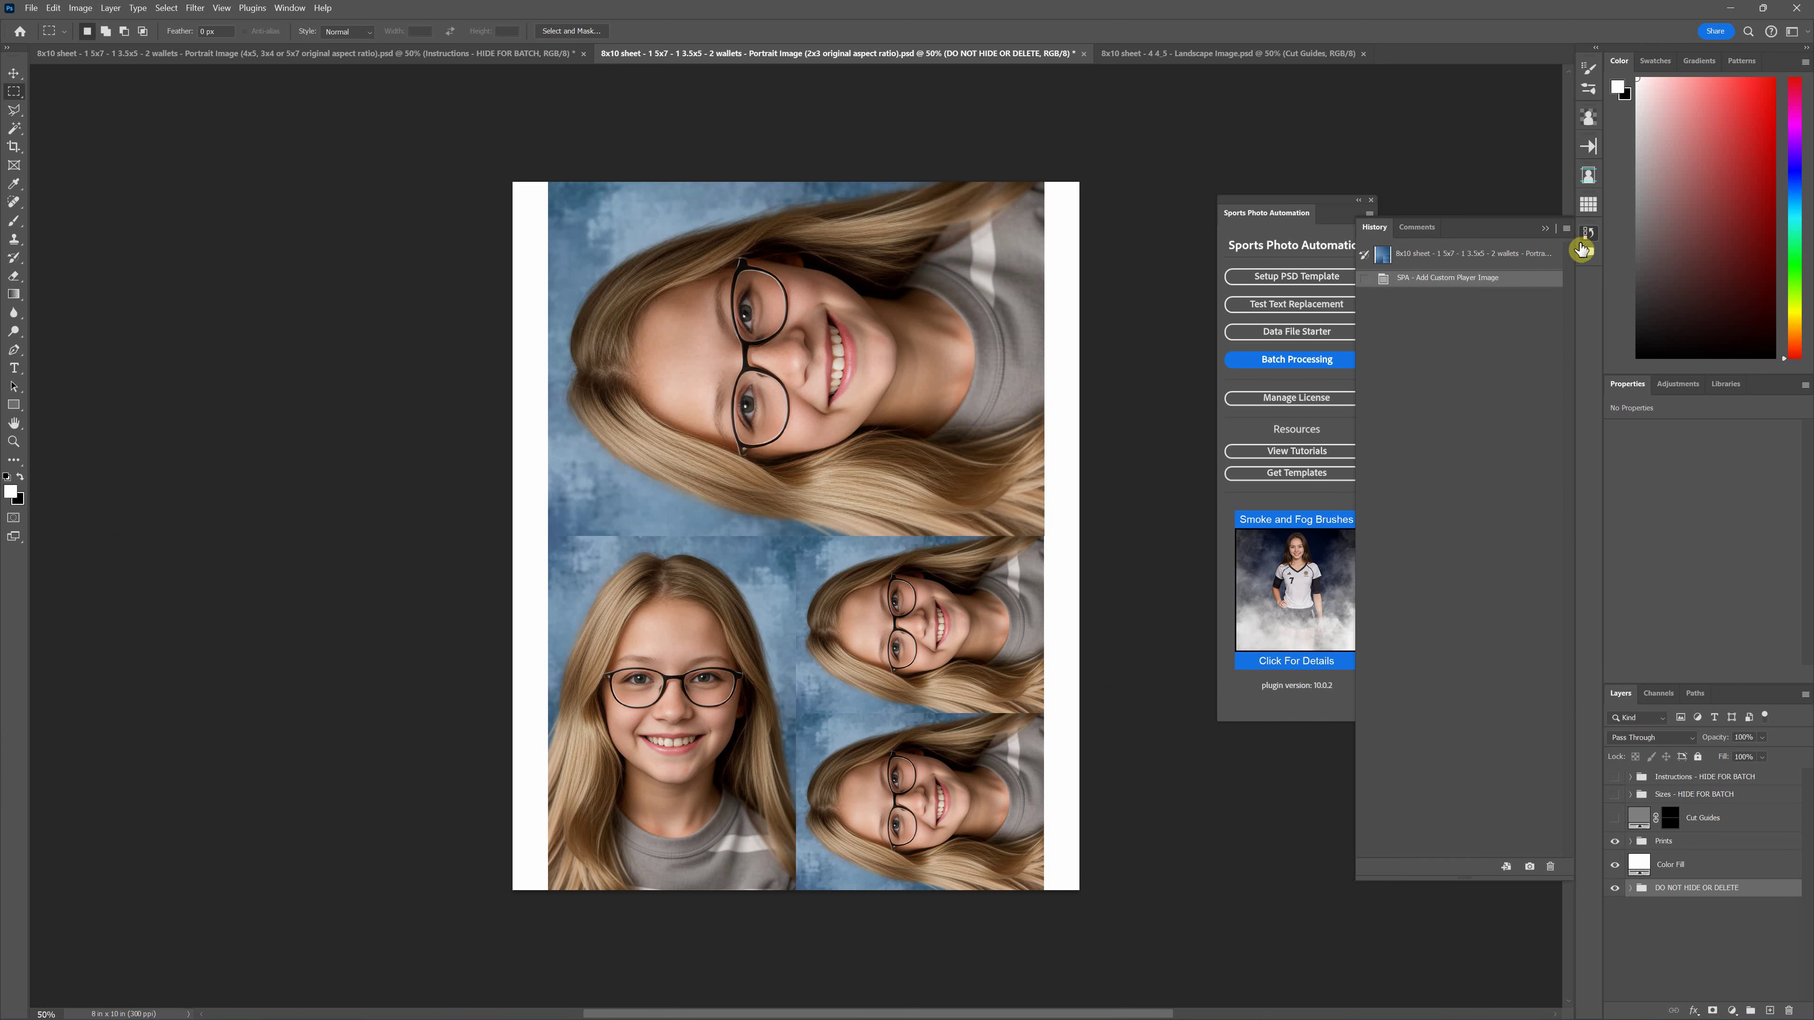
left_click(1493, 257)
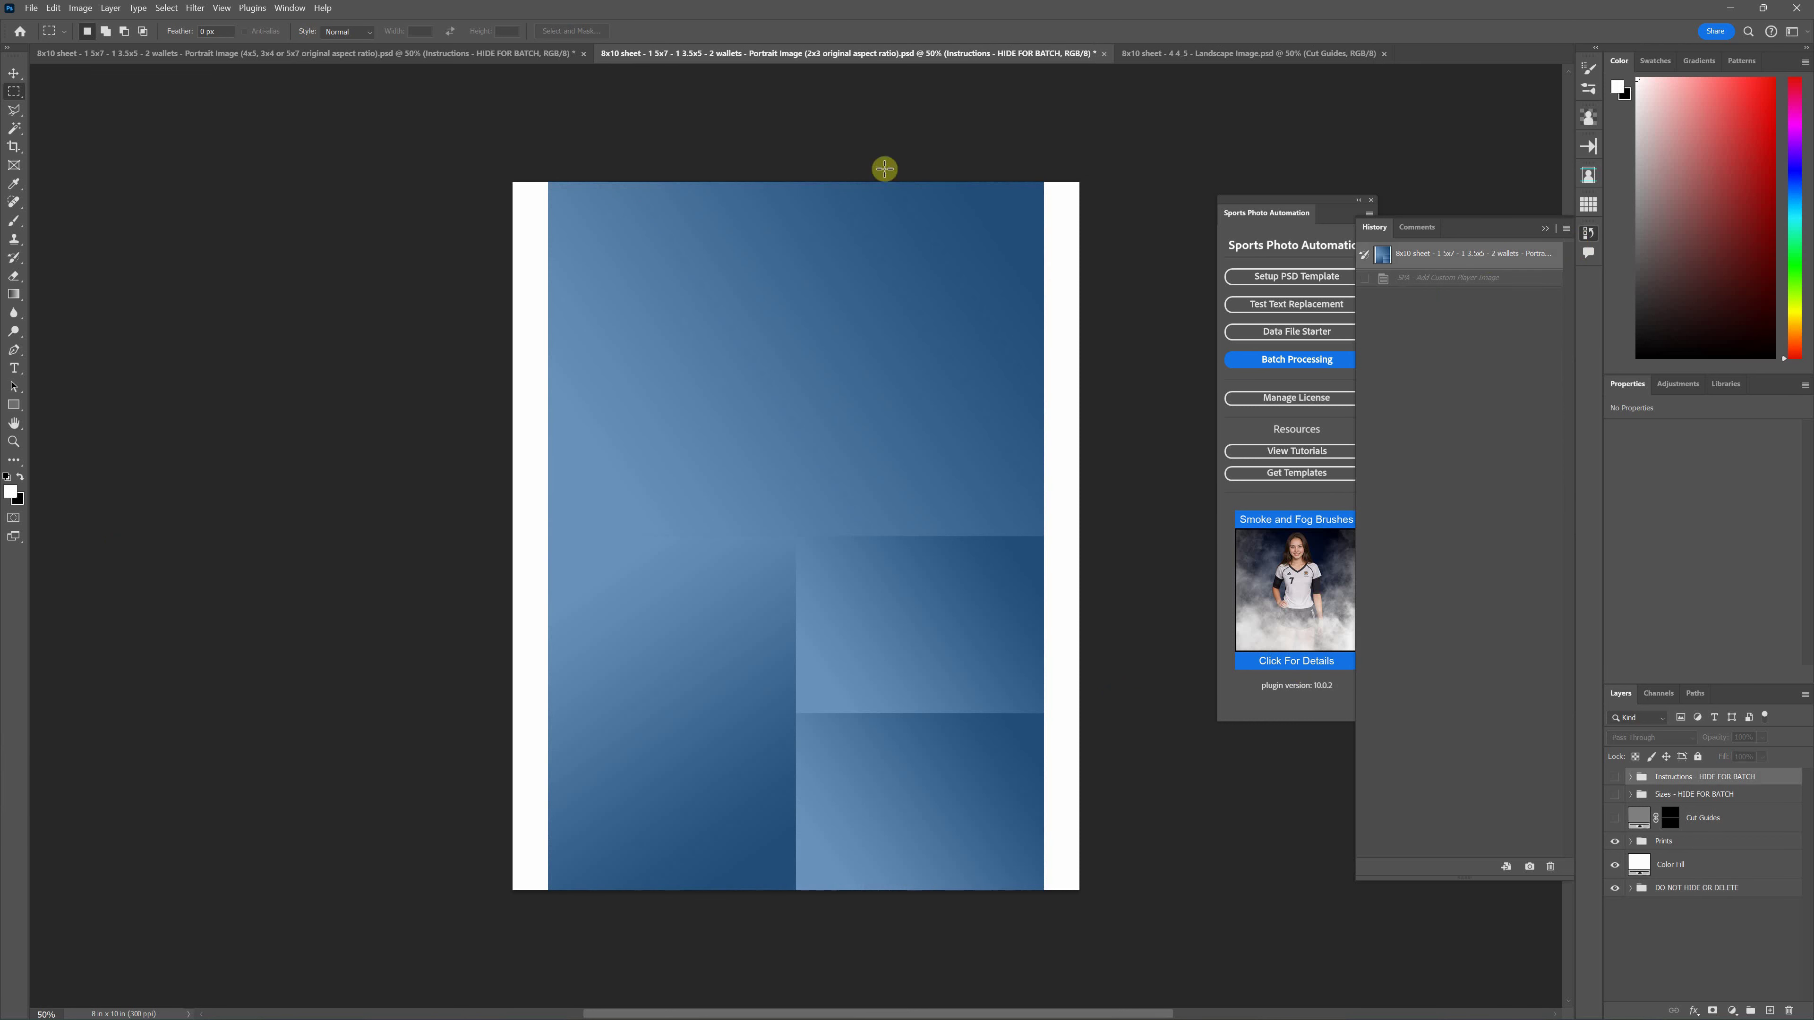
left_click(1540, 230)
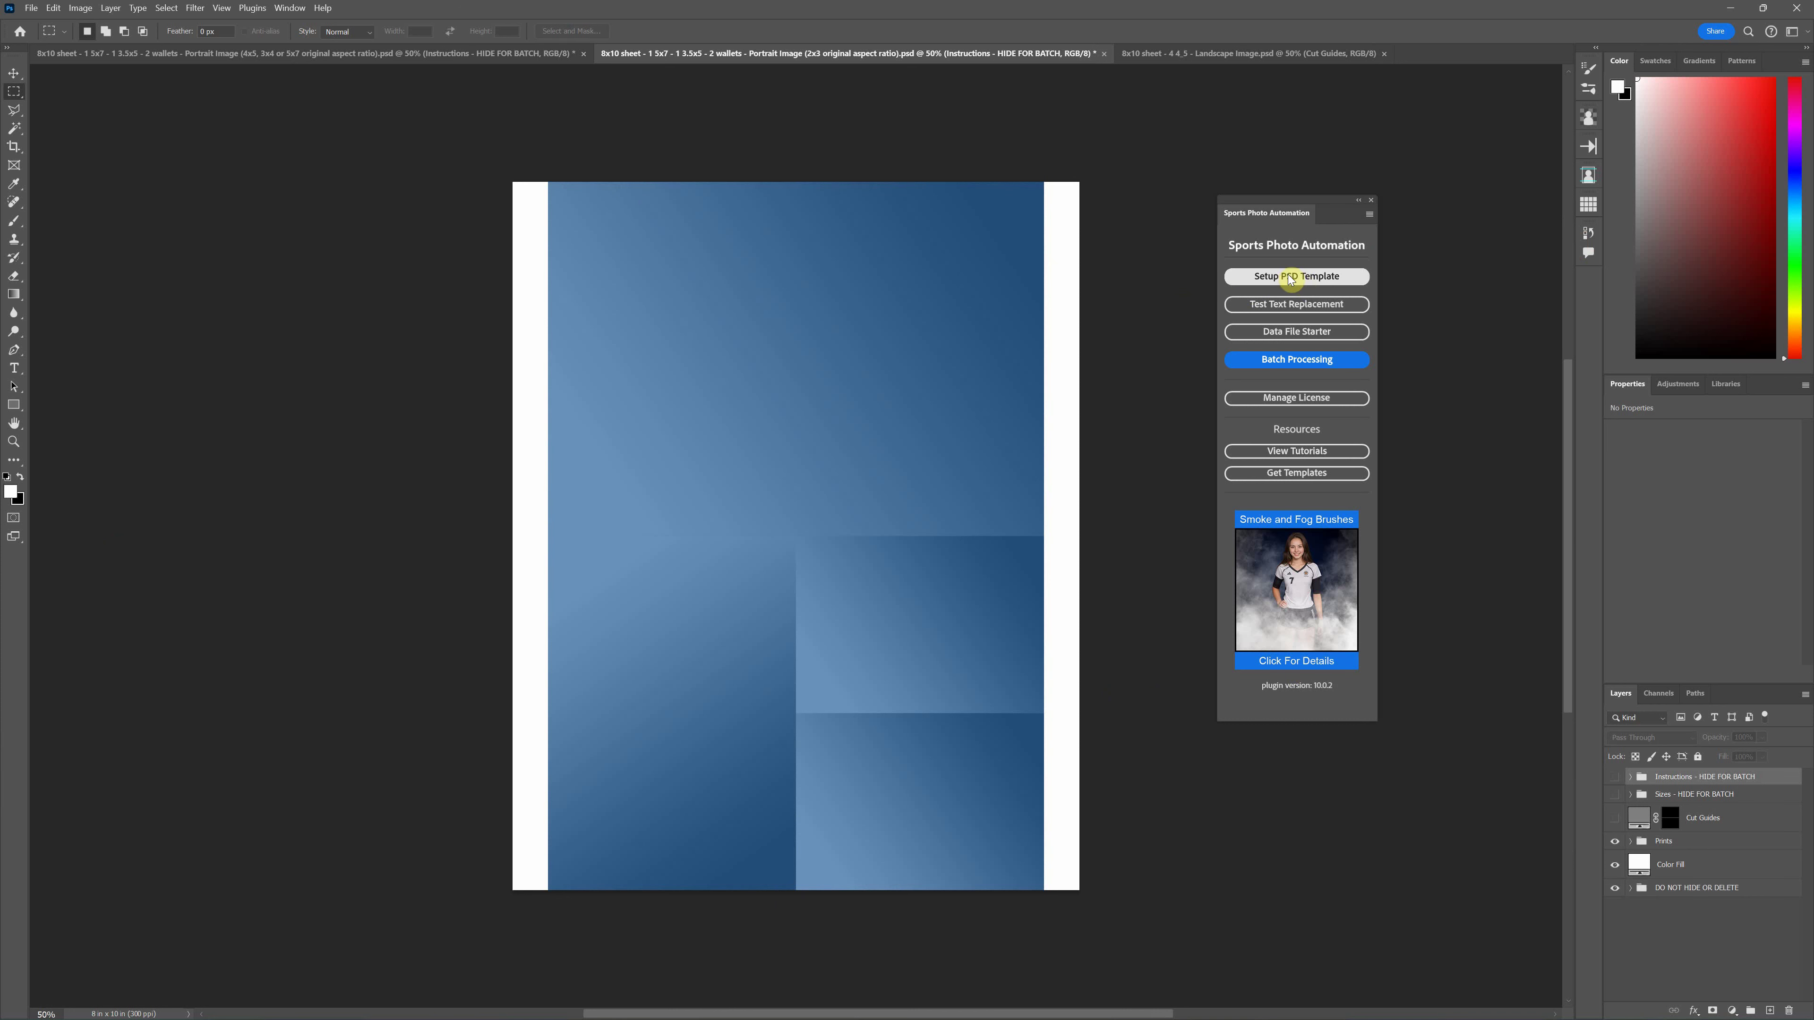
Step: Add the girl's portrait JPG as a Non-Cutout custom player image via Setup PSD Template
left_click(1304, 278)
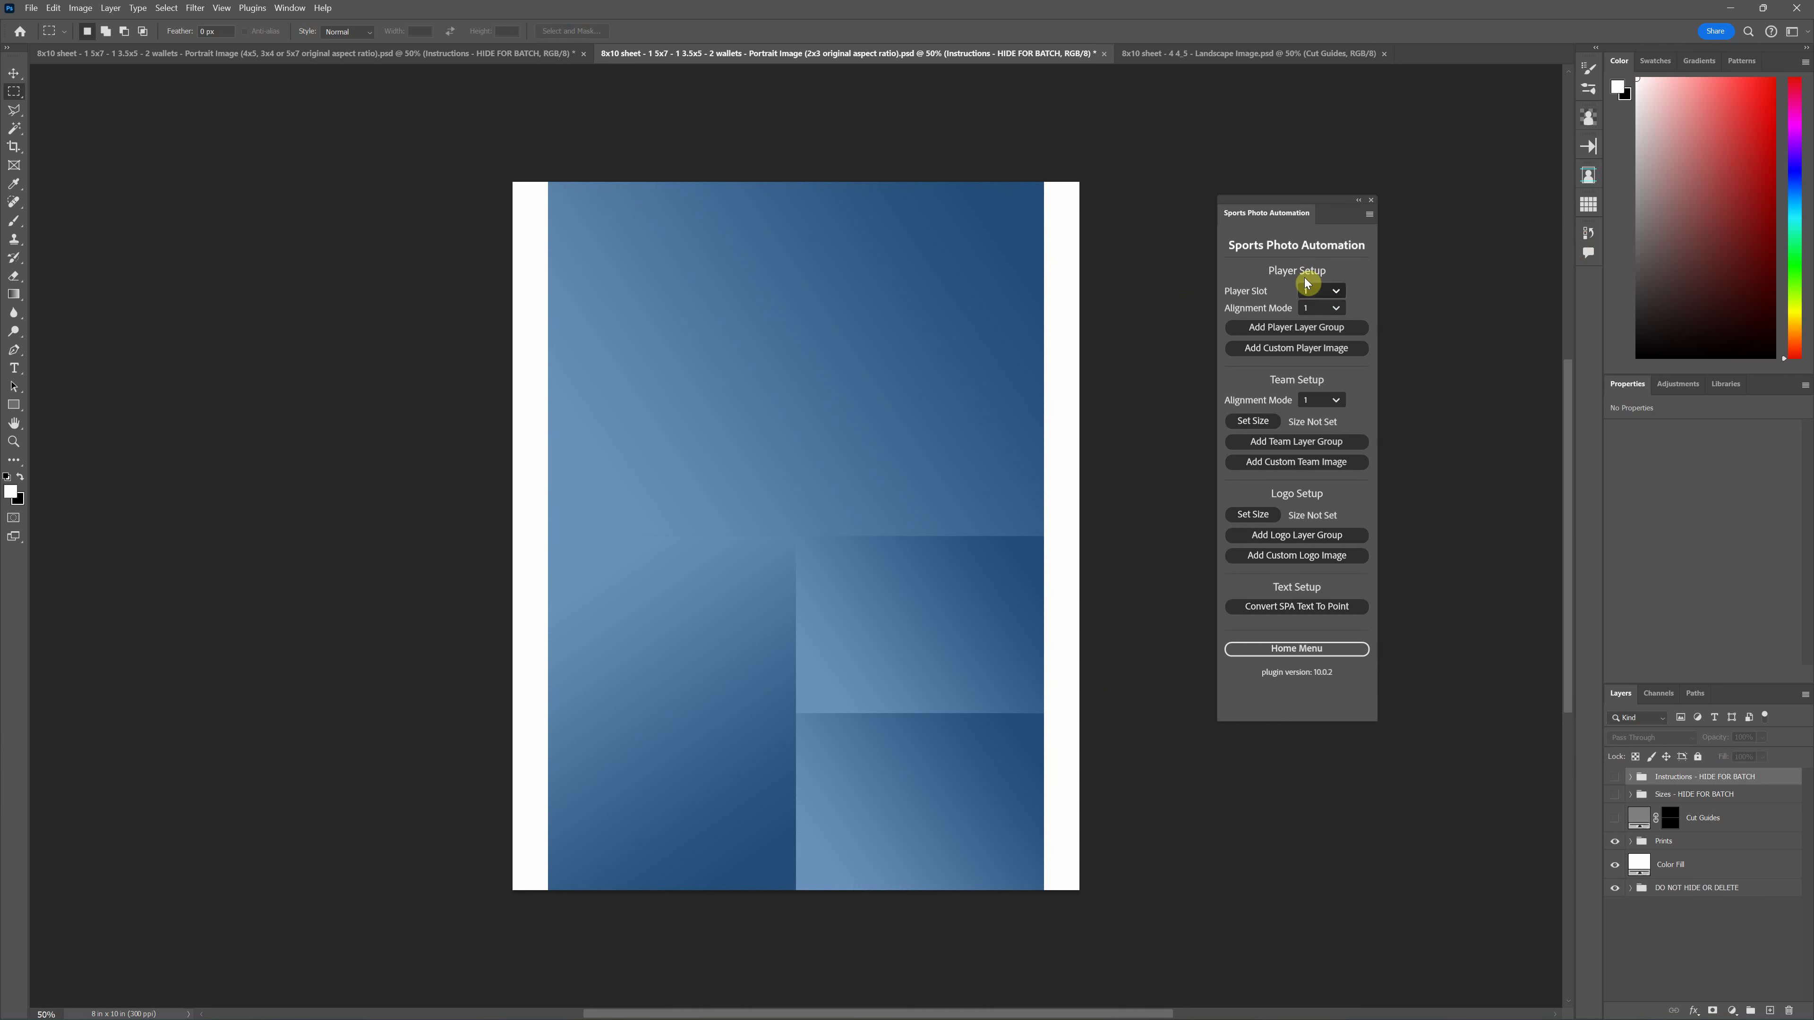
left_click(1345, 356)
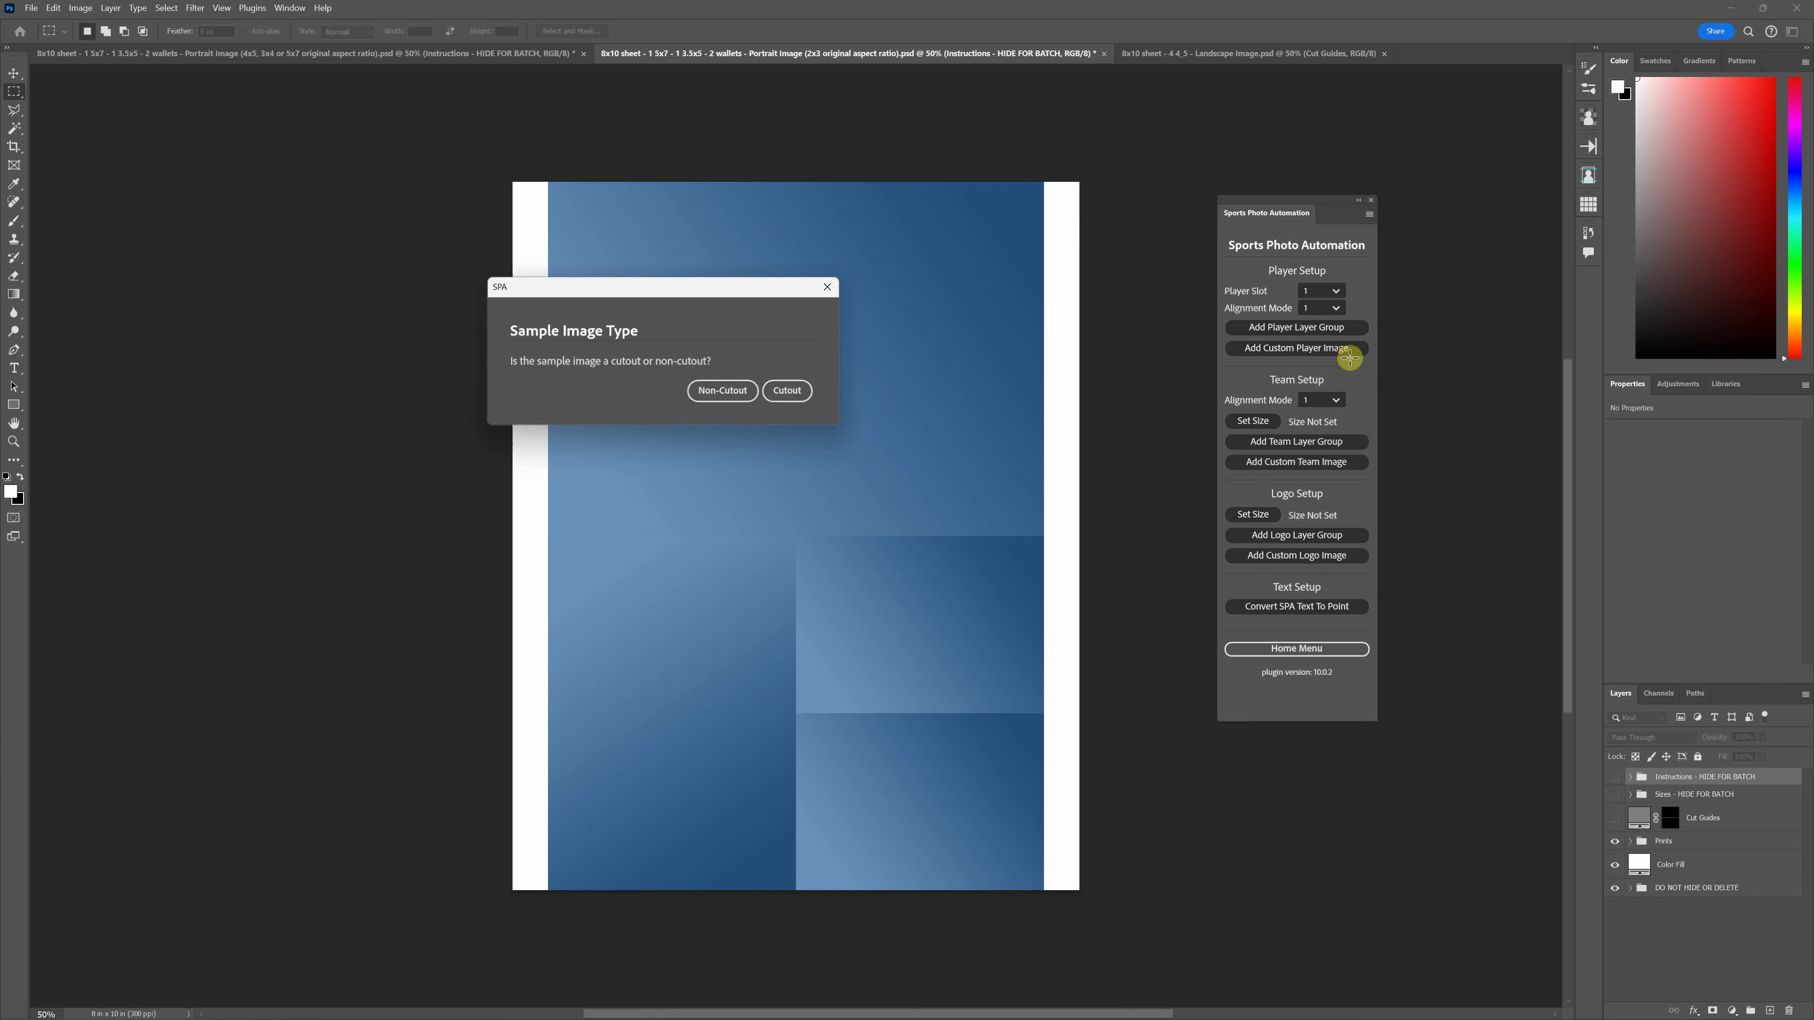
left_click(726, 392)
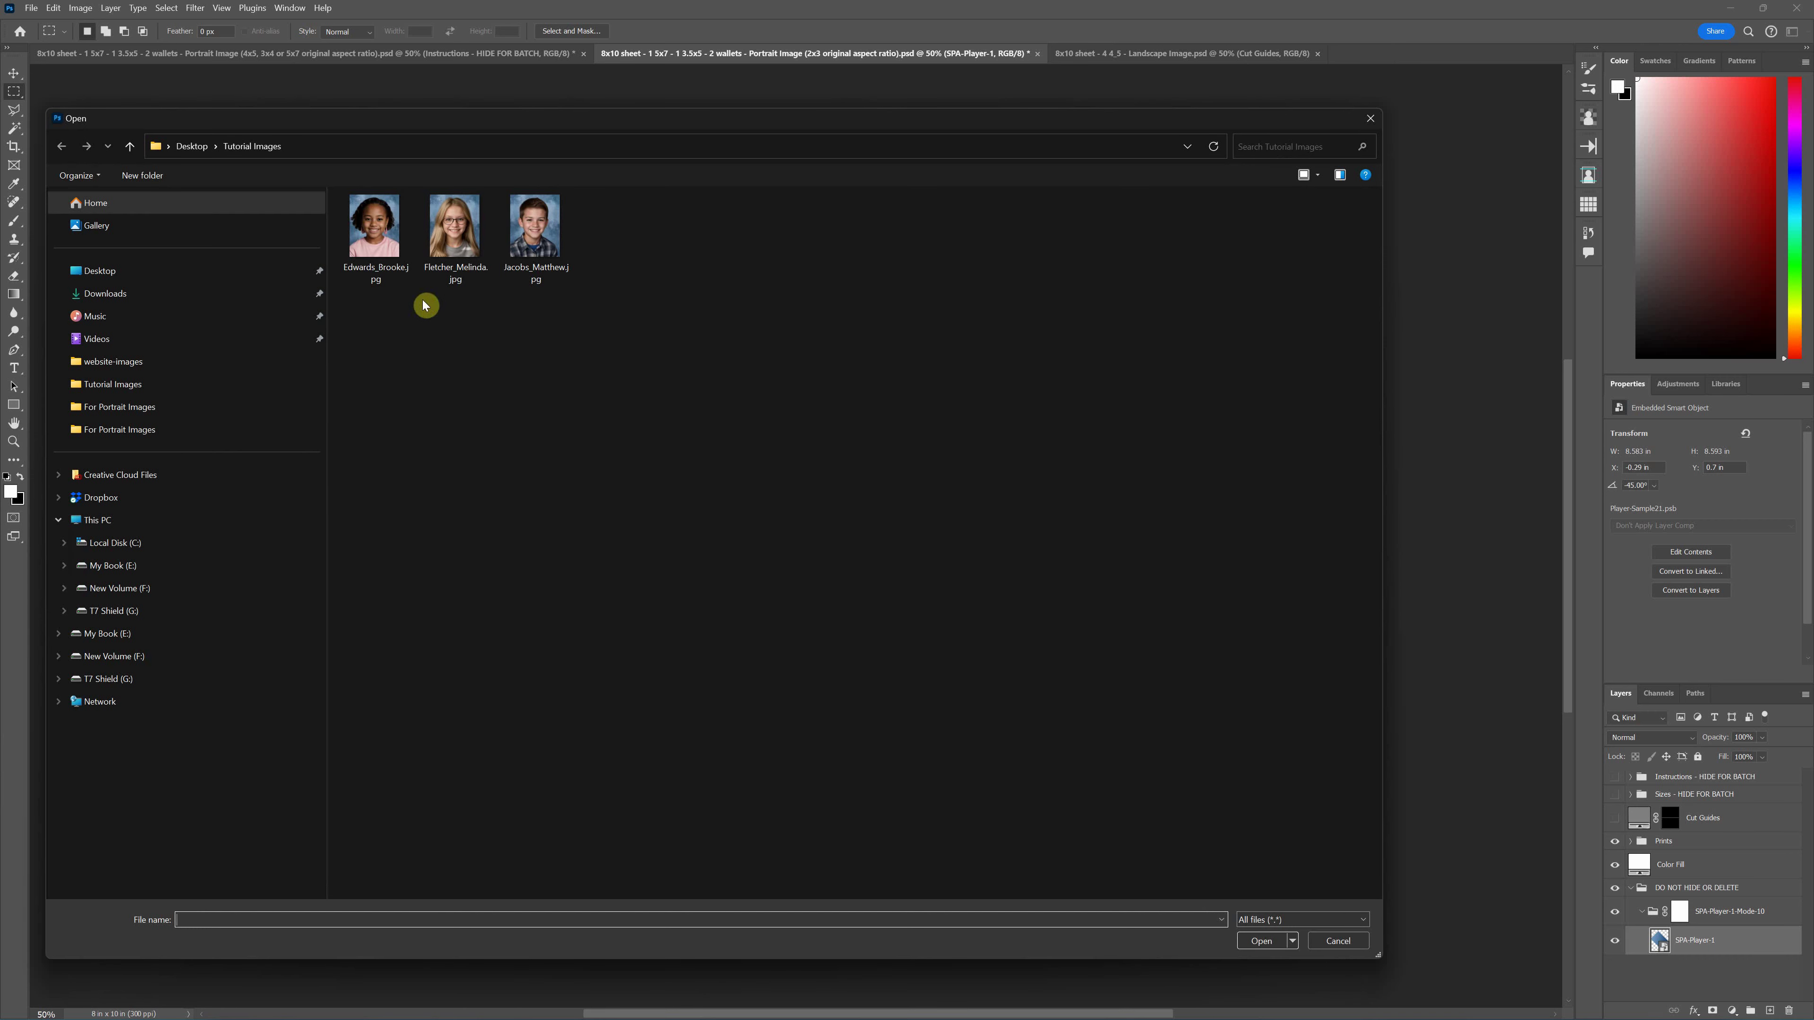
double_click(446, 287)
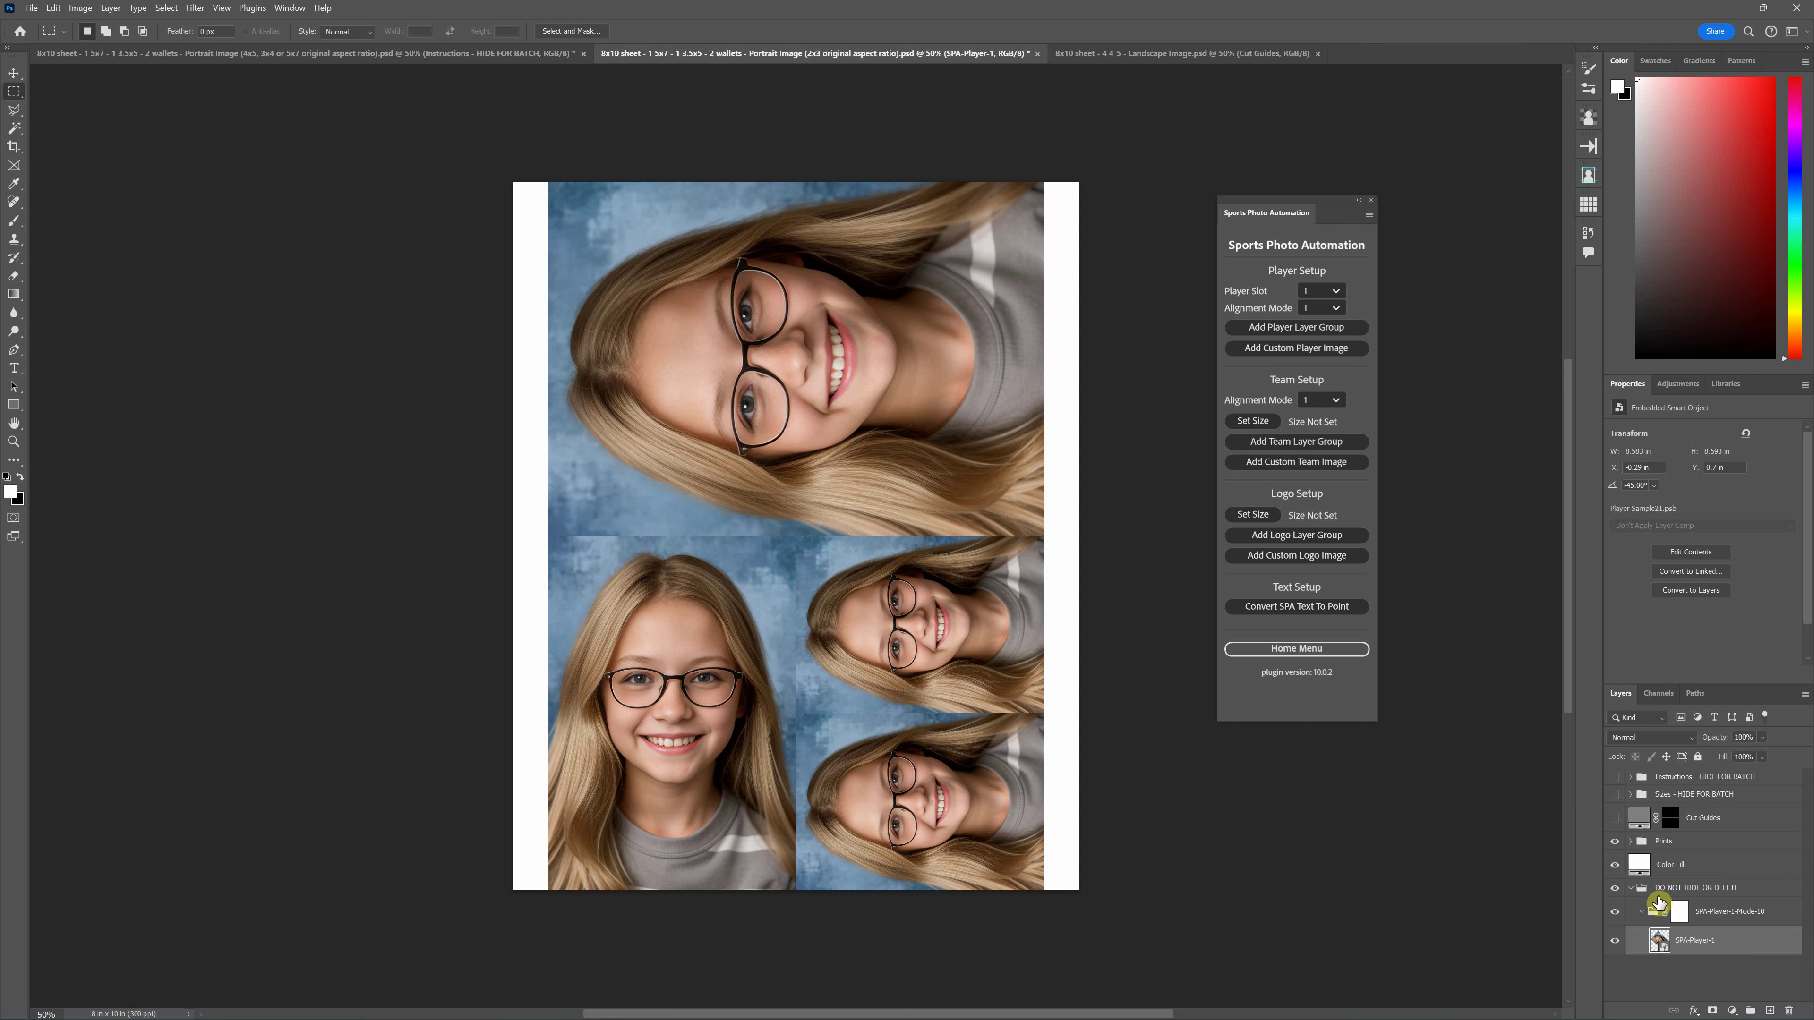
Step: Collapse the DO NOT HIDE OR DELETE group and expand the Prints group
left_click(1629, 889)
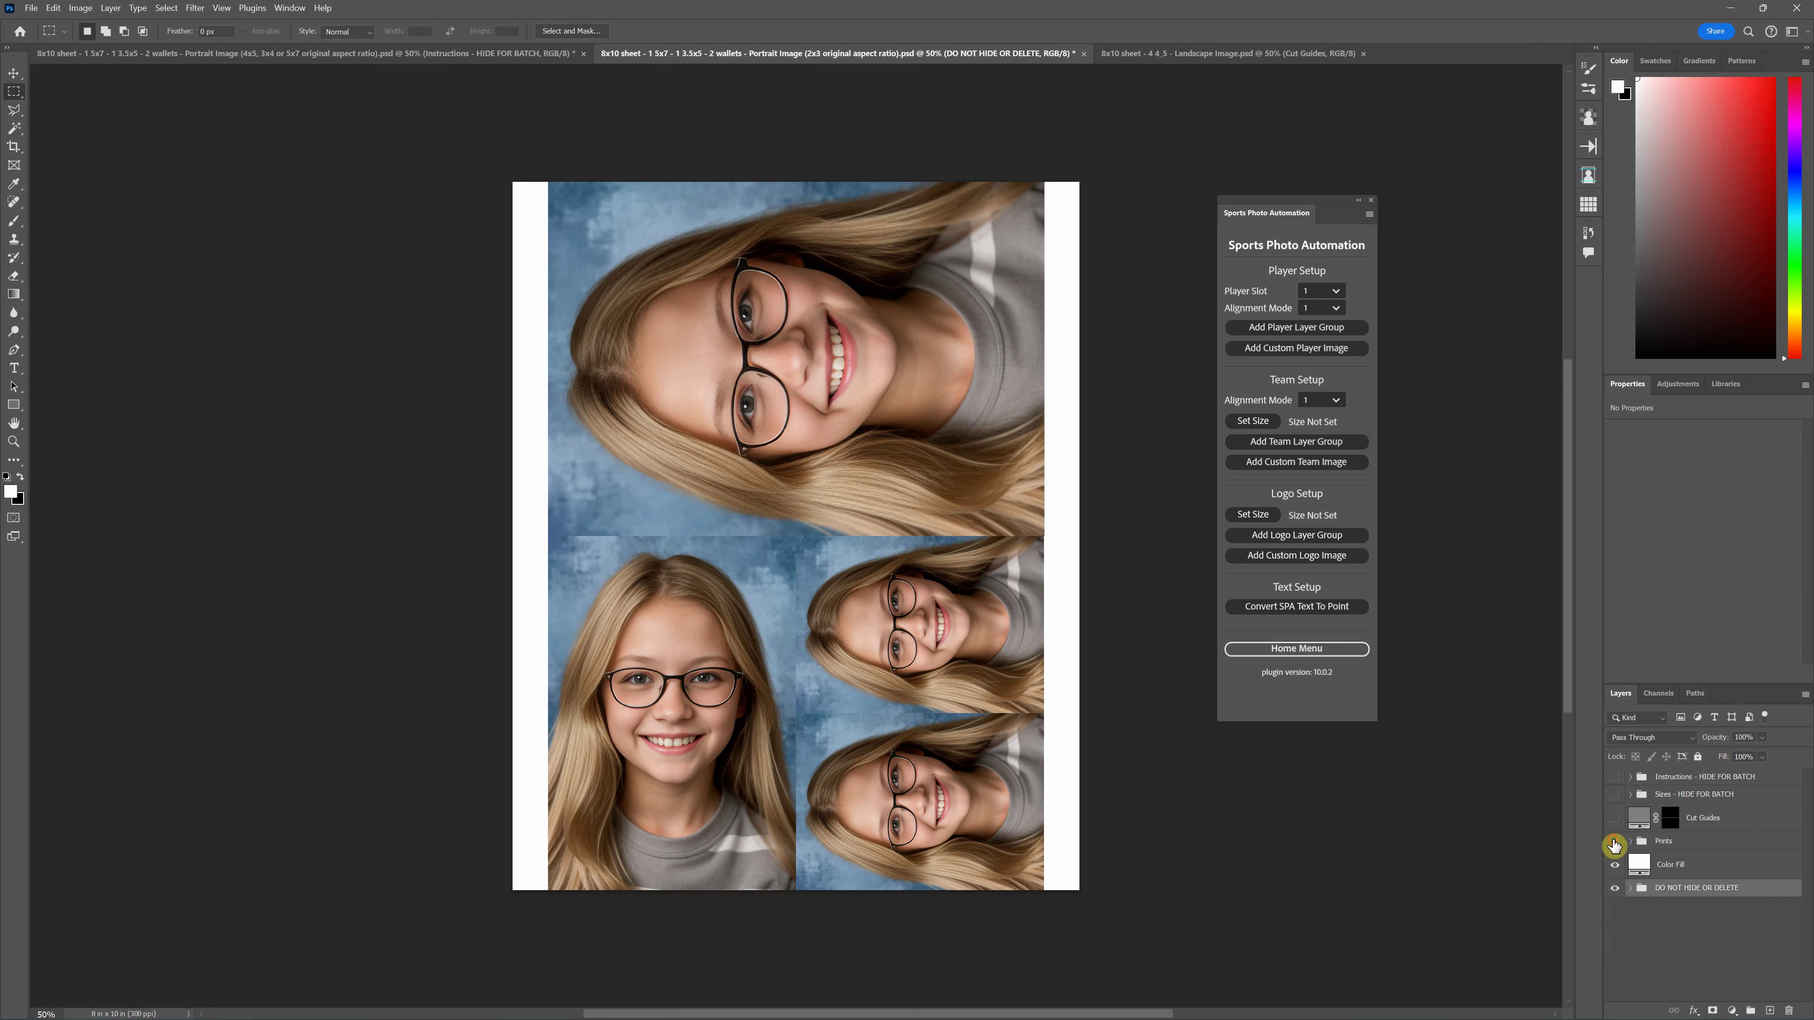
left_click(1618, 842)
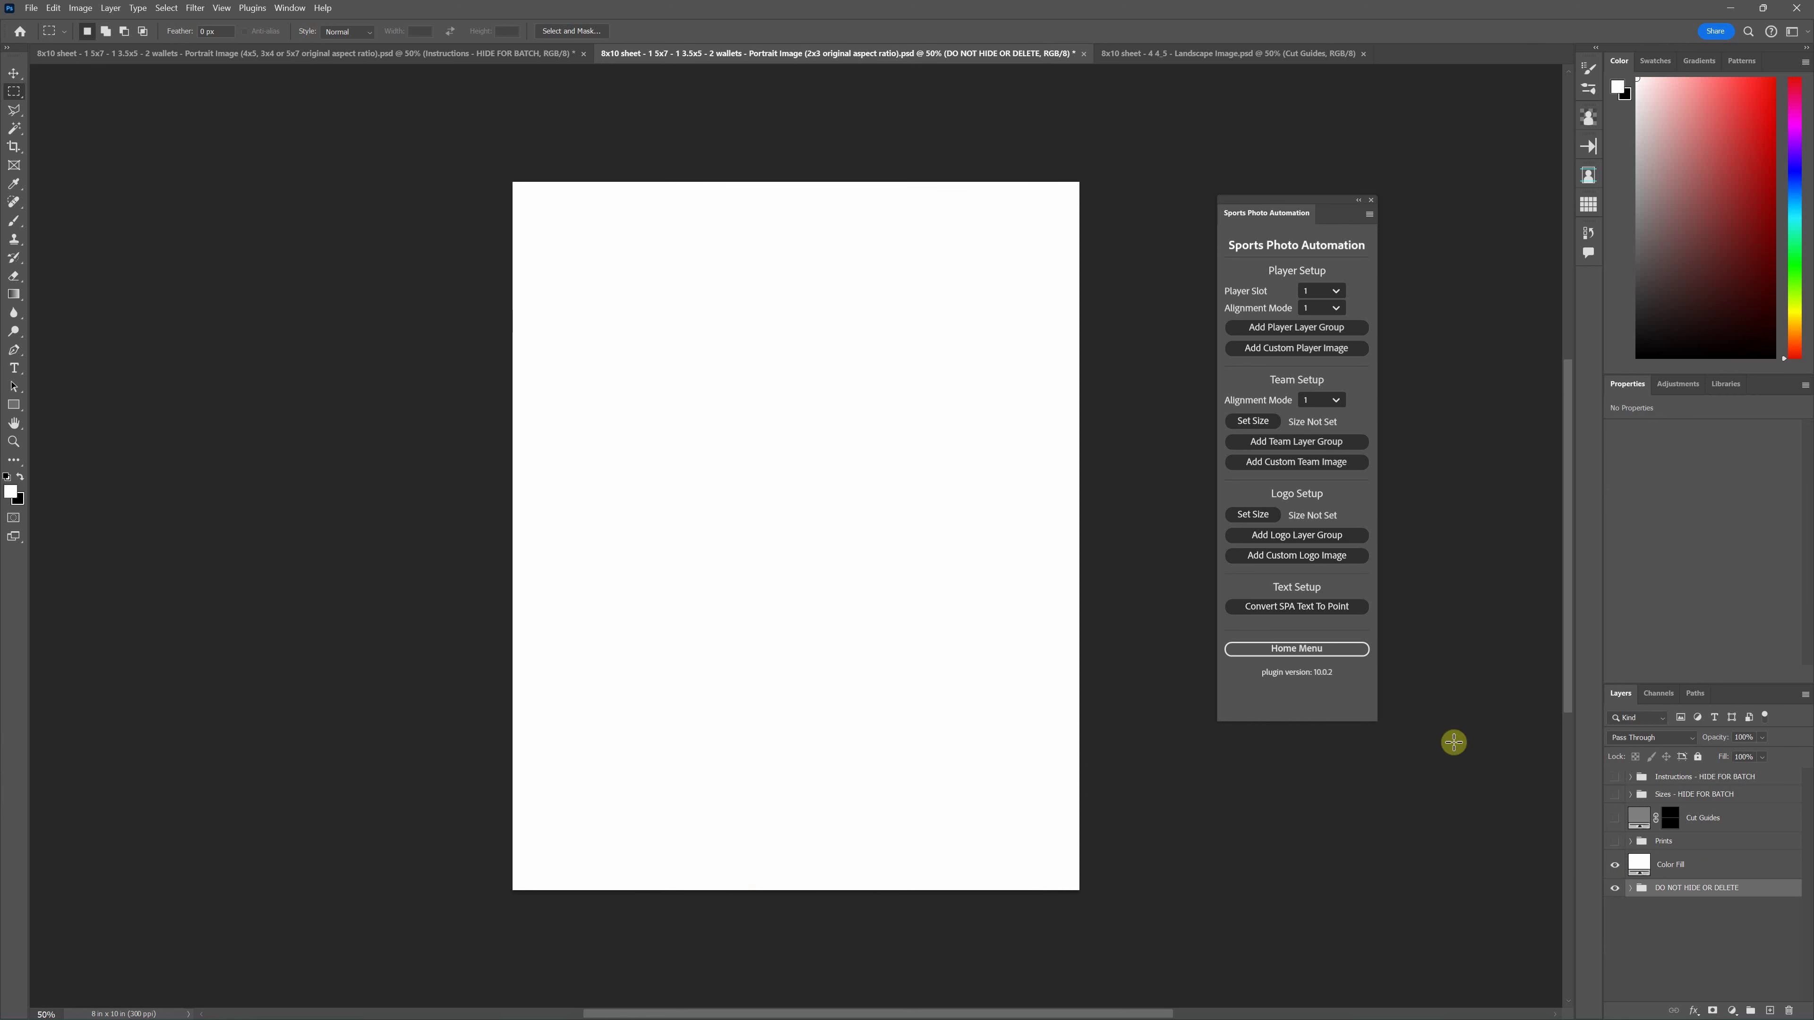
left_click(1699, 843)
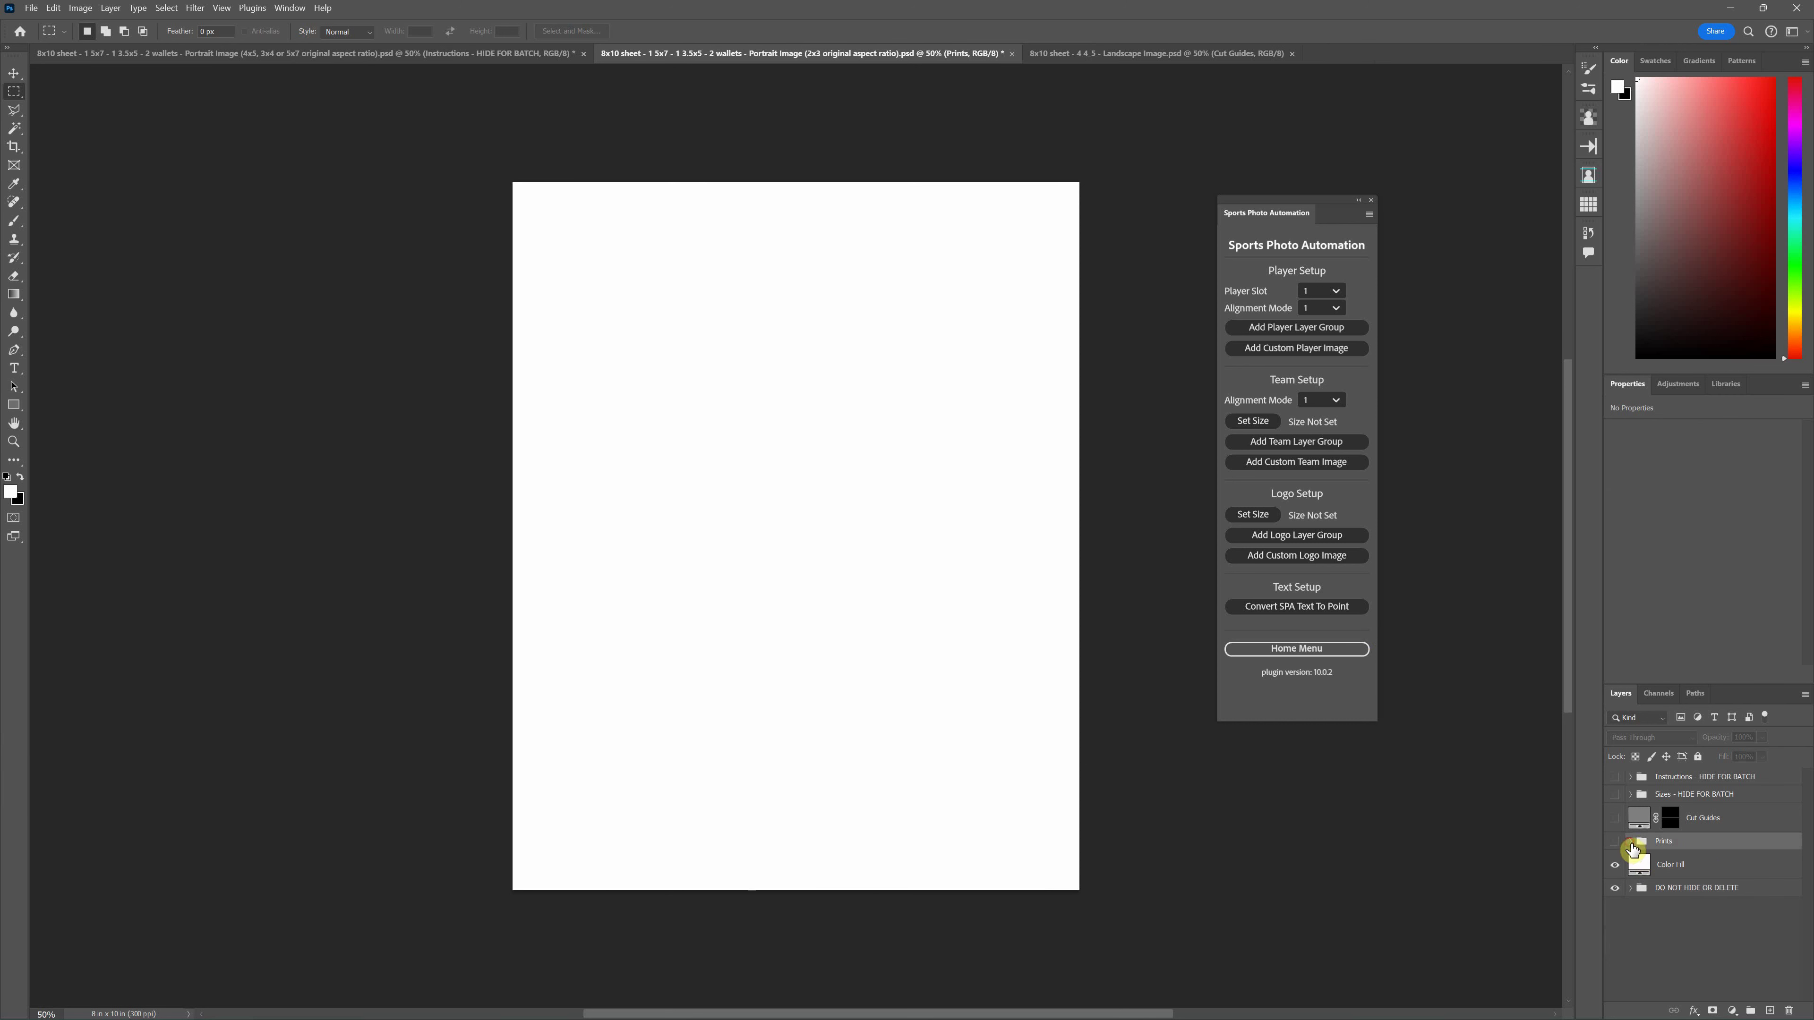
left_click(1630, 843)
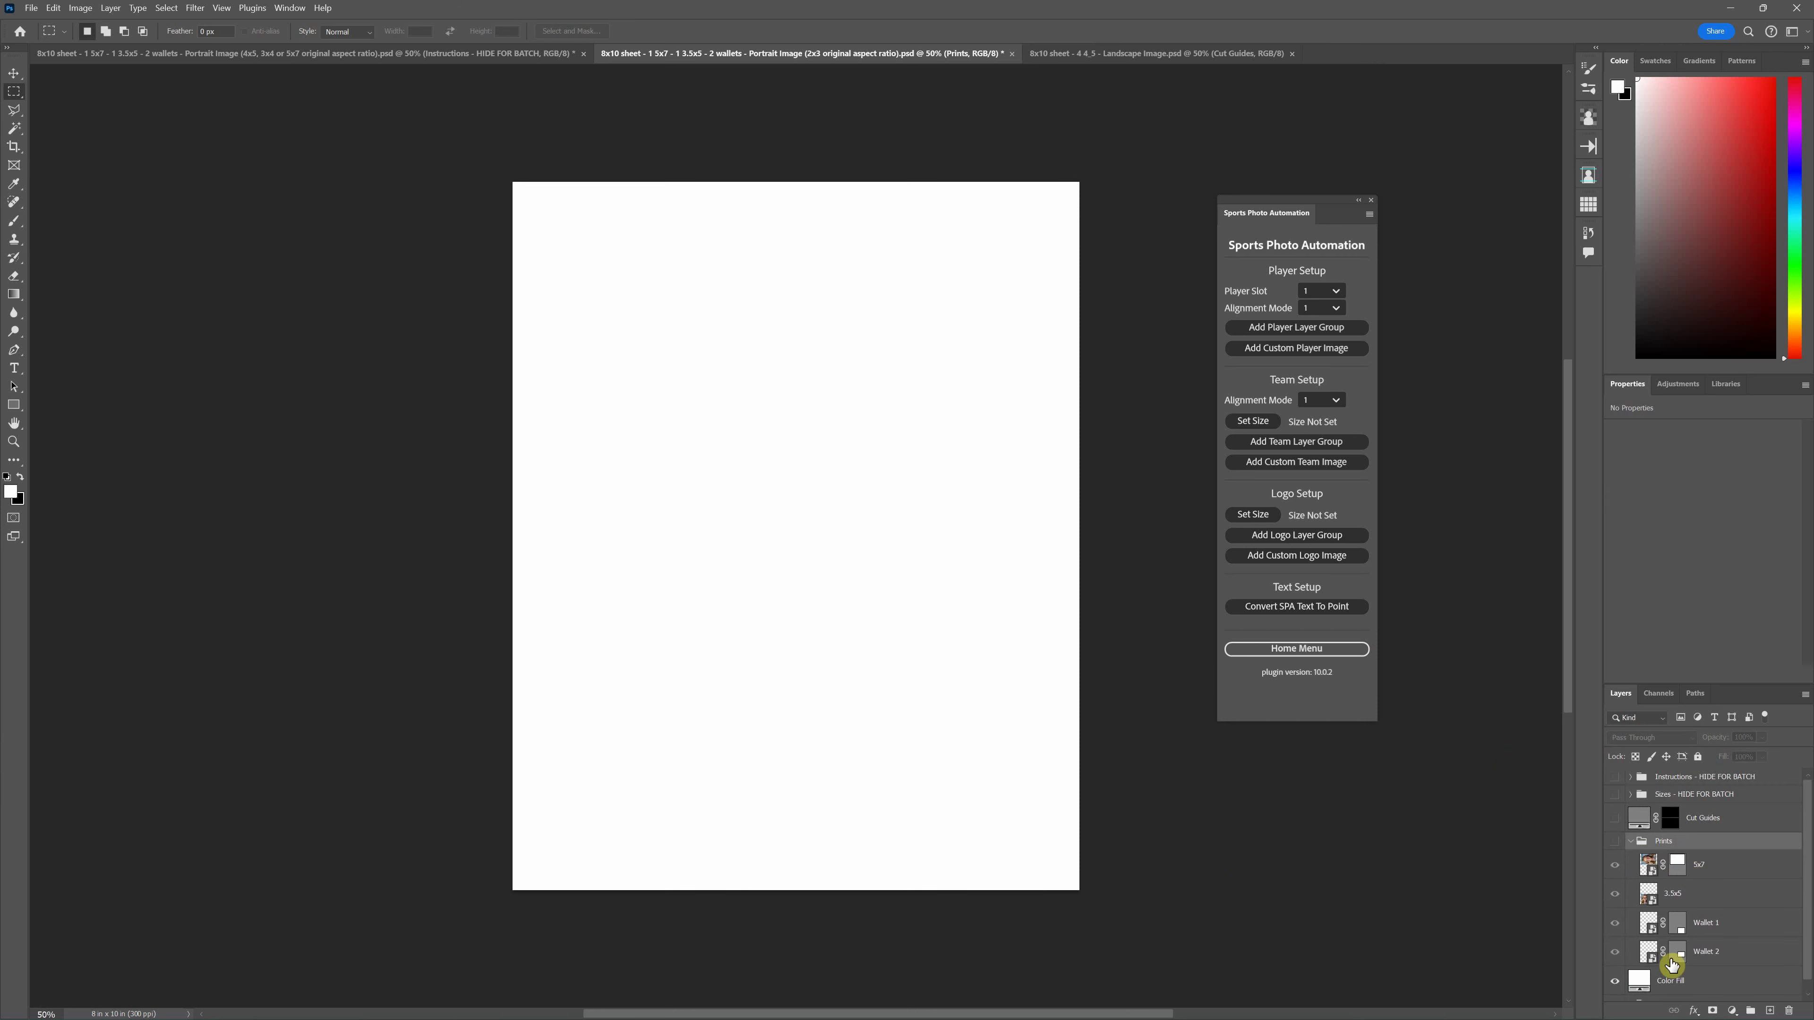
left_click(1615, 841)
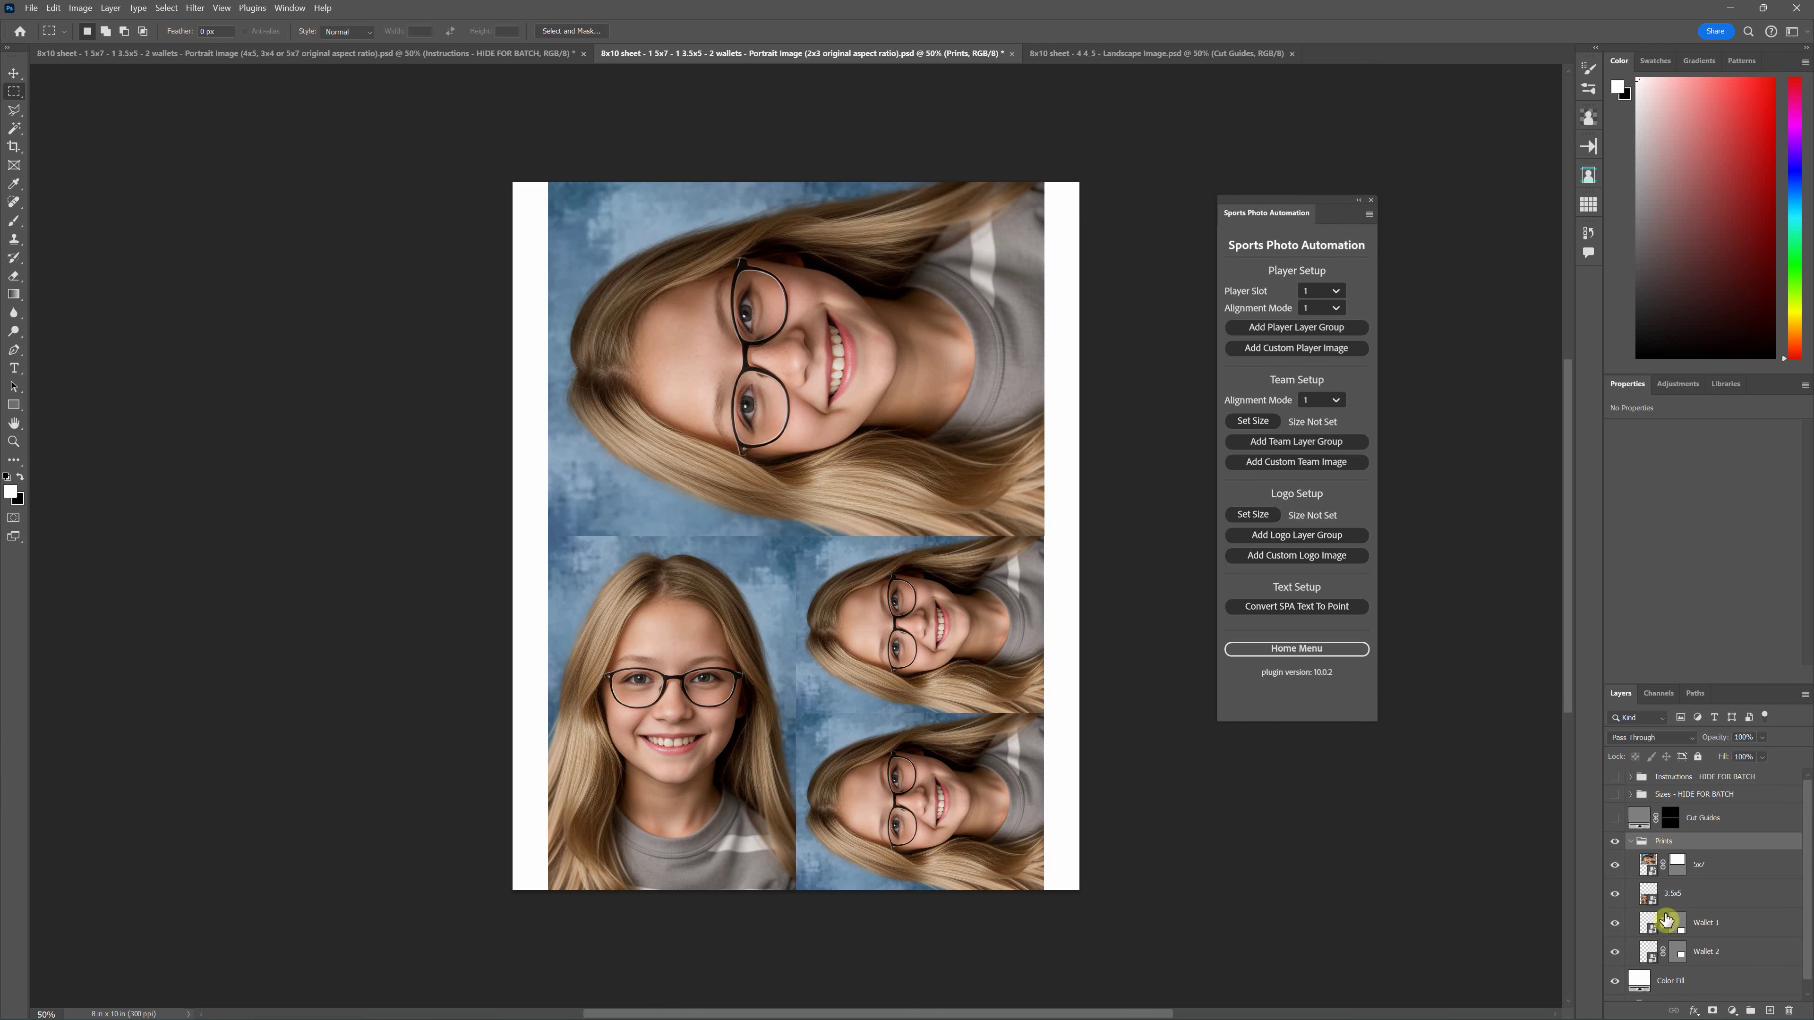
scroll(1706, 939, "down", 1)
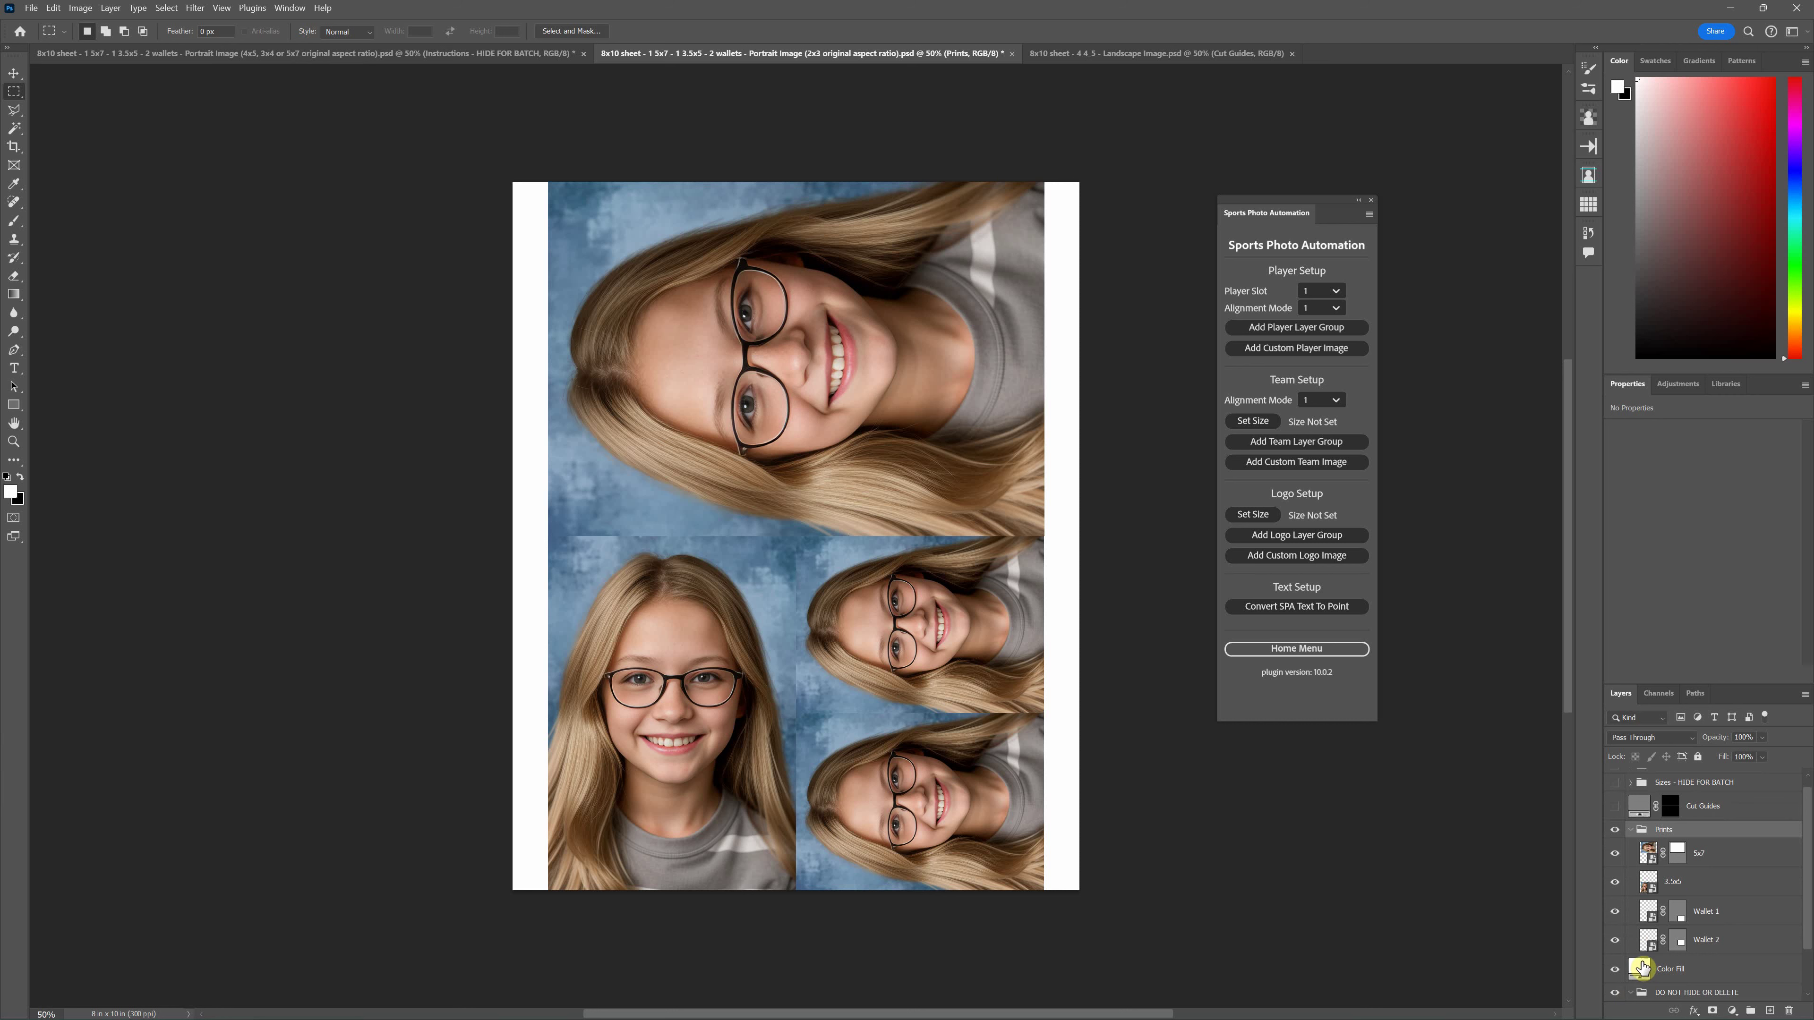
scroll(1709, 920, "down", 2)
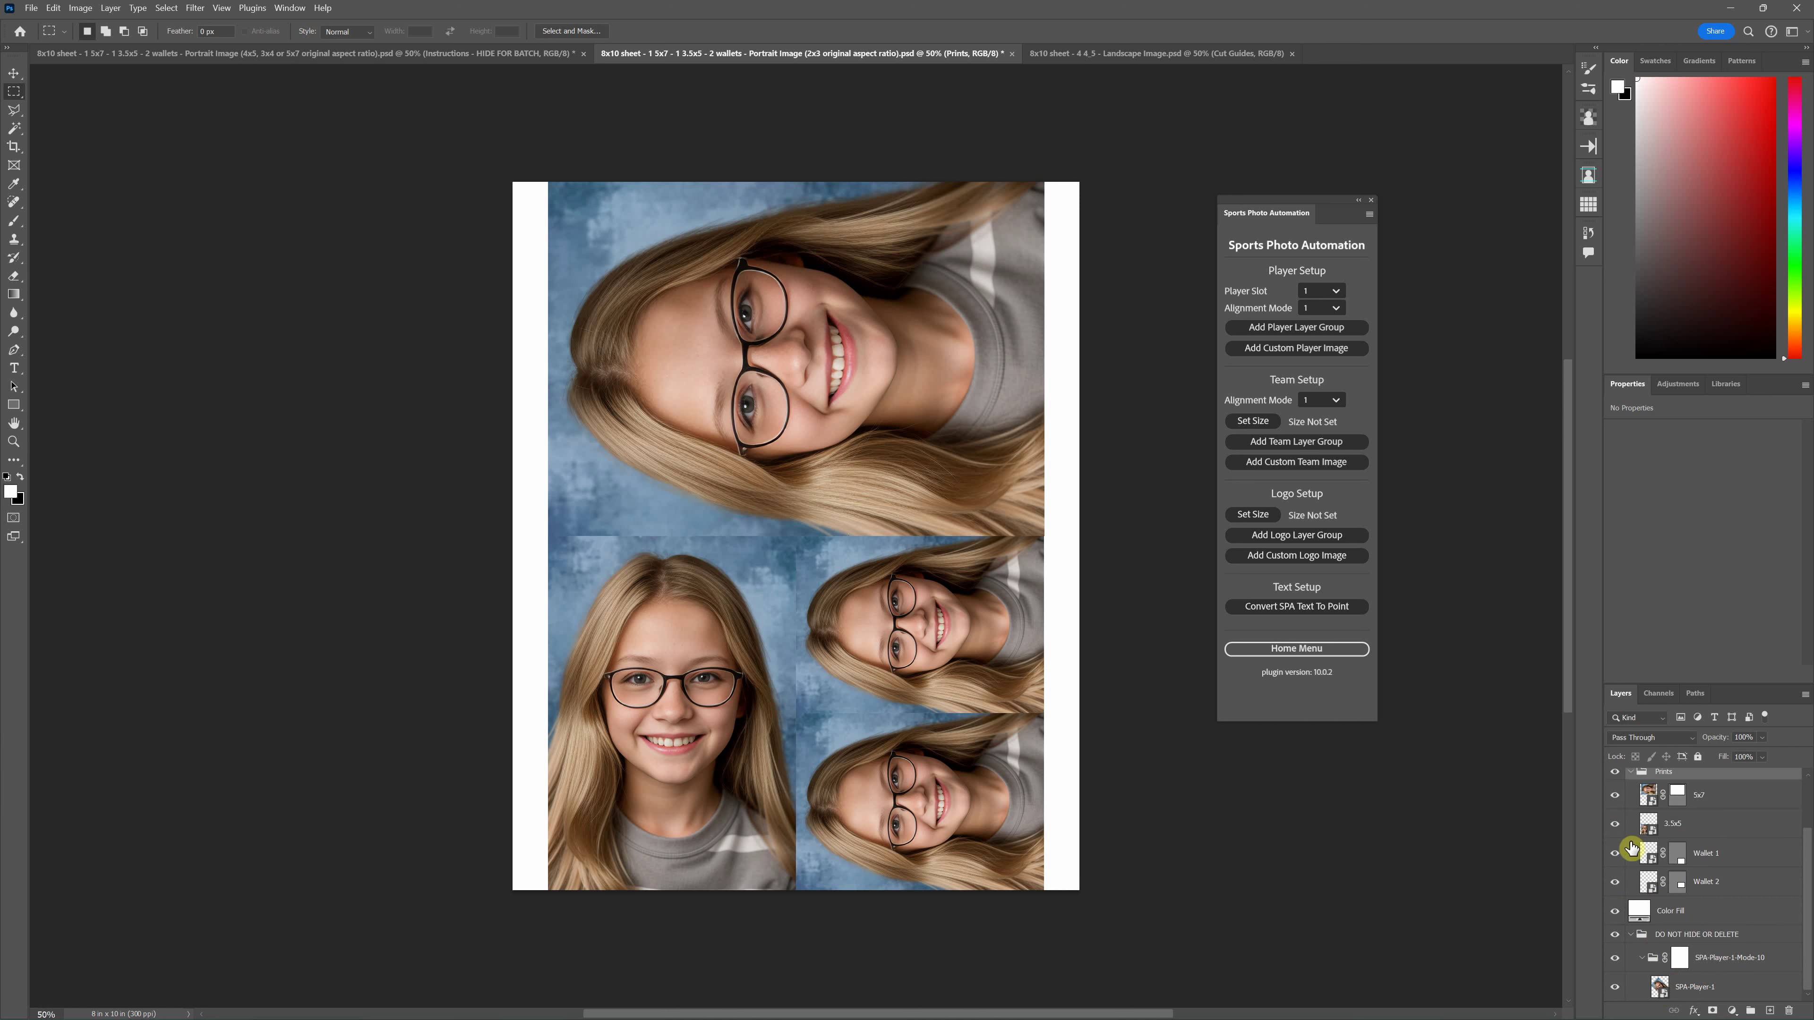
Step: Toggle the 5x7, 3.5x5, Wallet 1 and Wallet 2 prints off and back on
left_click(1614, 796)
left_click(1615, 824)
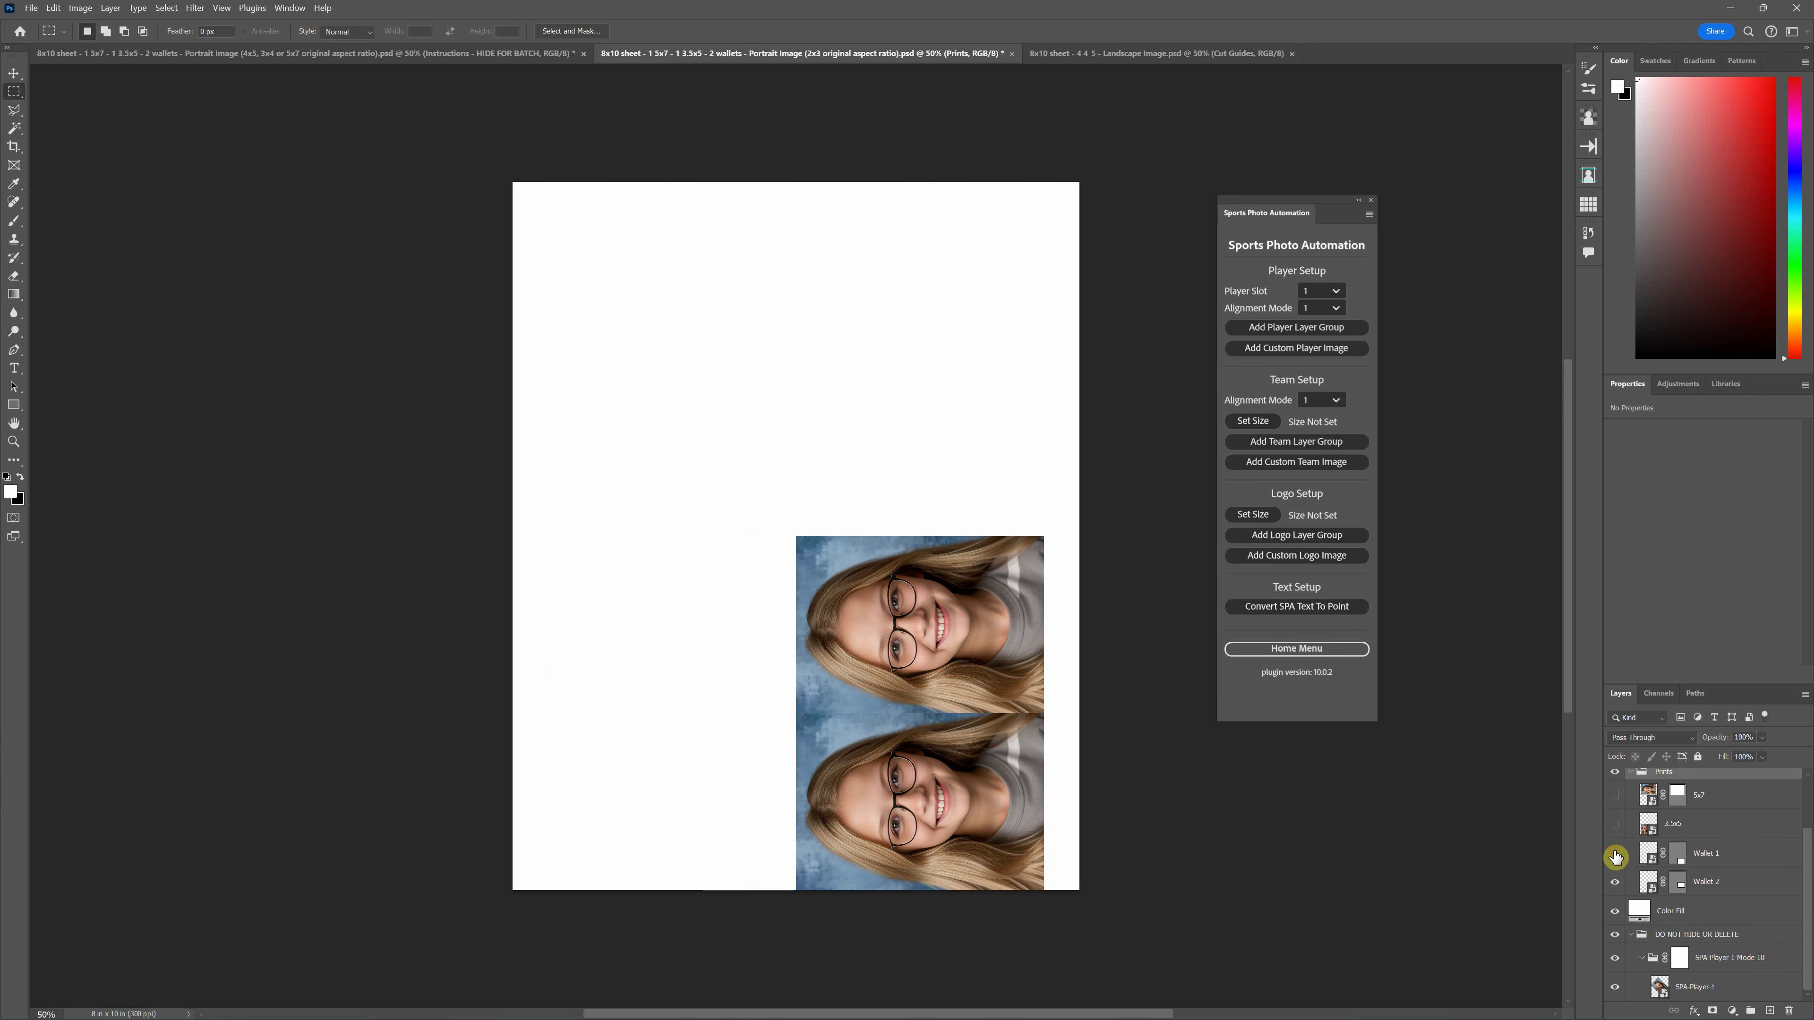
left_click(1617, 852)
left_click(1616, 883)
left_click(1616, 883)
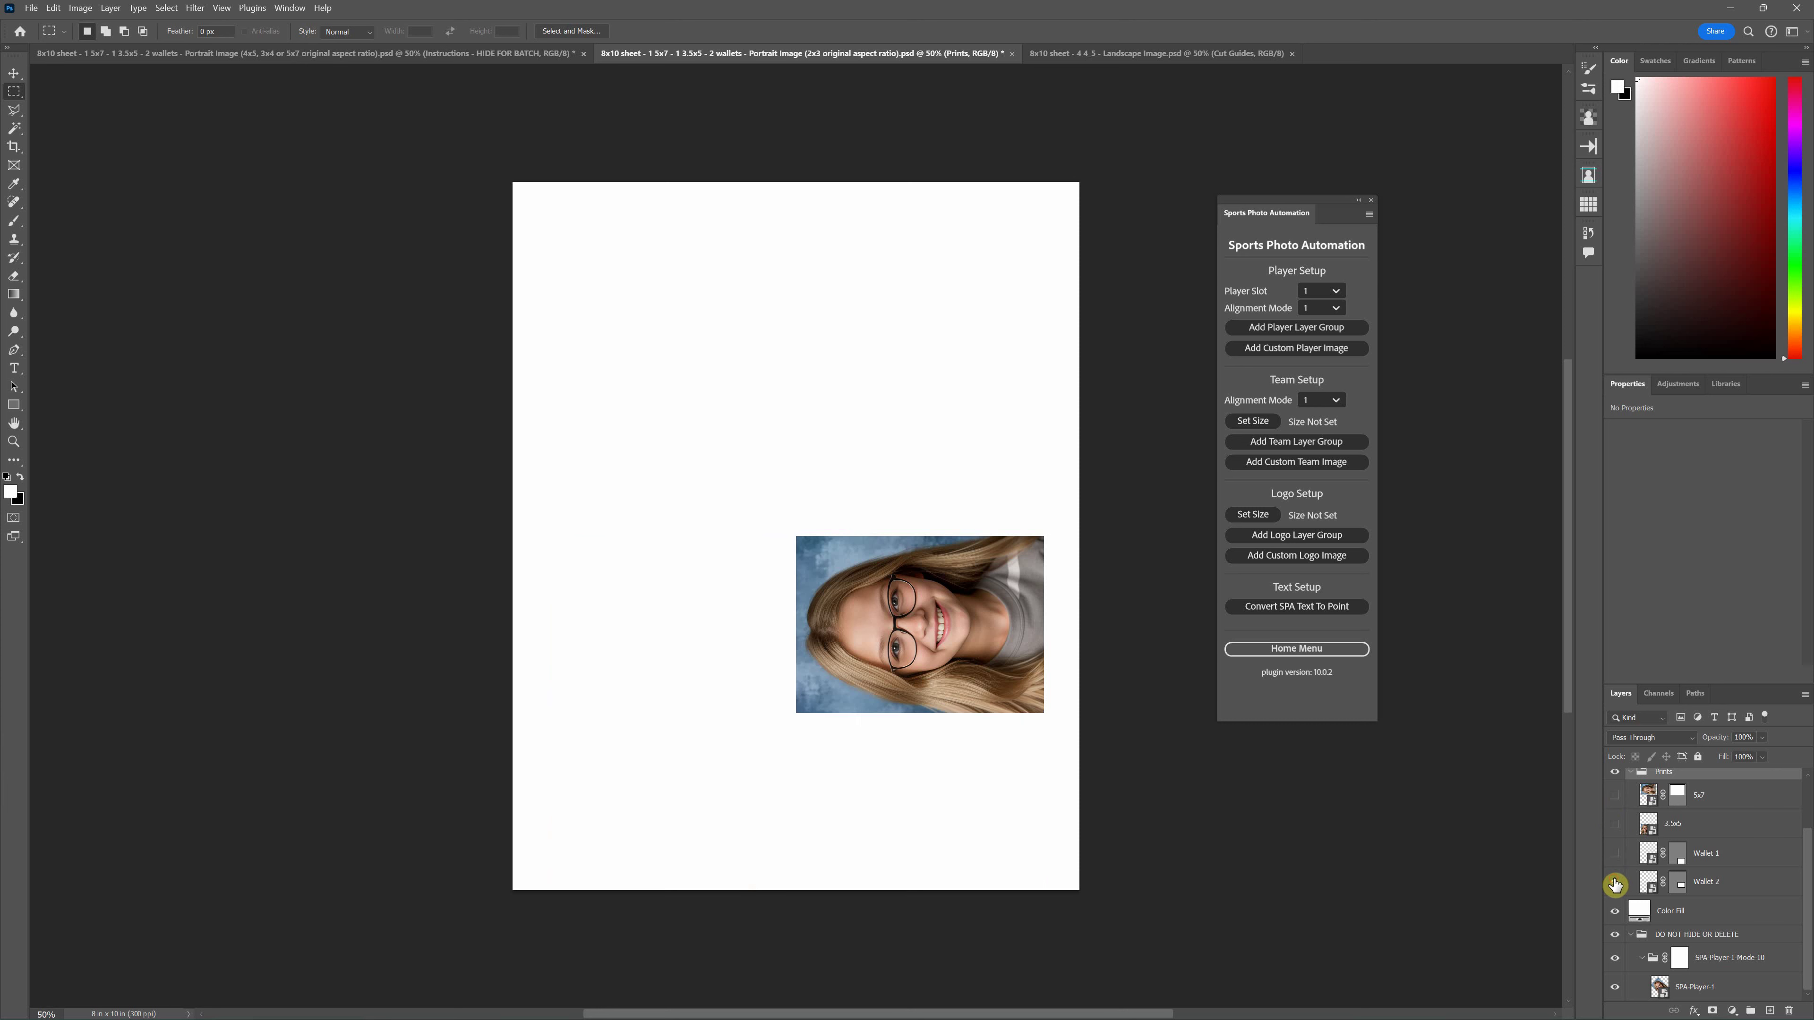
left_click(1614, 853)
left_click(1614, 824)
left_click(1616, 795)
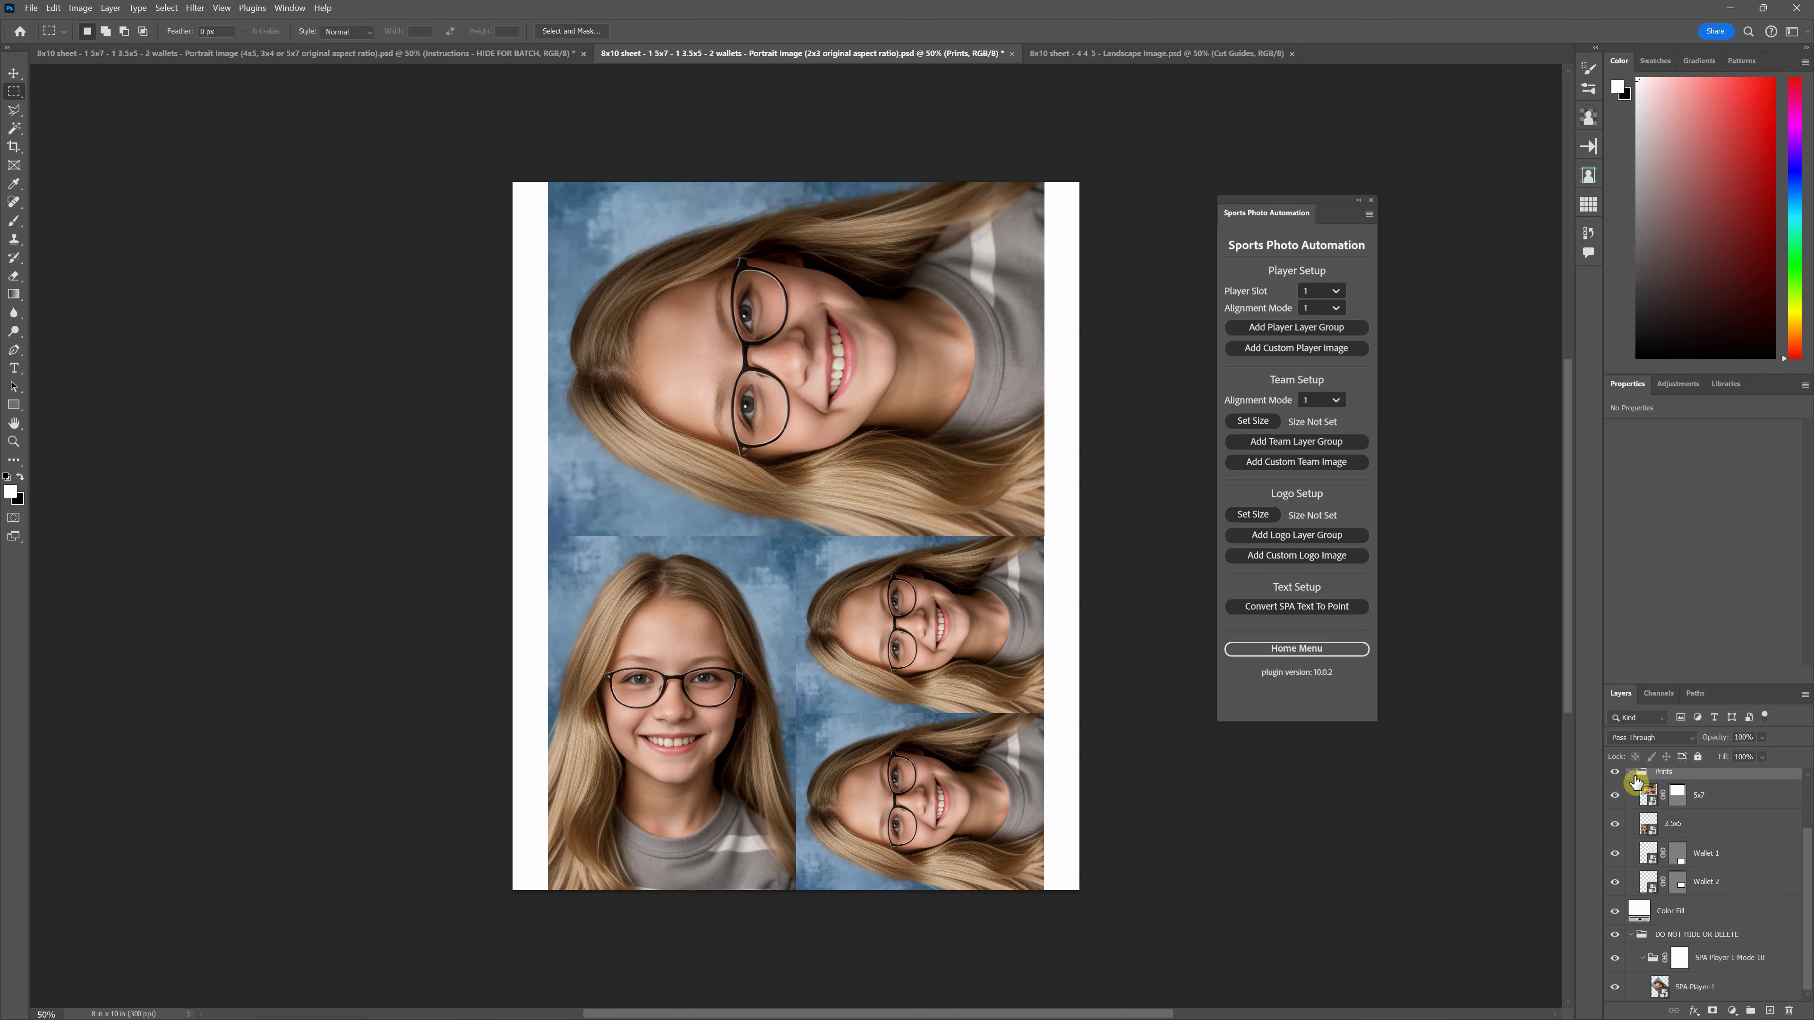
Step: Collapse and hide the Prints group, and hide the white Color Fill background
left_click(1630, 771)
left_click(1616, 845)
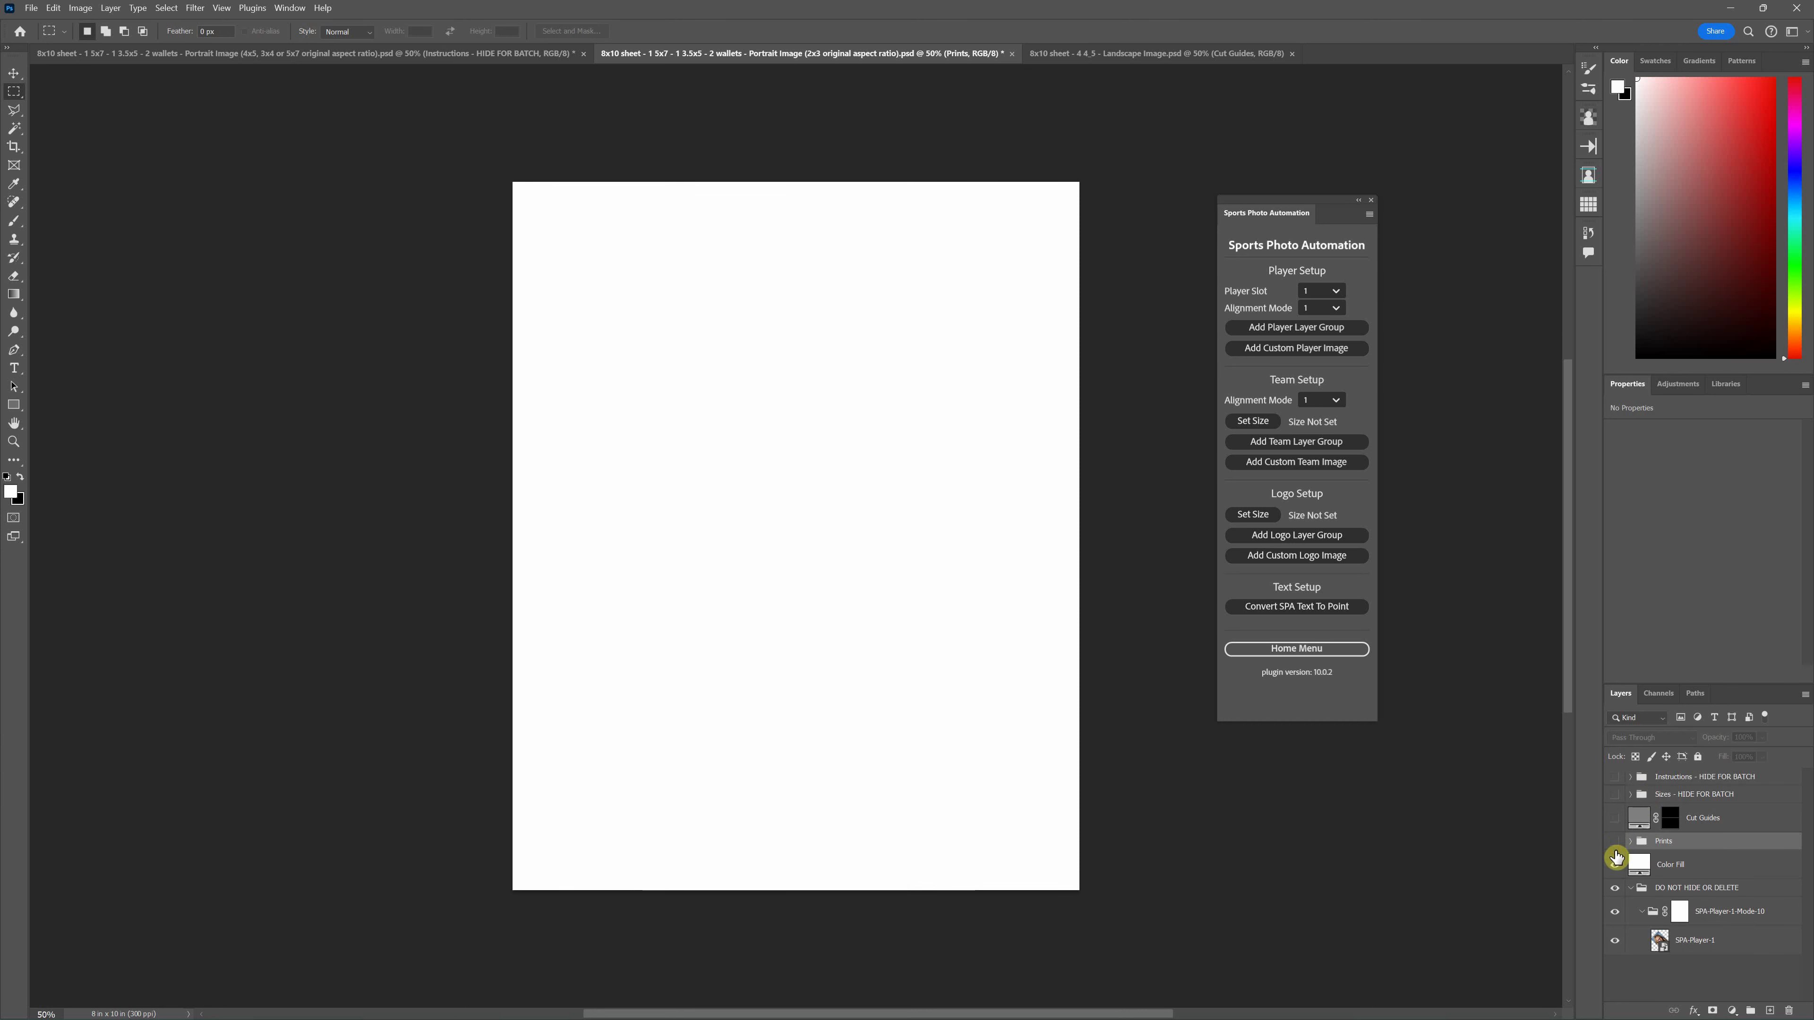
left_click(1614, 864)
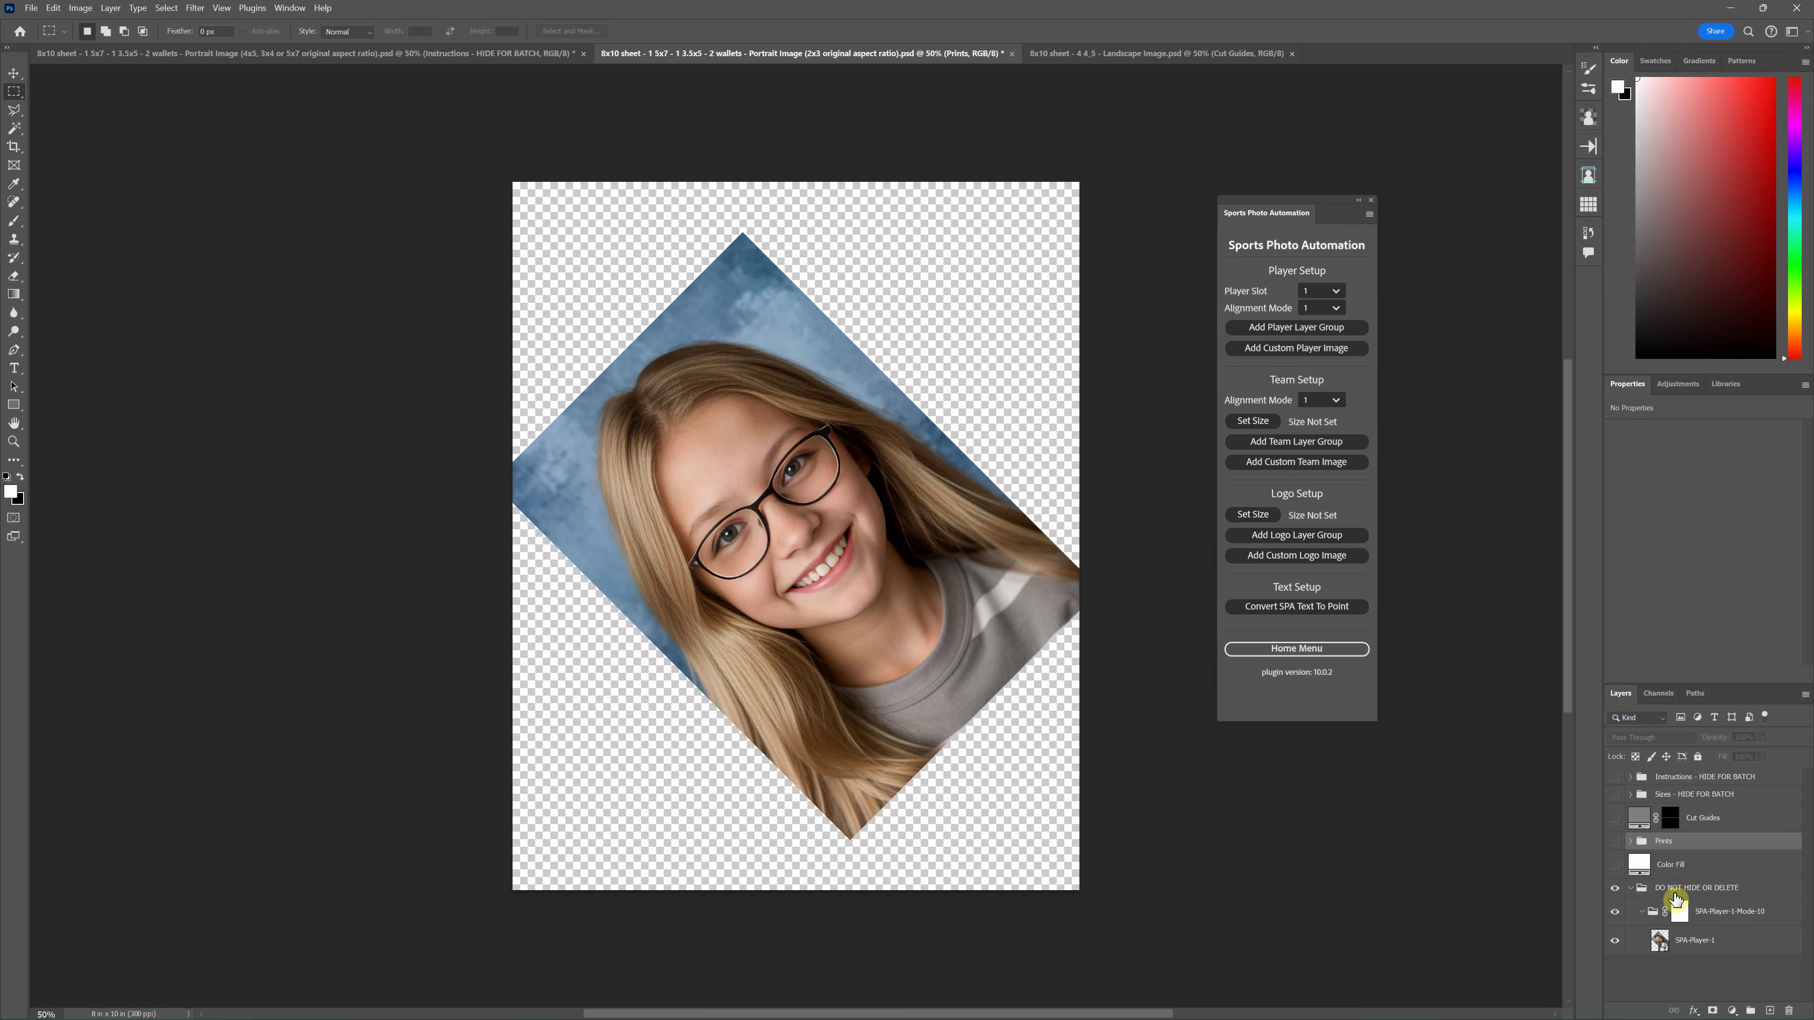
Step: Keep Color Fill hidden and return Sports Photo Automation to its Home Menu
left_click(1614, 866)
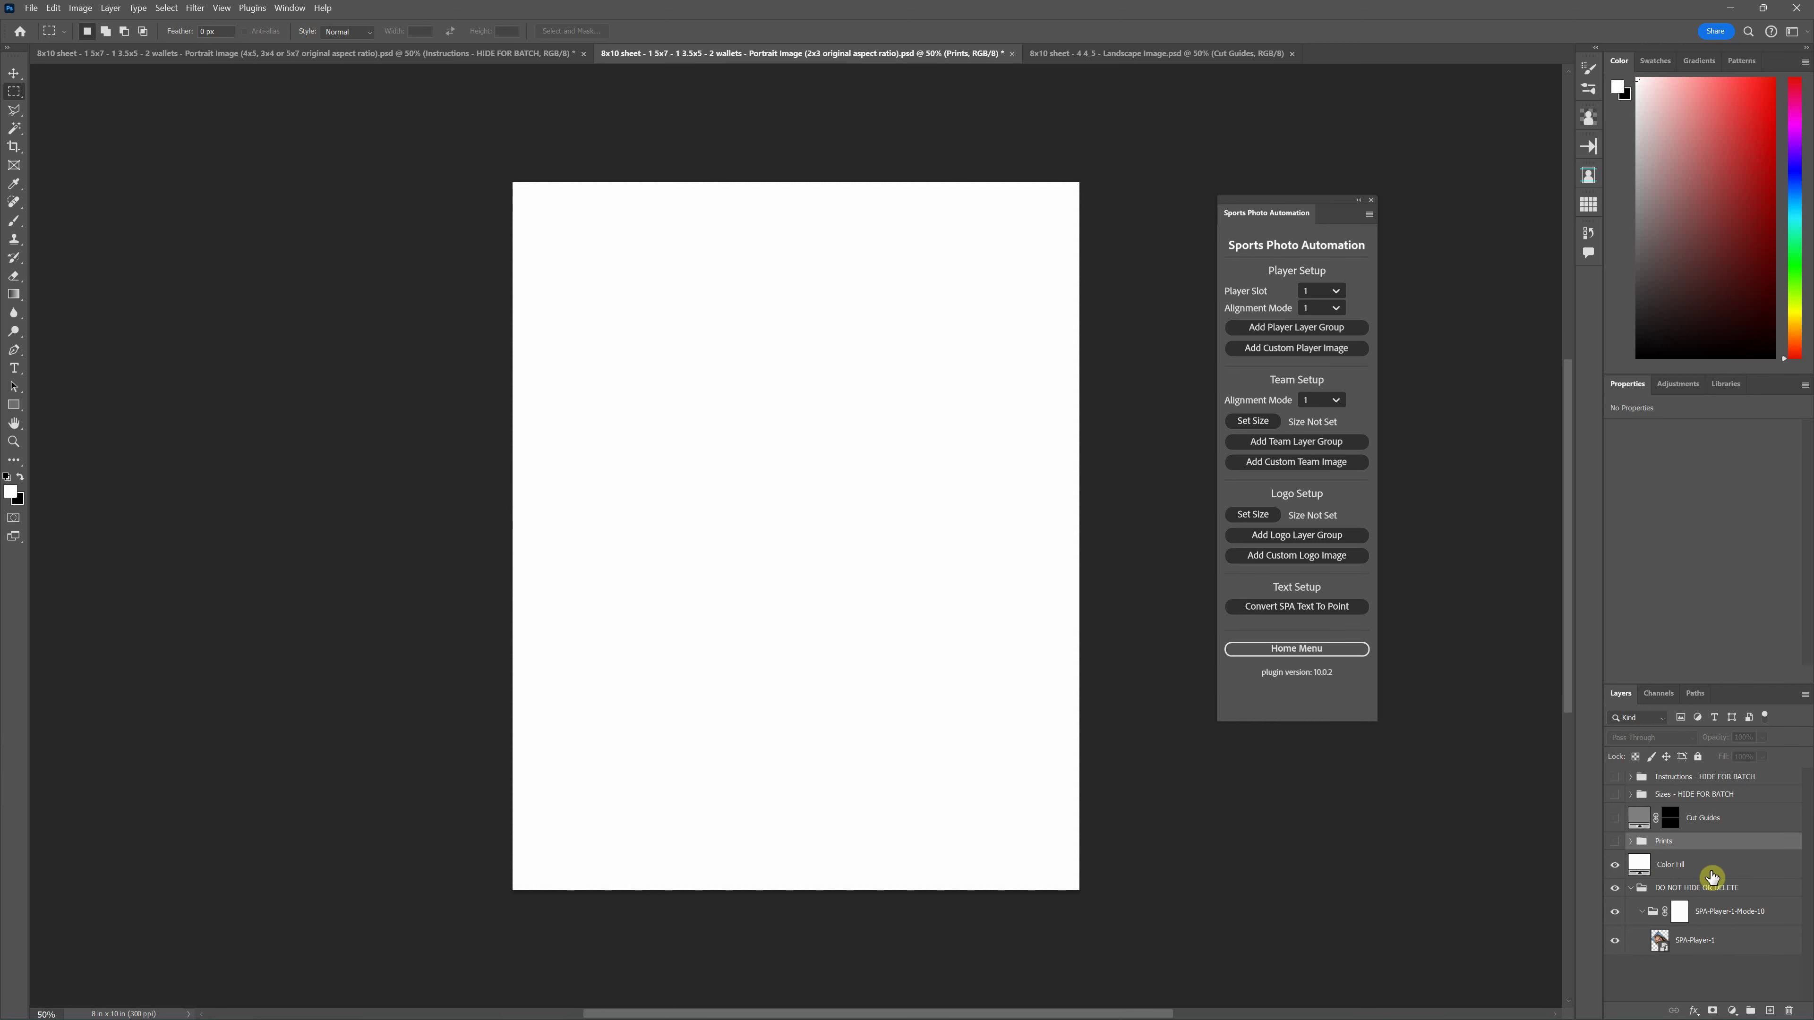
left_click(1615, 865)
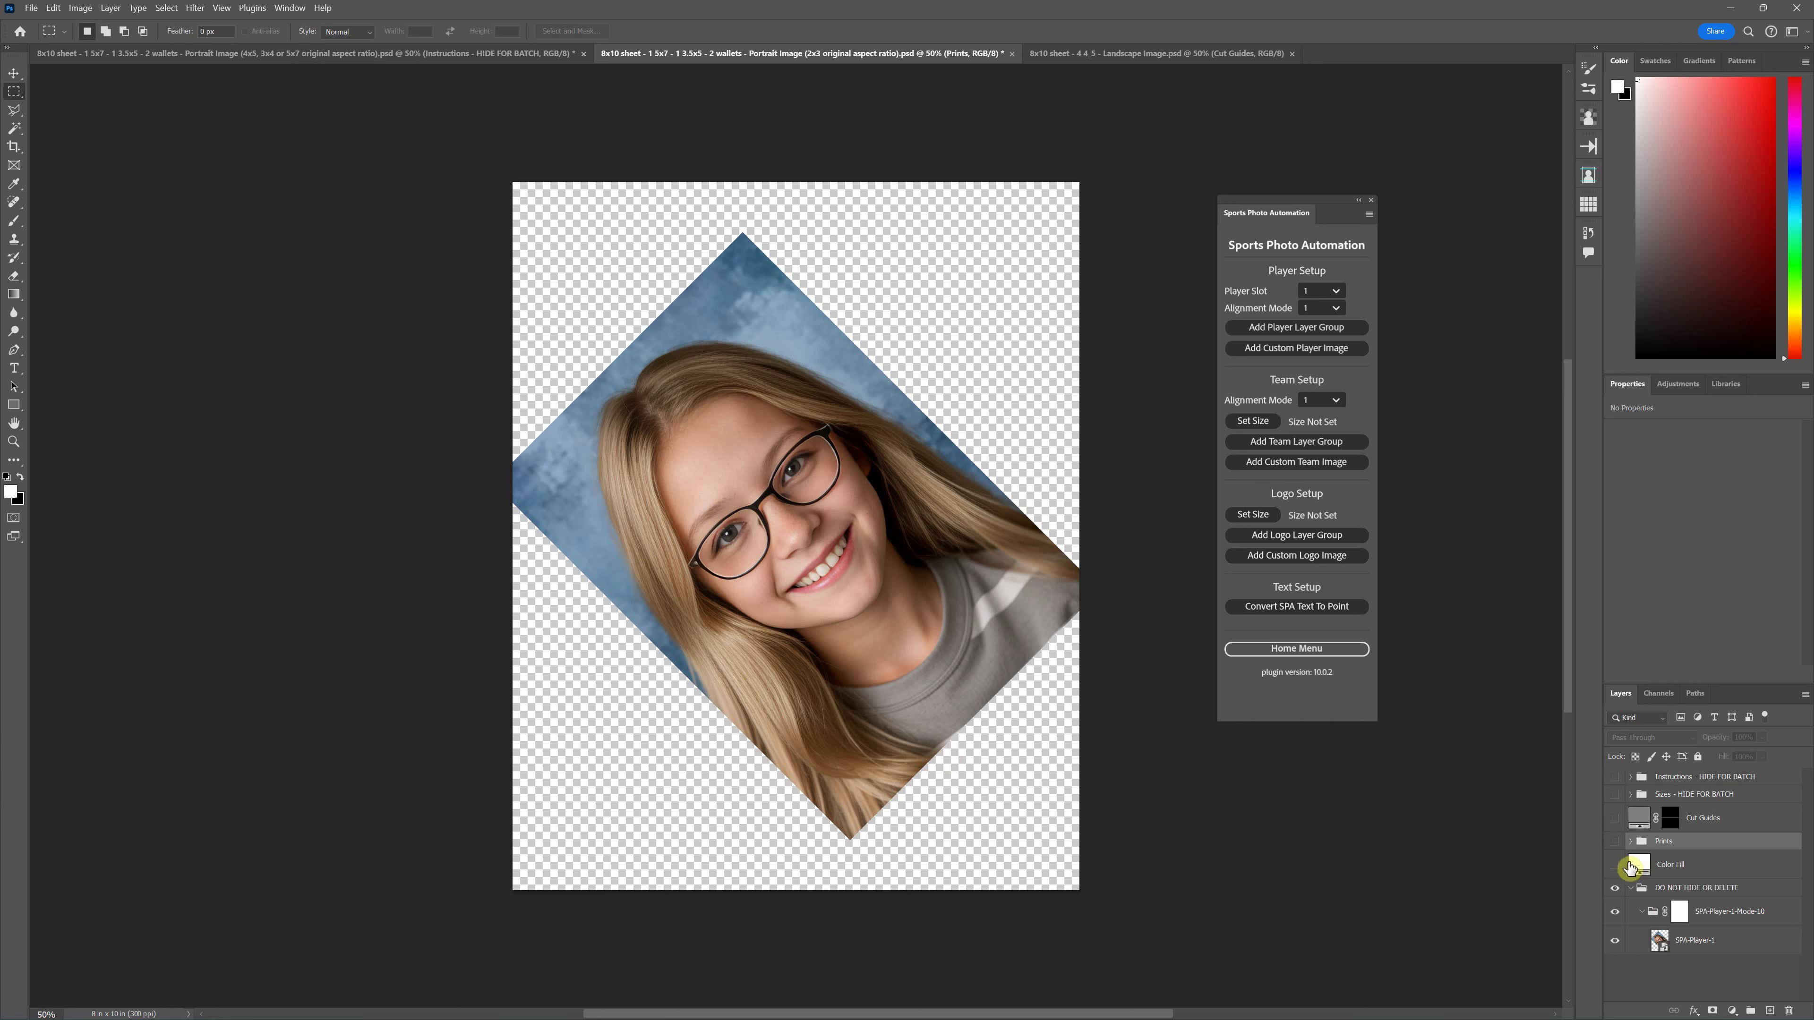
left_click(1306, 648)
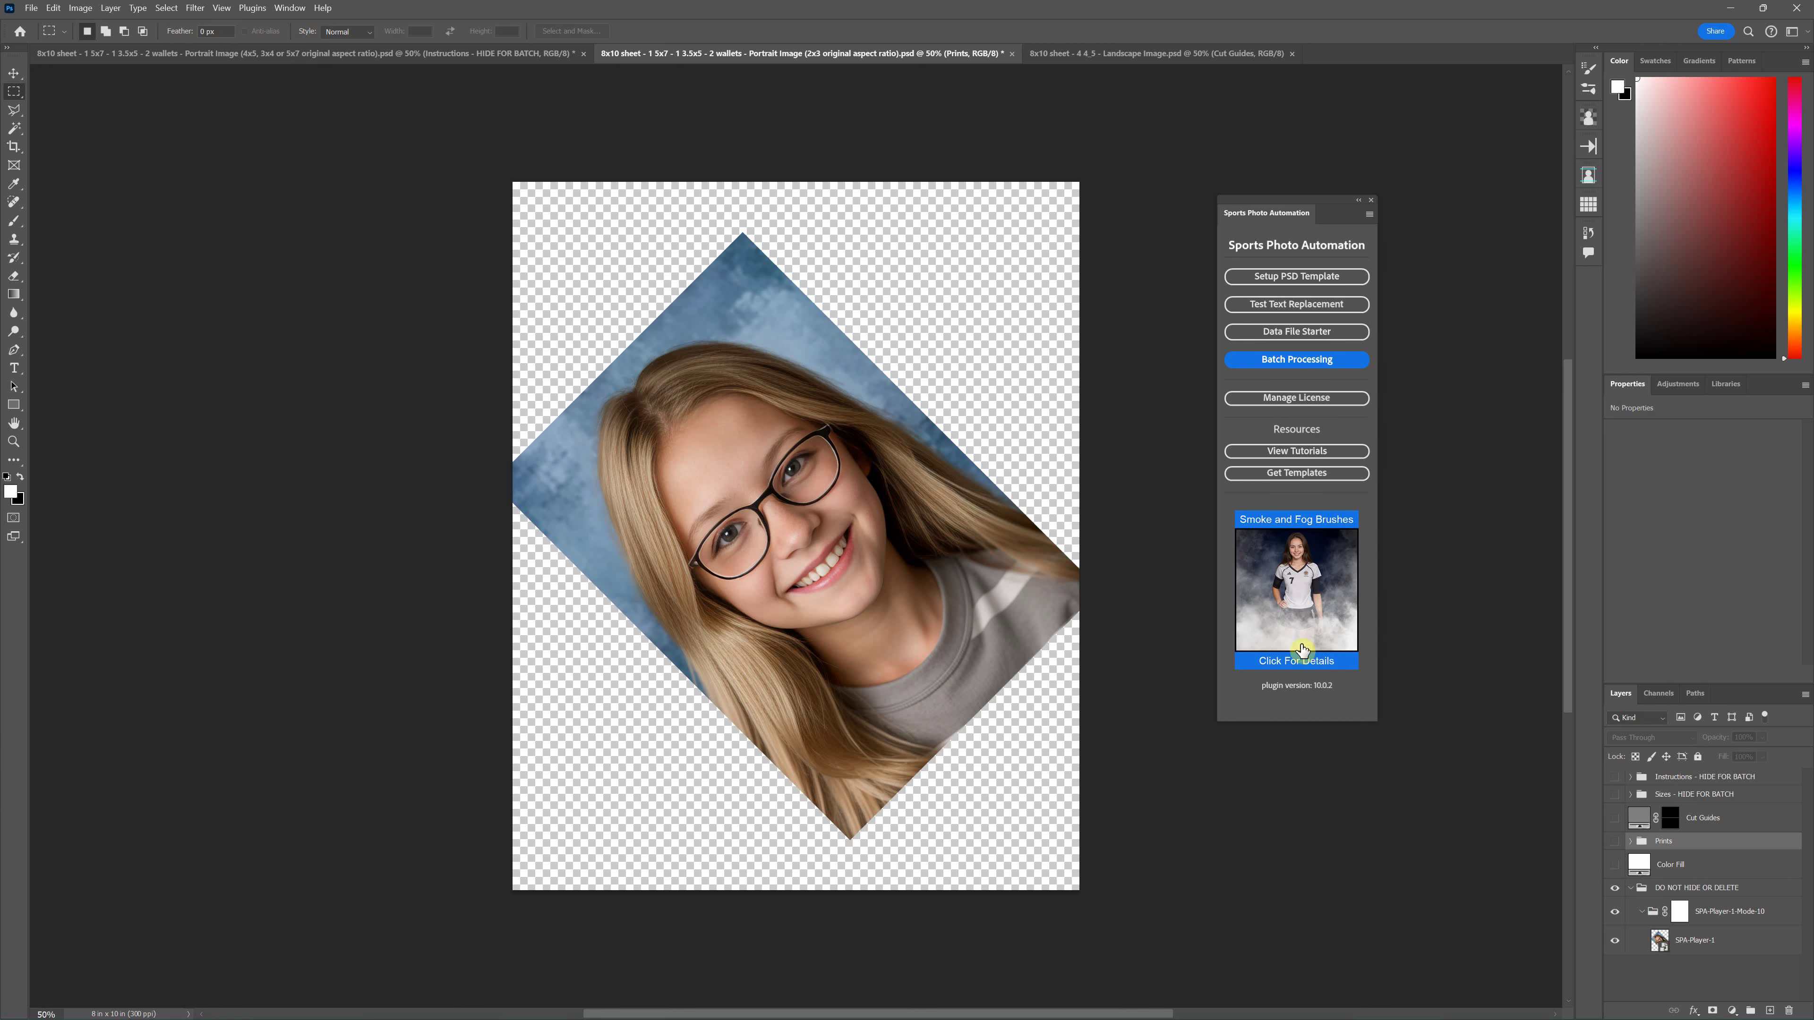
Step: Open Batch Process Settings, move the dialog aside, and enable Use Smart Objects
left_click(1270, 361)
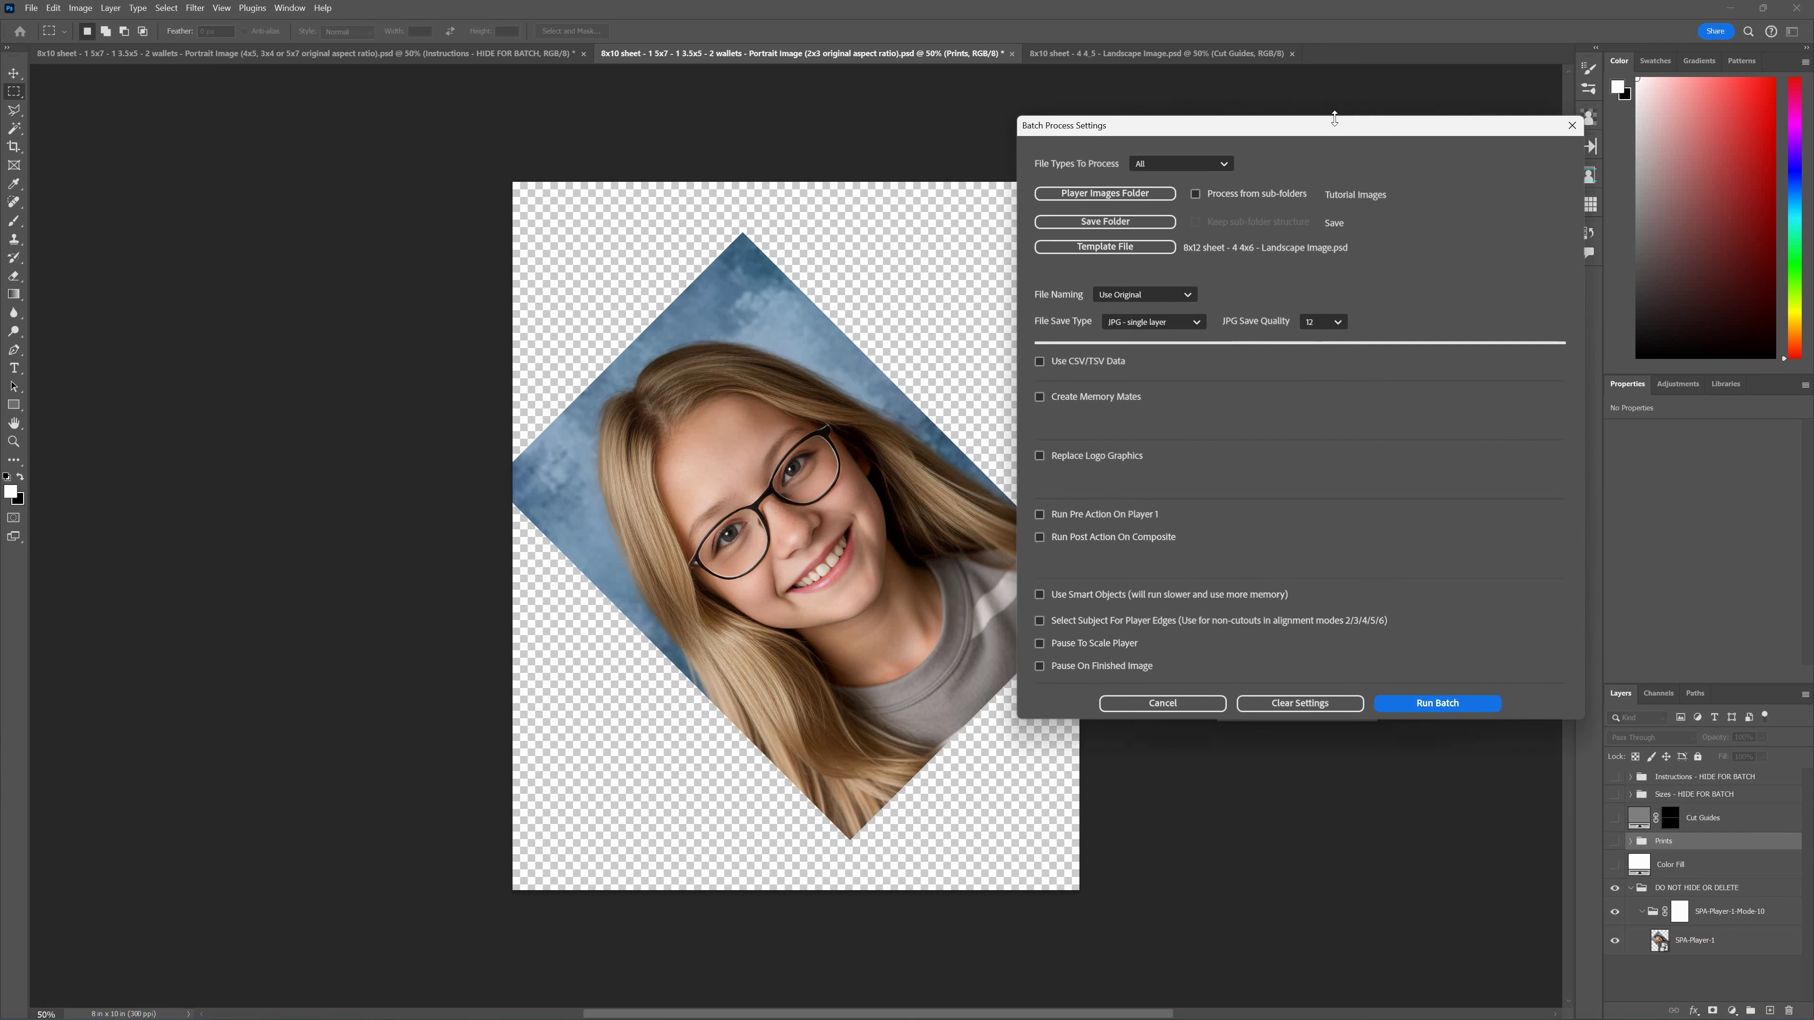
left_click_drag(1339, 134, 1298, 145)
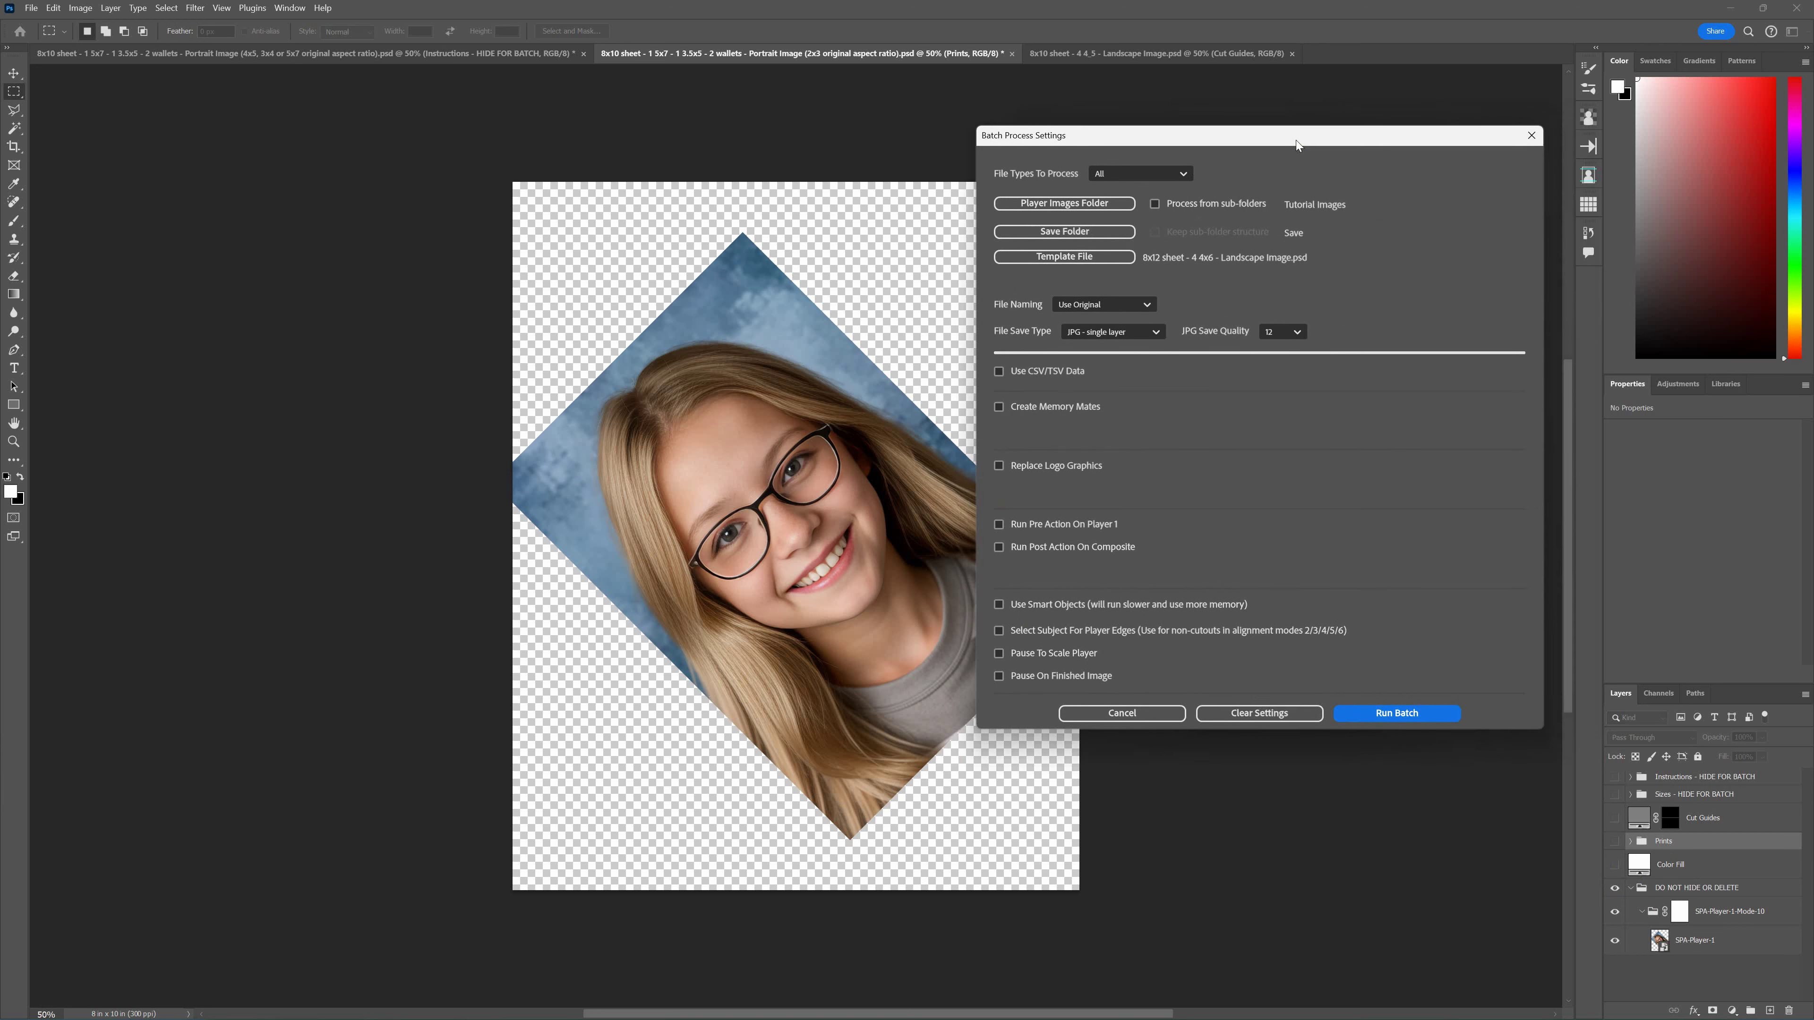
left_click(1000, 605)
Step: Cancel batch settings, recheck Prints, reopen Batch Processing and untick Use Smart Objects
left_click(1156, 713)
left_click(1613, 844)
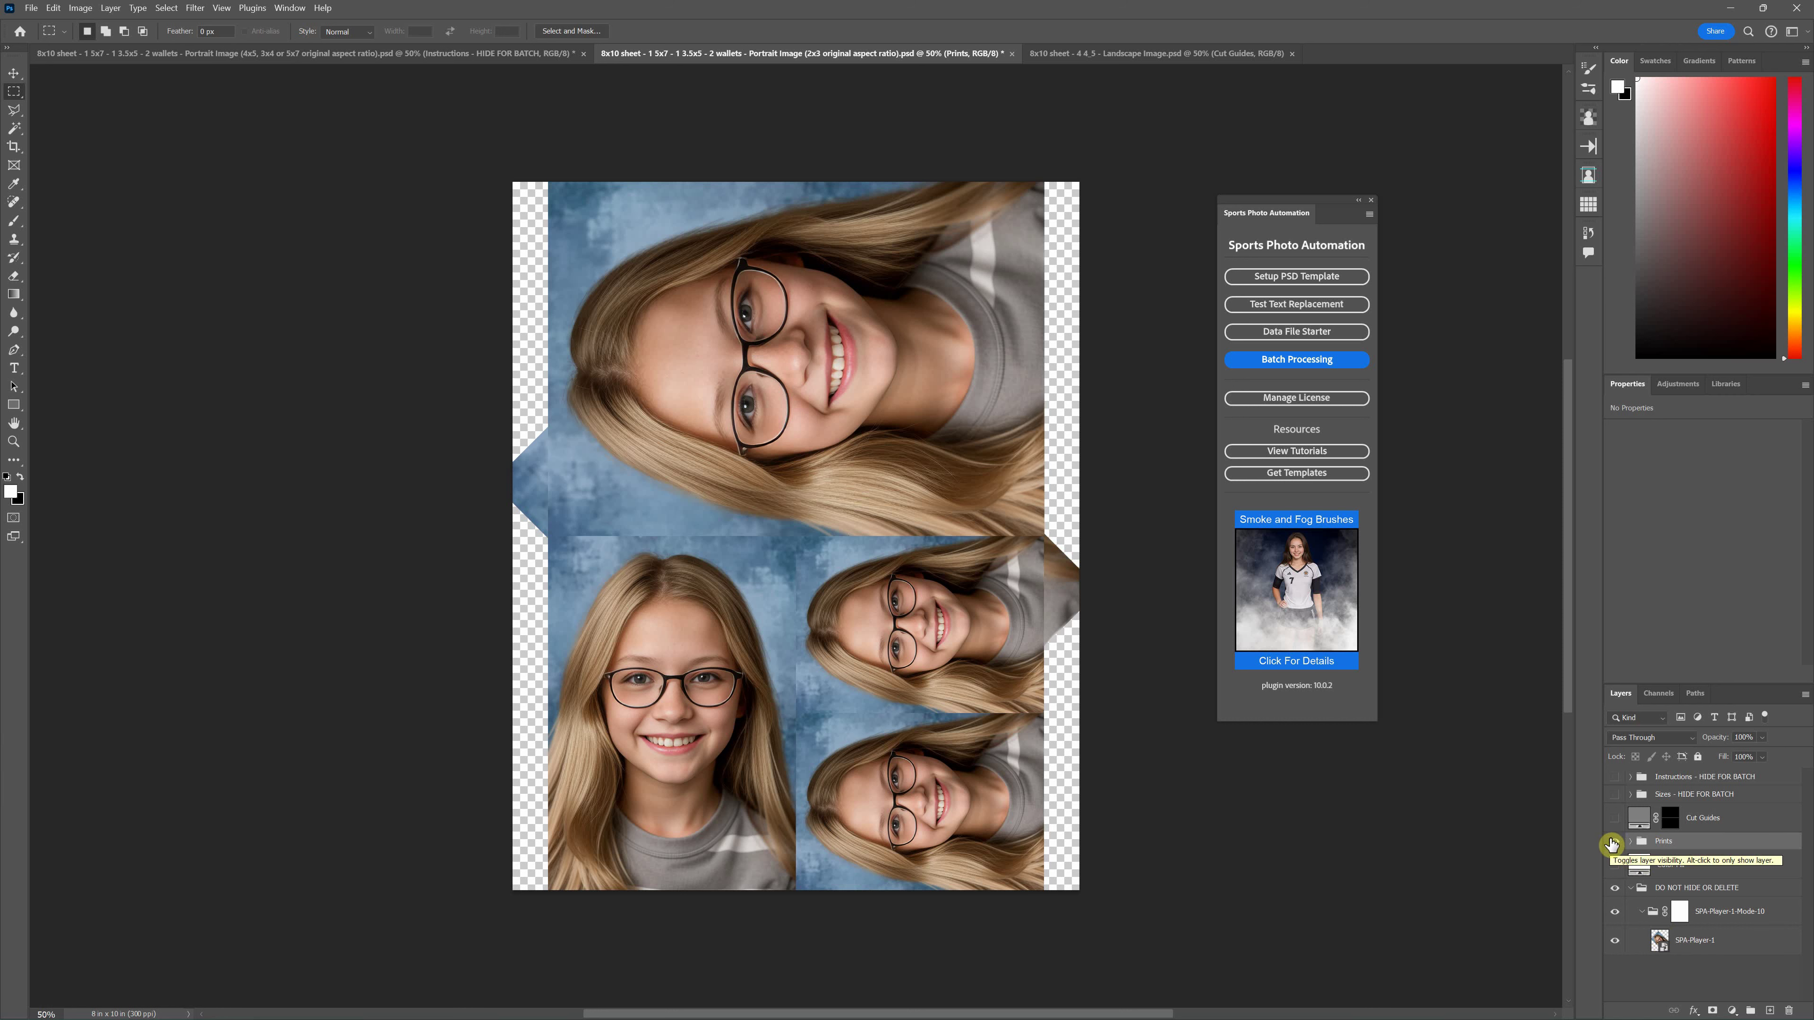
left_click(1614, 842)
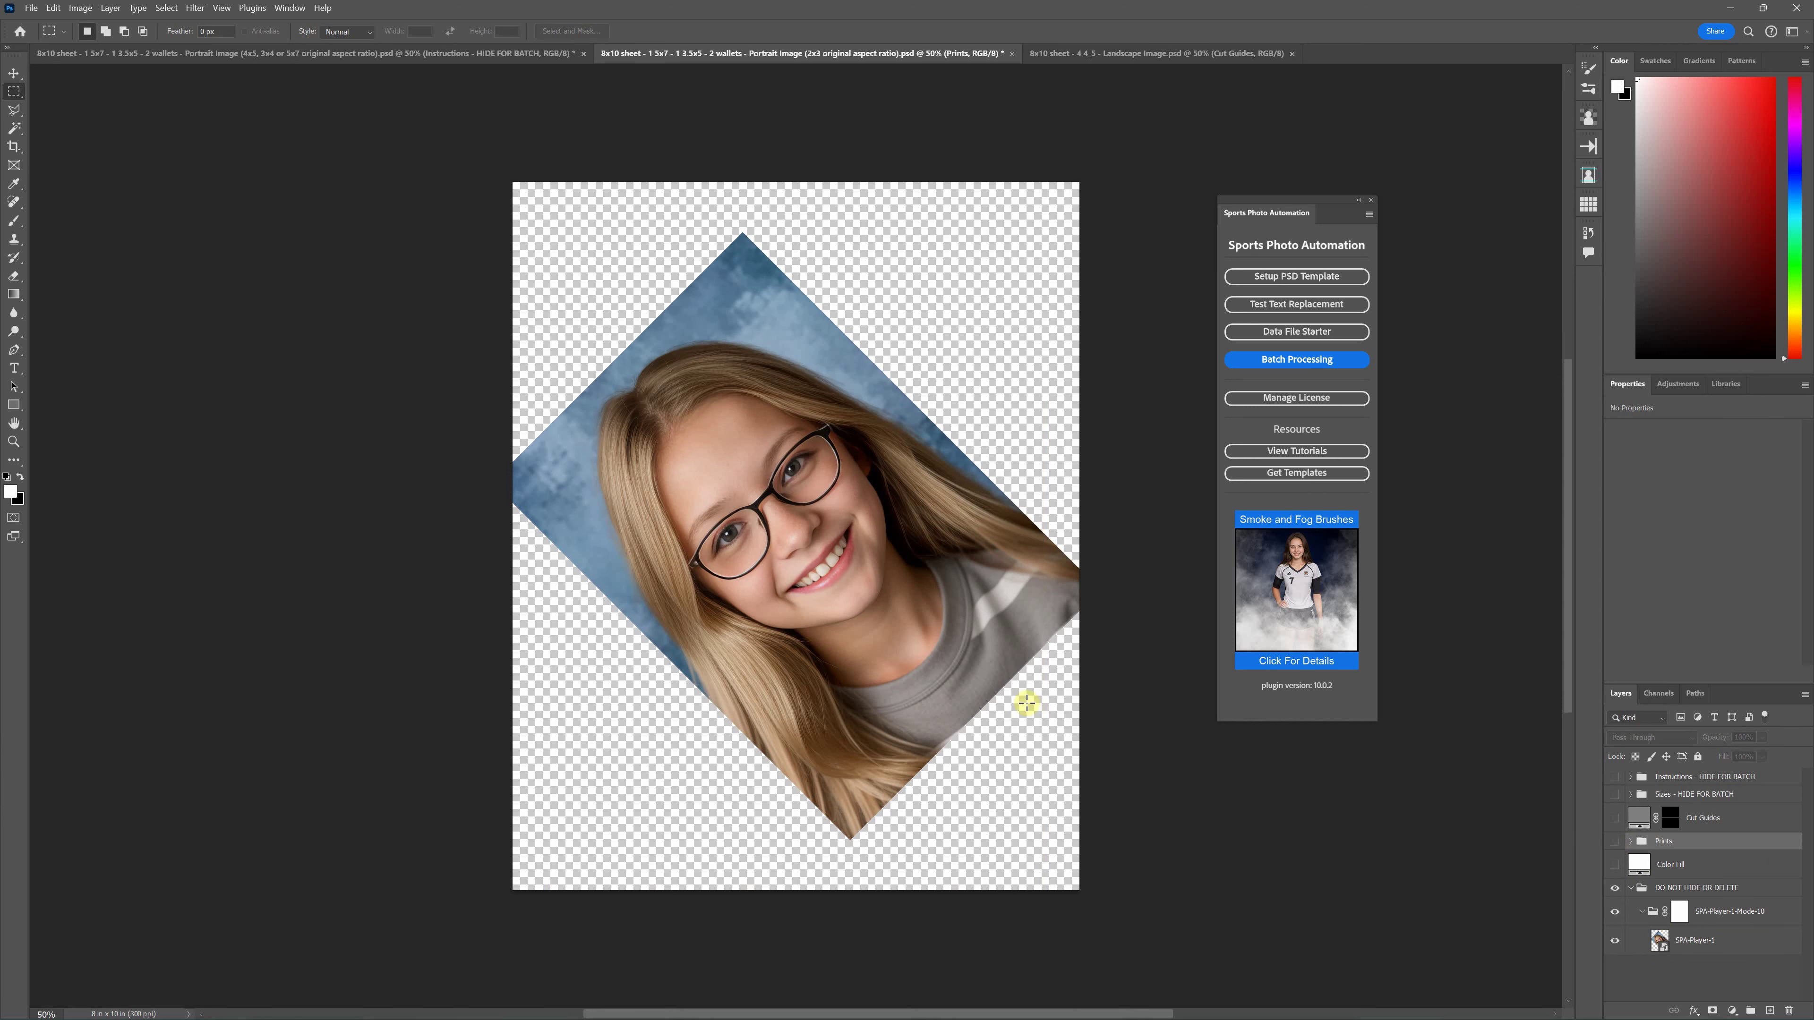
left_click(1282, 360)
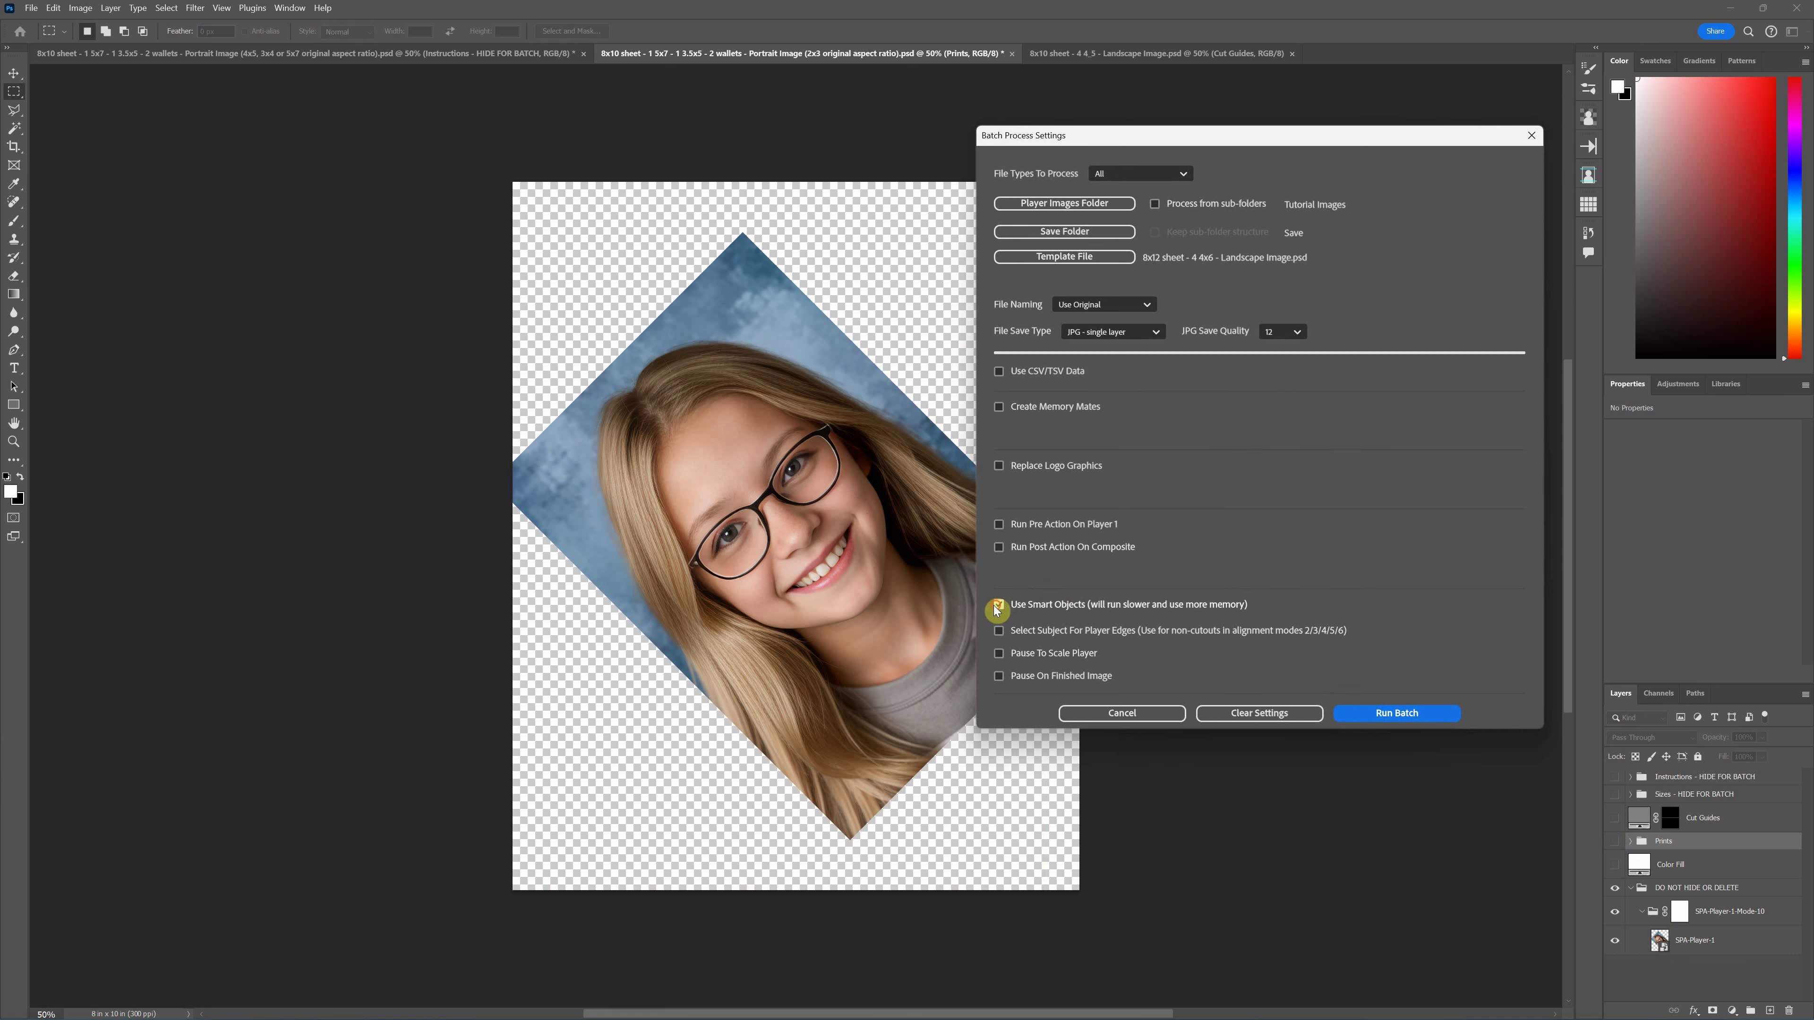
left_click(998, 605)
Step: Close batch settings, show Color Fill and Prints, and select the Cut Guides layer
left_click(1125, 713)
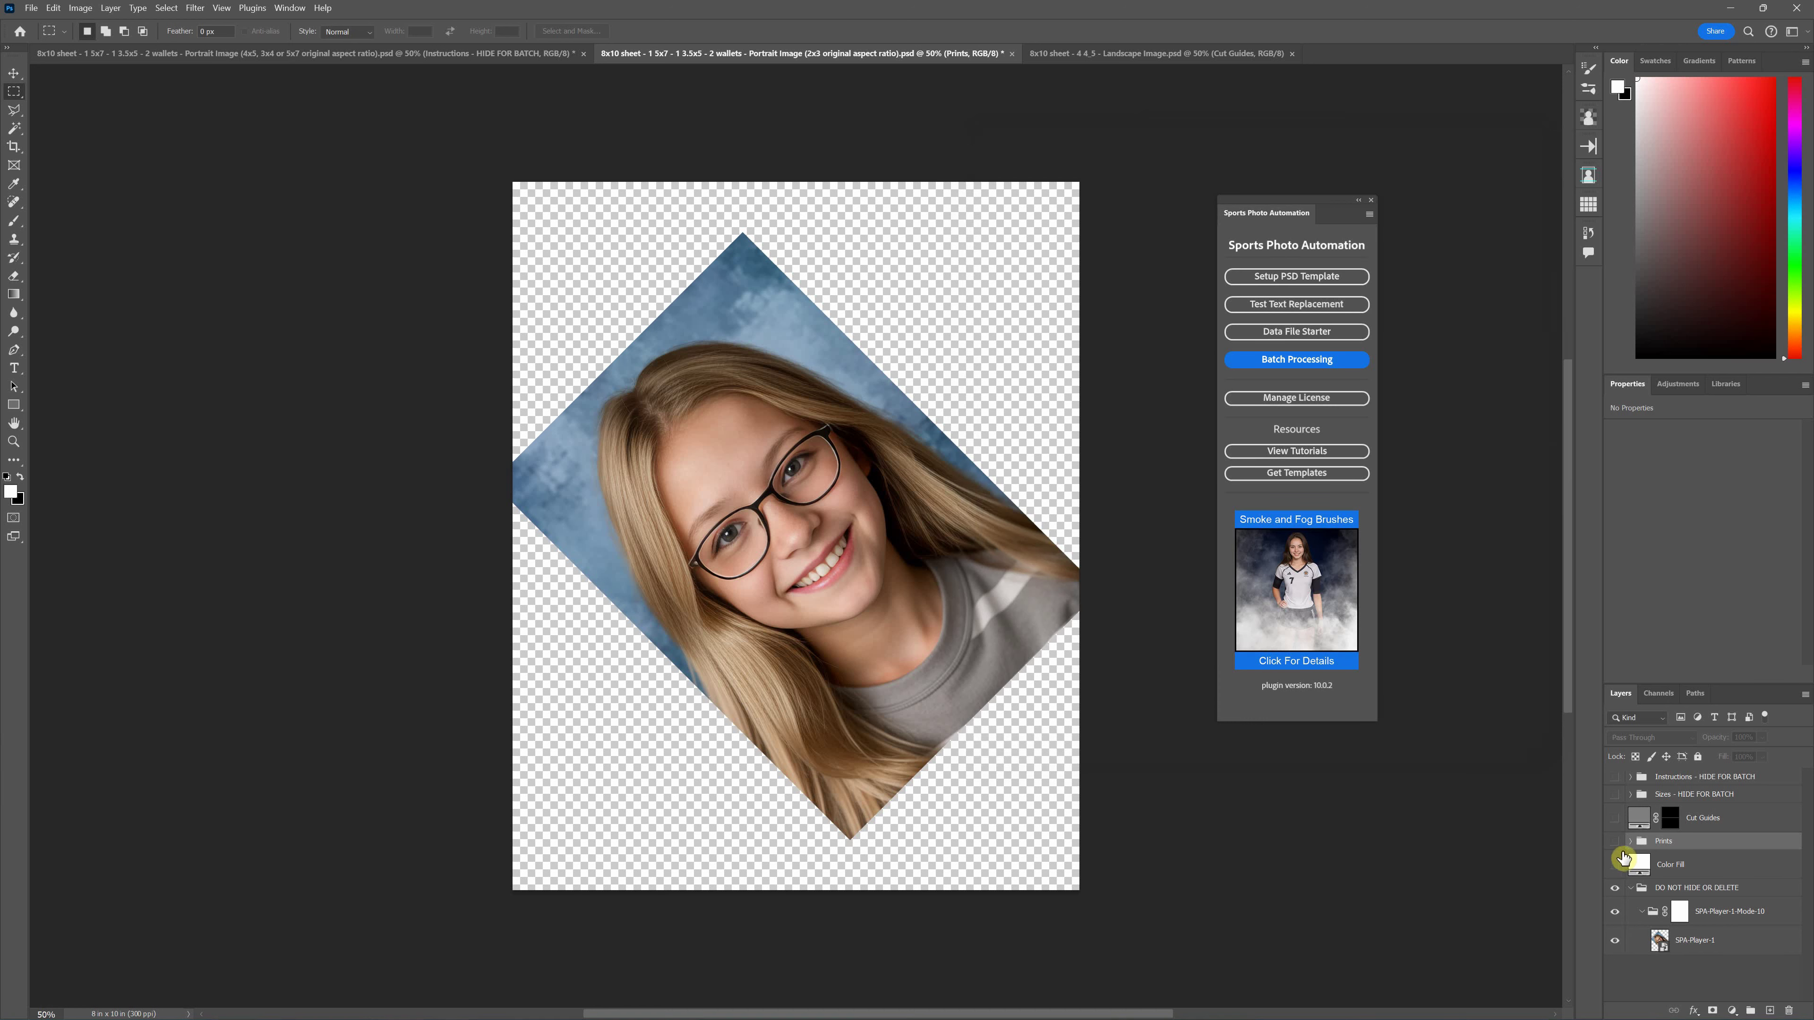
left_click(1614, 864)
left_click(1664, 822)
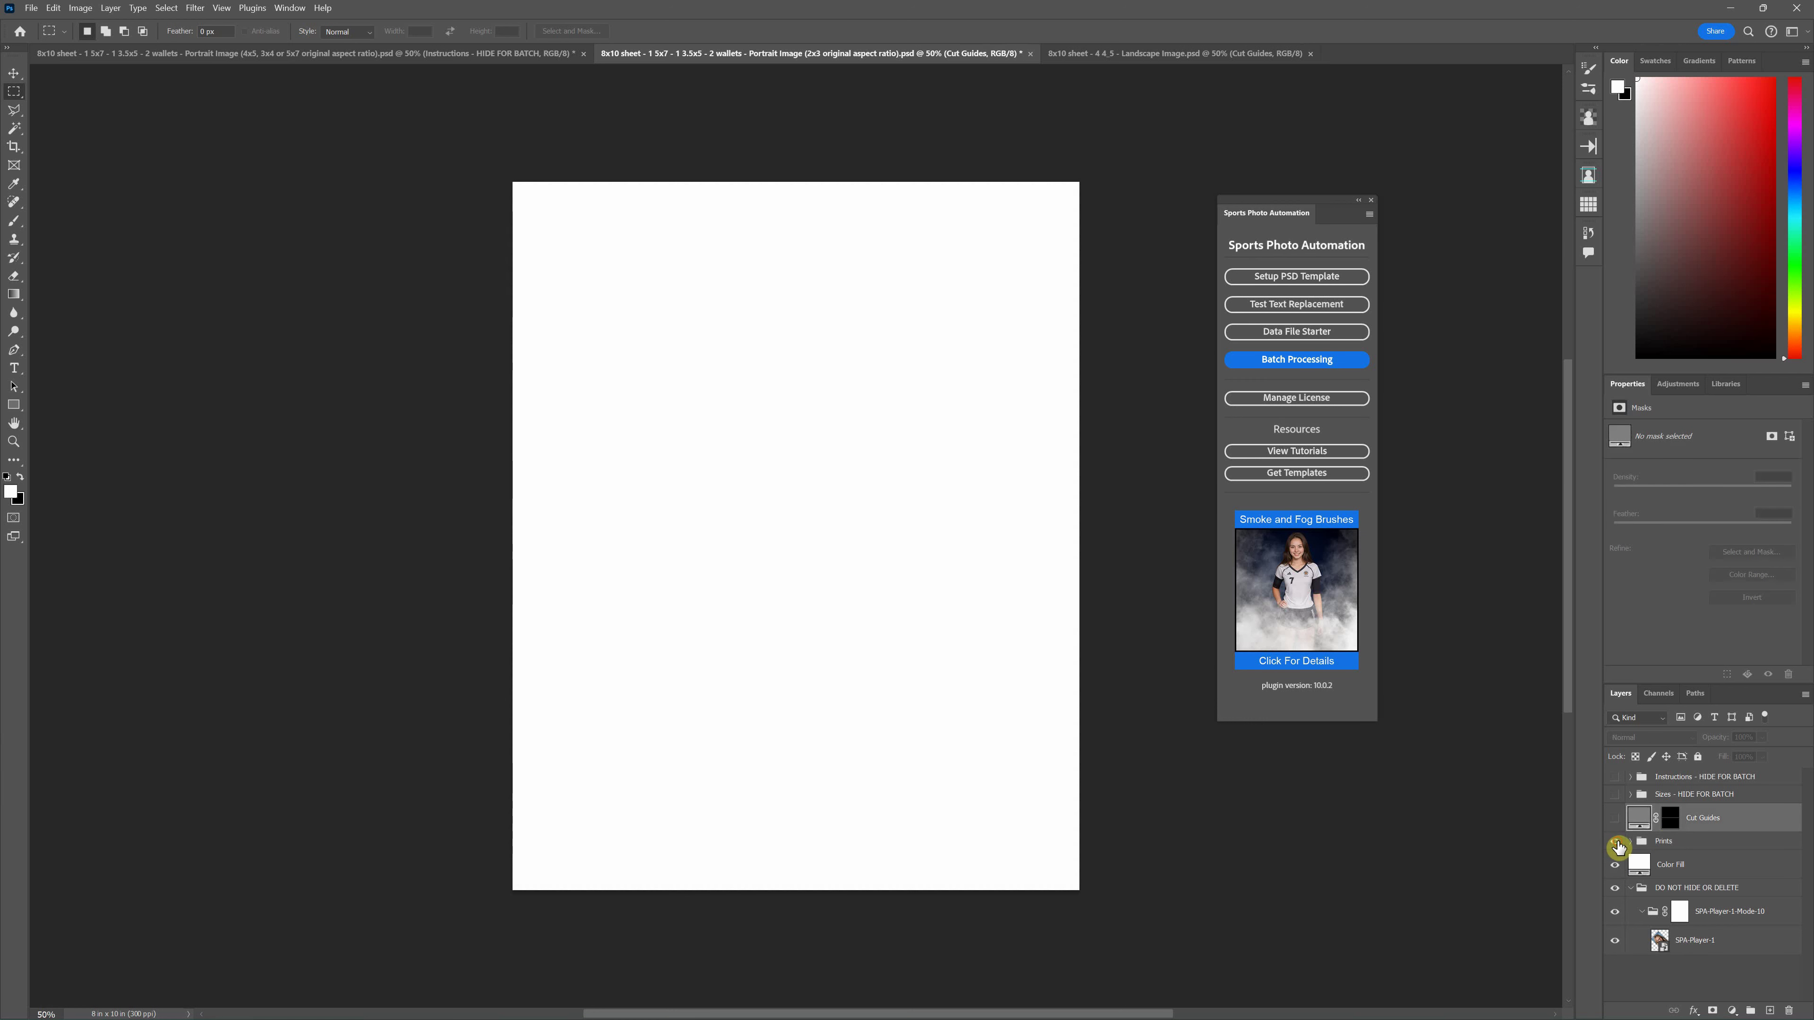
left_click(1616, 842)
left_click(1670, 843)
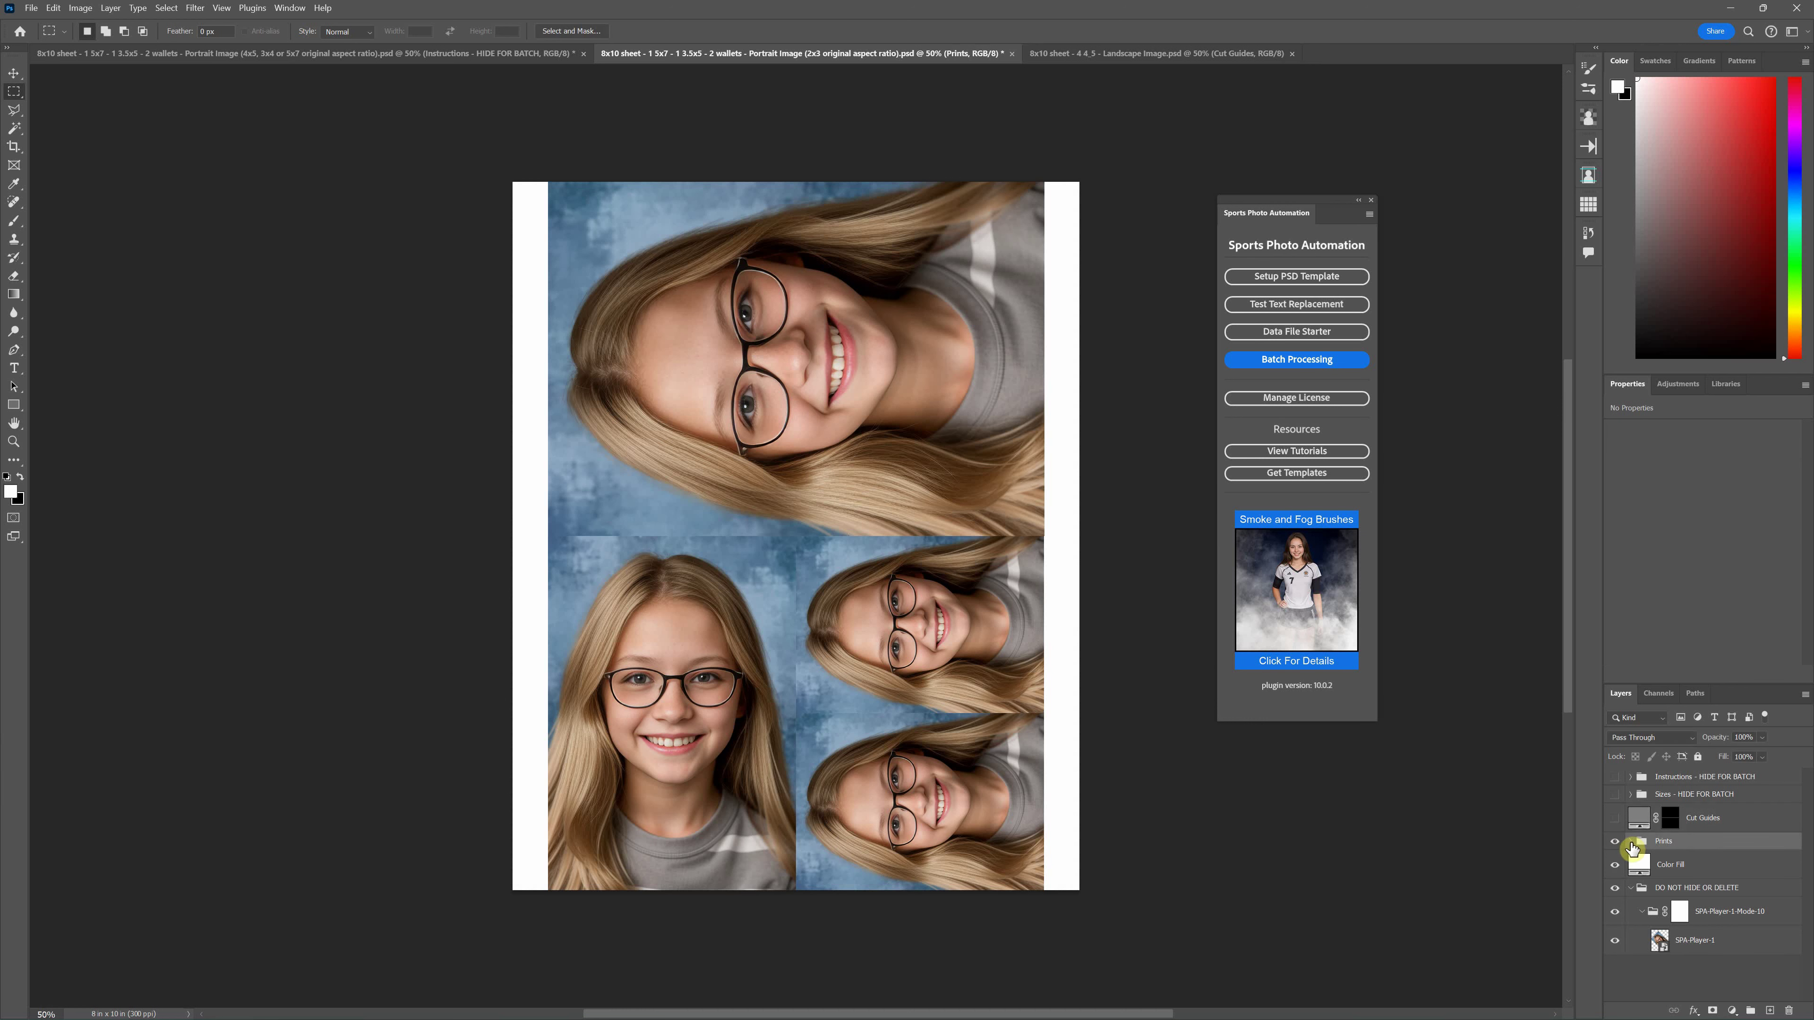
left_click(1630, 888)
left_click(1737, 821)
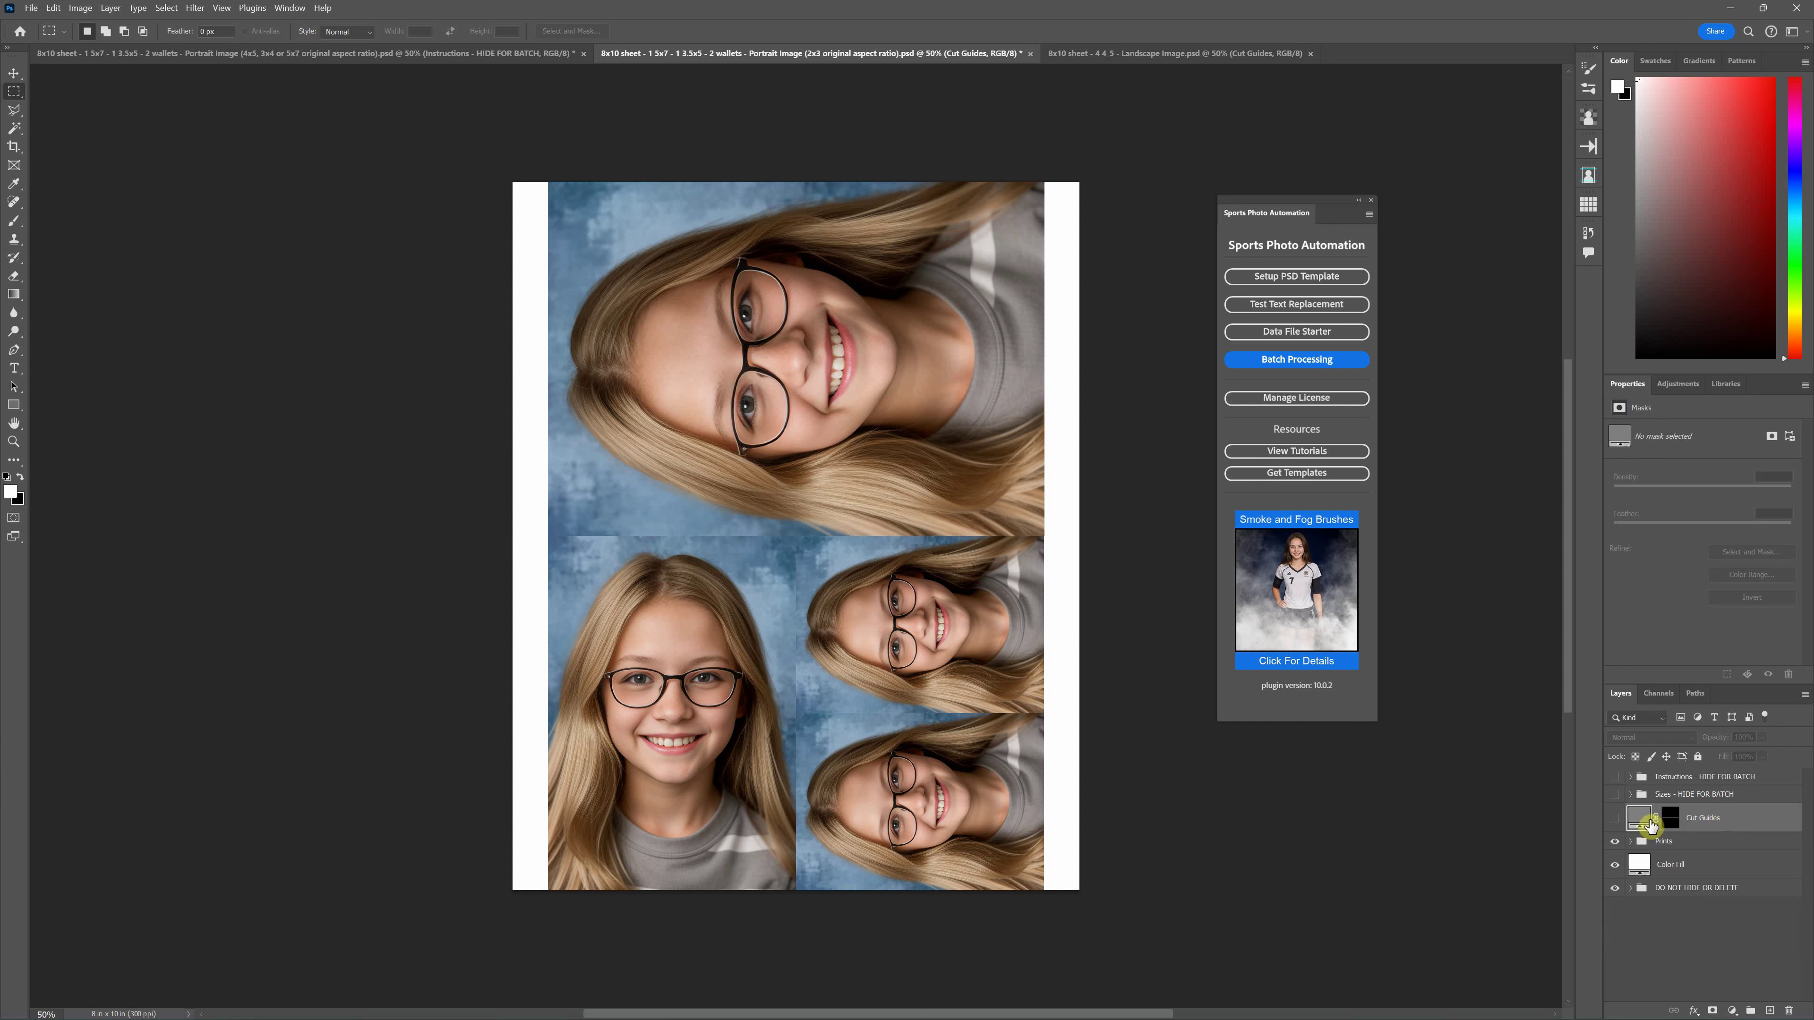
left_click(1615, 820)
left_click(1615, 822)
Step: Zoom in on the guide lines and change the Cut Guides fill colour to white
key("ctrl+plus")
key("ctrl+plus")
scroll(796, 561, "down", 1)
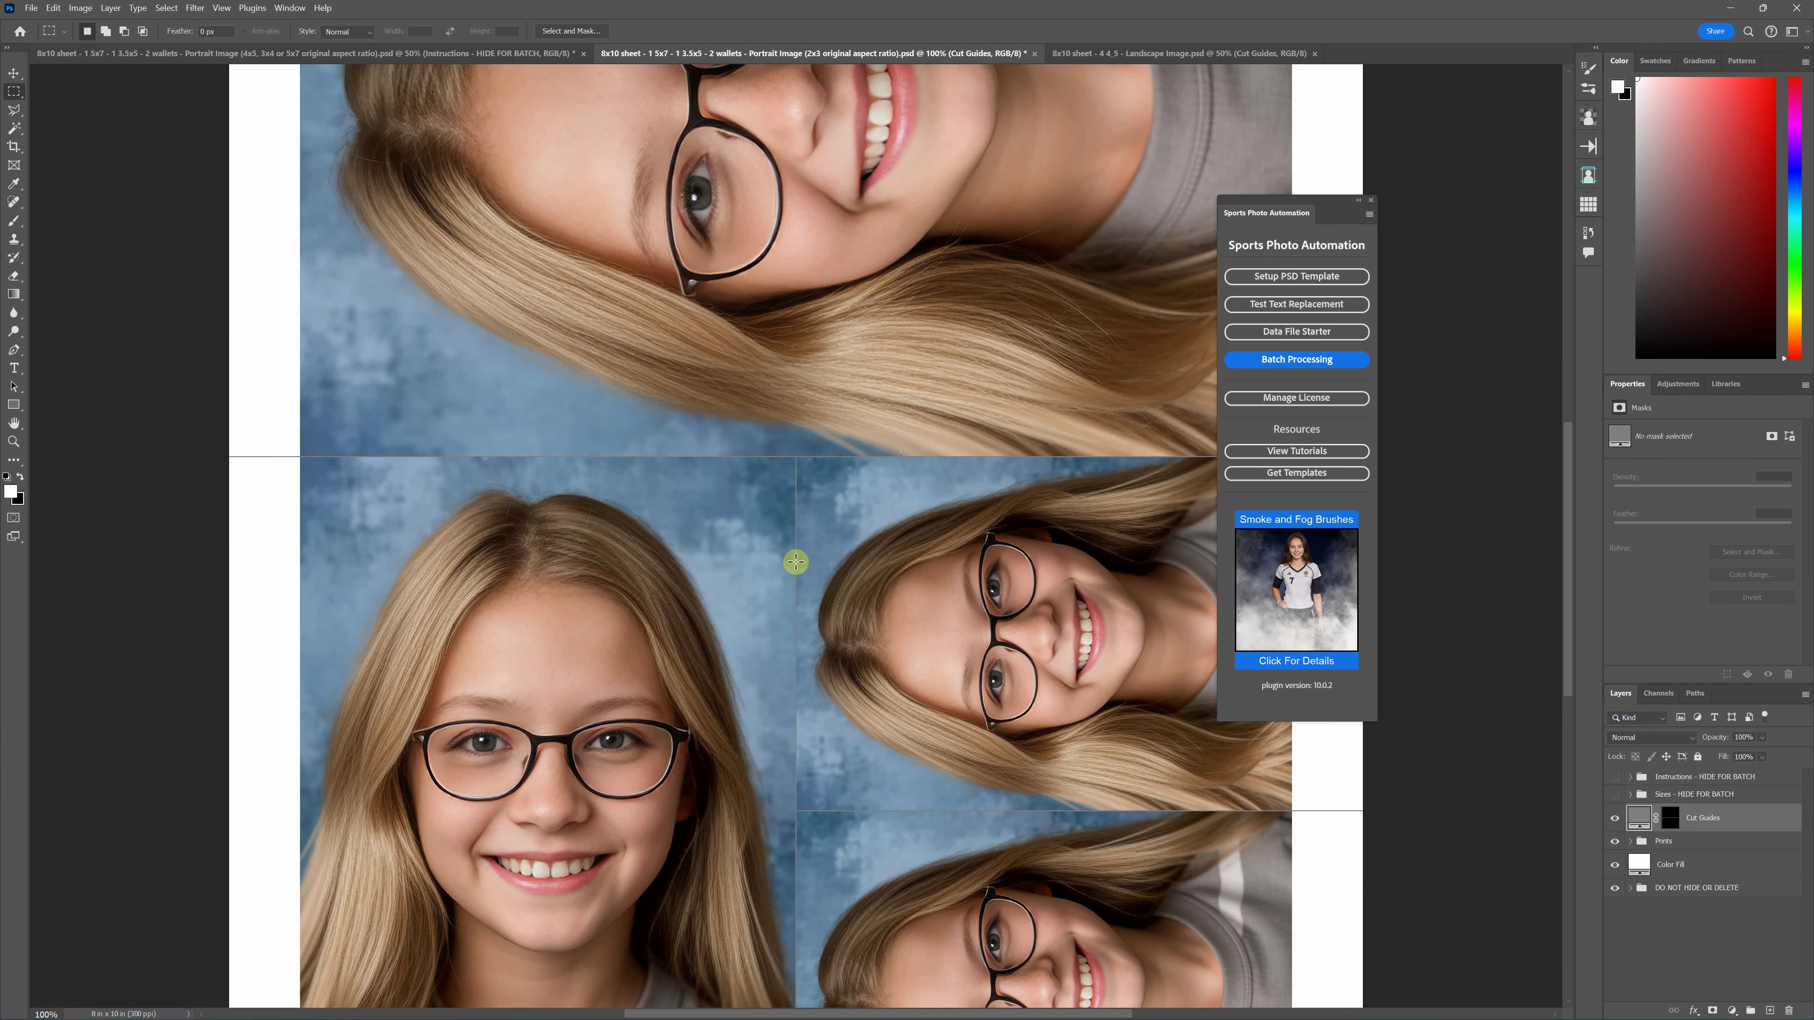
scroll(796, 561, "down", 2)
key("ctrl+plus")
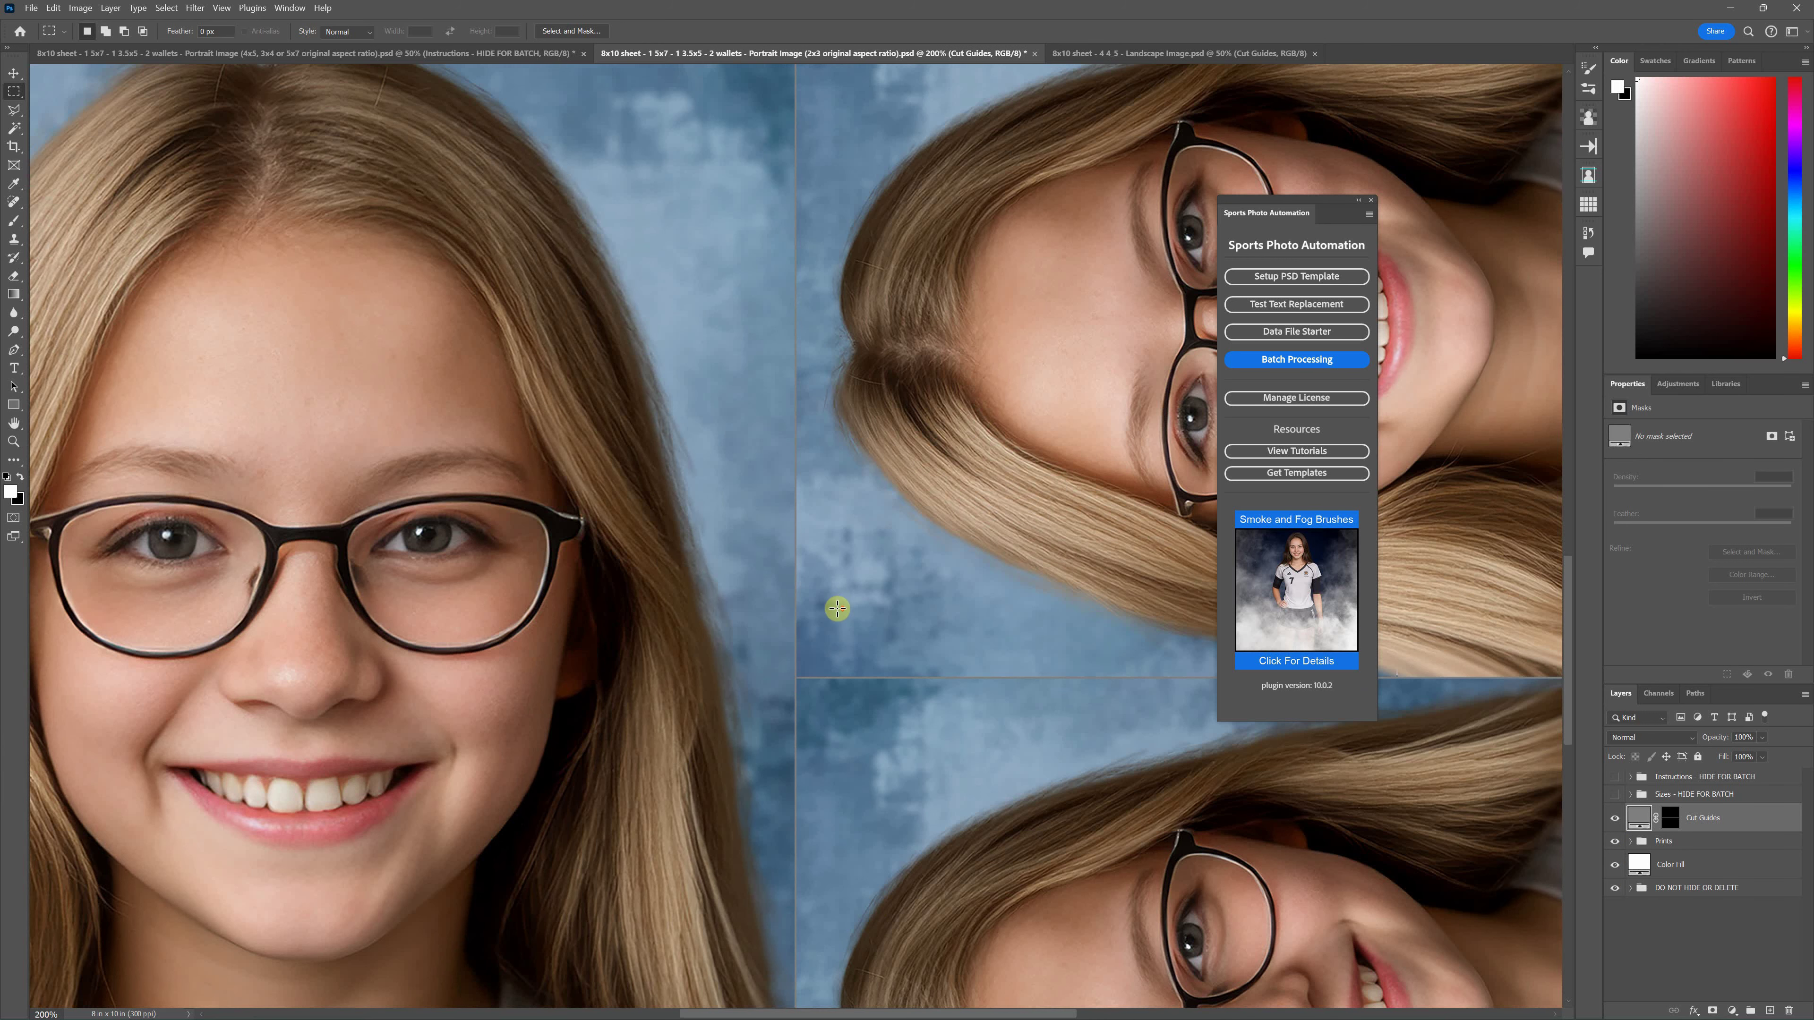
scroll(834, 611, "up", 4)
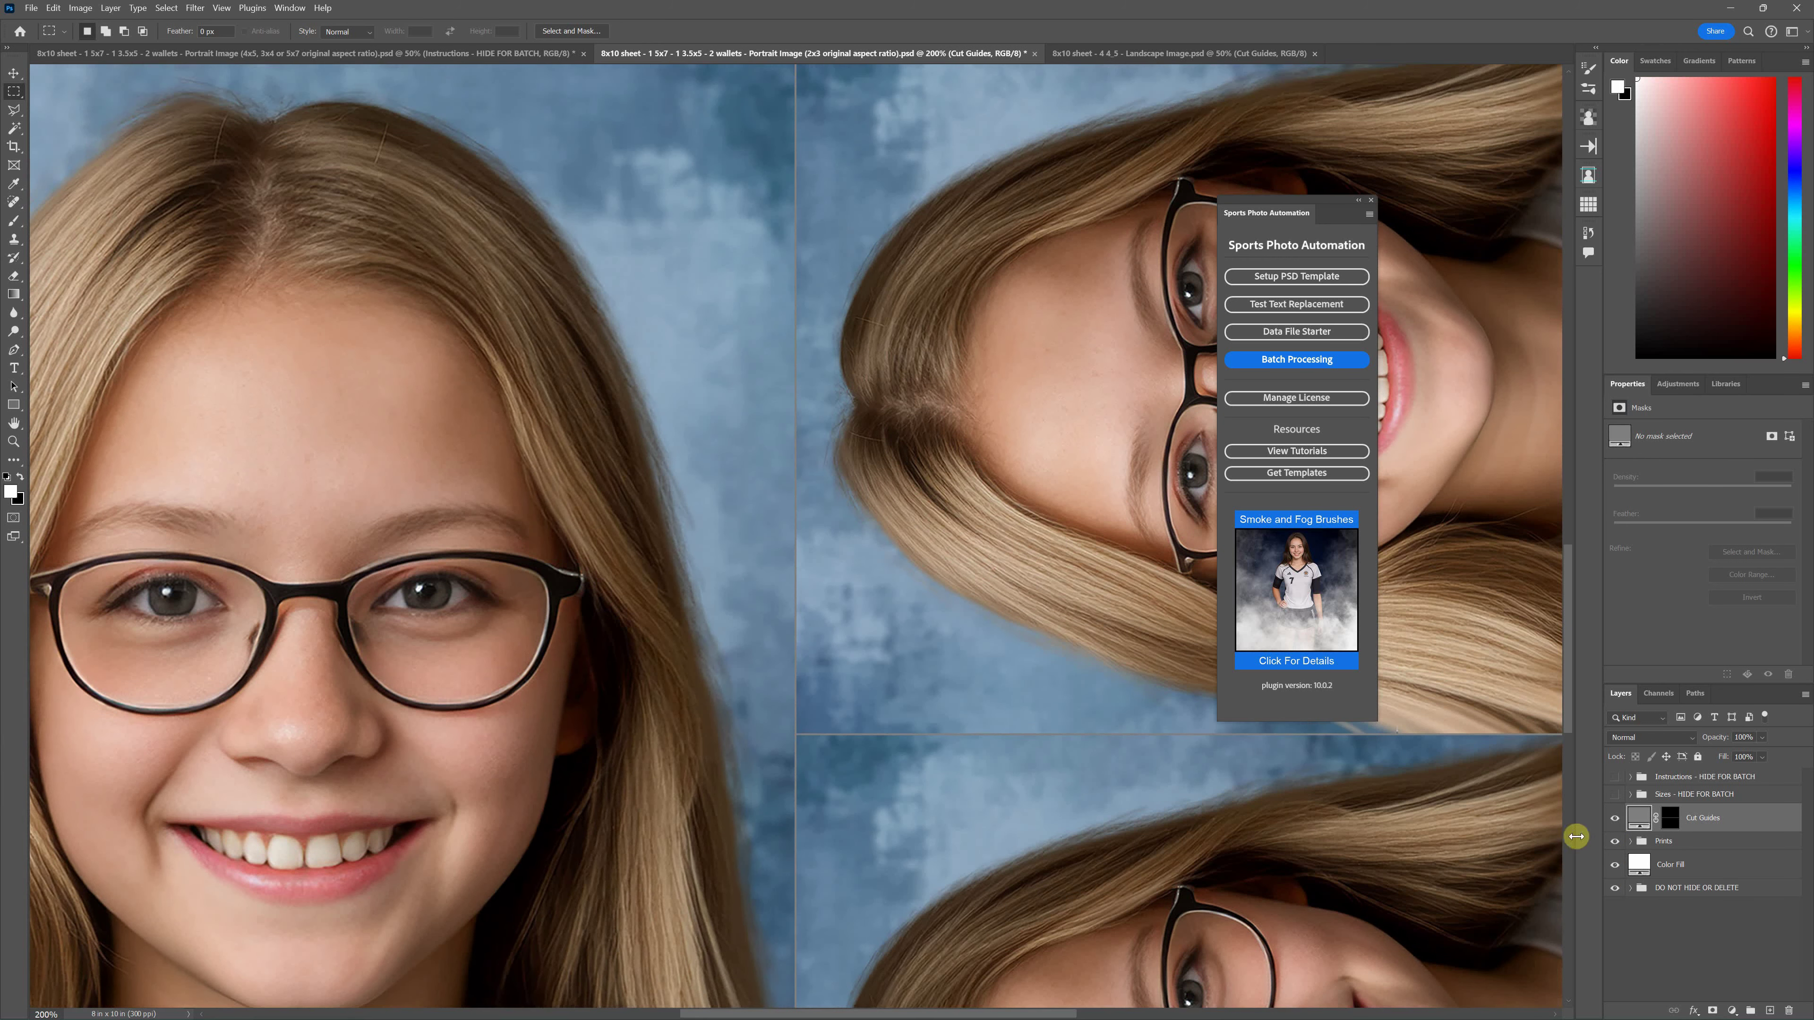
double_click(1639, 821)
left_click_drag(1111, 231, 1041, 135)
left_click(1401, 170)
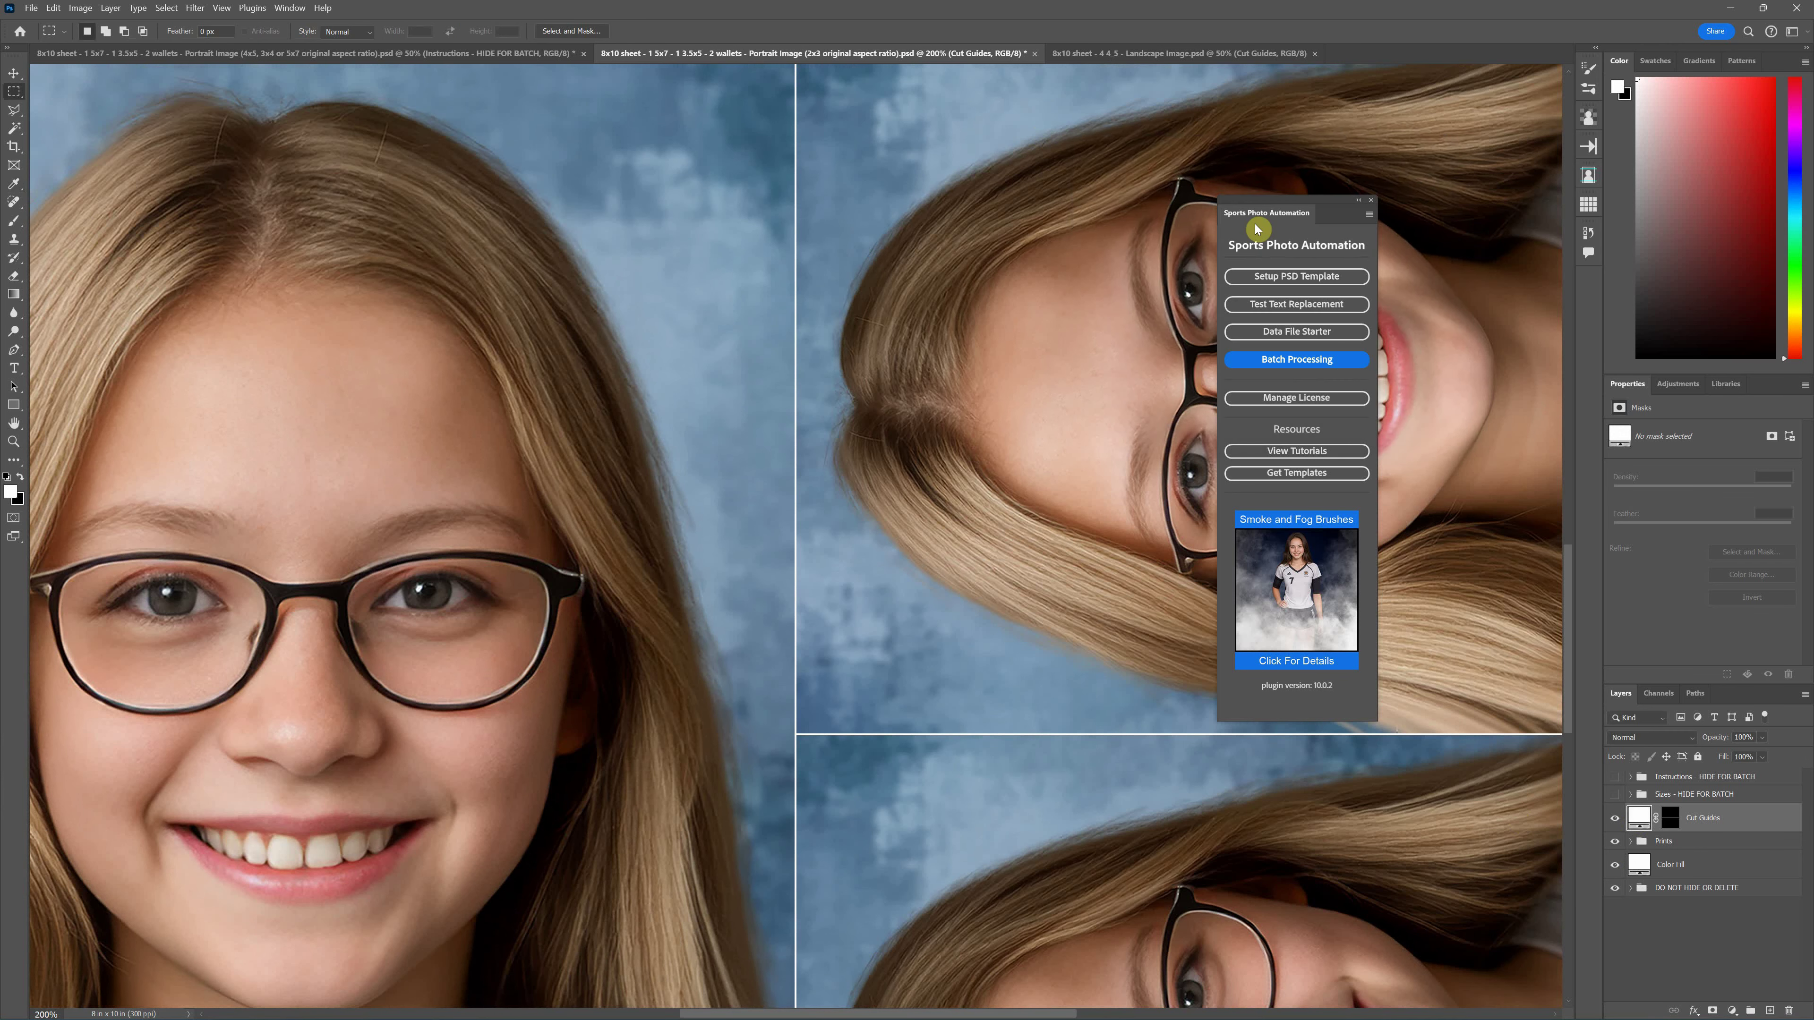
Step: Hide the white Cut Guides layer and zoom out to fit the whole sheet
key("ctrl+minus")
key("ctrl+minus")
key("m")
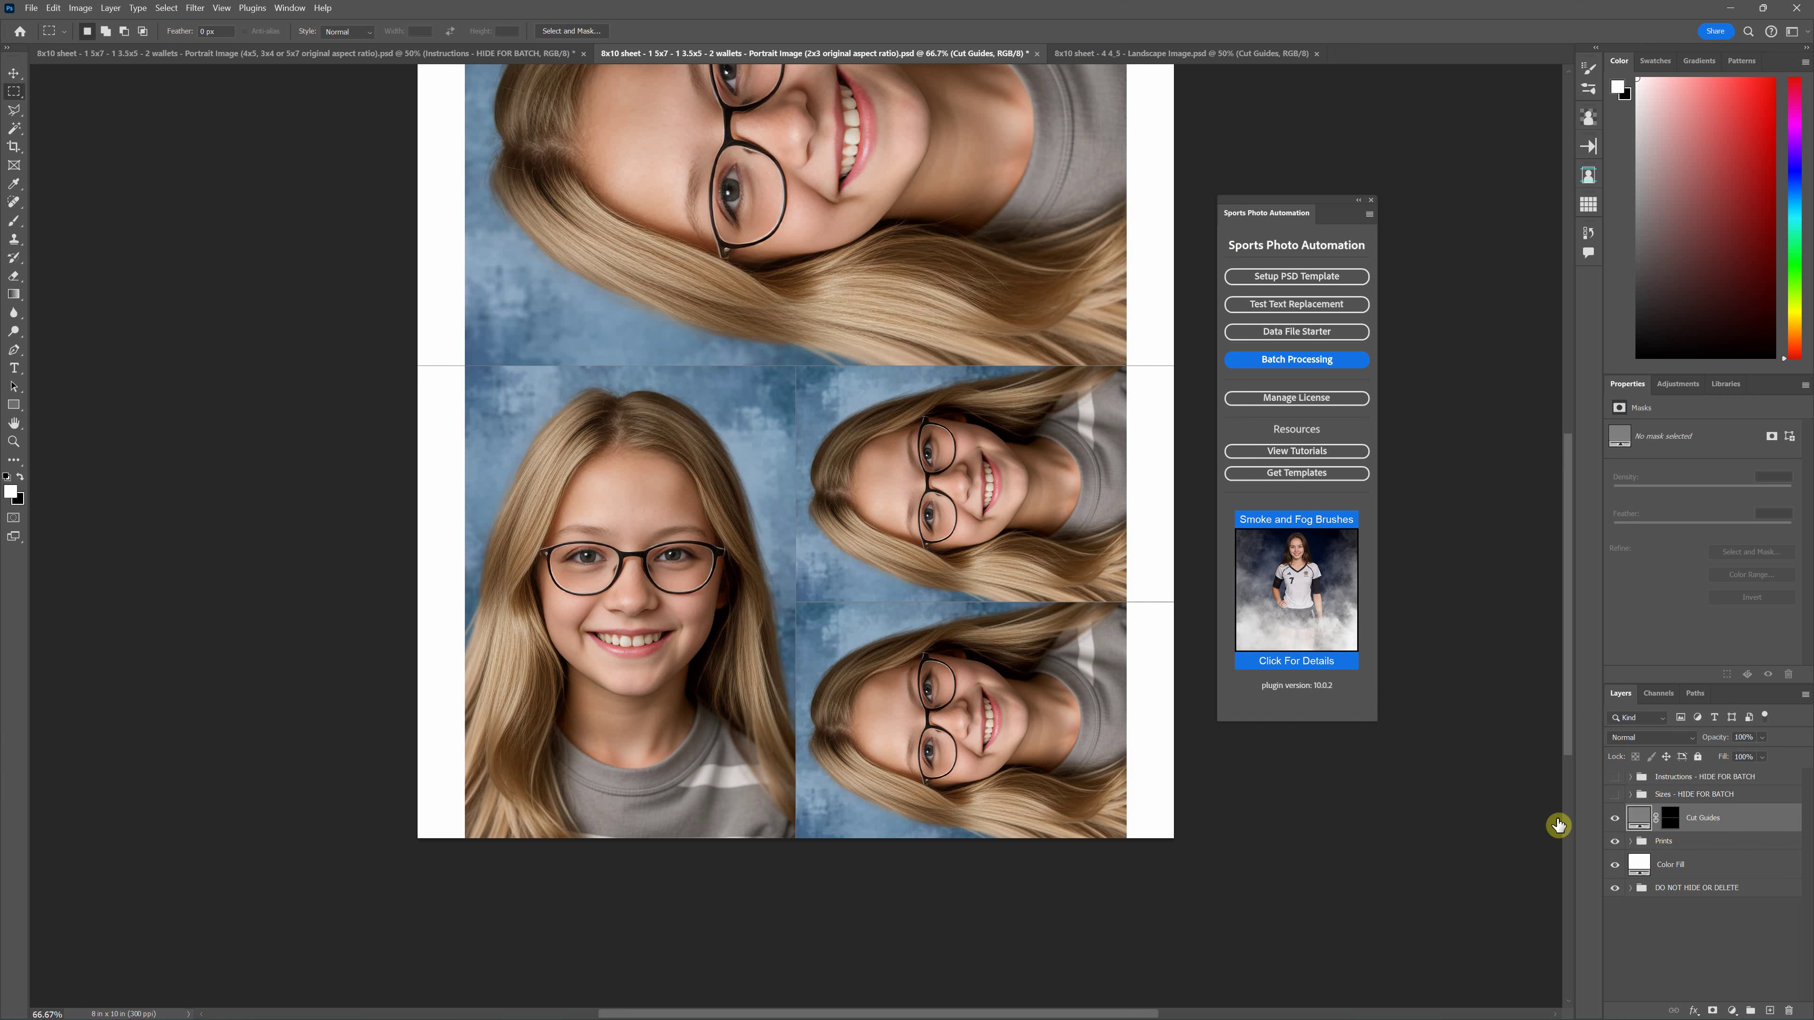
left_click(1615, 818)
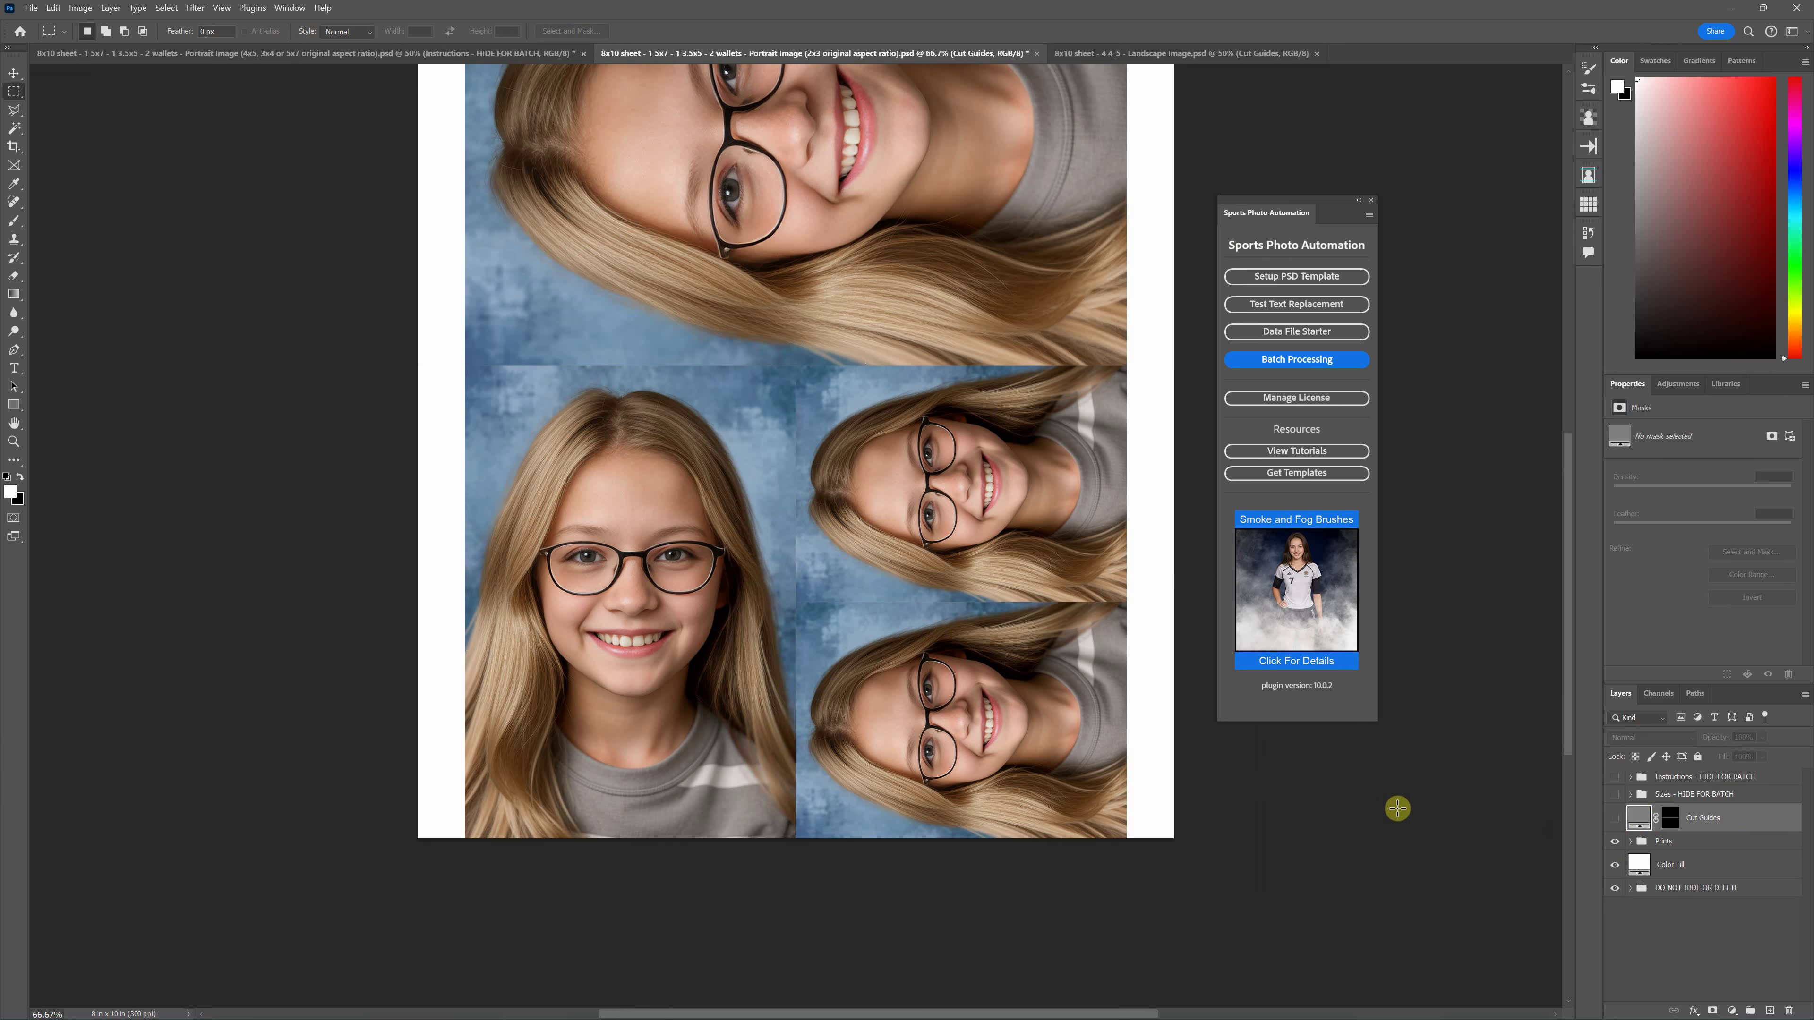
scroll(1389, 811, "up", 5)
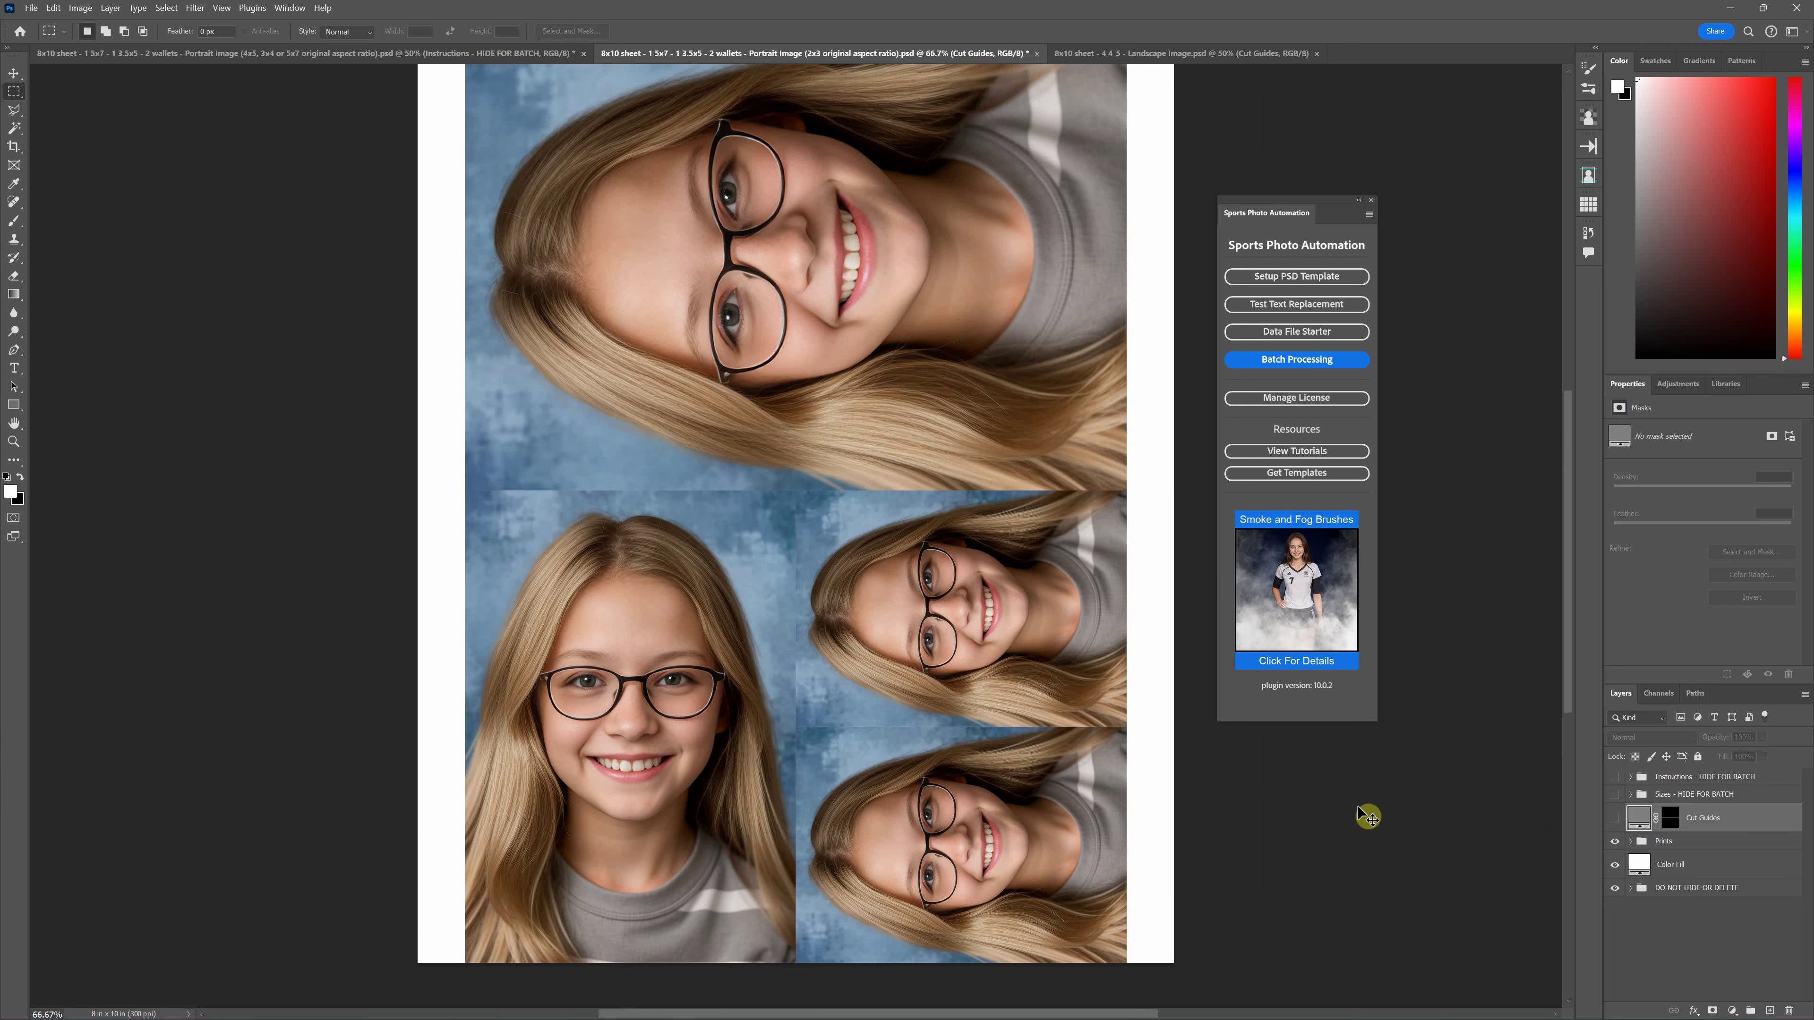
key("ctrl+minus")
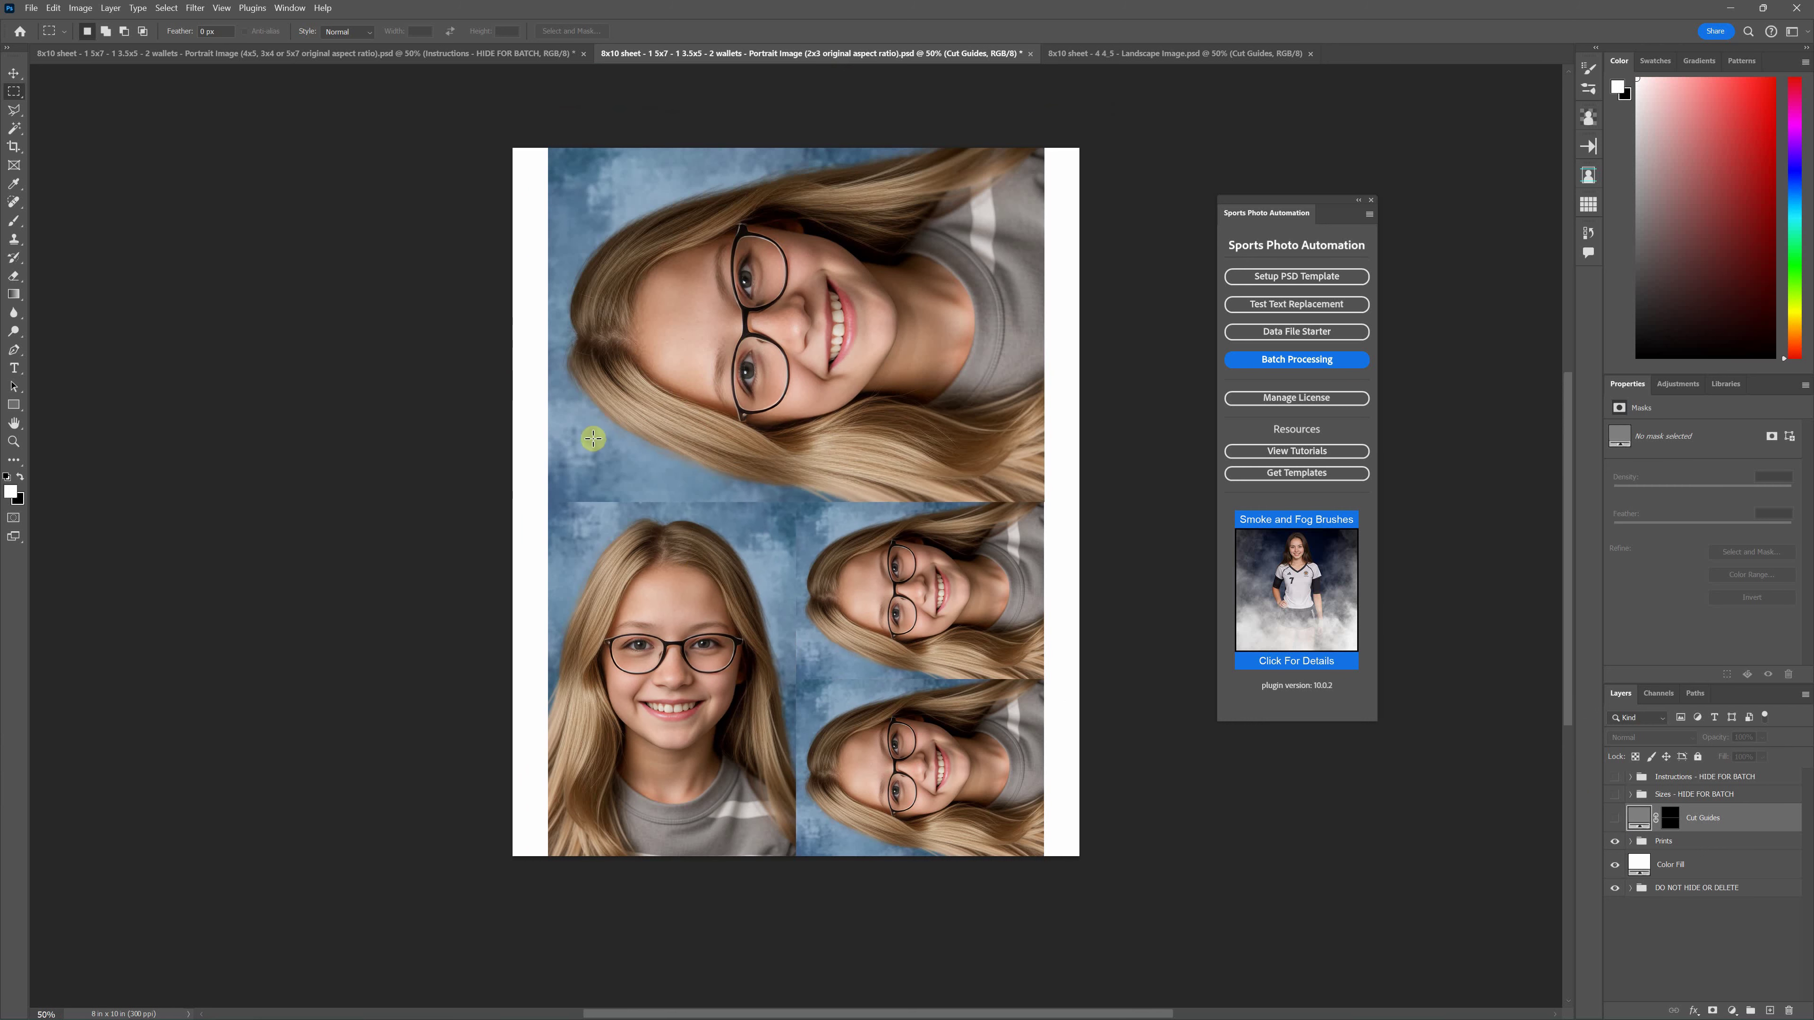
left_click(30, 8)
left_click(82, 53)
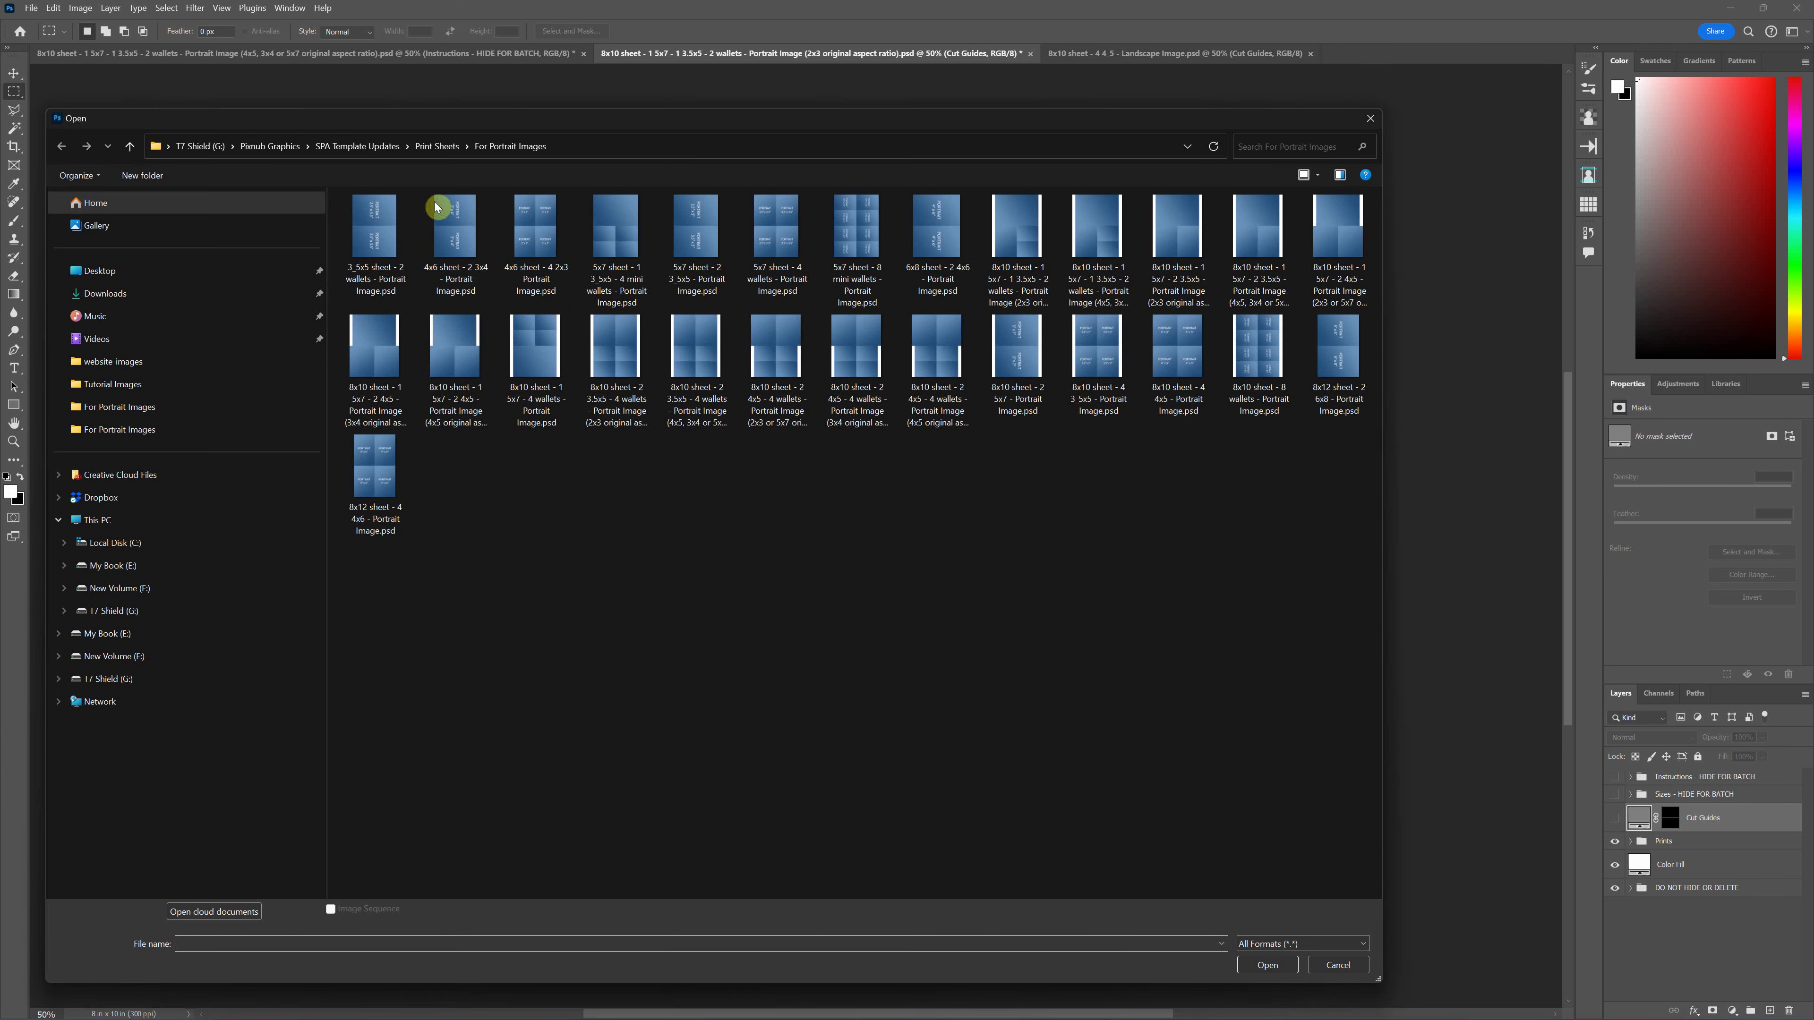
left_click(437, 145)
left_click(459, 228)
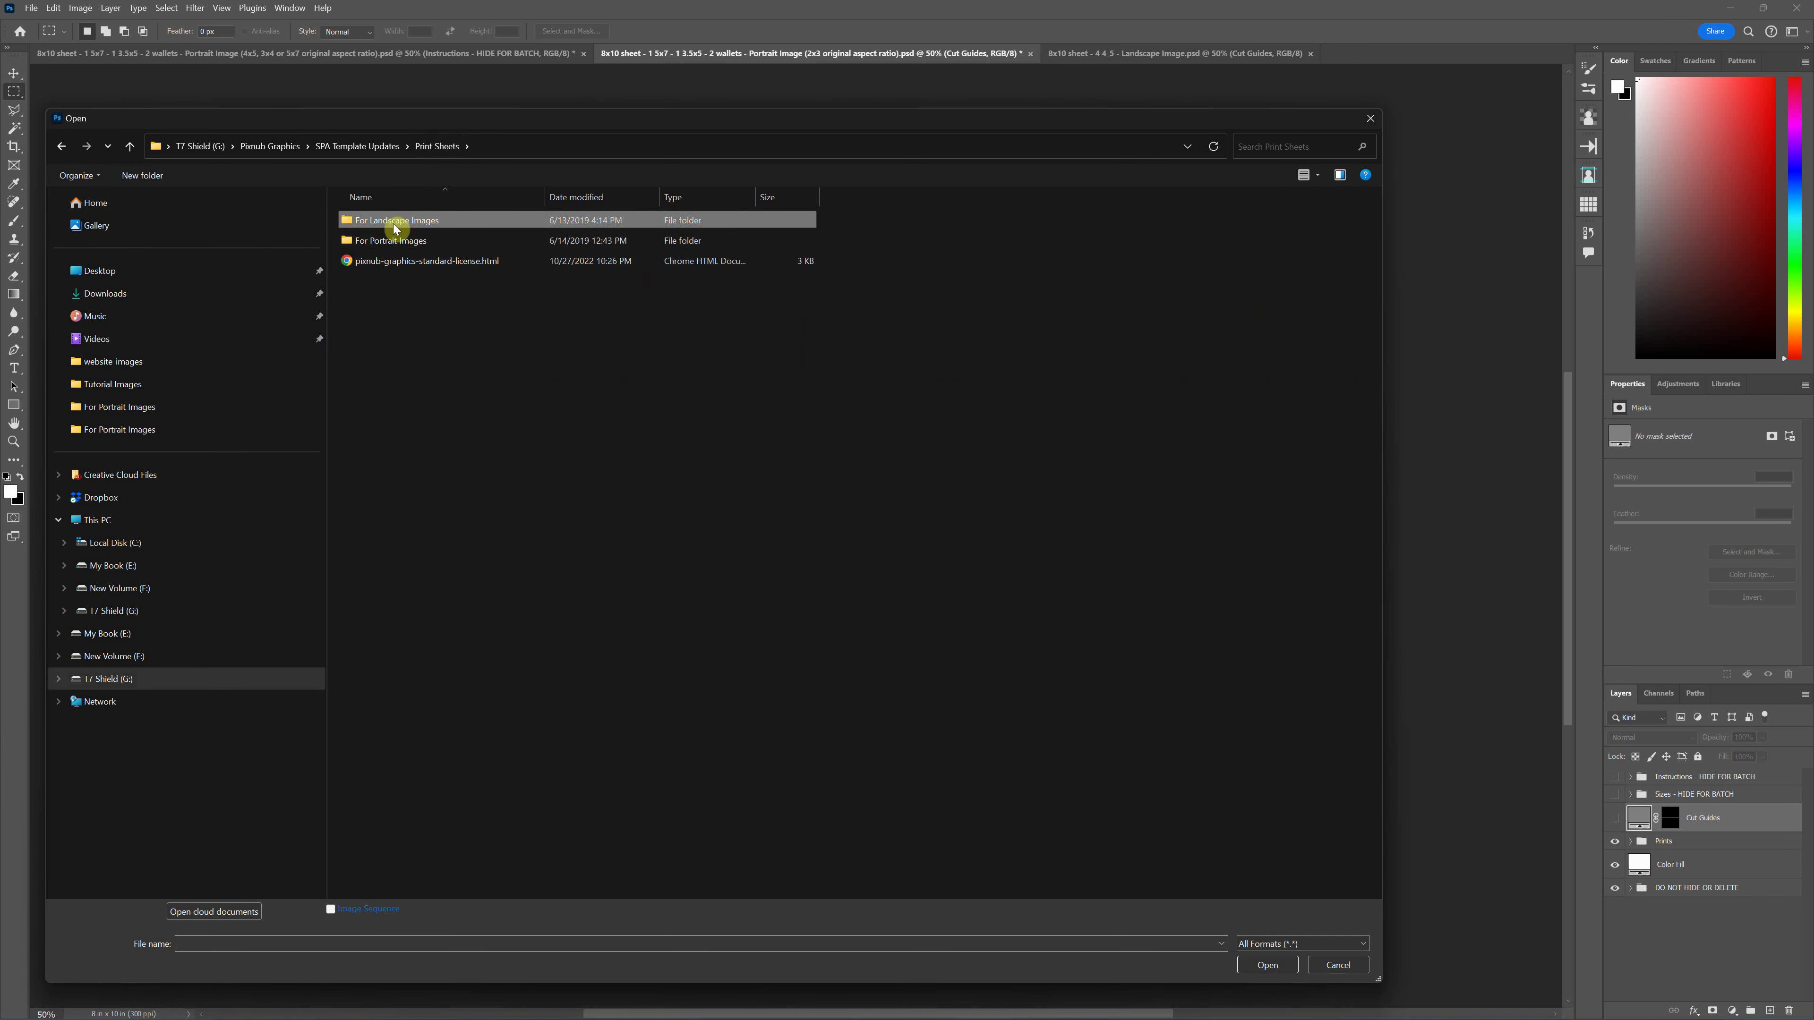
double_click(434, 226)
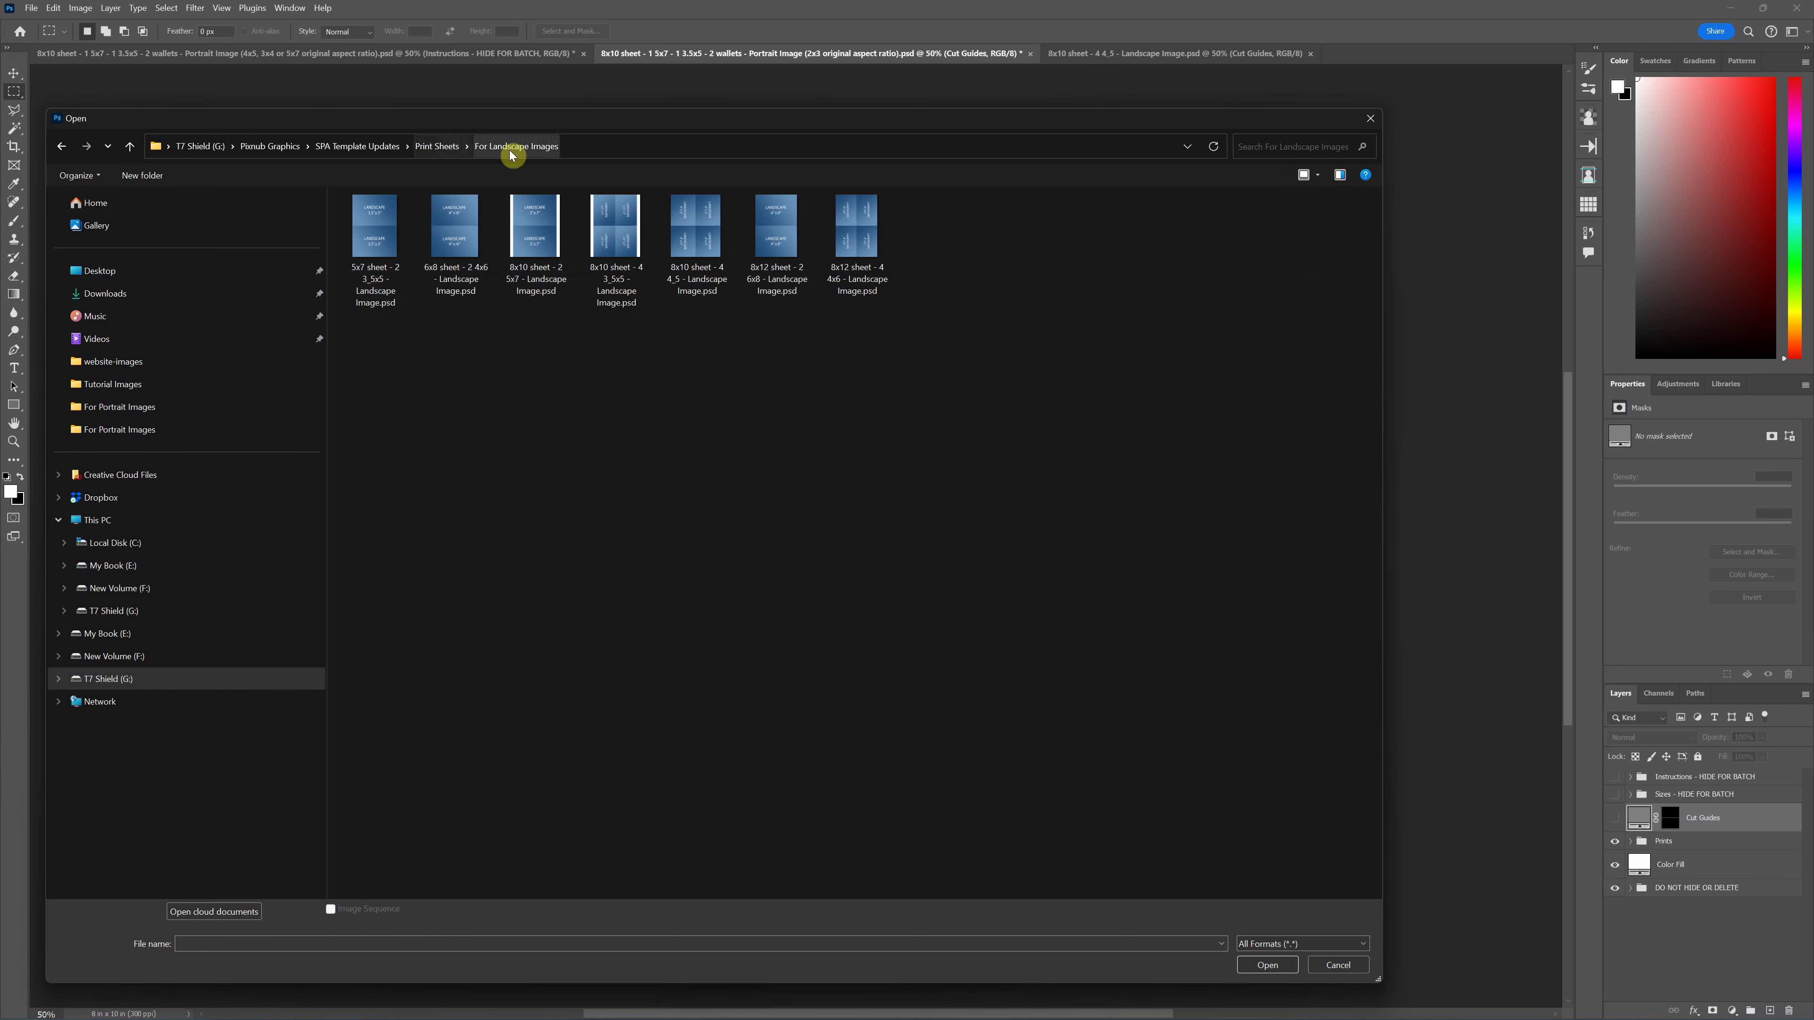
left_click(430, 146)
double_click(402, 242)
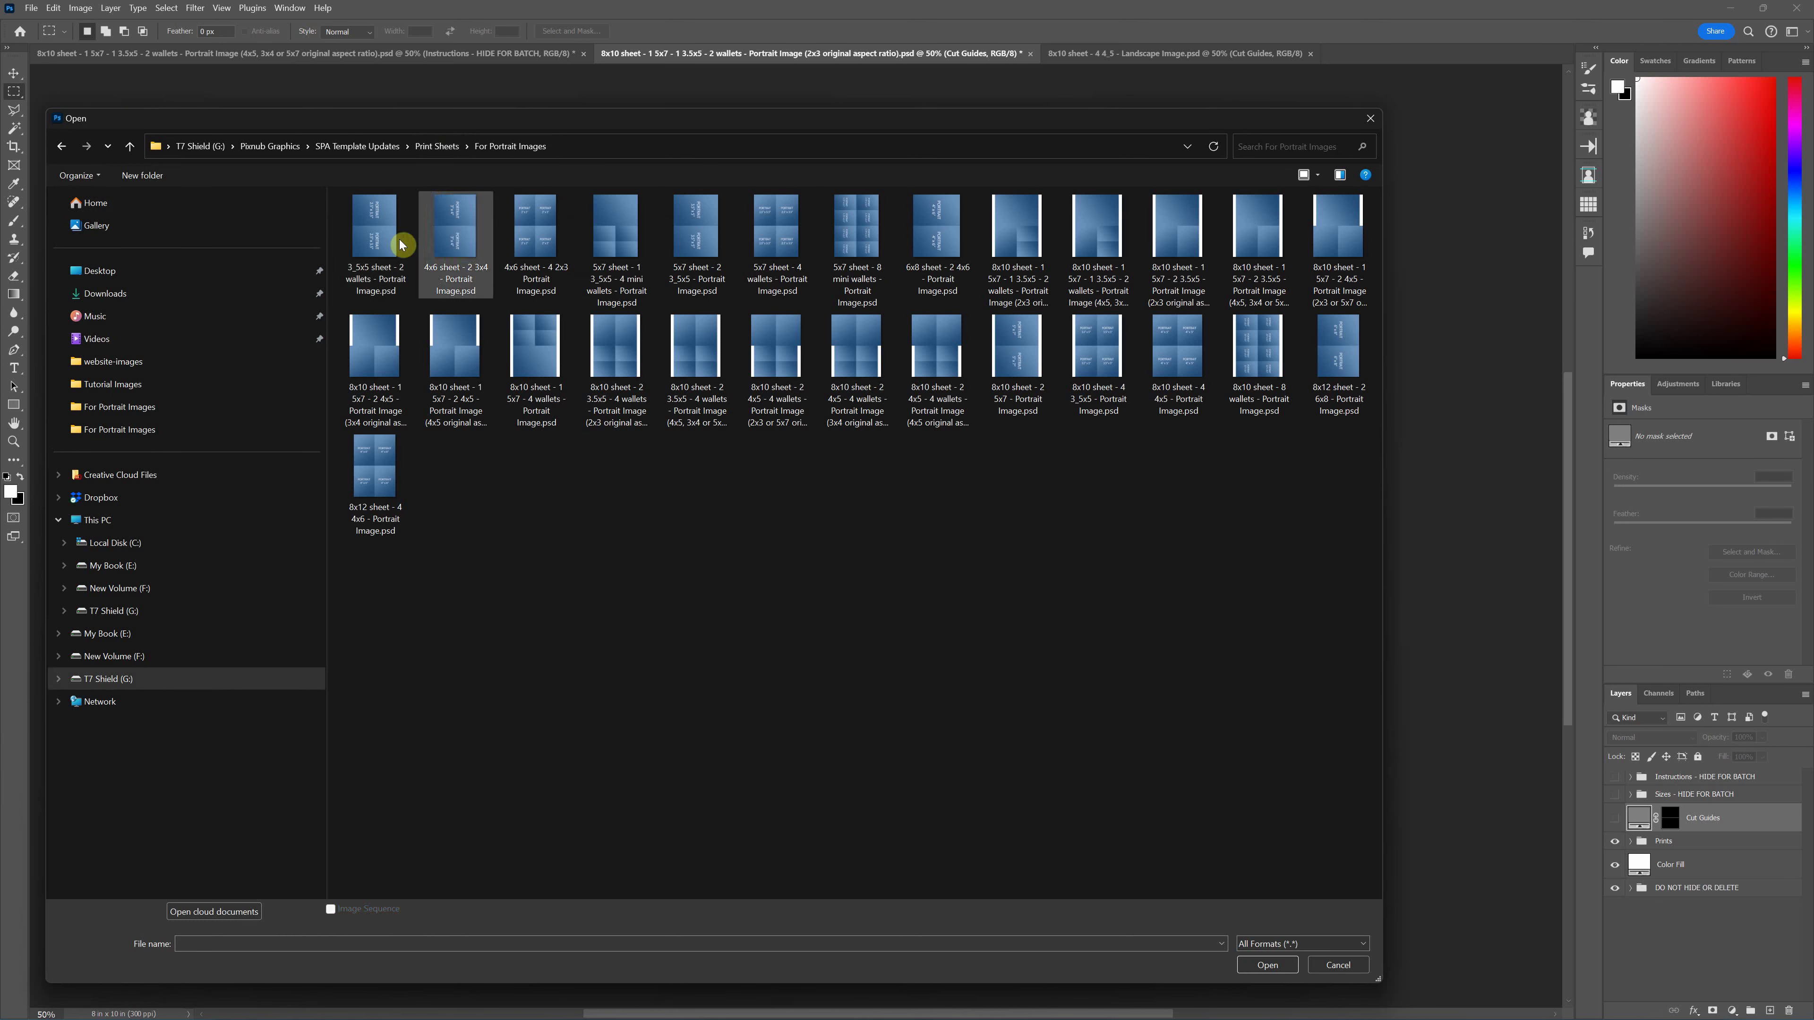
left_click(440, 151)
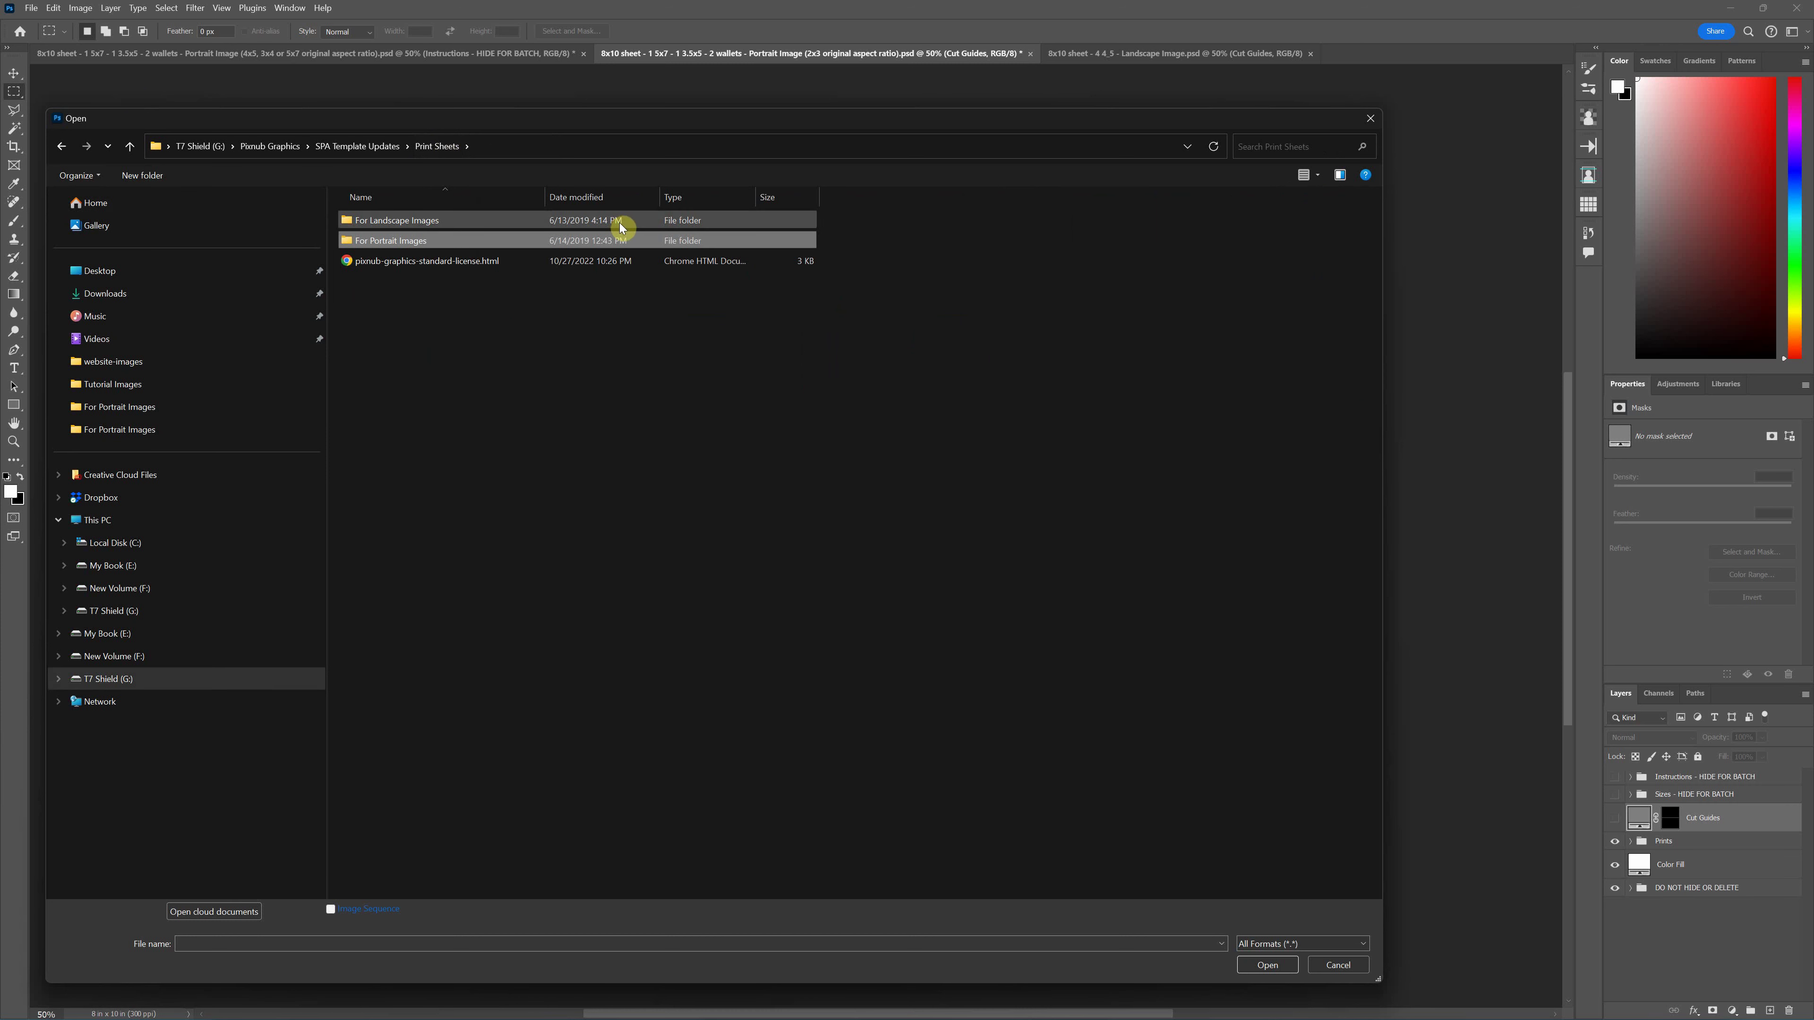
left_click(1371, 120)
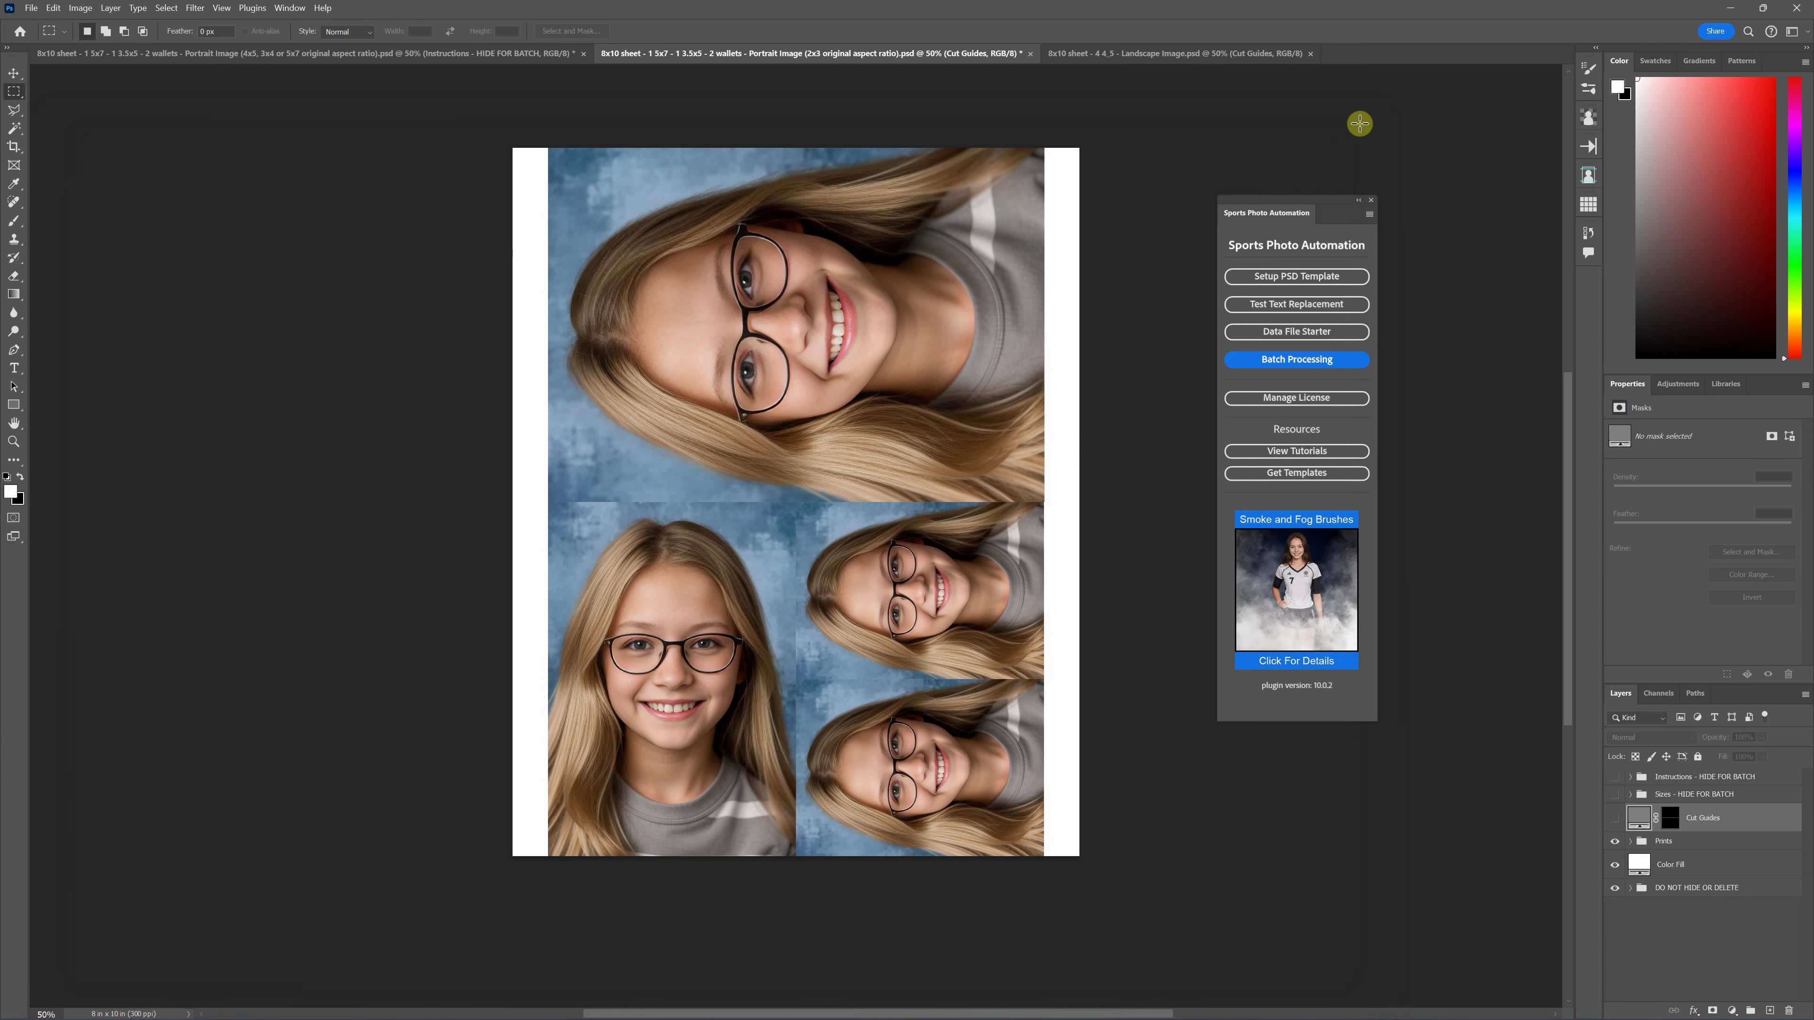
left_click(32, 8)
Step: Open the girl's portrait JPG from Desktop > Tutorial Images, then show the 8x10 Landscape Image sheet
left_click(47, 36)
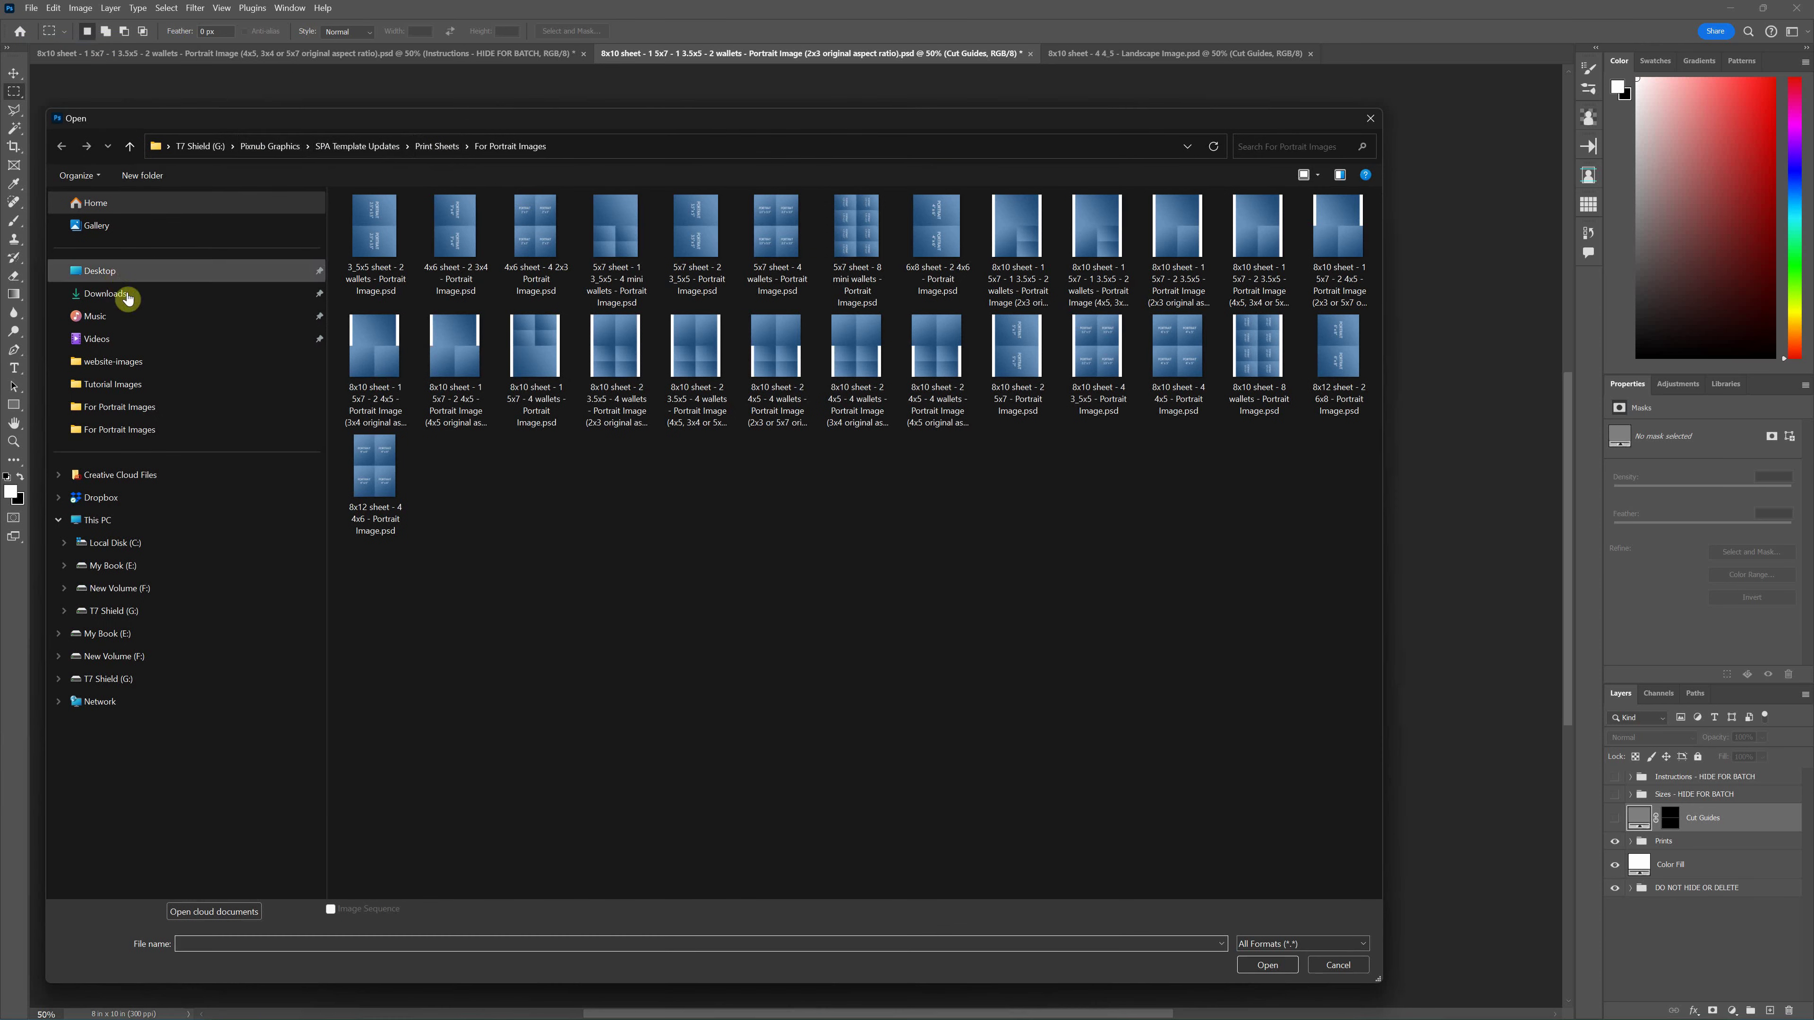
left_click(115, 272)
double_click(944, 246)
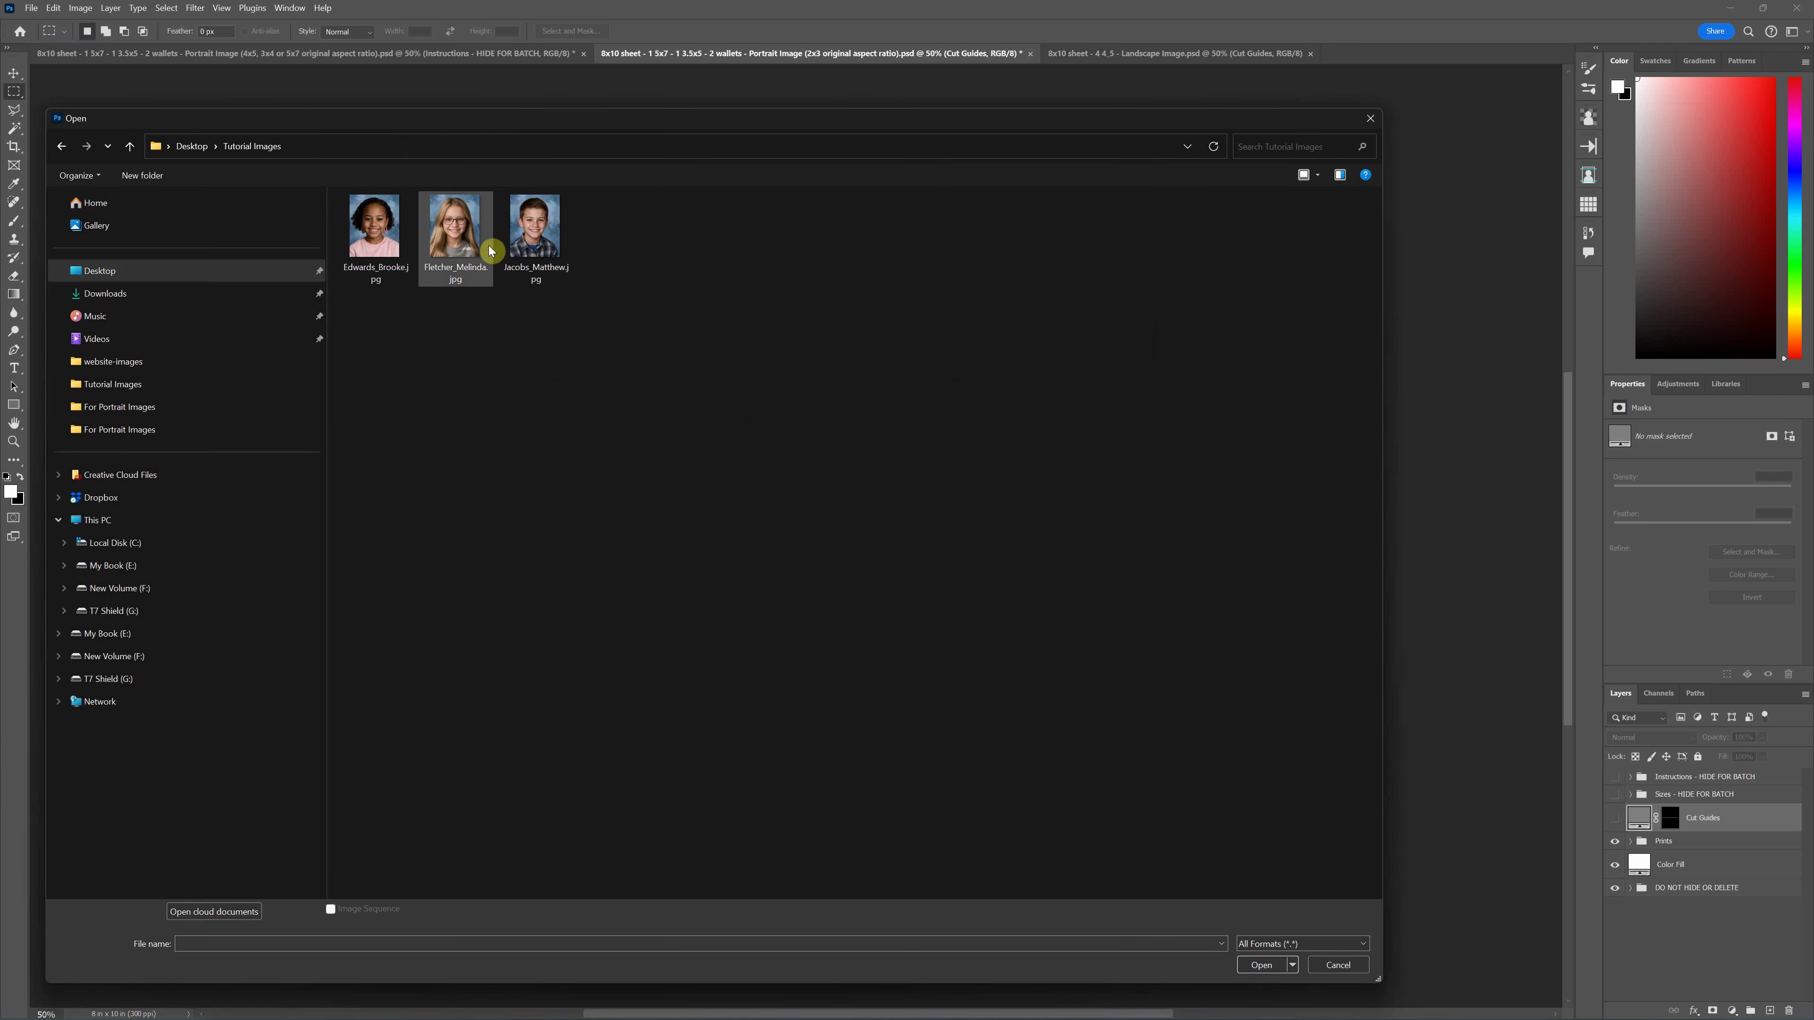
double_click(468, 245)
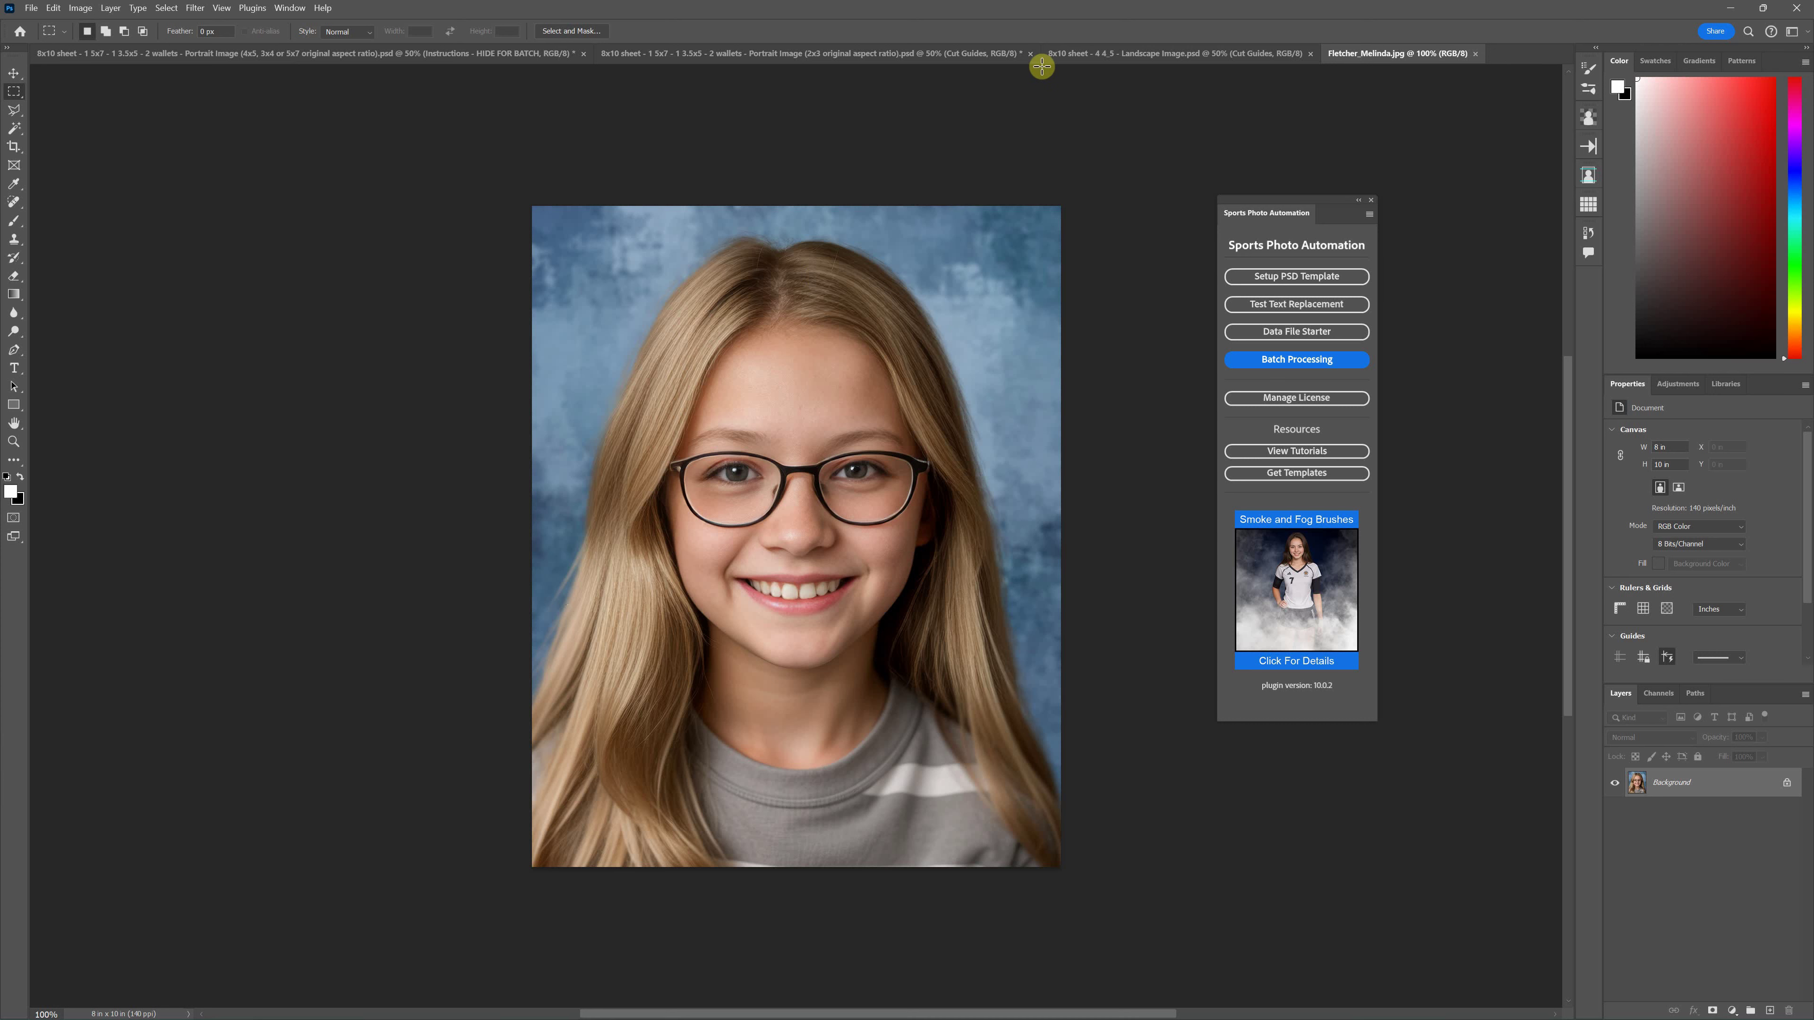
left_click(1095, 57)
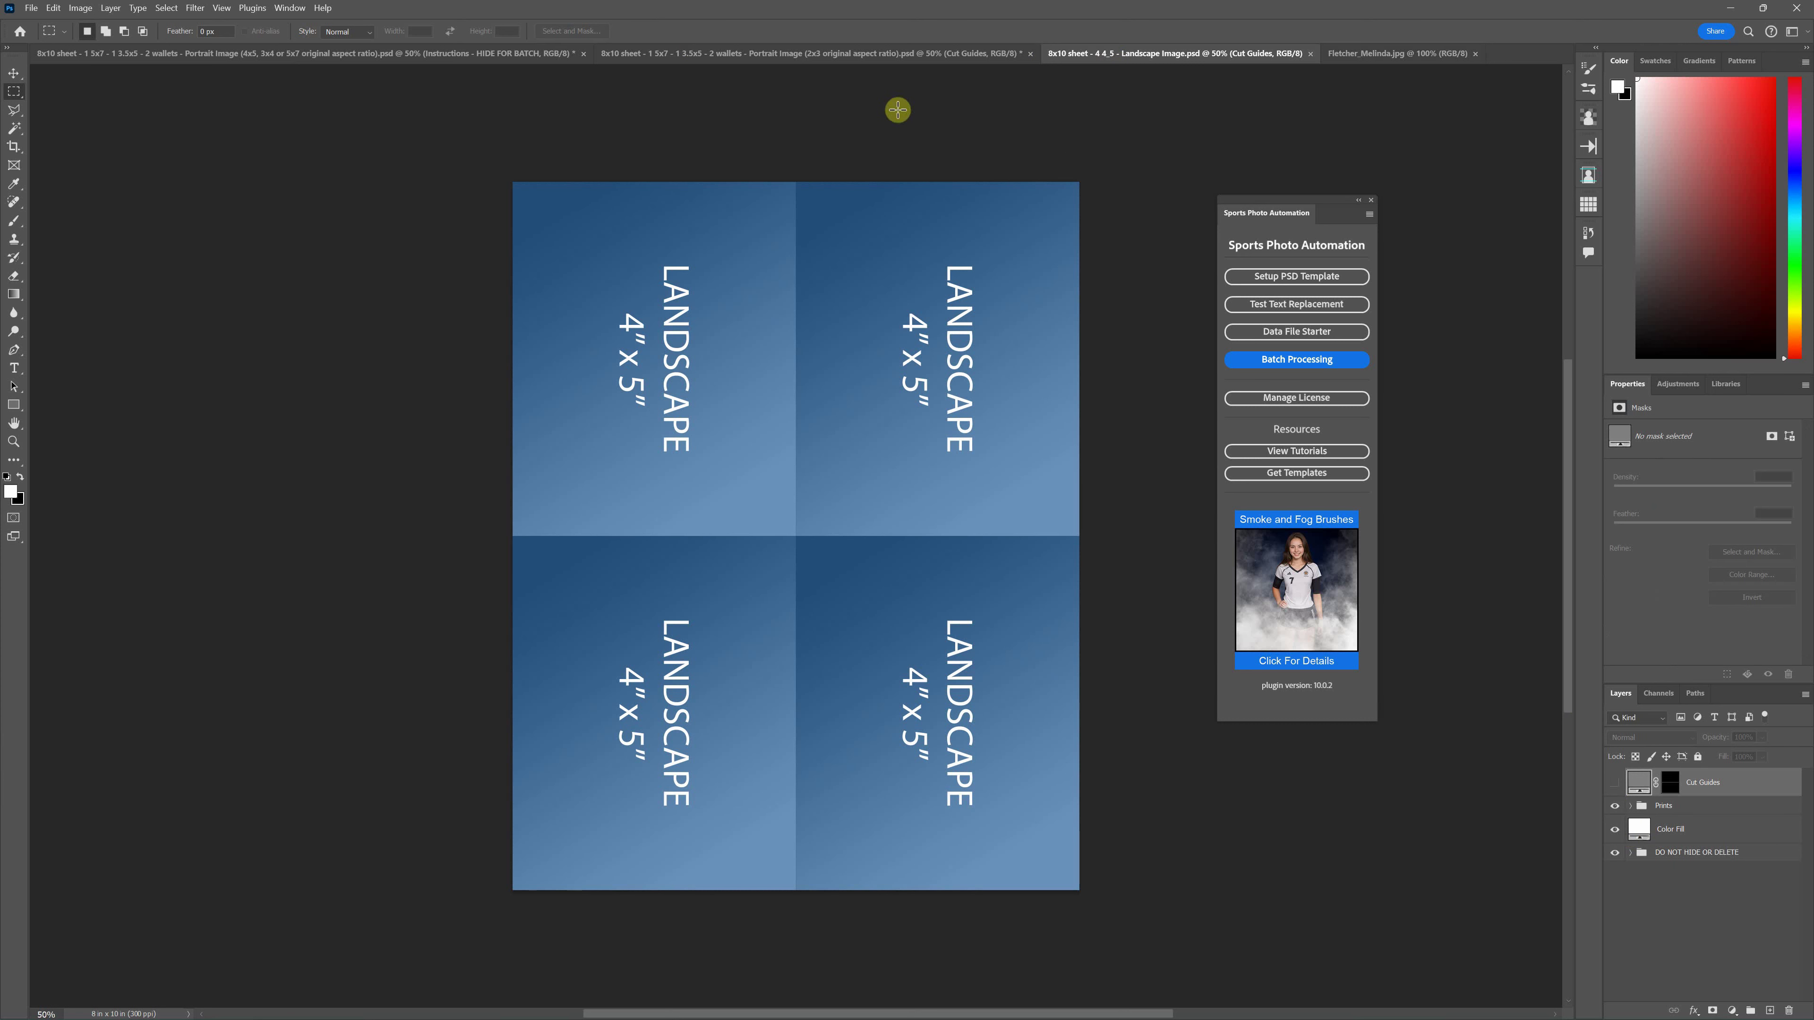
left_click(446, 54)
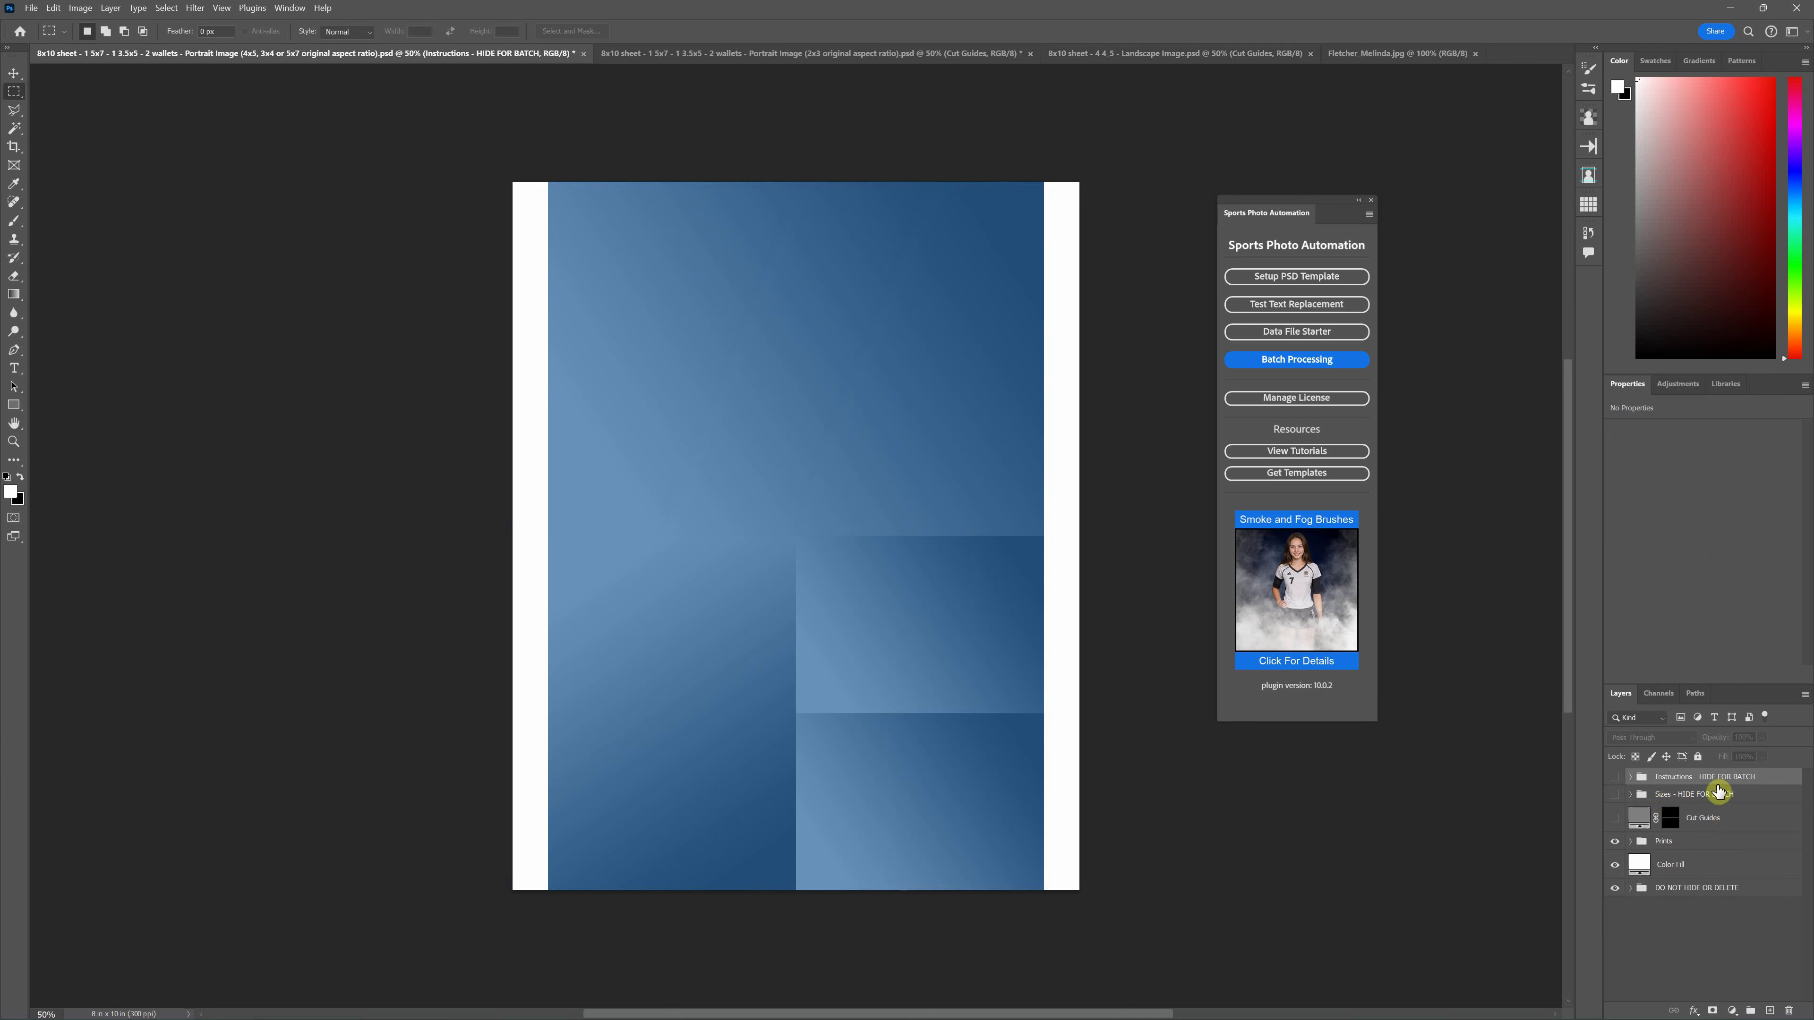
left_click(1701, 795)
left_click(1614, 794)
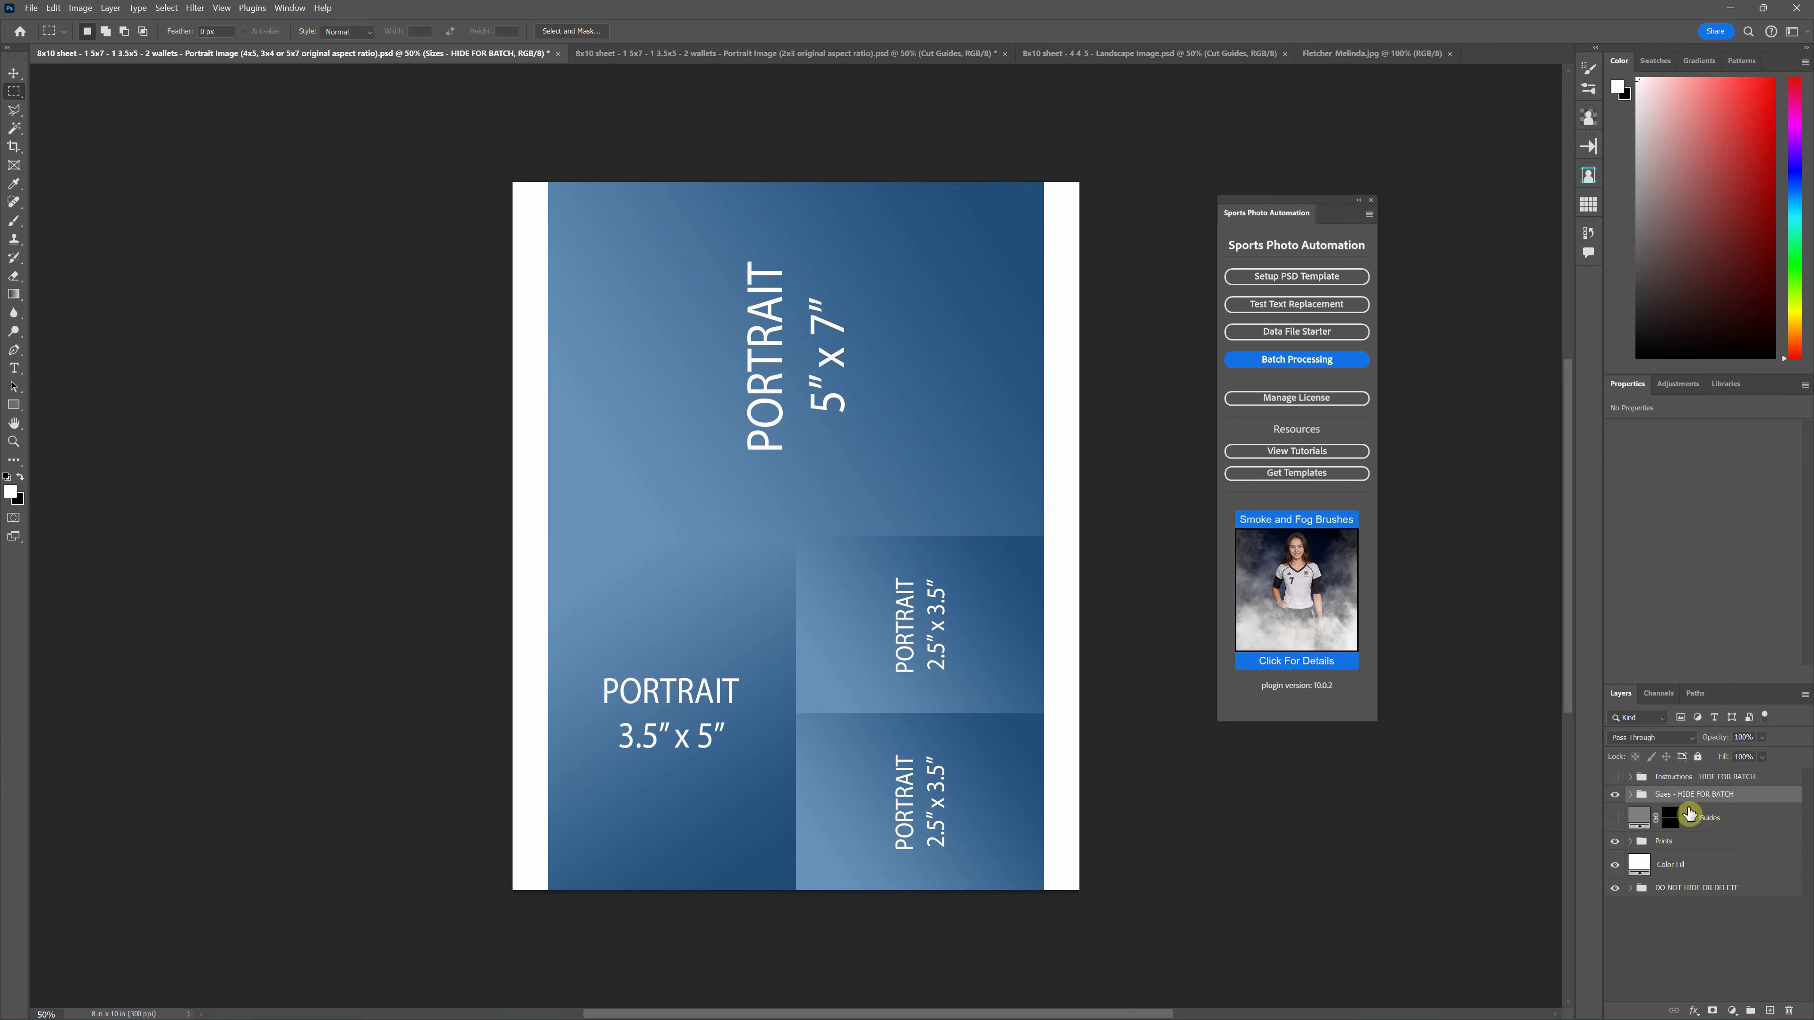
left_click(1614, 795)
left_click(1614, 795)
left_click(1147, 55)
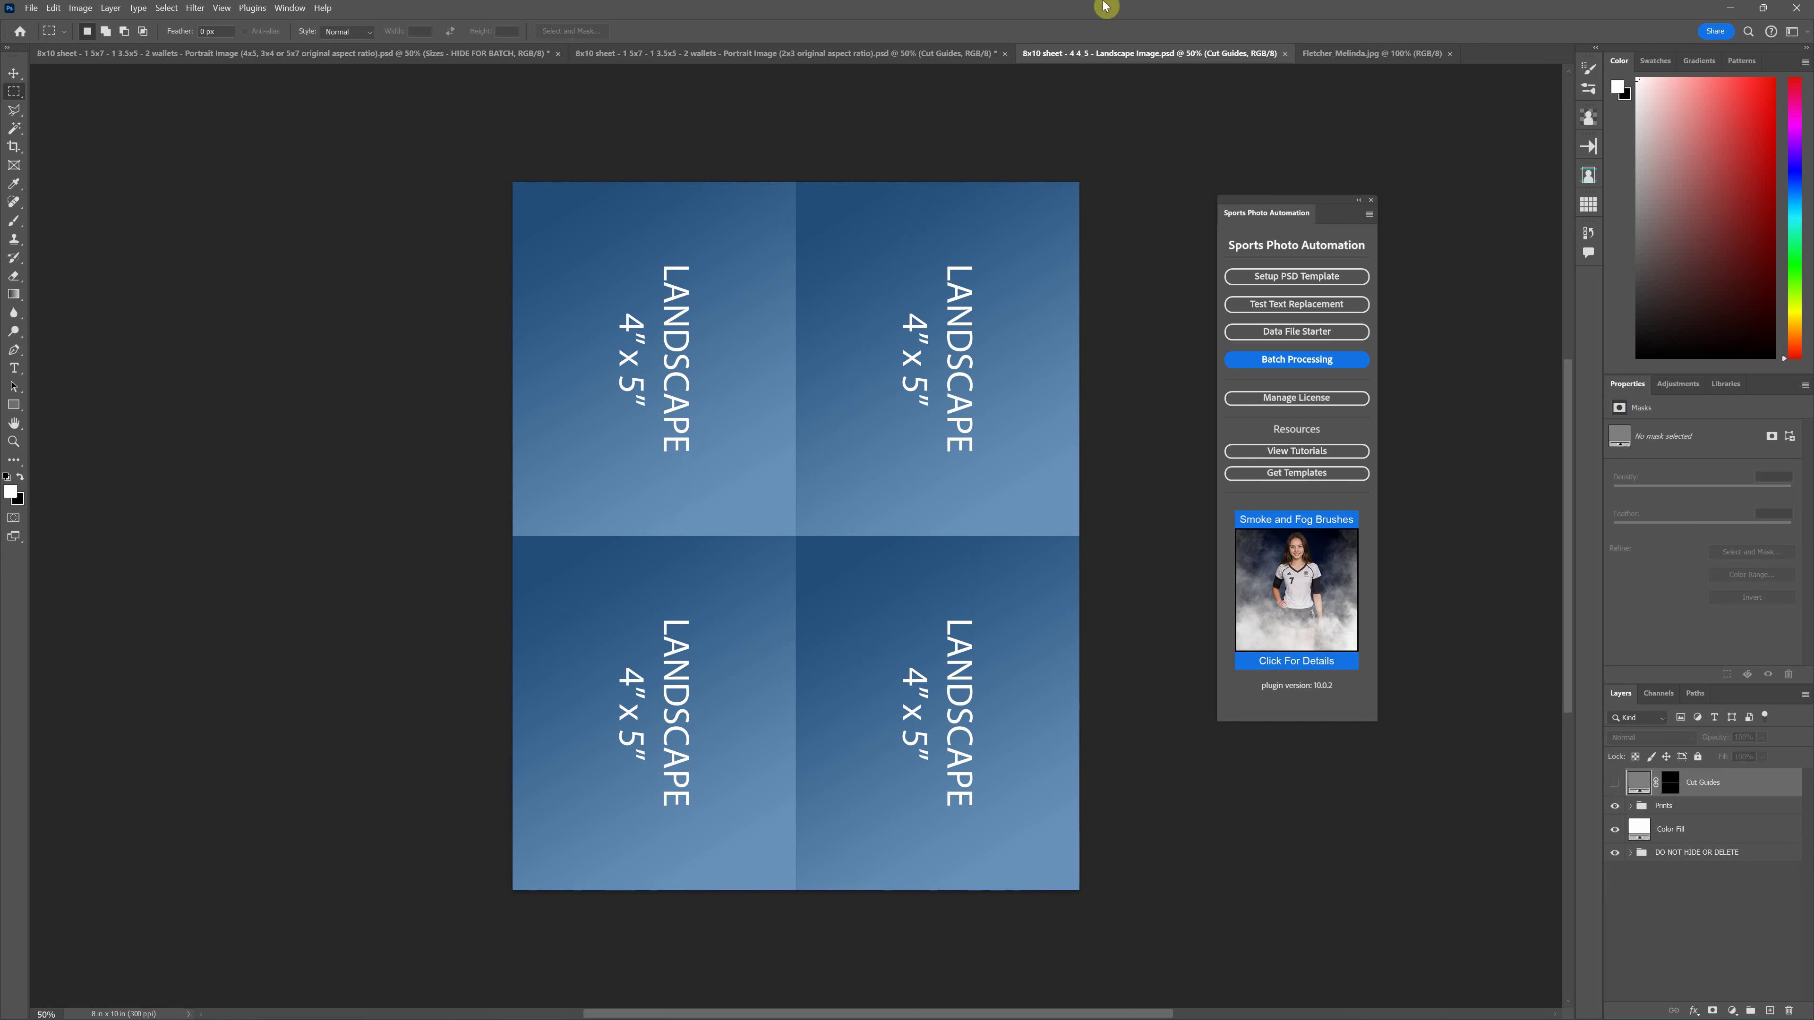
left_click(901, 56)
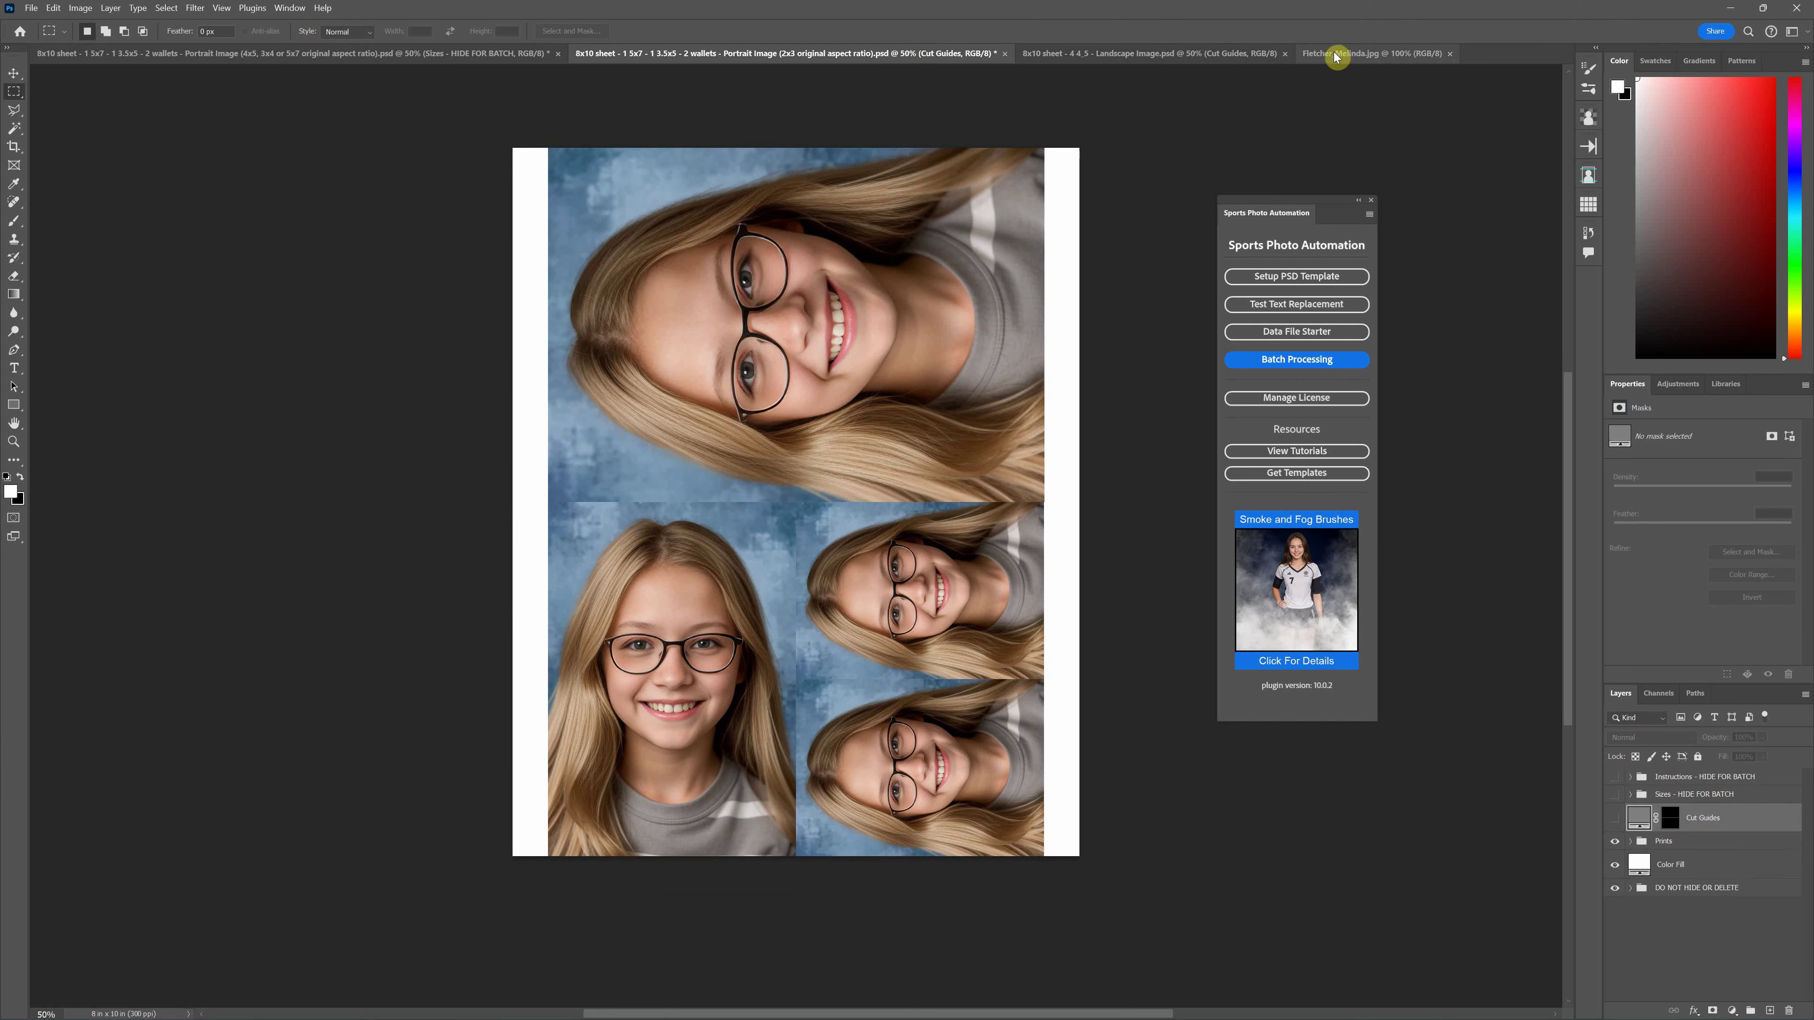
left_click(1158, 54)
left_click(473, 56)
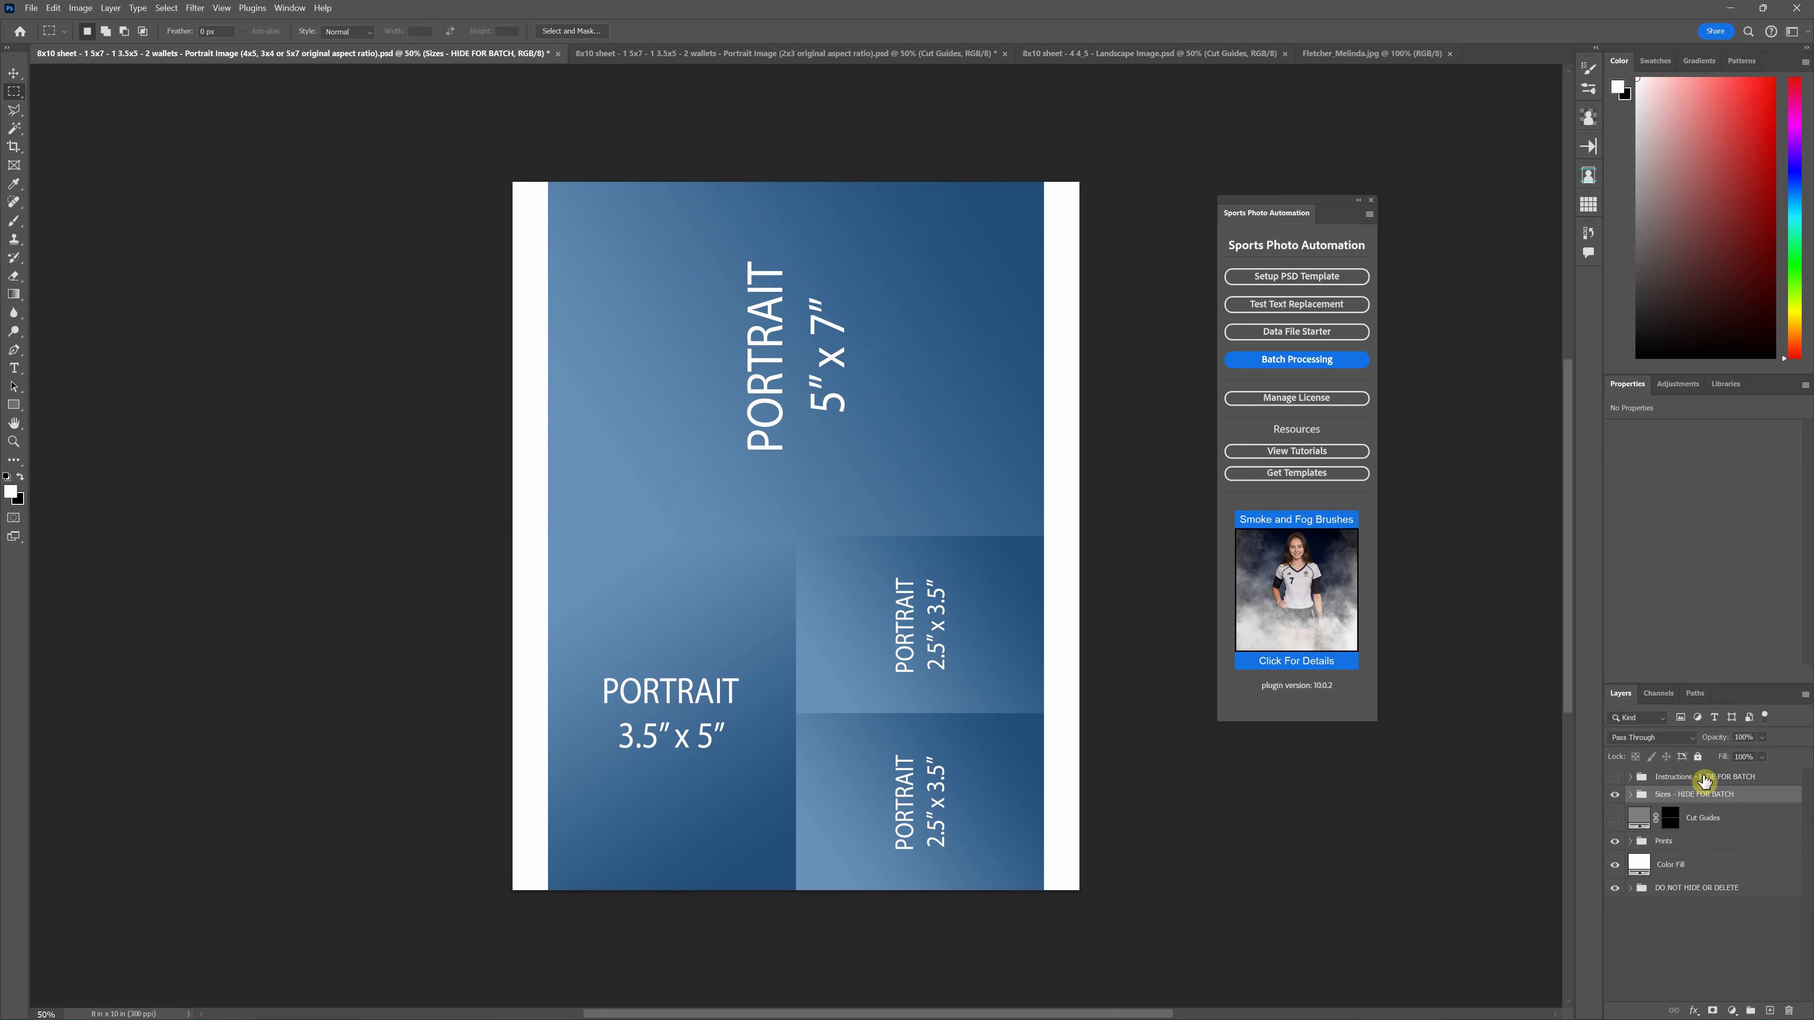
left_click(1616, 794)
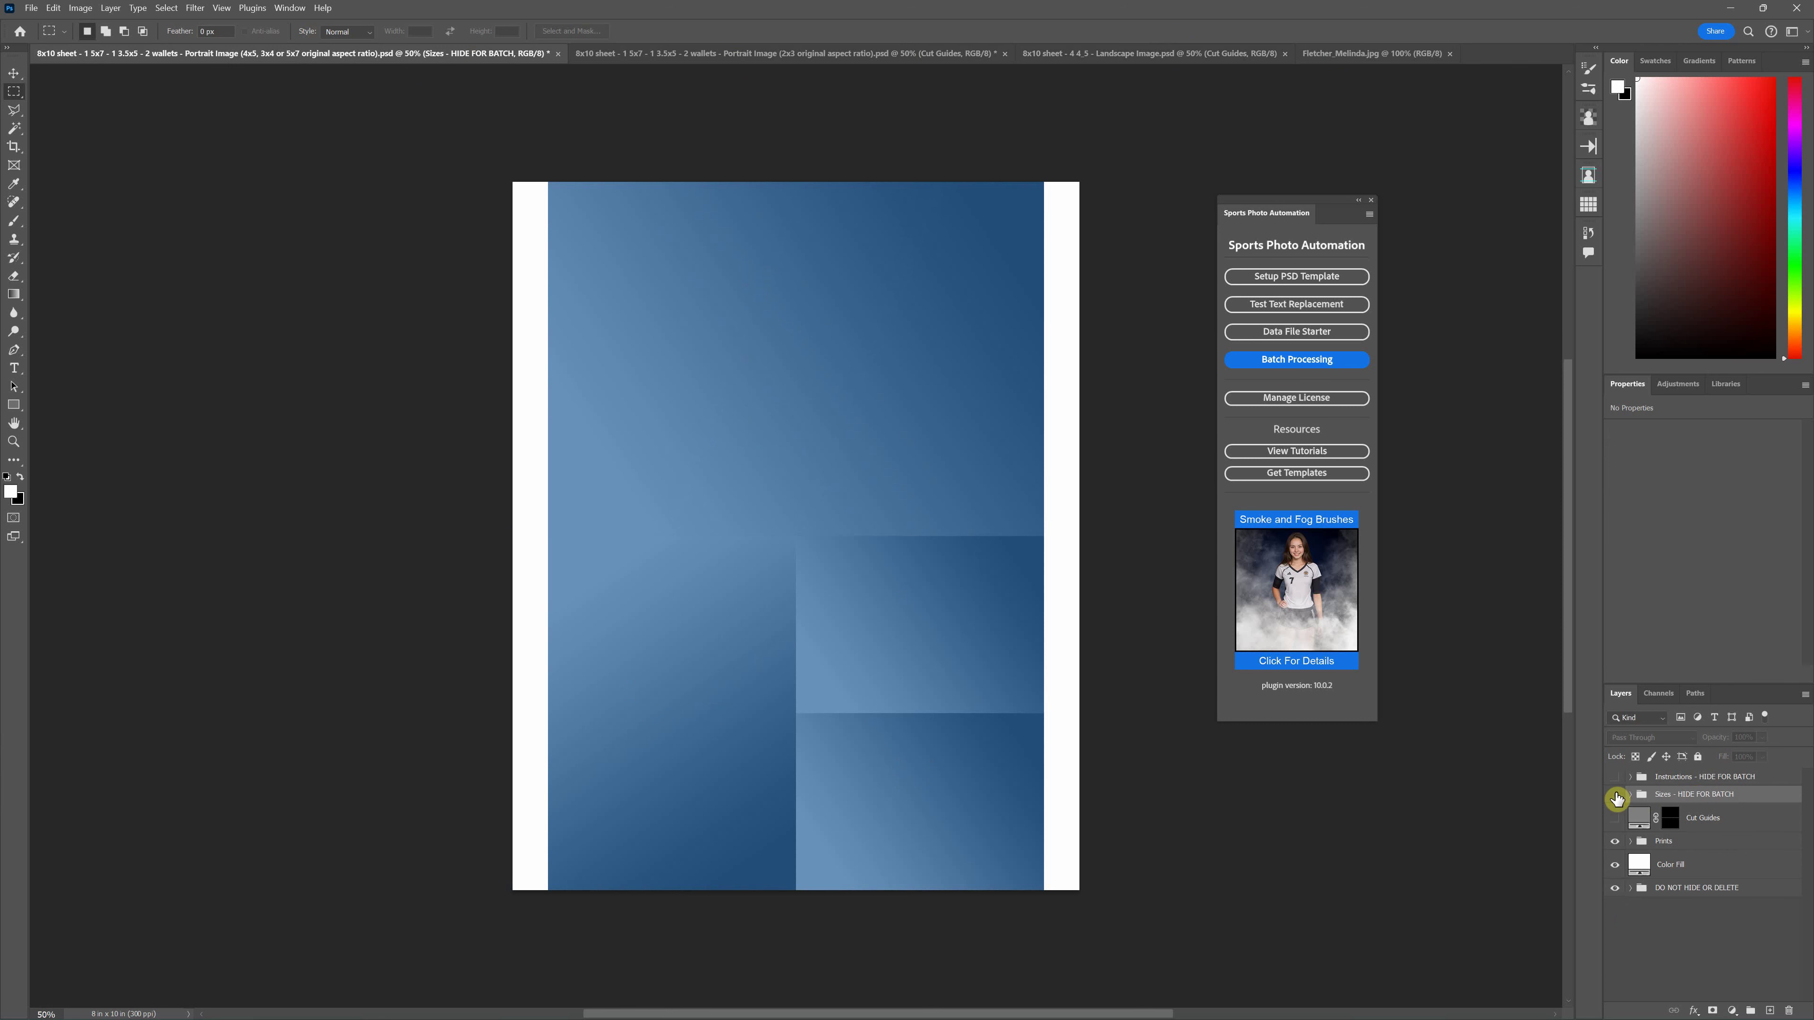
left_click(1092, 58)
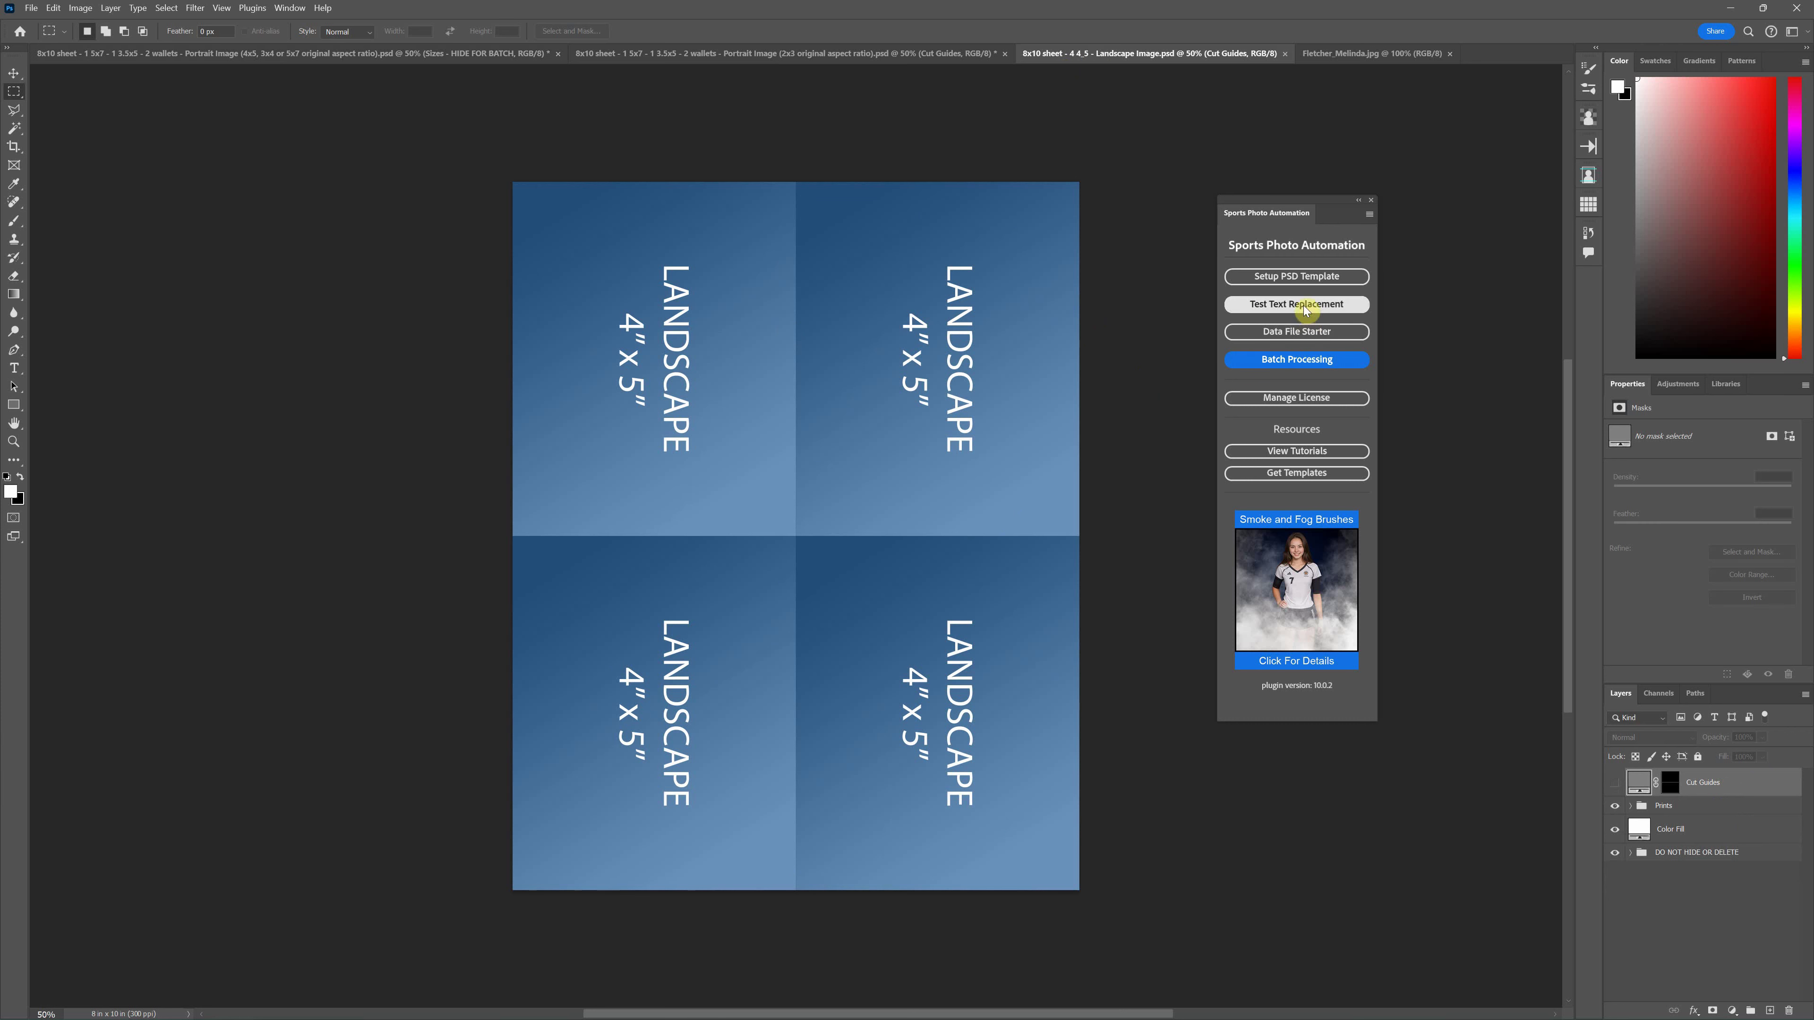
Step: Place the girl's portrait JPG as a non-cutout sample image in the four landscape 4x5 slots
left_click(1297, 279)
left_click(1280, 348)
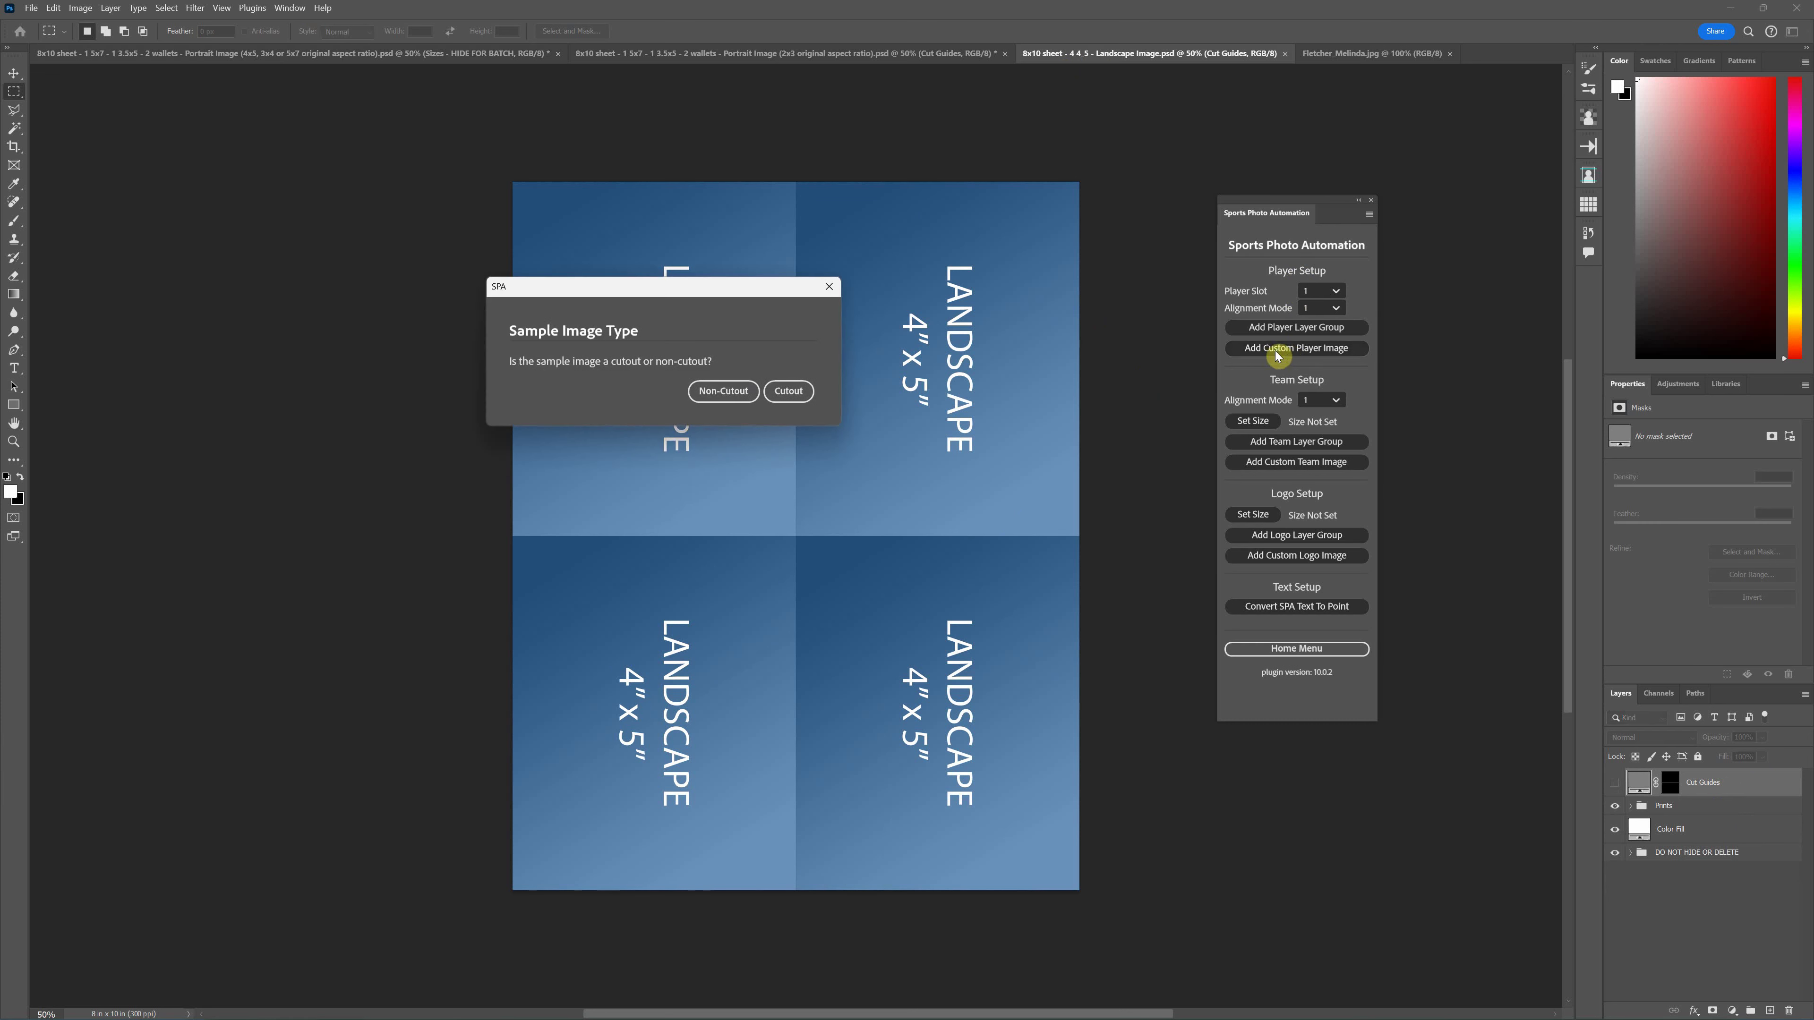
left_click(720, 393)
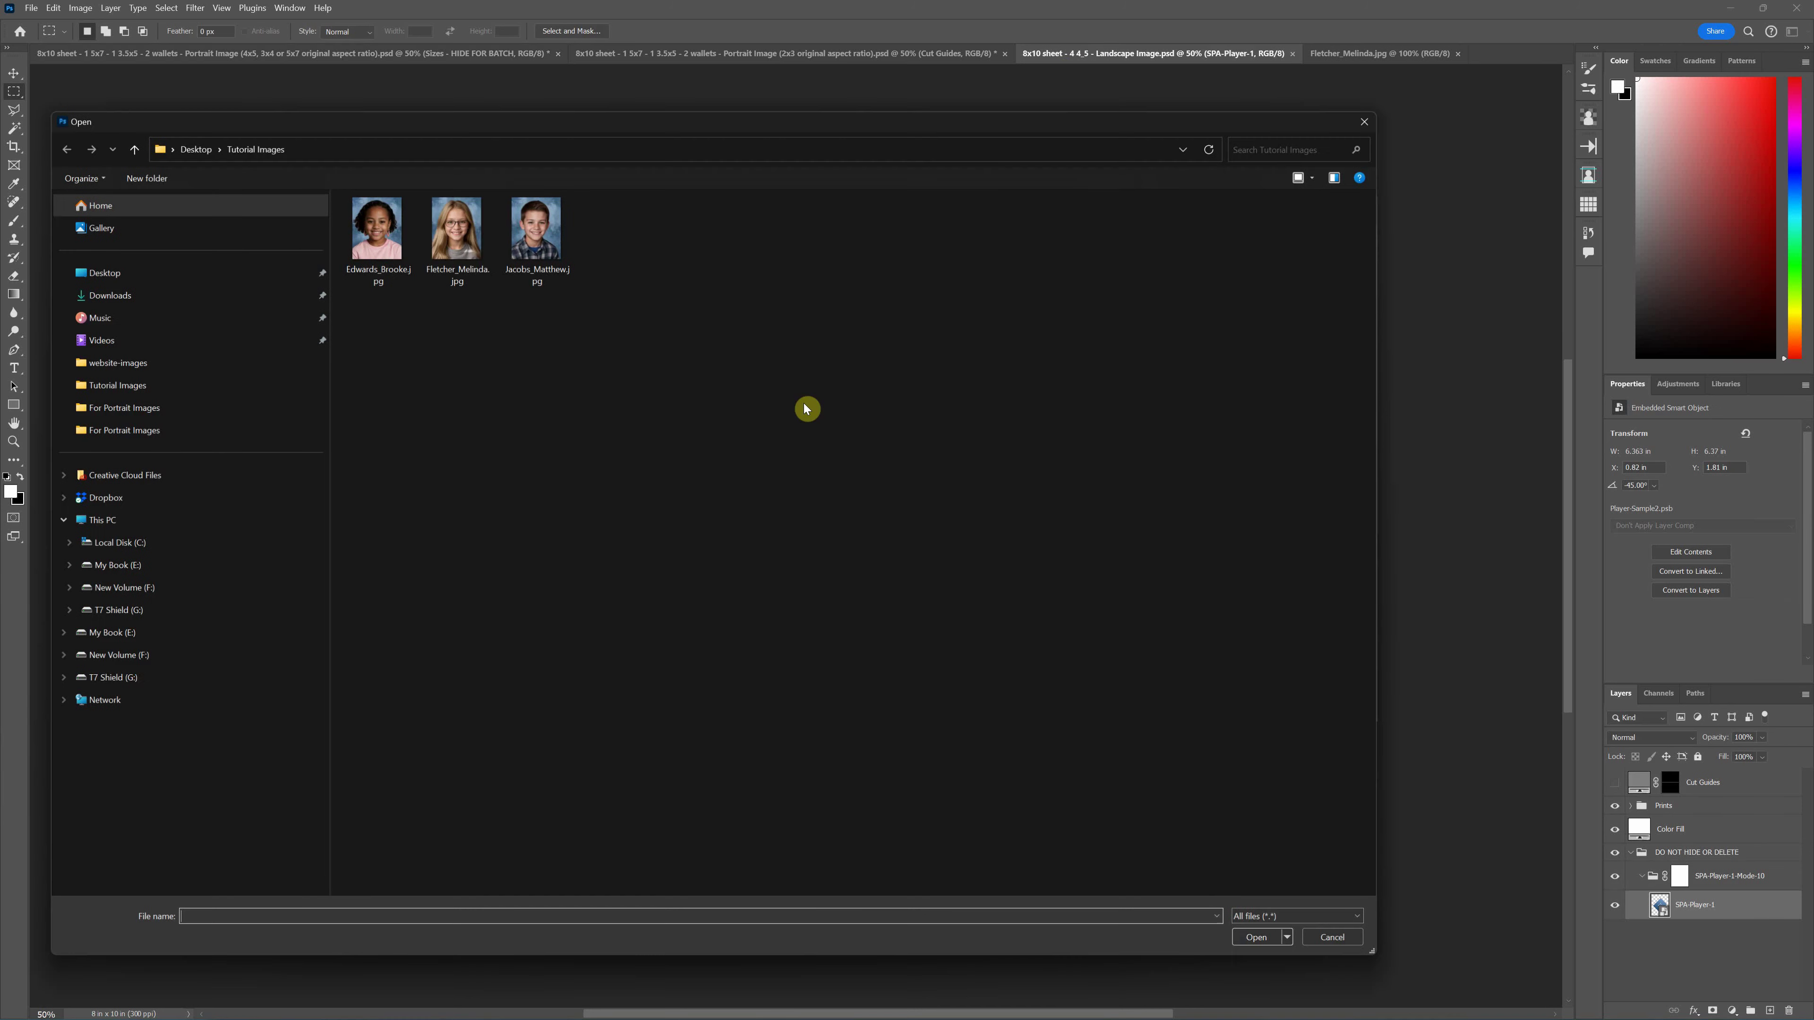
double_click(454, 224)
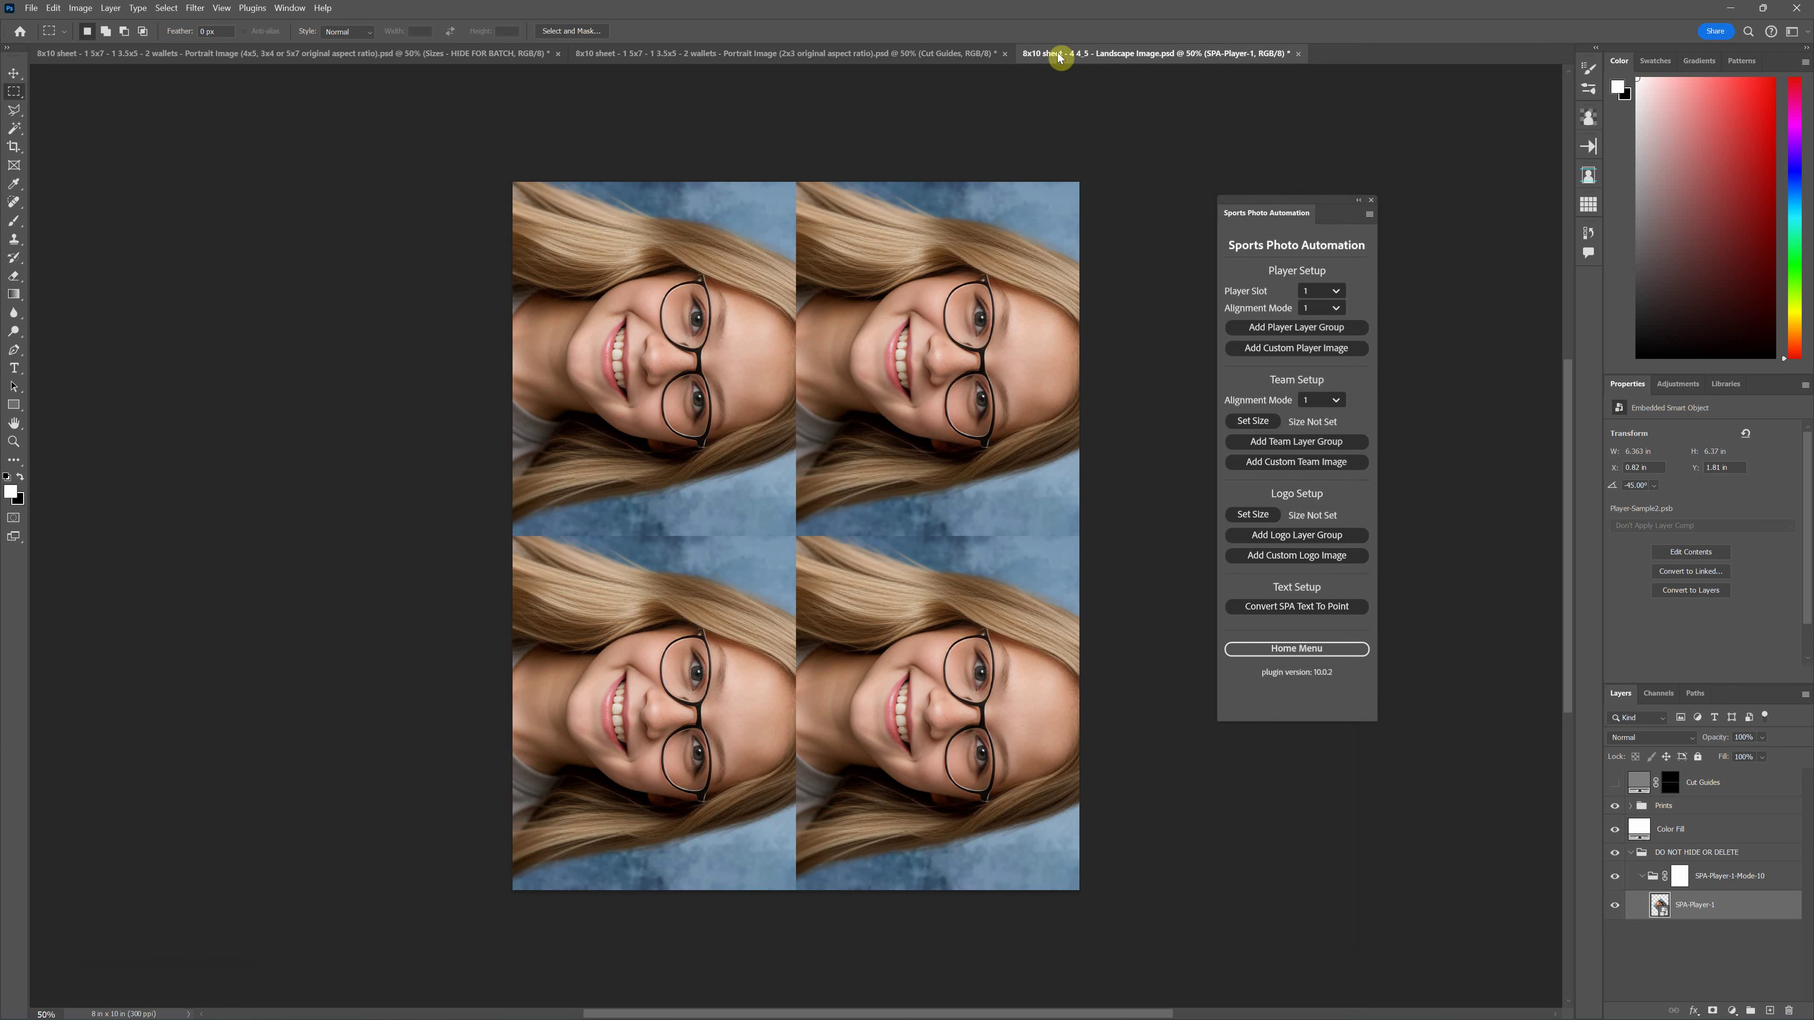
Step: Open '8x10 sheet - 4 4x5 - Portrait Image.psd' from Desktop > Print Sheets > For Portrait Images
left_click(31, 8)
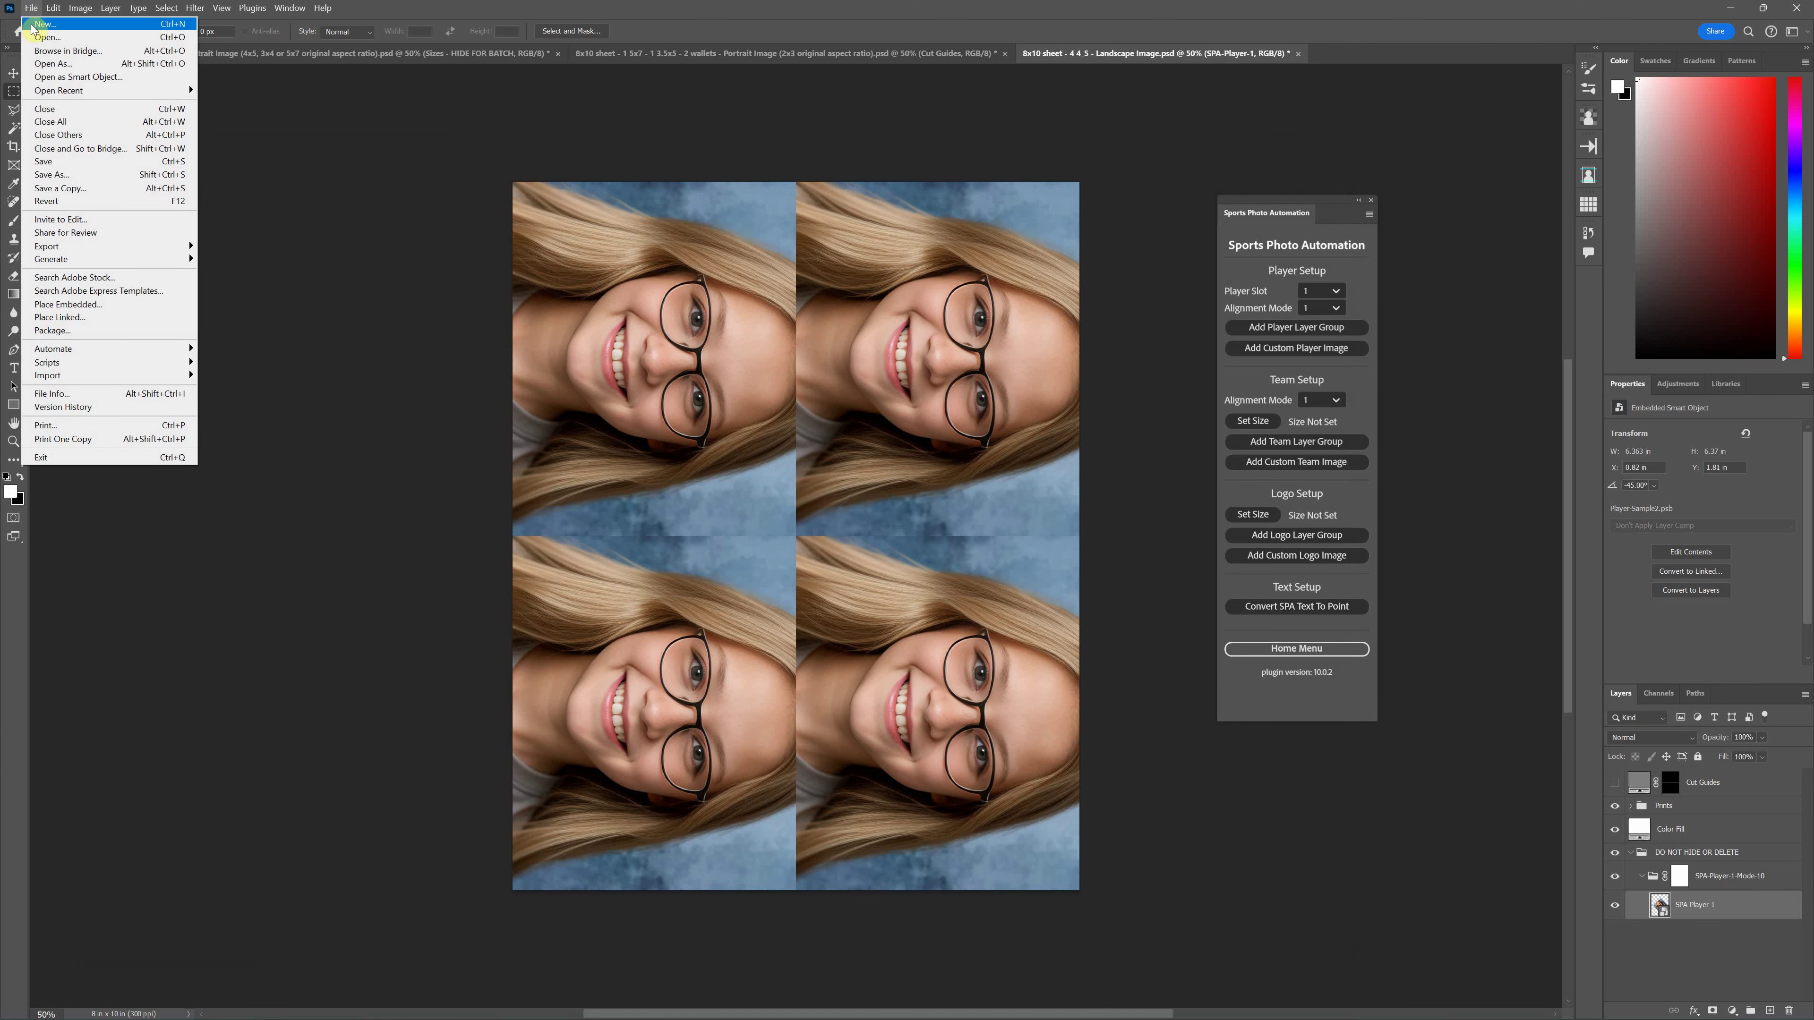
left_click(50, 41)
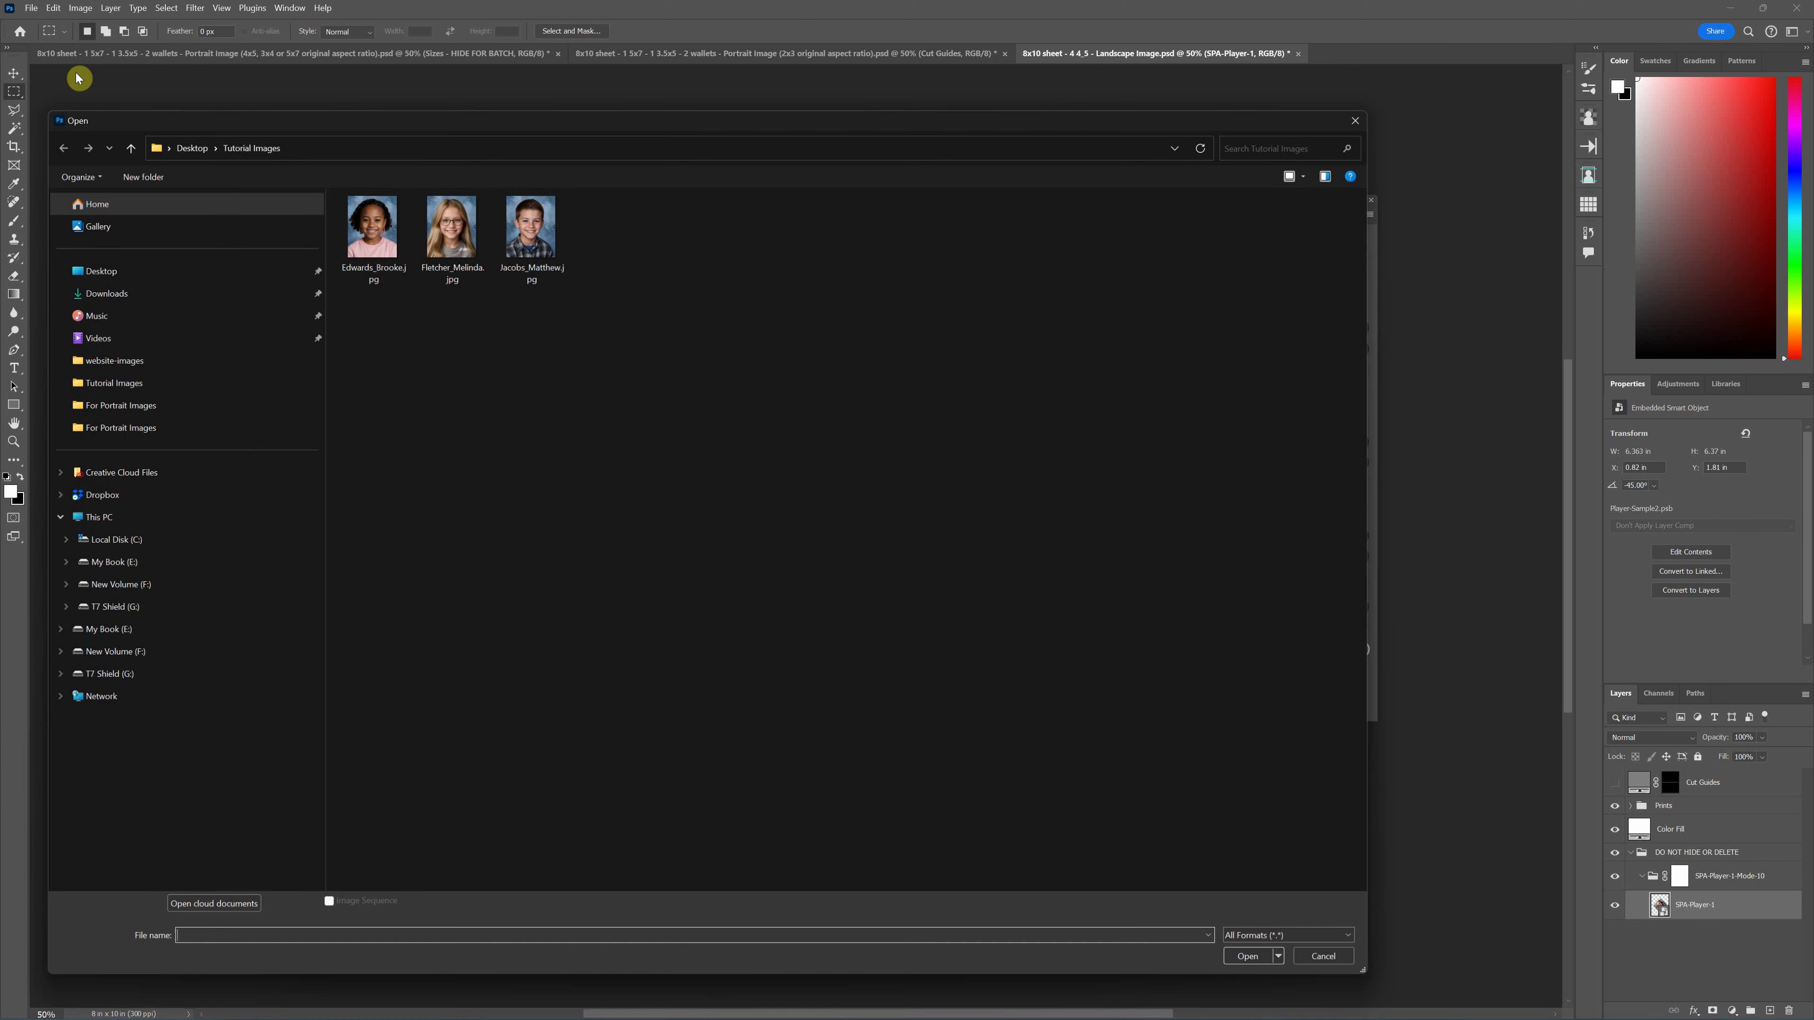
left_click(190, 146)
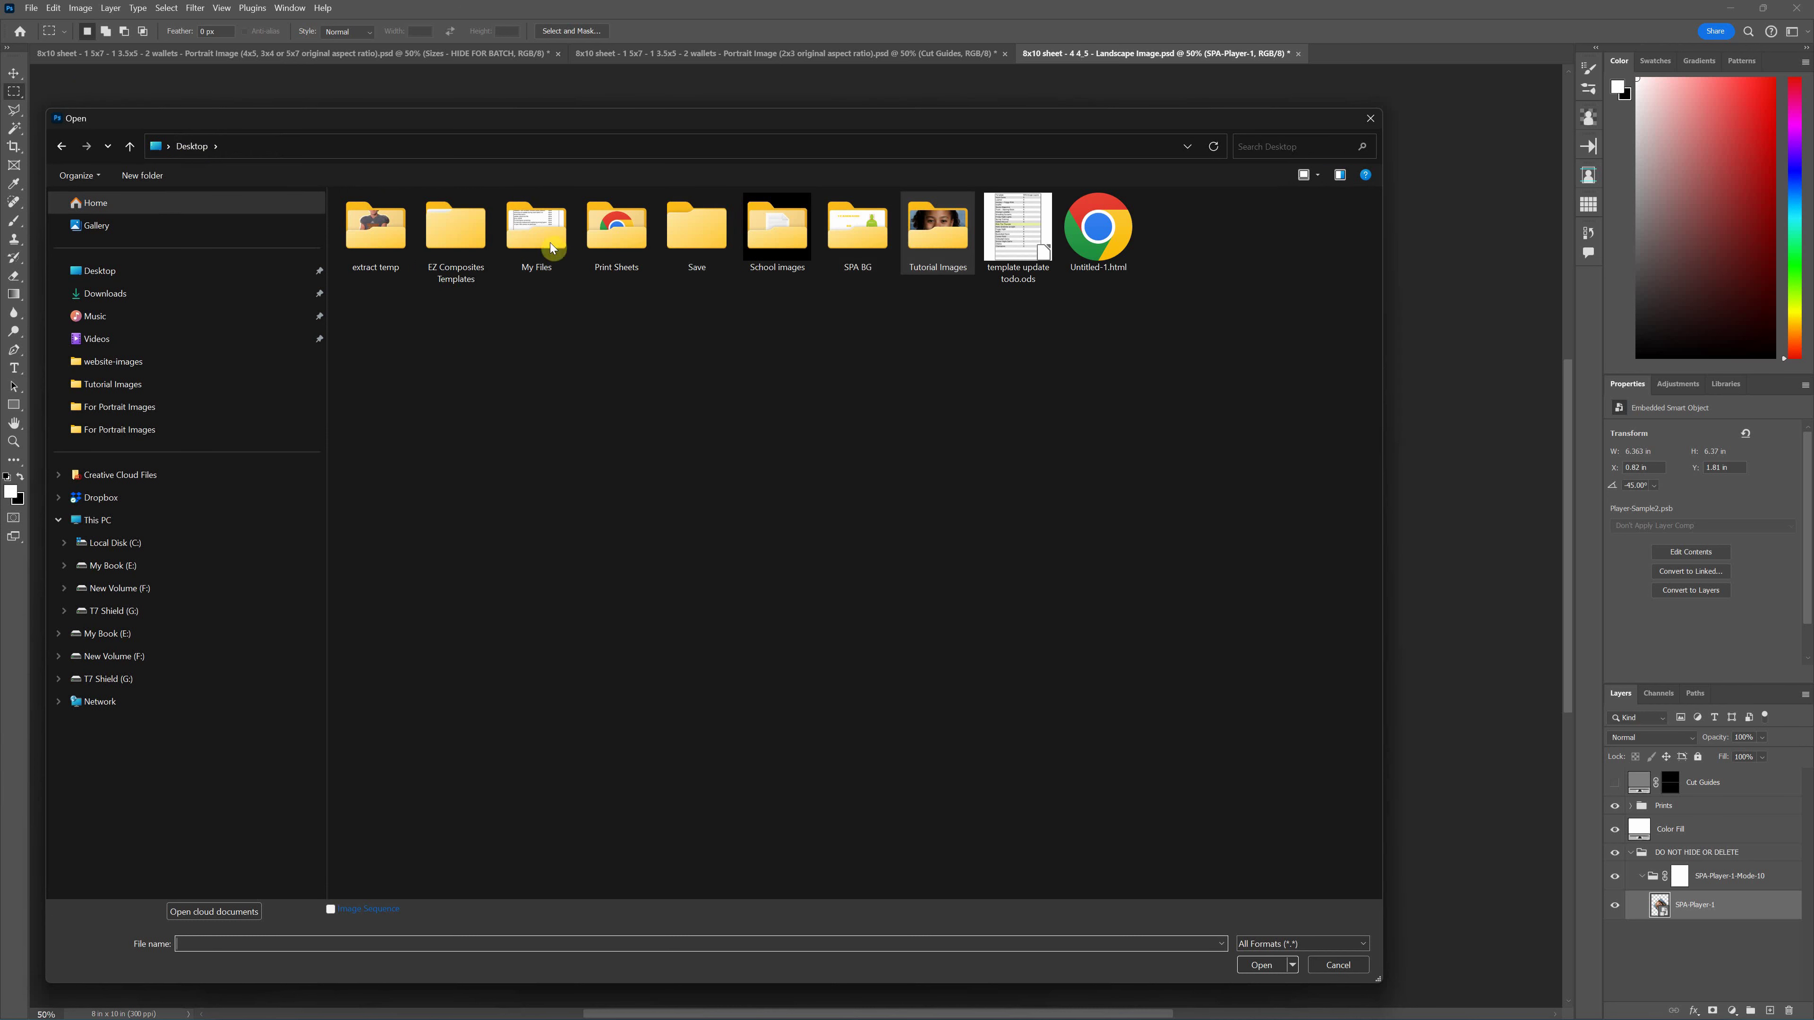
double_click(614, 245)
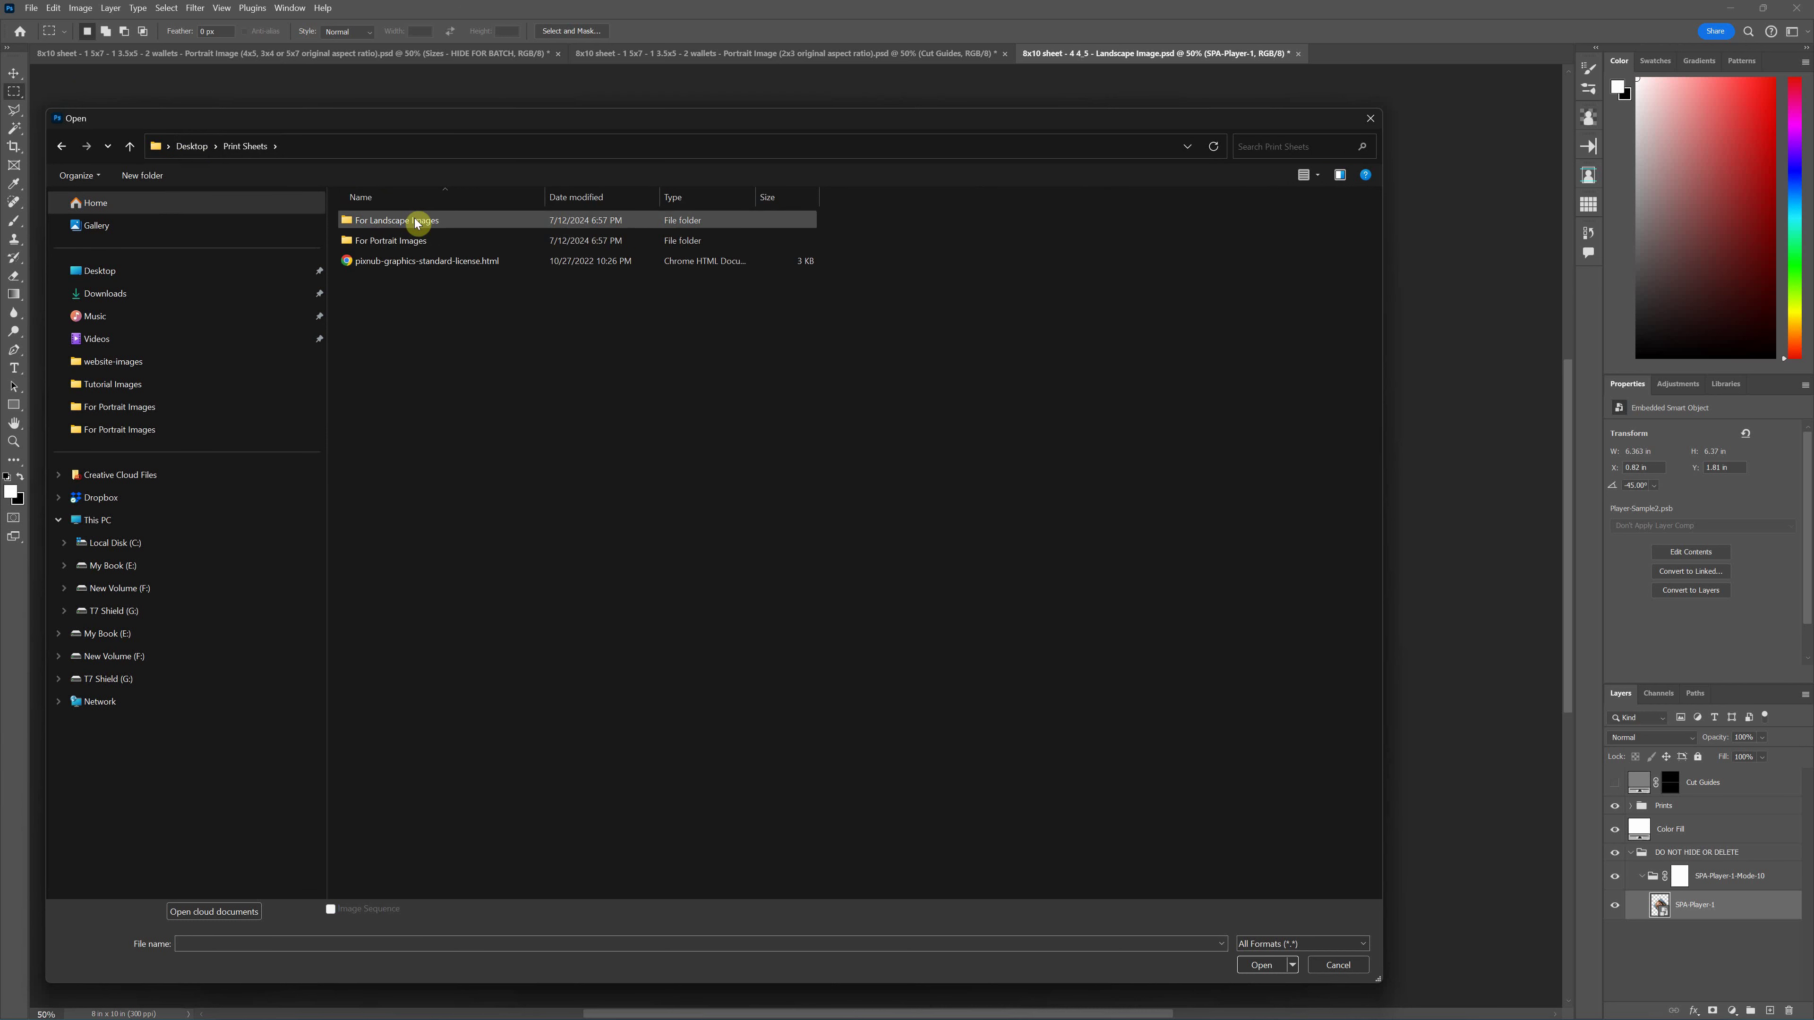
double_click(421, 239)
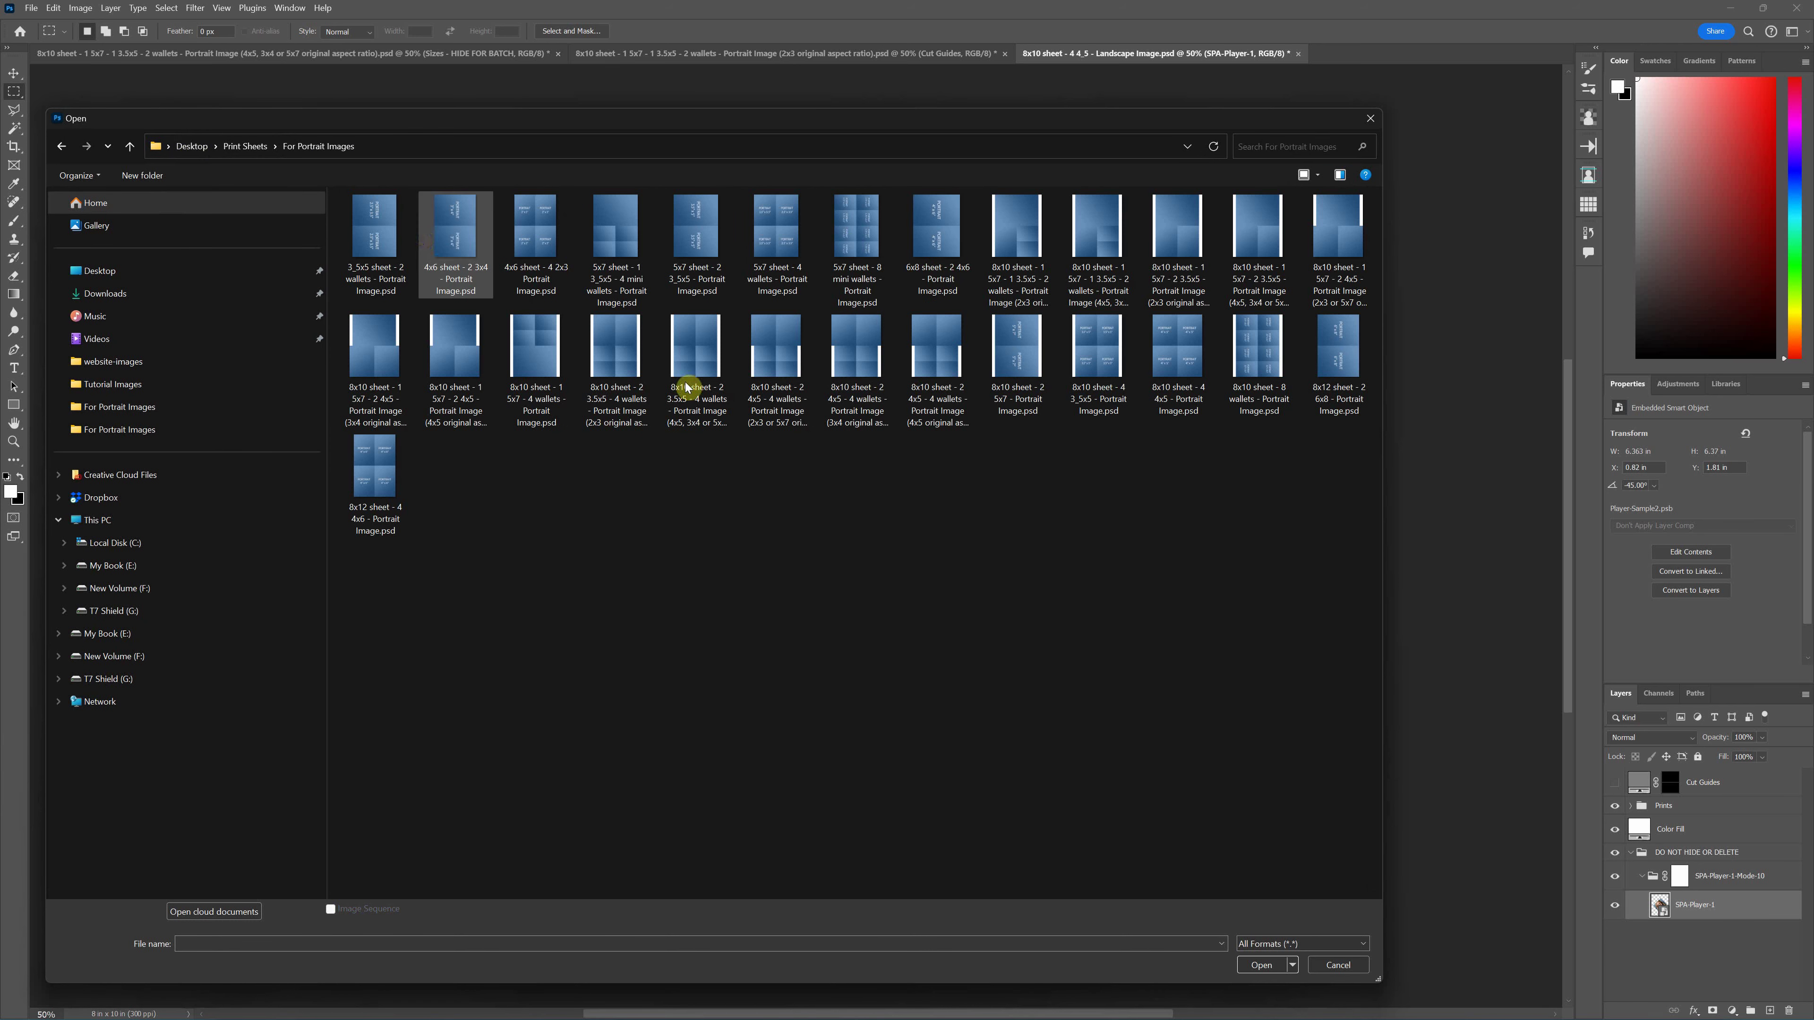
double_click(1178, 372)
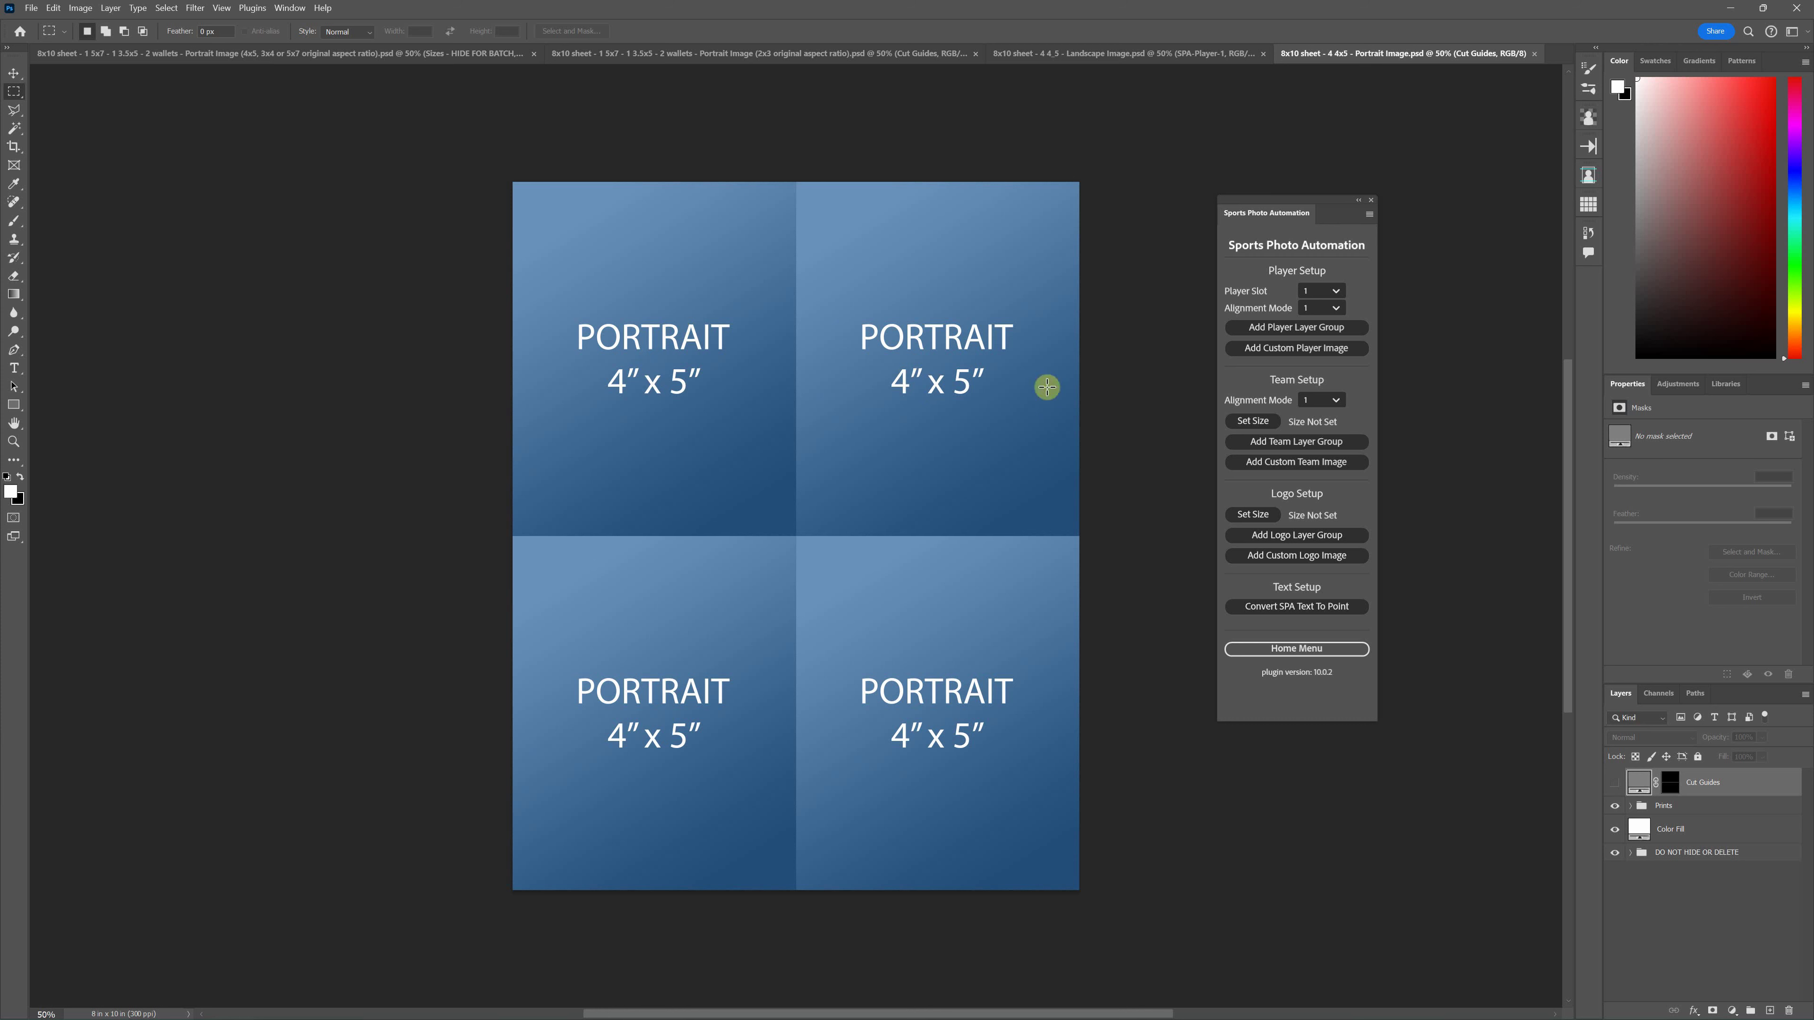
Step: Add the middle Tutorial Images photo as a non-cutout custom player image on the portrait 4x5 sheet
left_click(1315, 355)
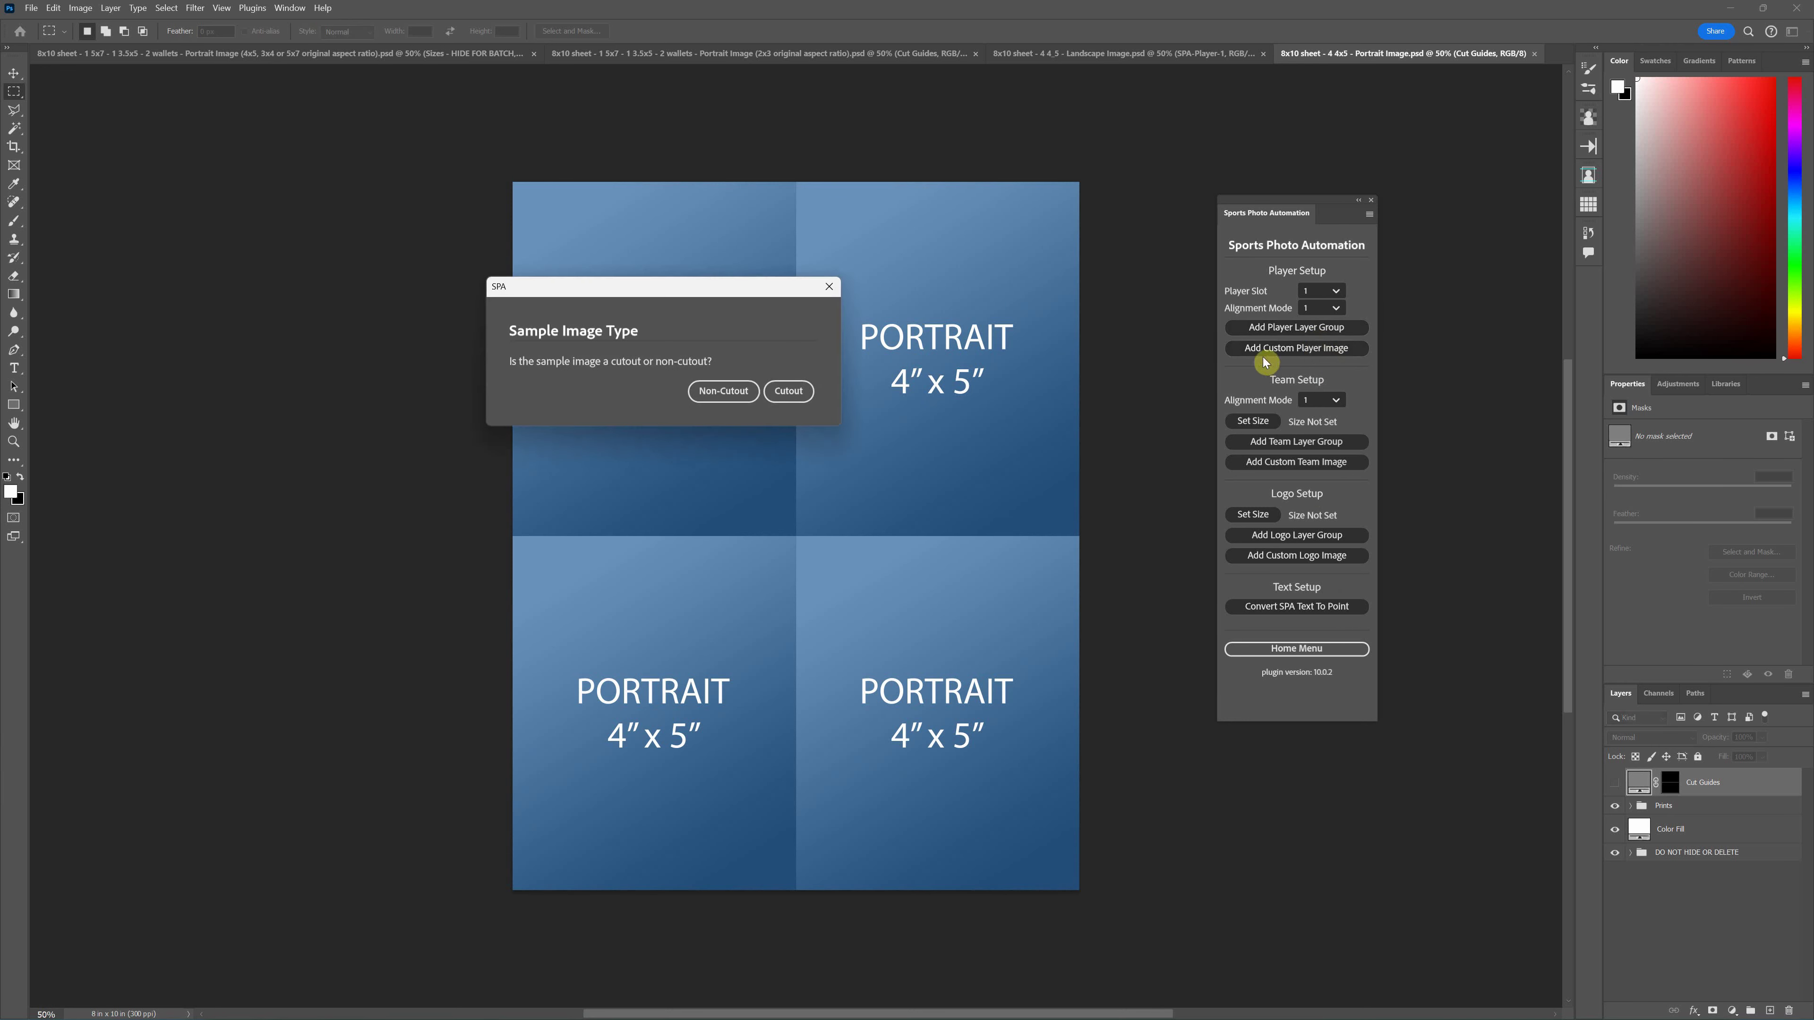
left_click(720, 393)
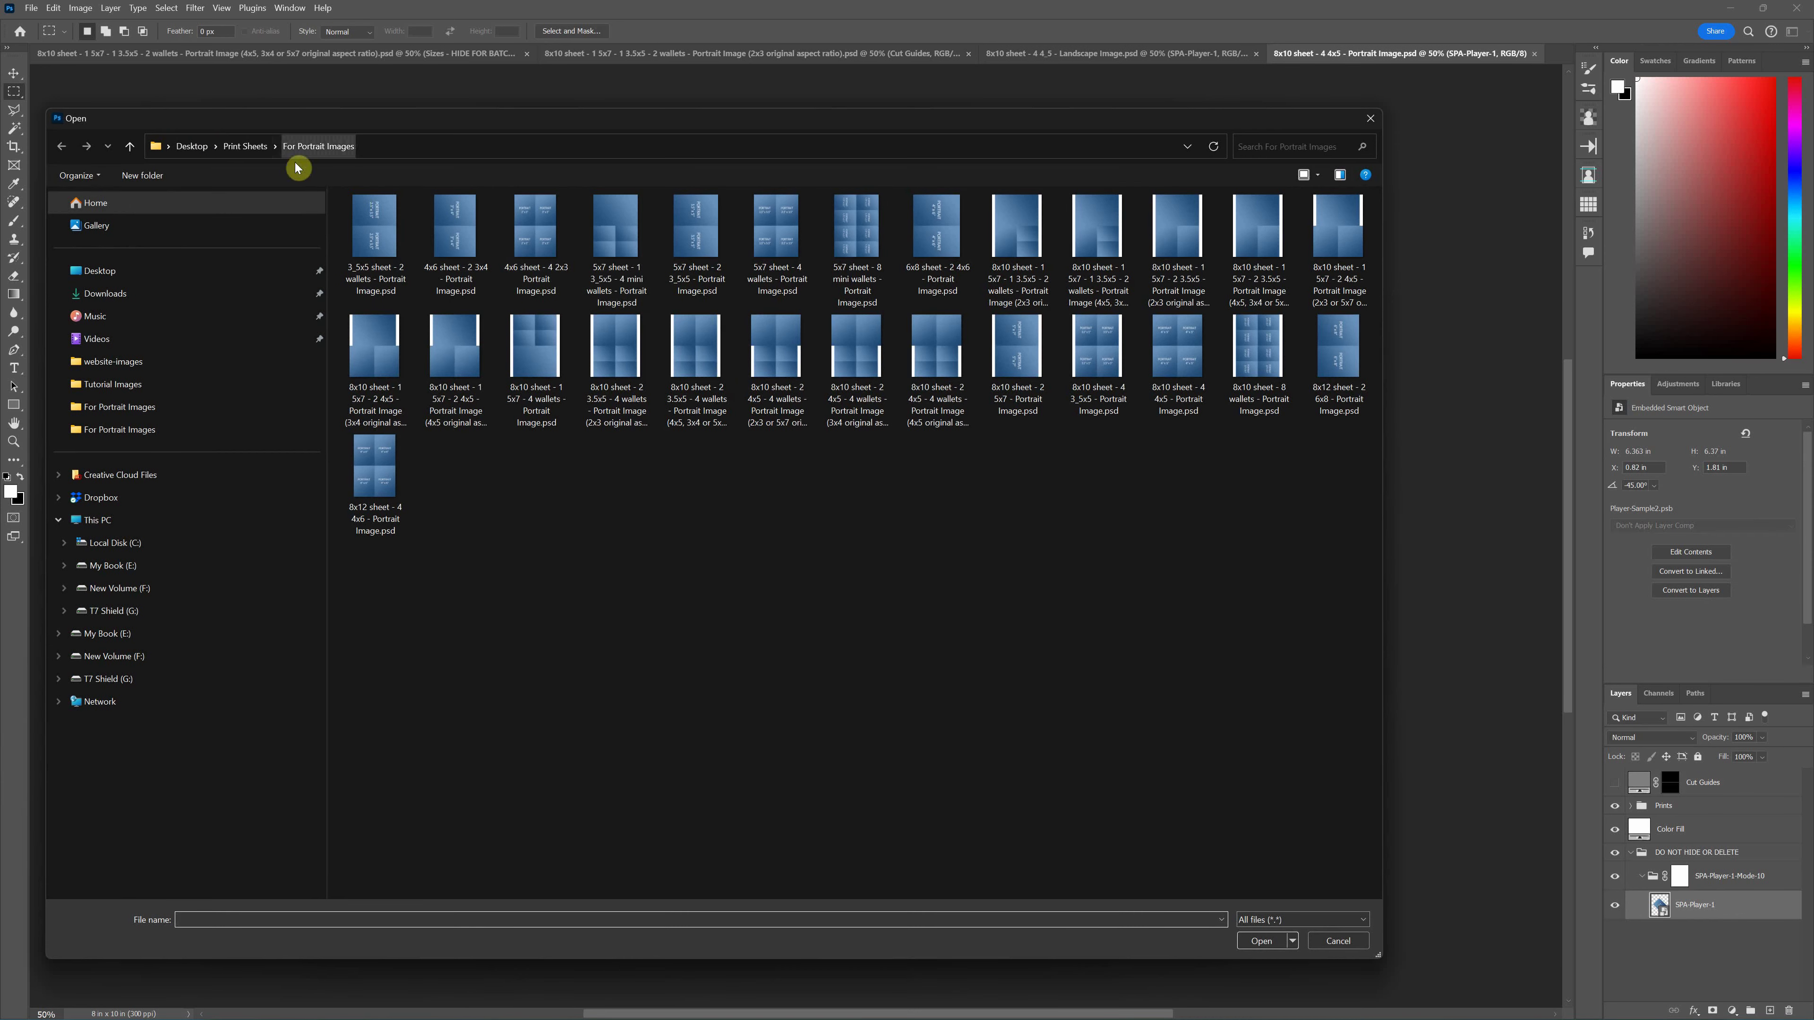
left_click(191, 146)
double_click(936, 243)
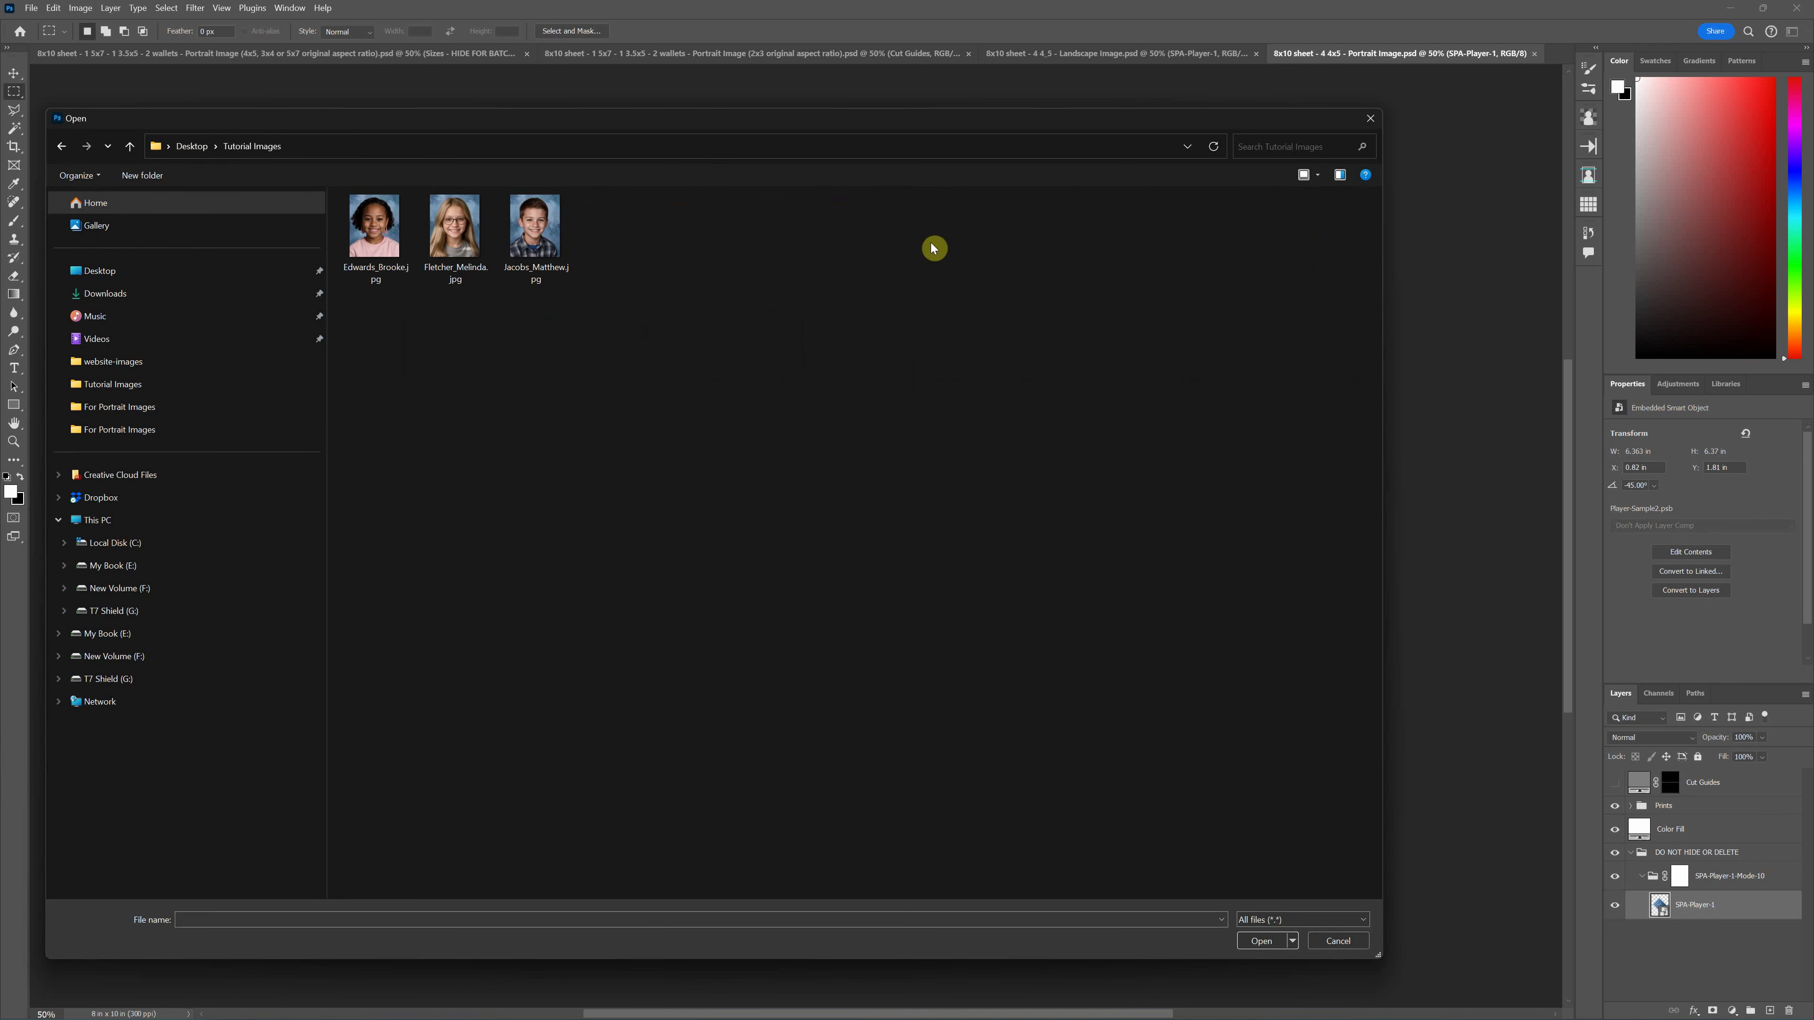
double_click(461, 225)
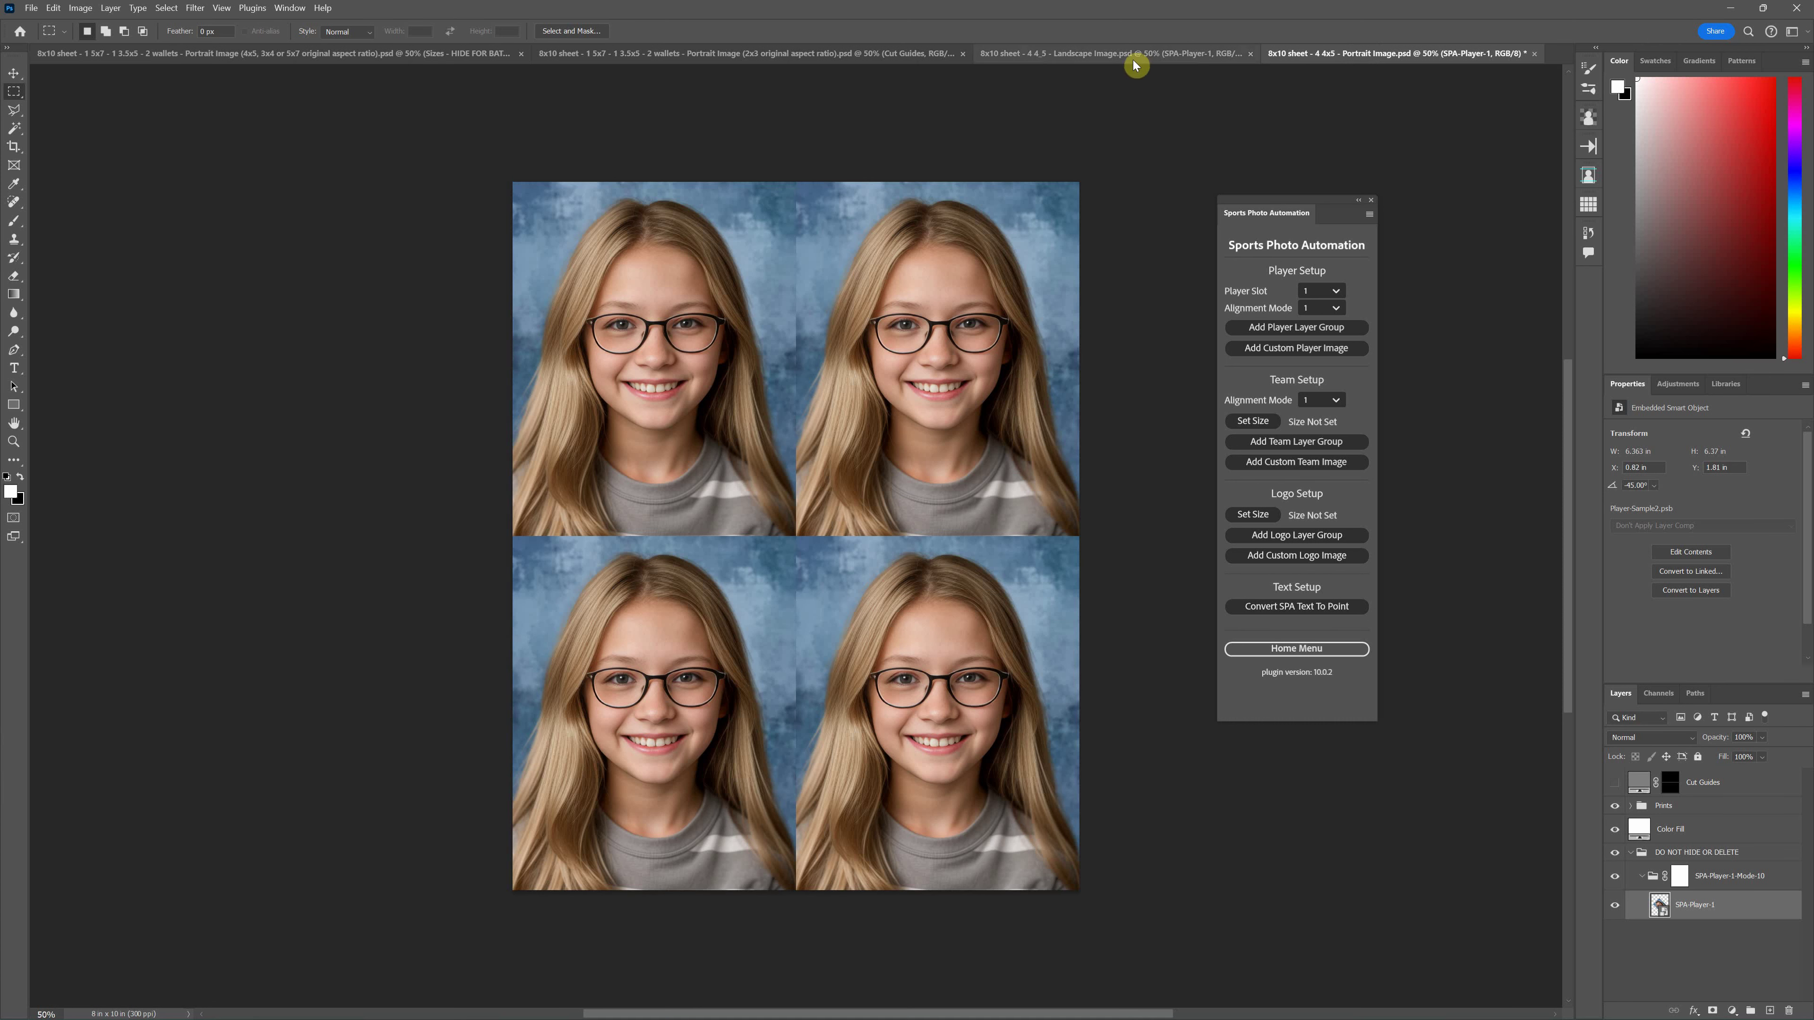
Step: Compare the landscape and portrait 4x5 sheets, ending on the 2x3 wallet sheet document
left_click(1136, 55)
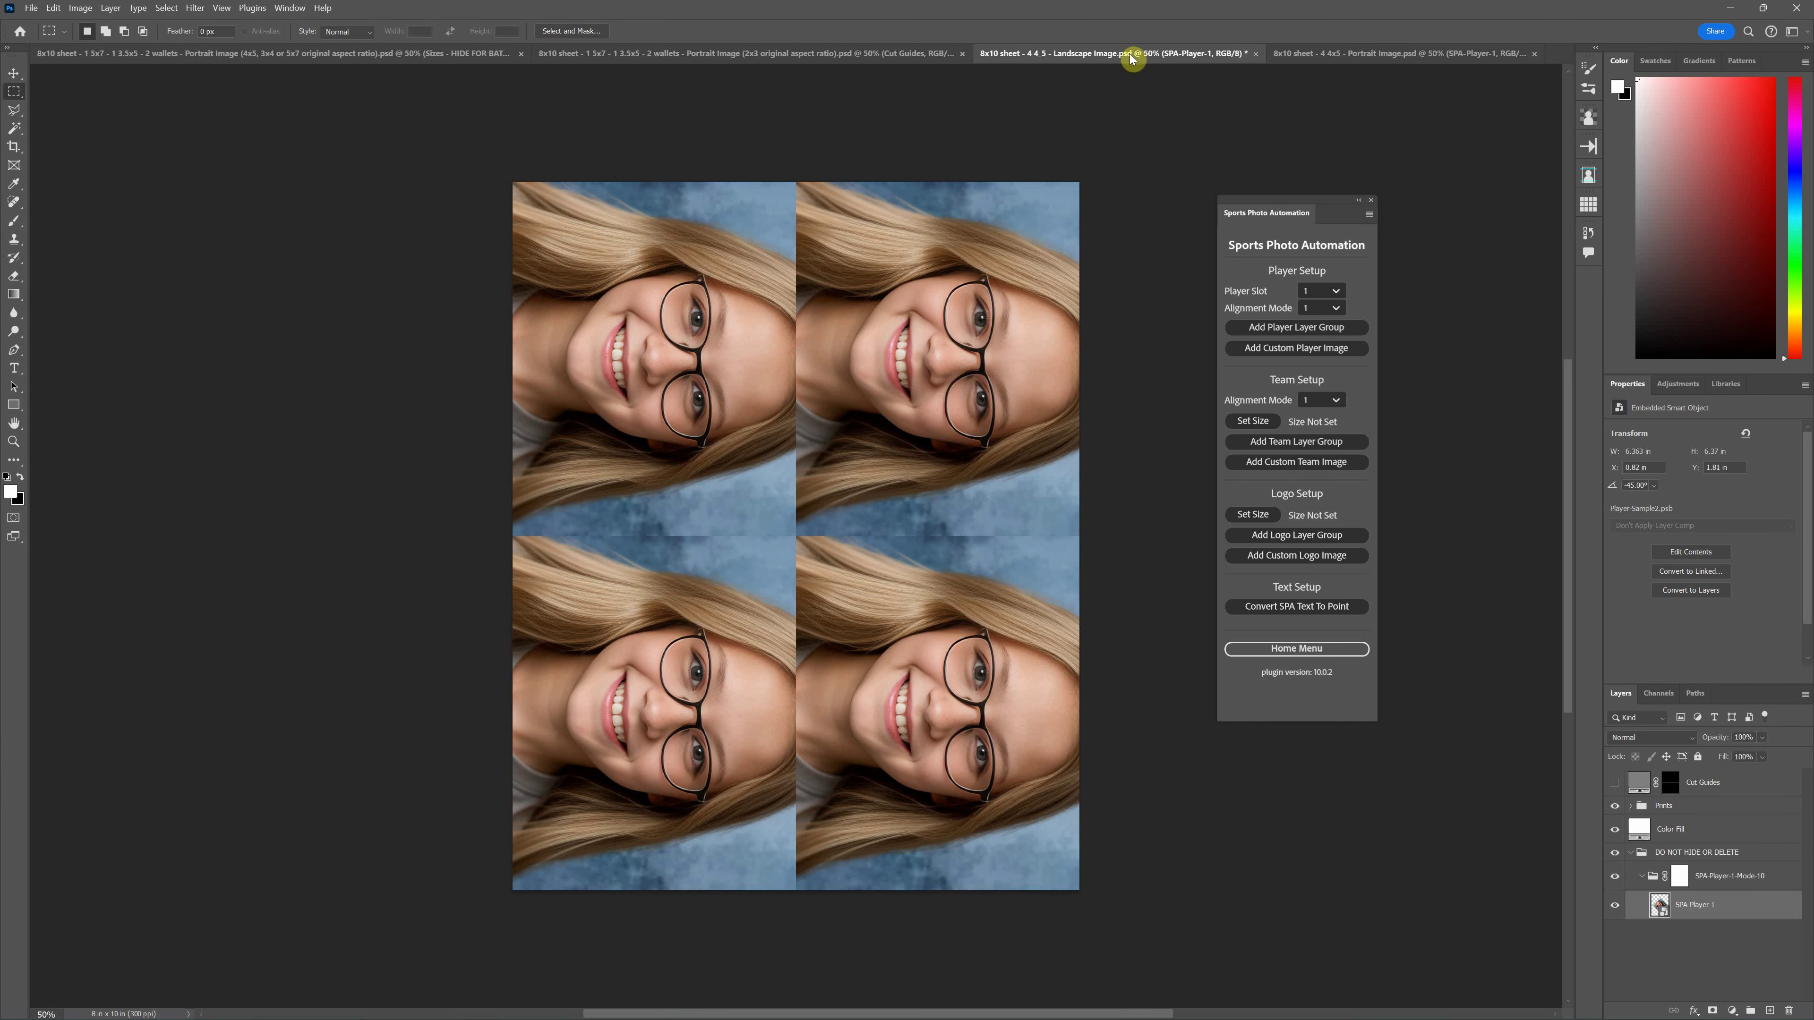
left_click(1295, 55)
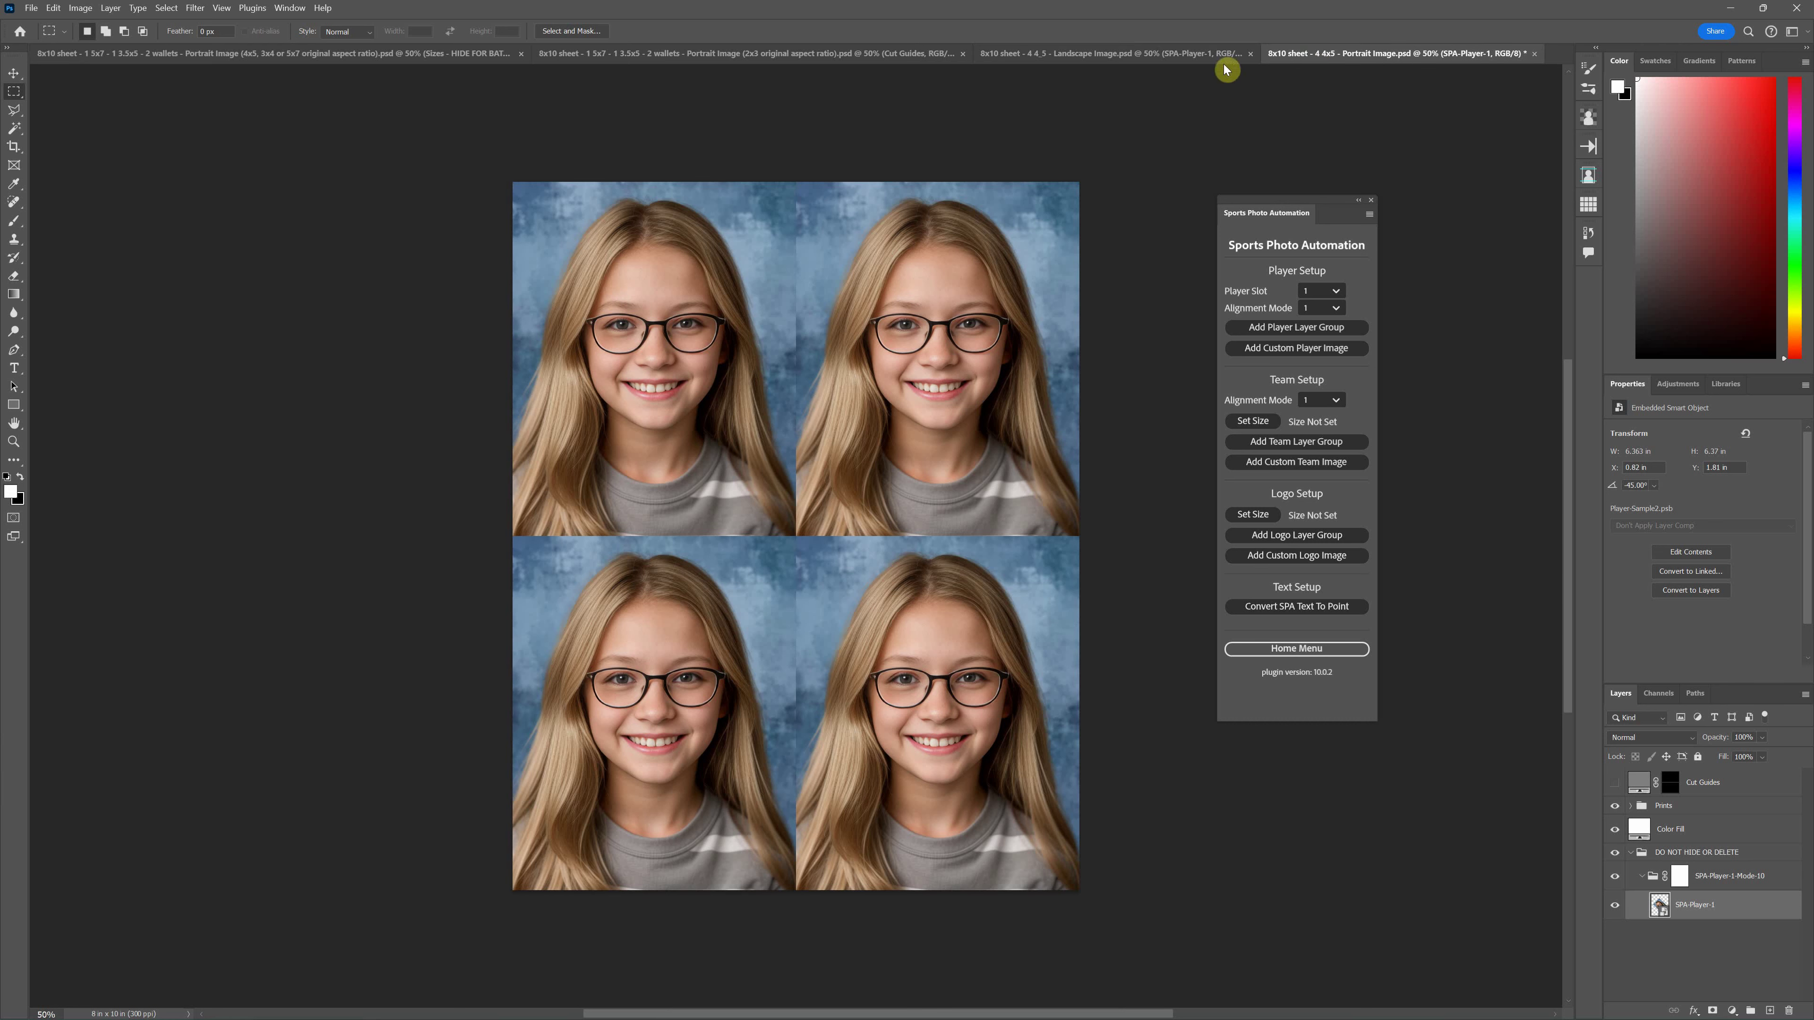
left_click(1194, 53)
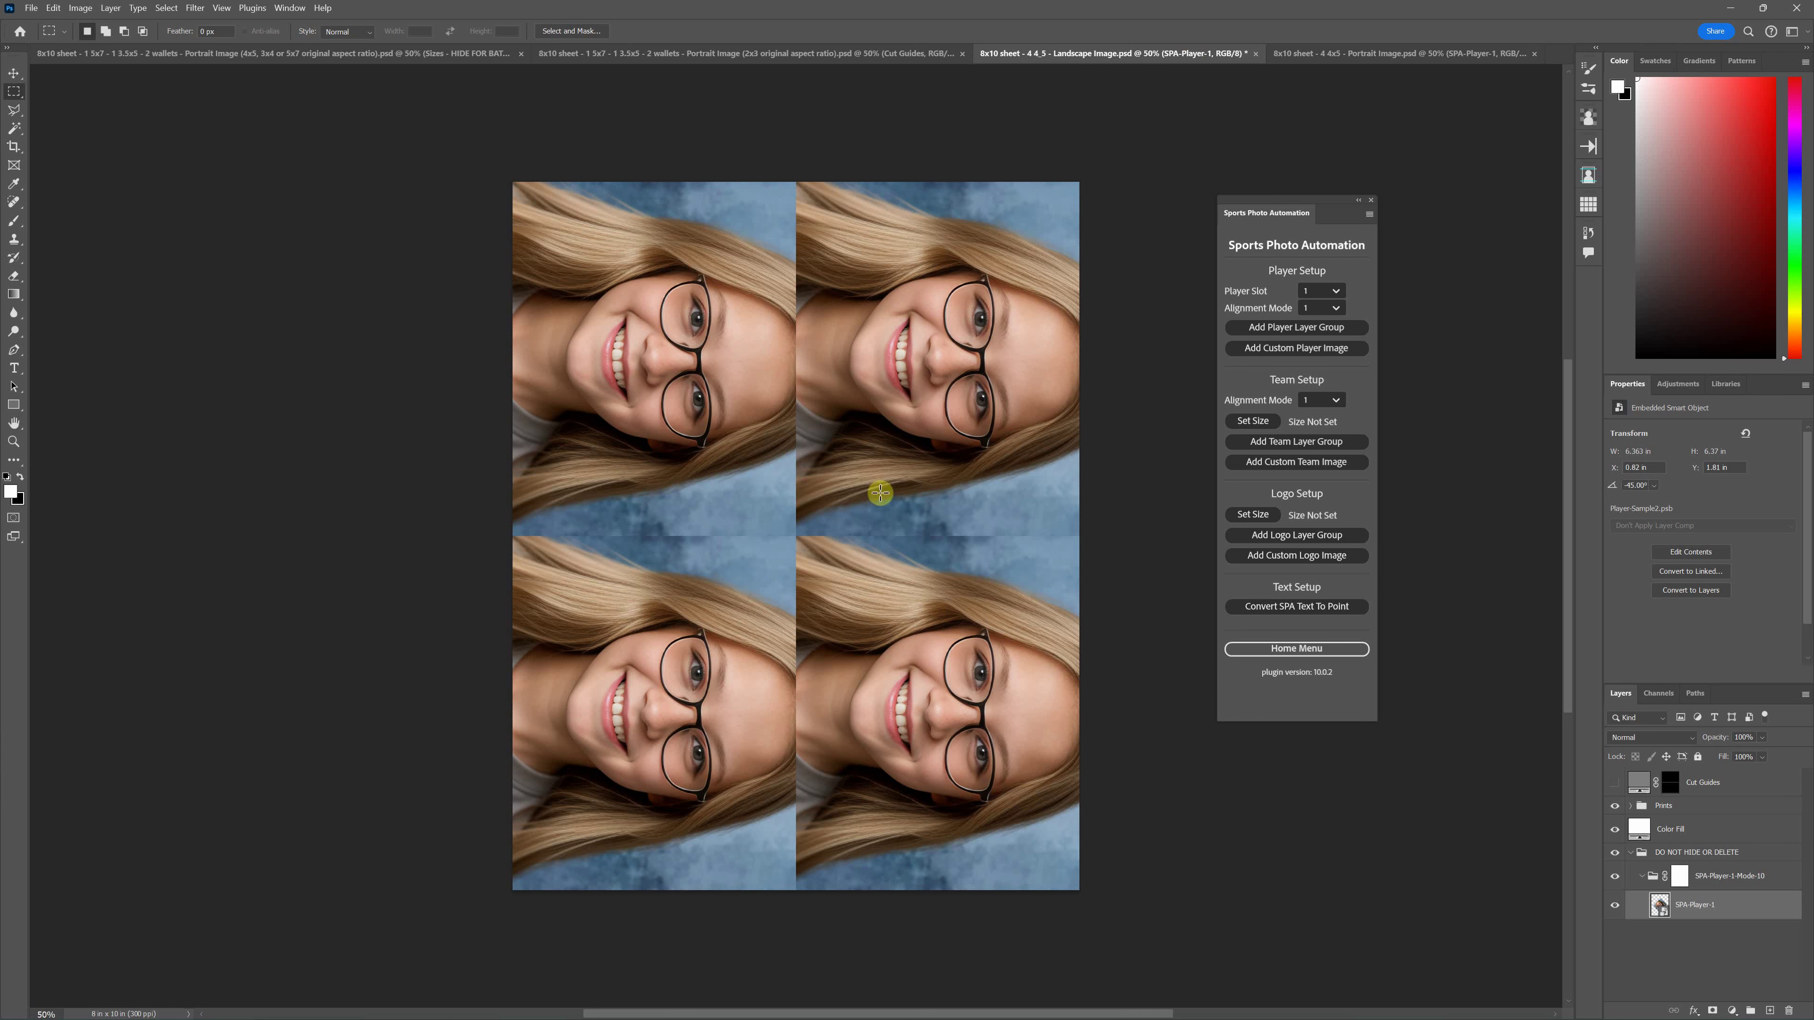
left_click(1357, 53)
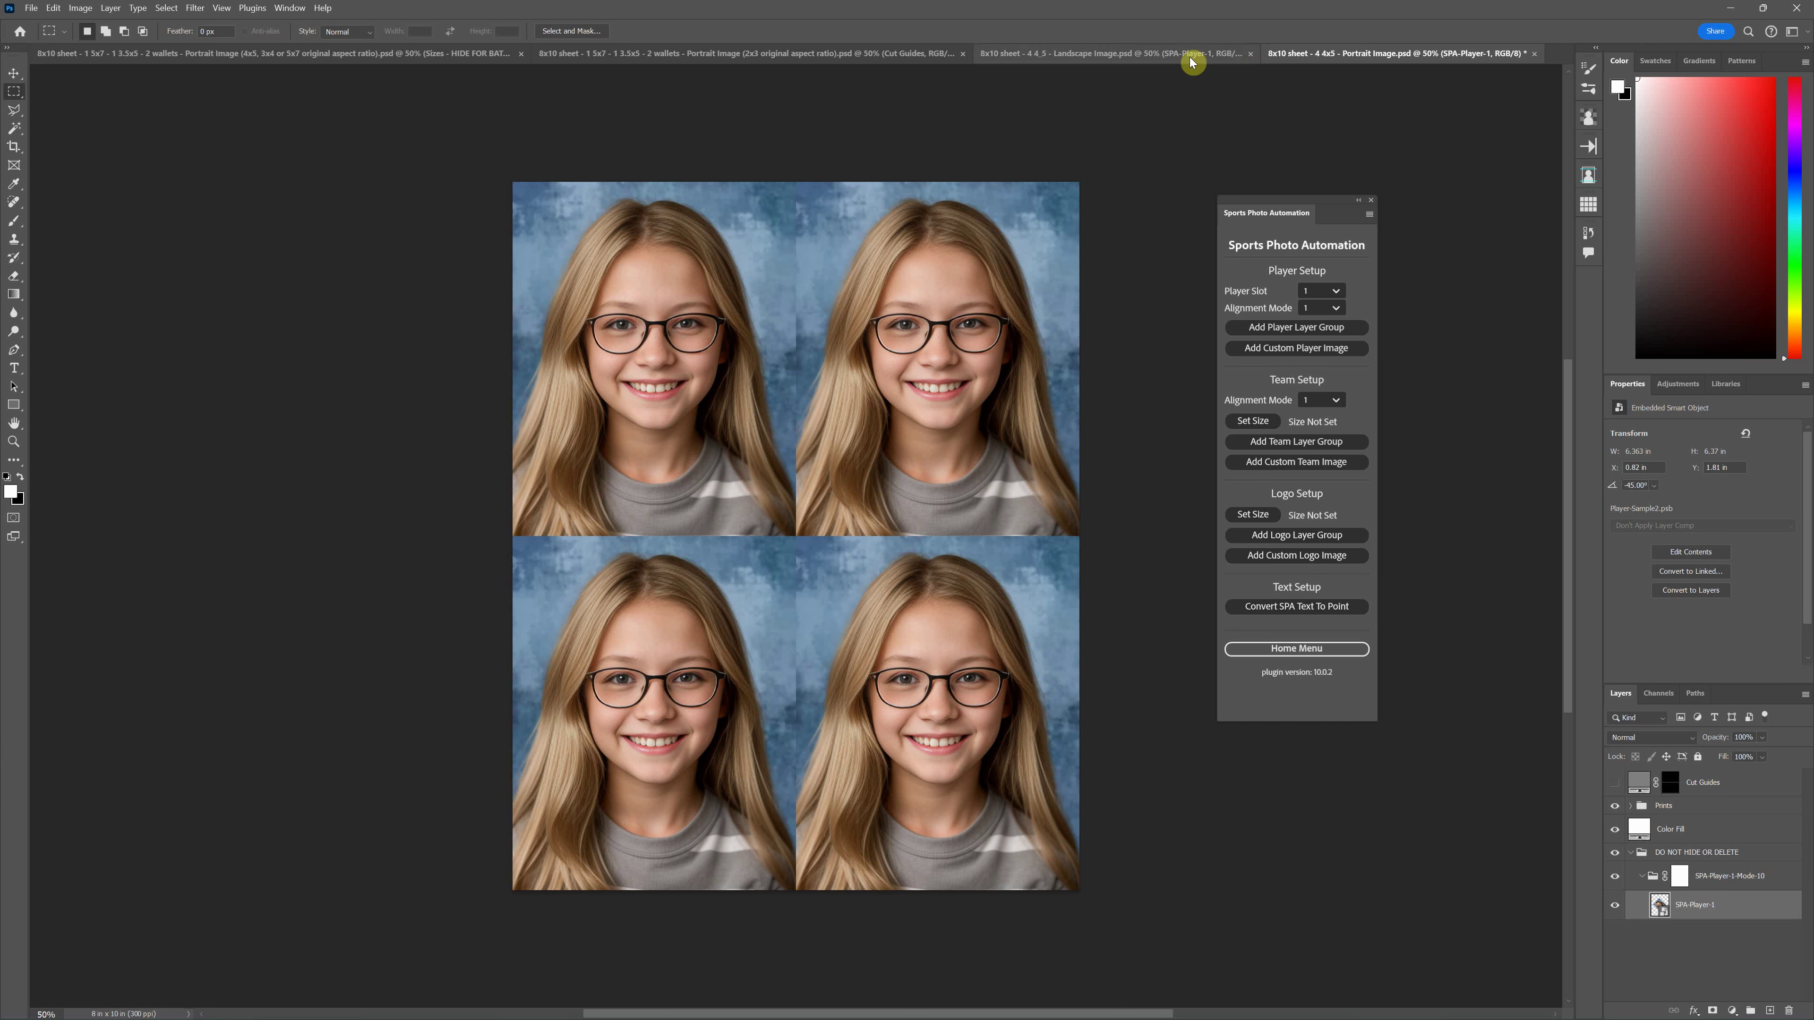
left_click(684, 53)
Step: Bring up the 4x5/3x4/5x7 sheet and cancel the File > Open dialog without opening anything
left_click(476, 52)
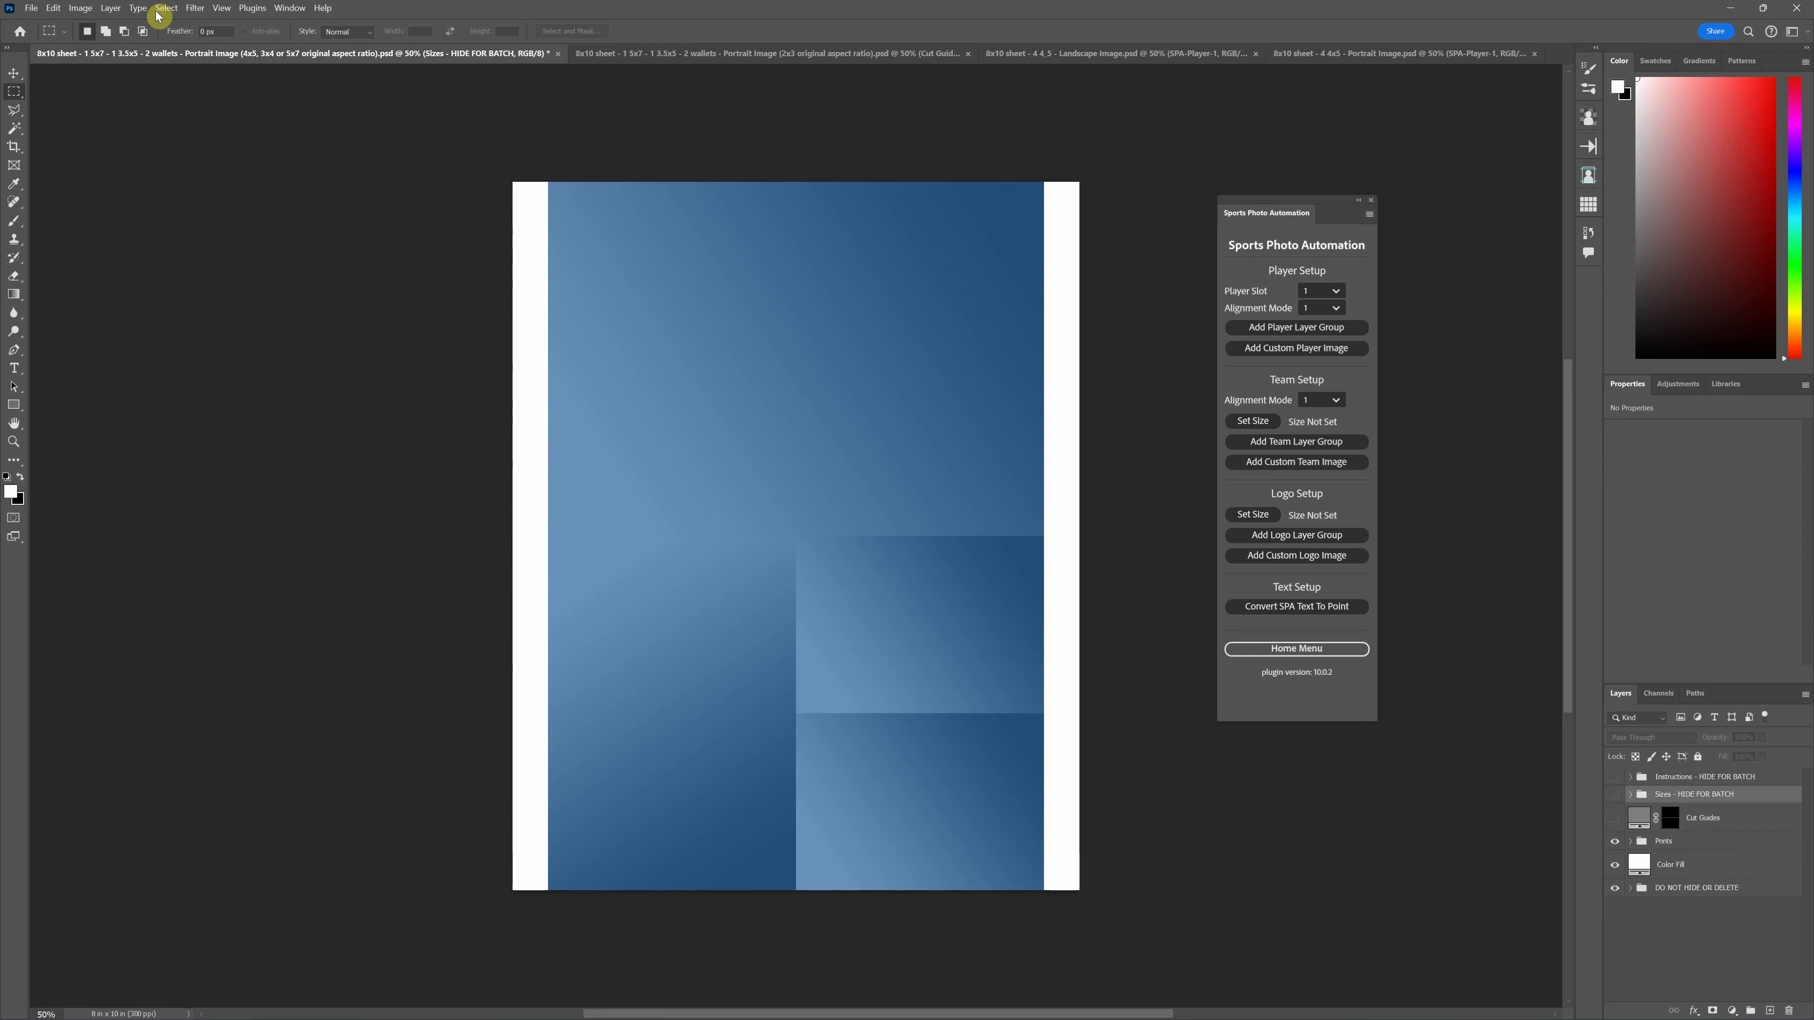
left_click(32, 8)
left_click(50, 37)
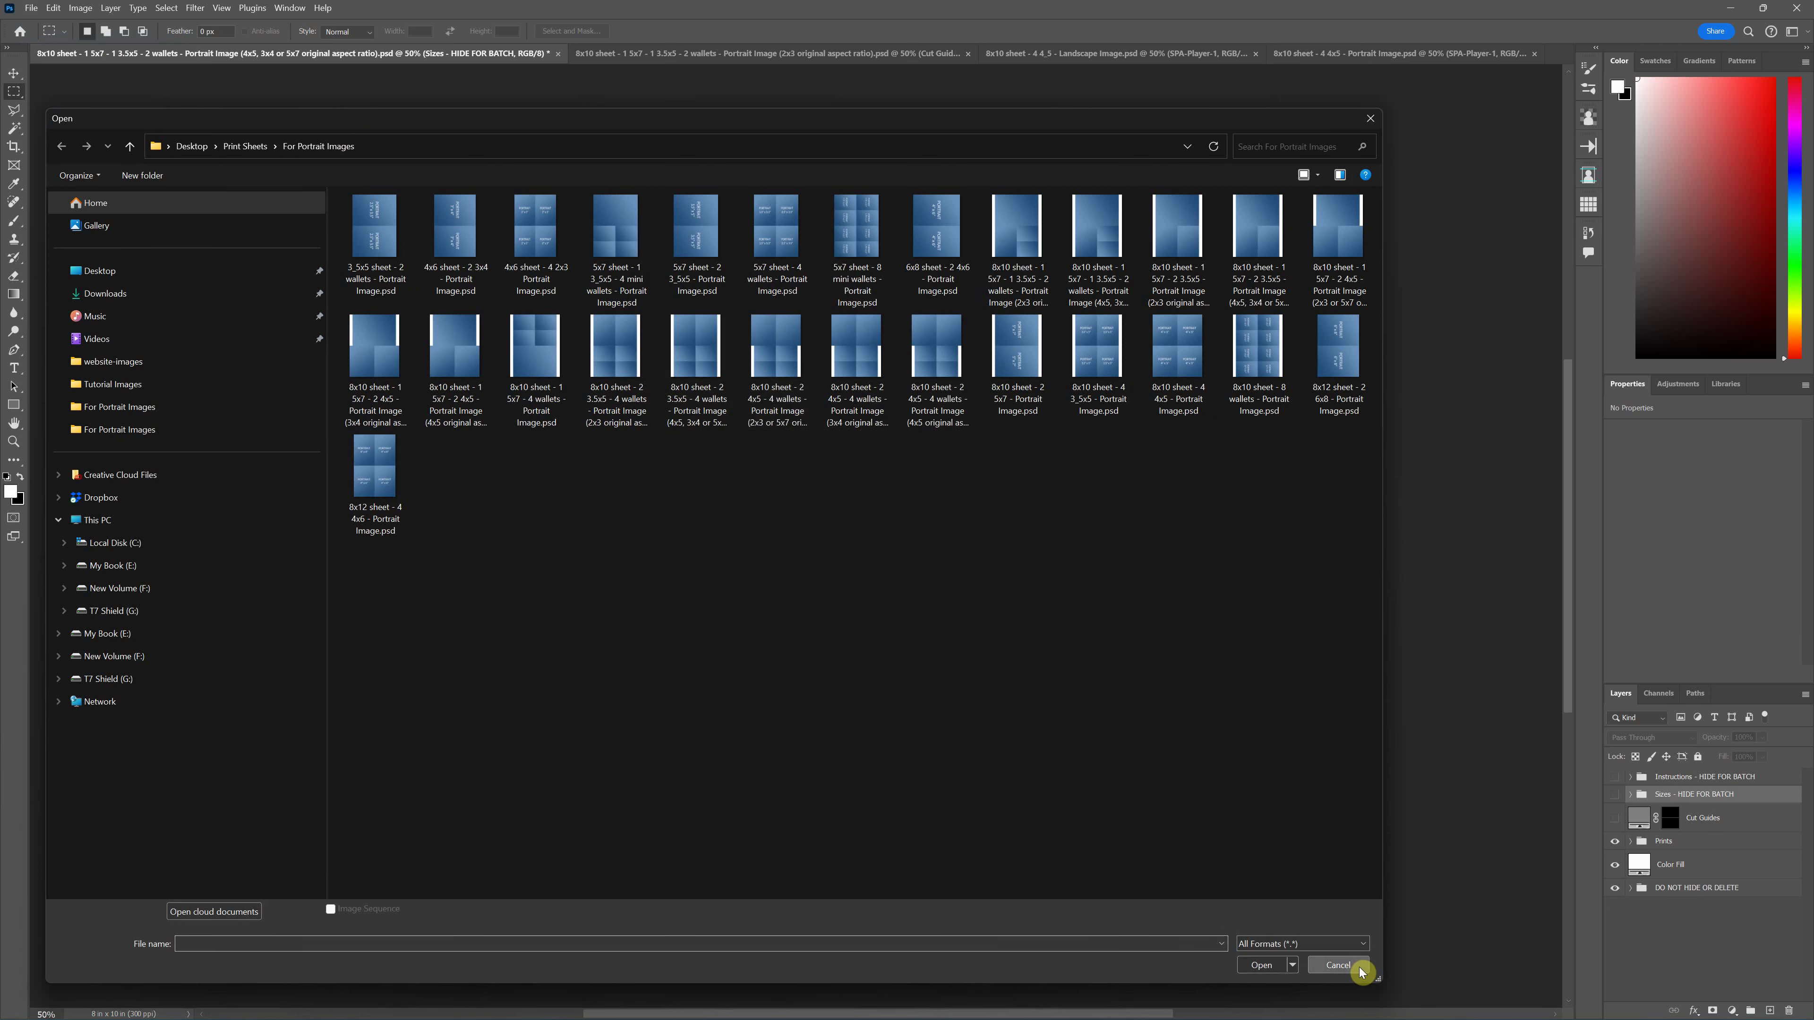
left_click(1338, 964)
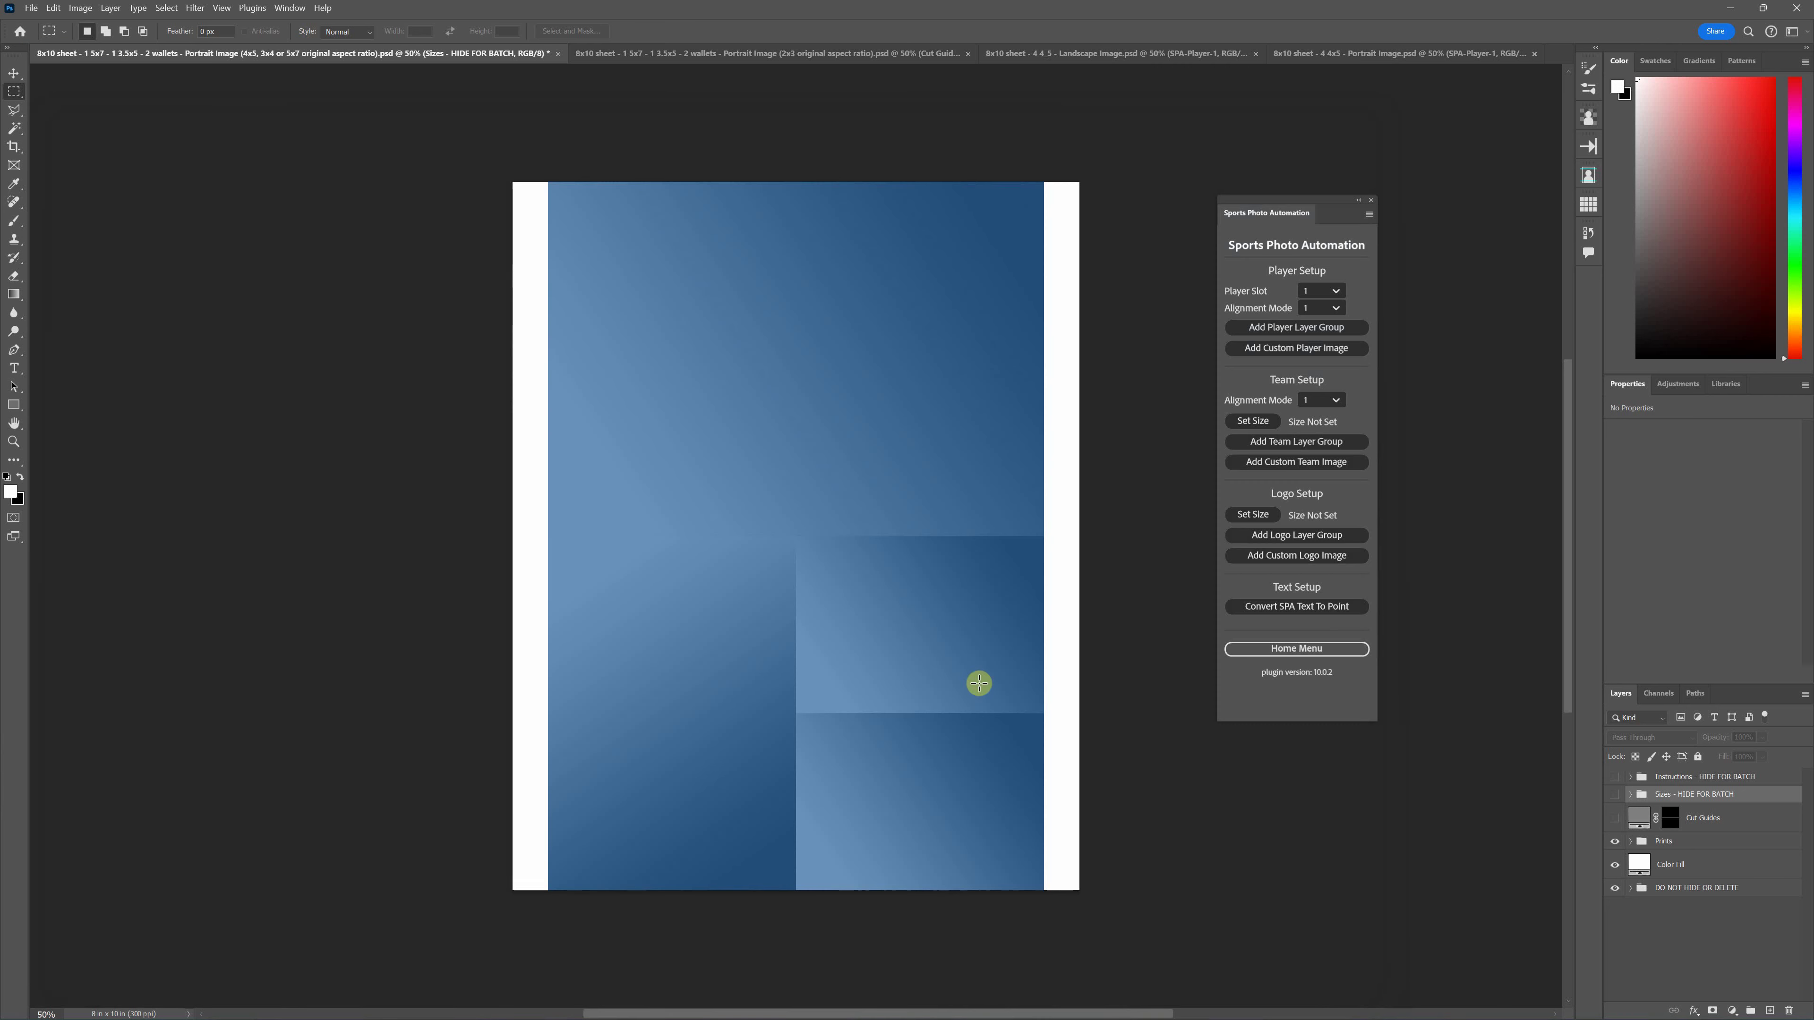
Step: Revert the 2x3 wallet sheet to its original blank state via the History panel's top snapshot
left_click(637, 54)
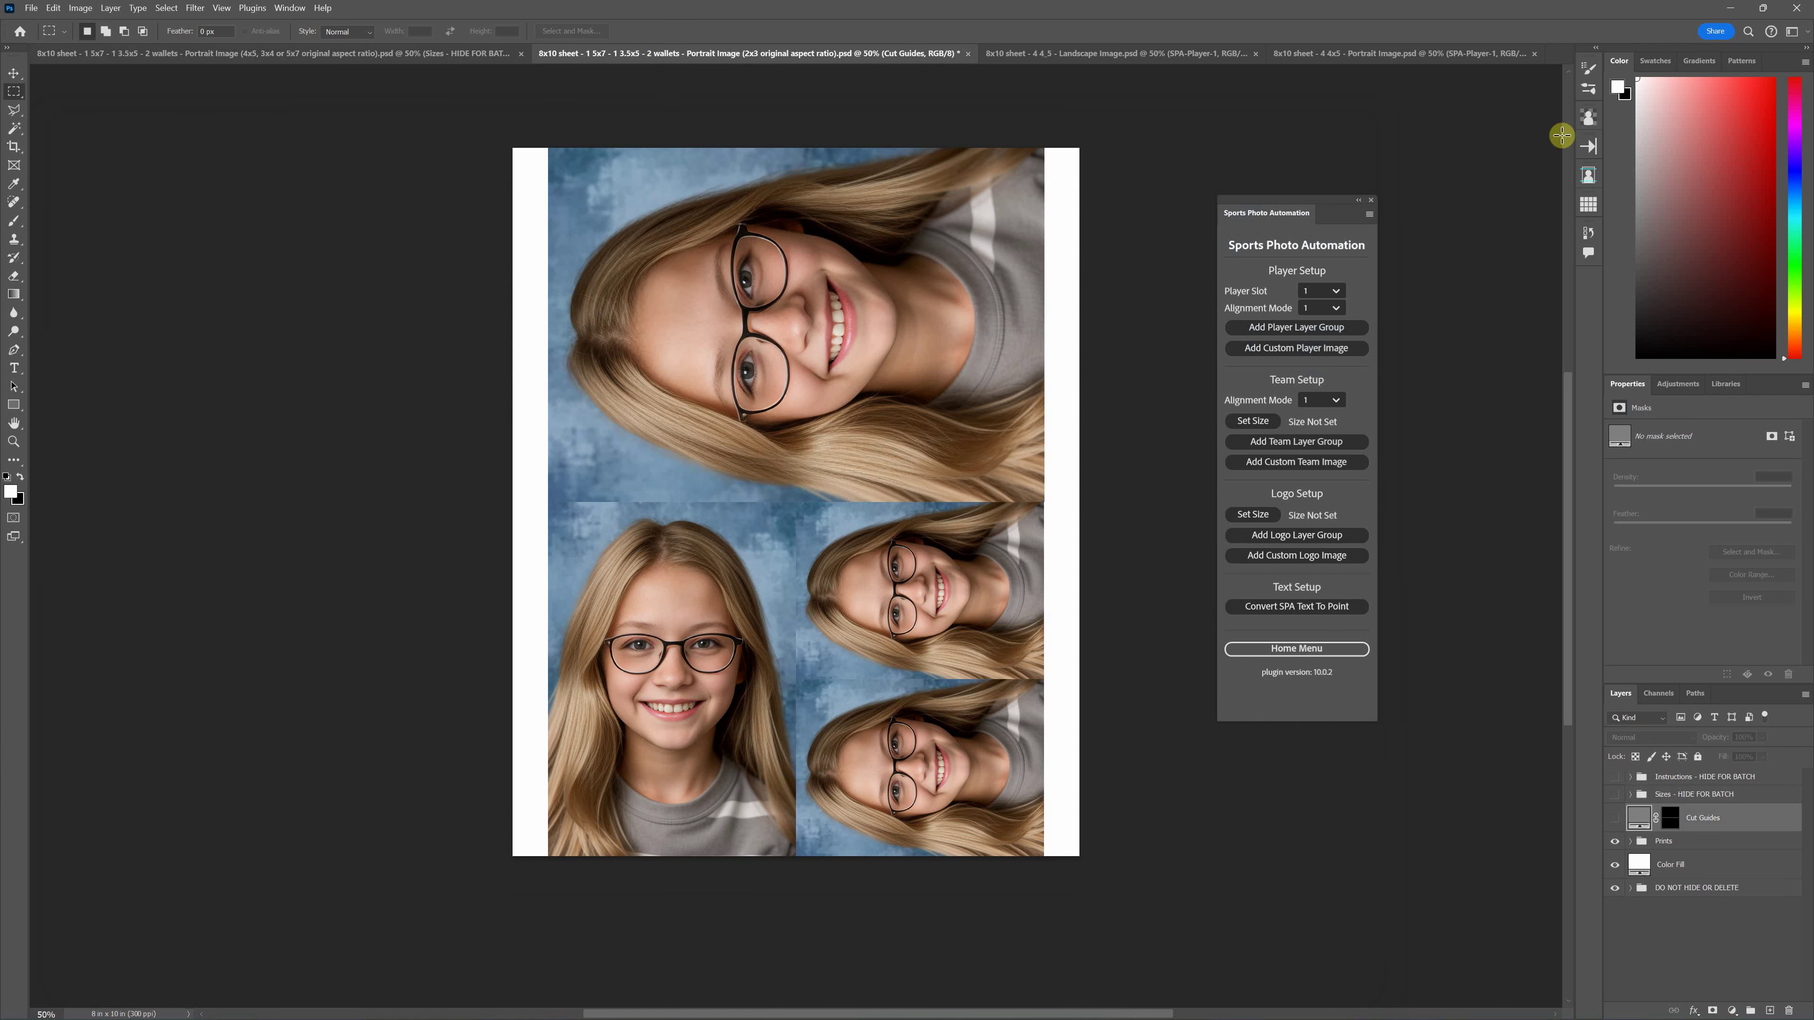
left_click(1590, 238)
left_click(1521, 244)
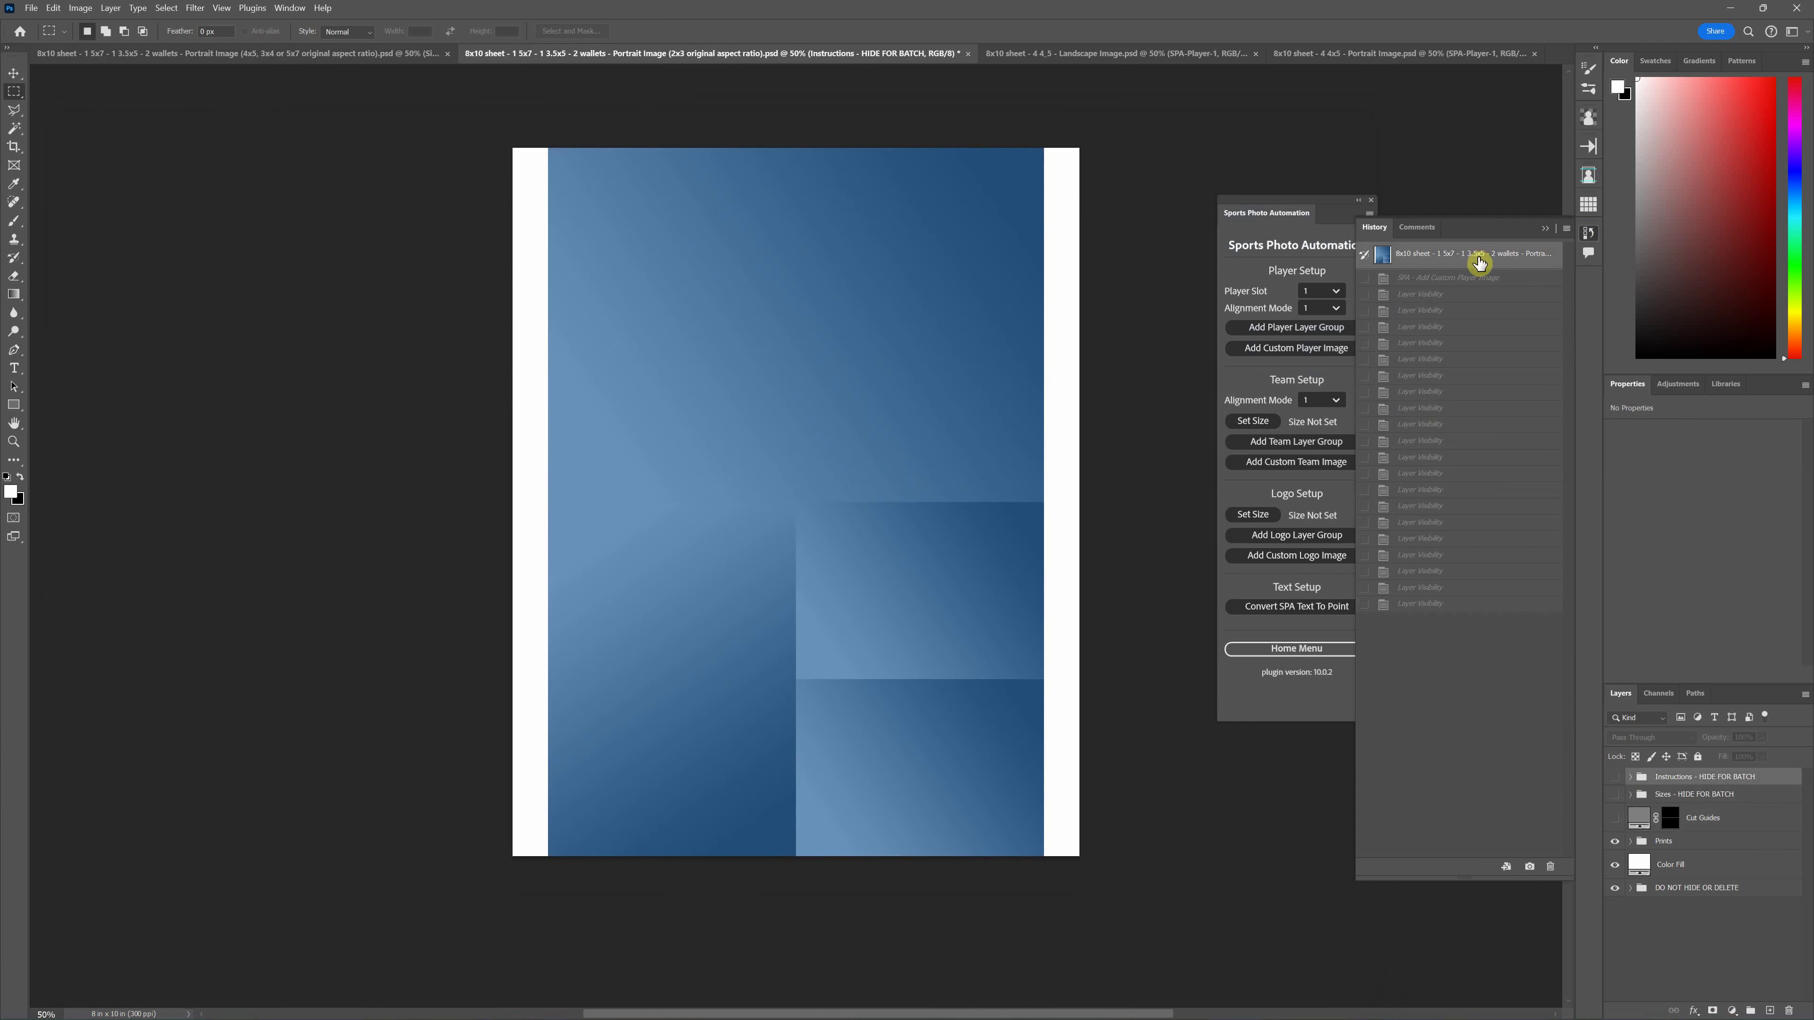
left_click(1549, 229)
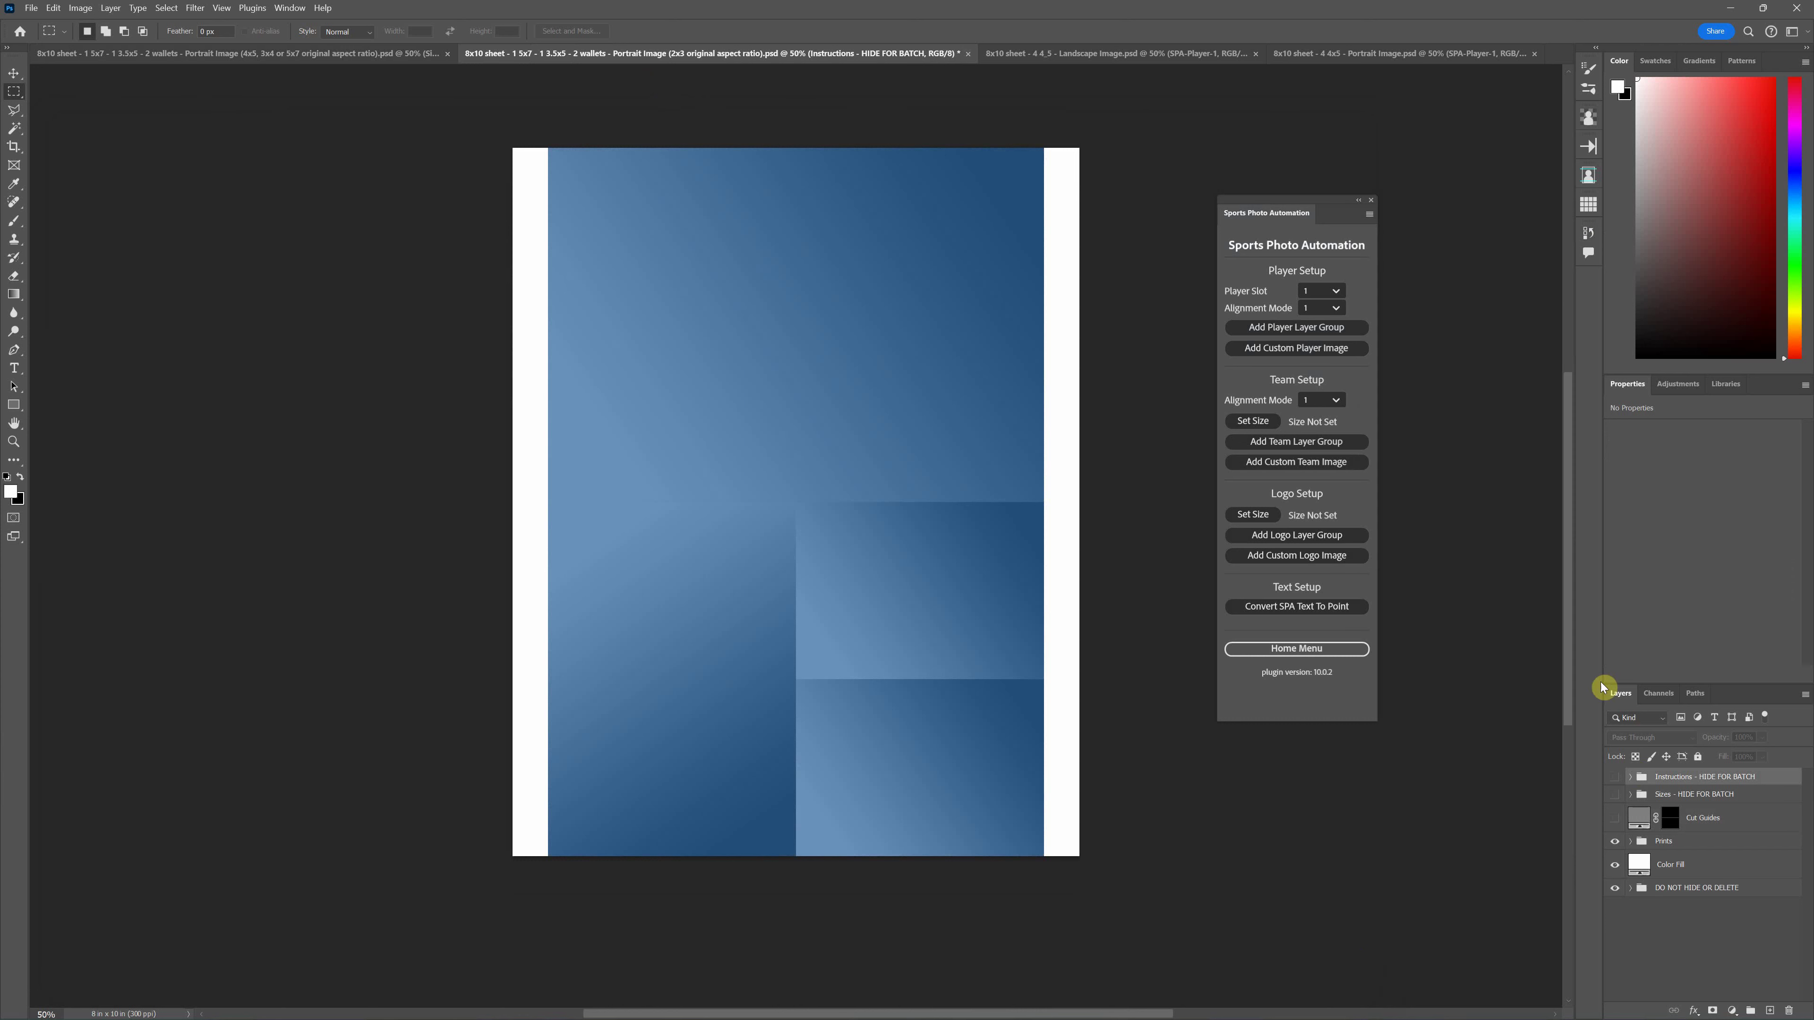
Step: Show the PORTRAIT size labels on the 2x3 sheet, checking them briefly on the first sheet
left_click(1614, 795)
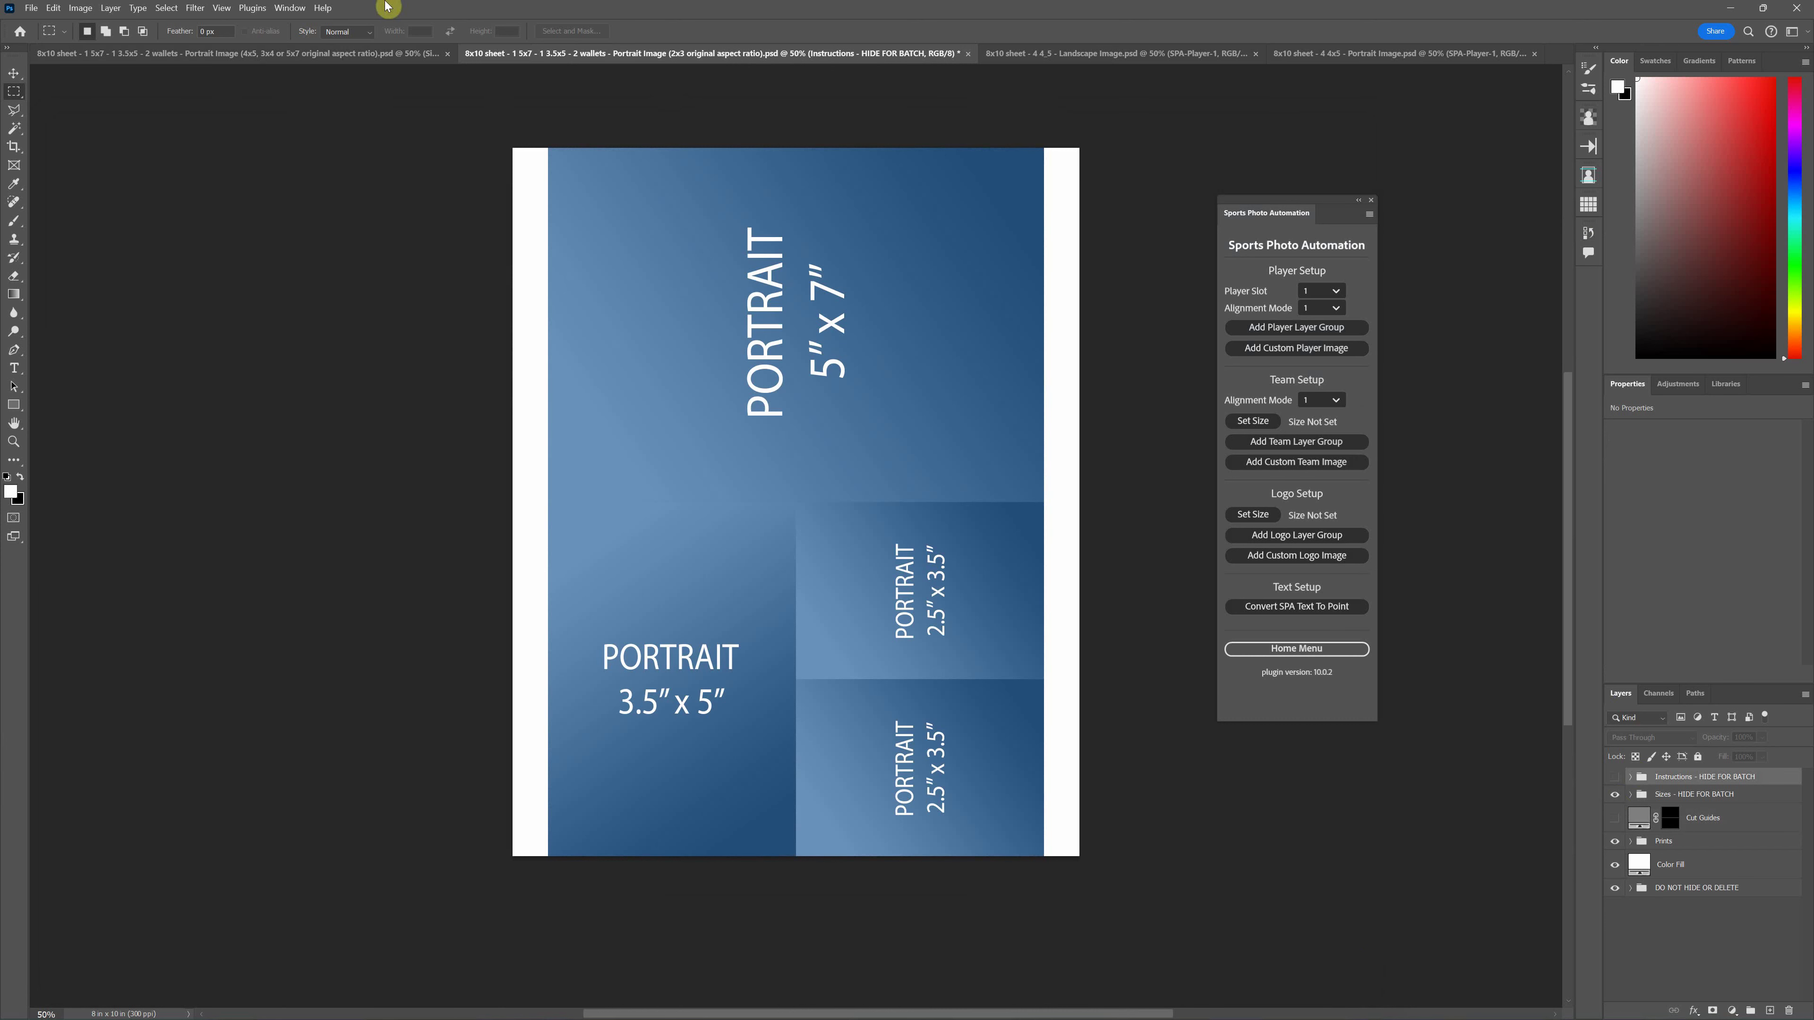
left_click(356, 54)
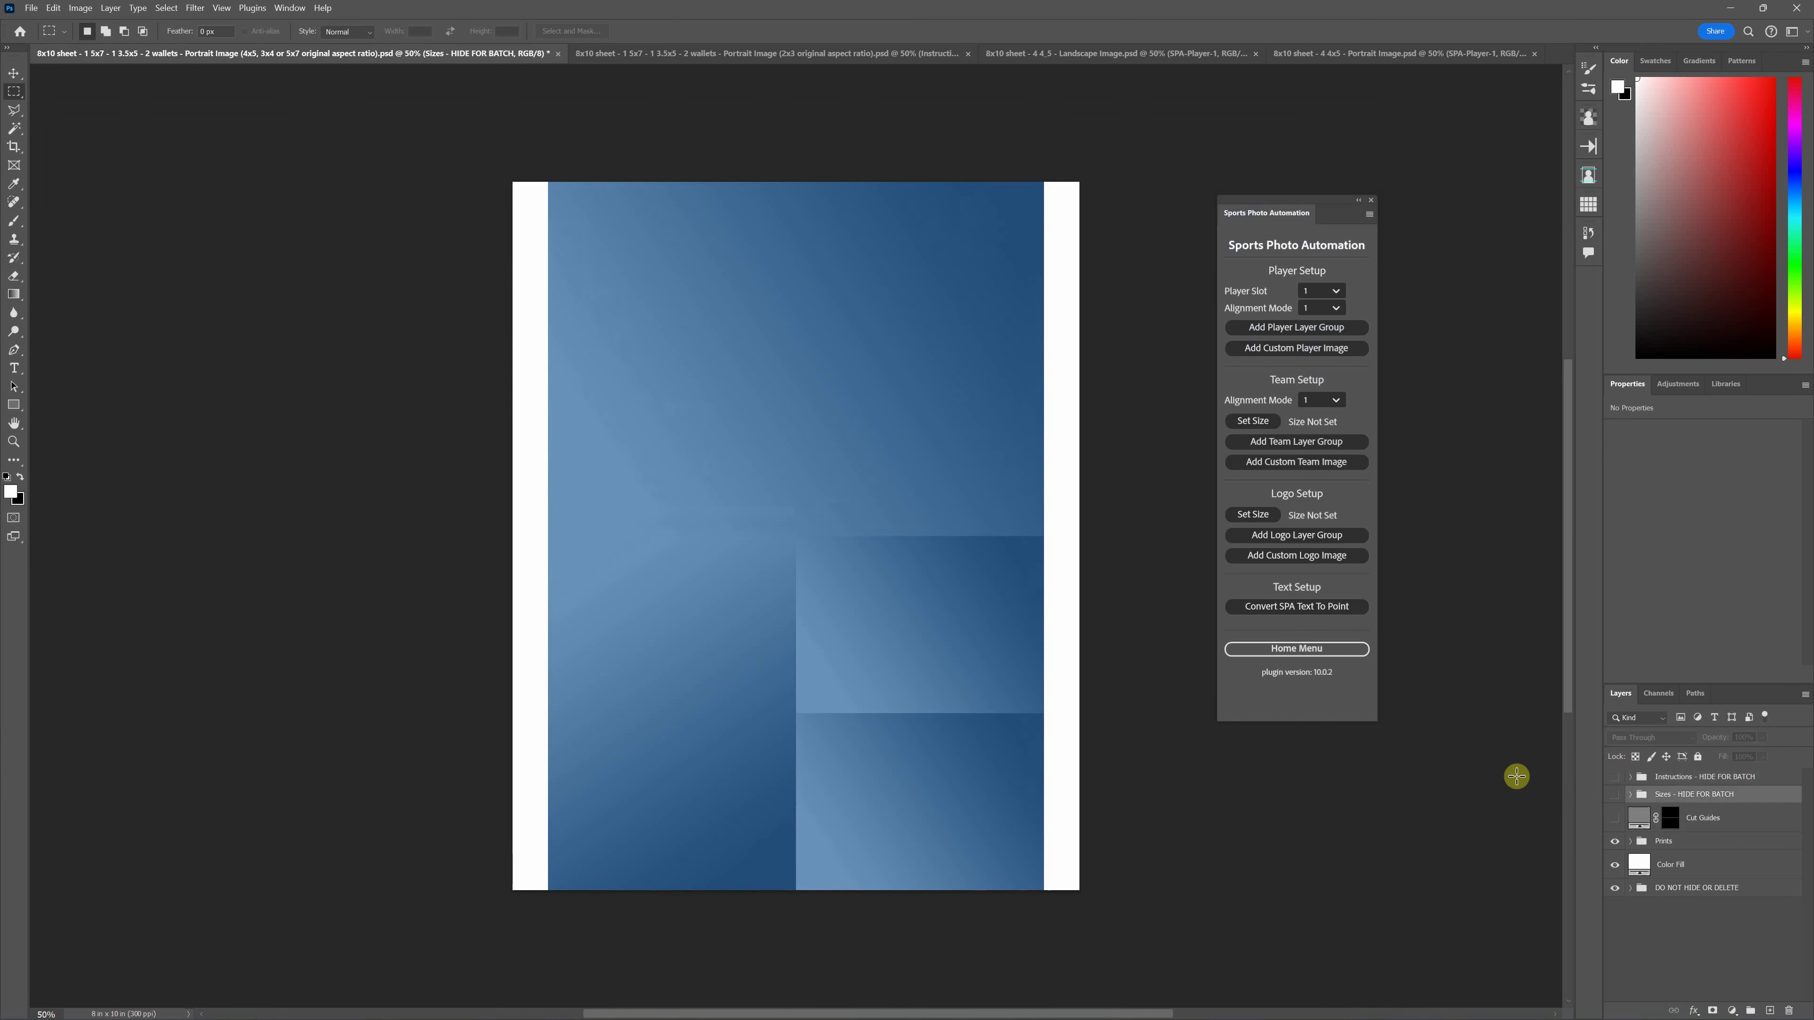
left_click(1614, 794)
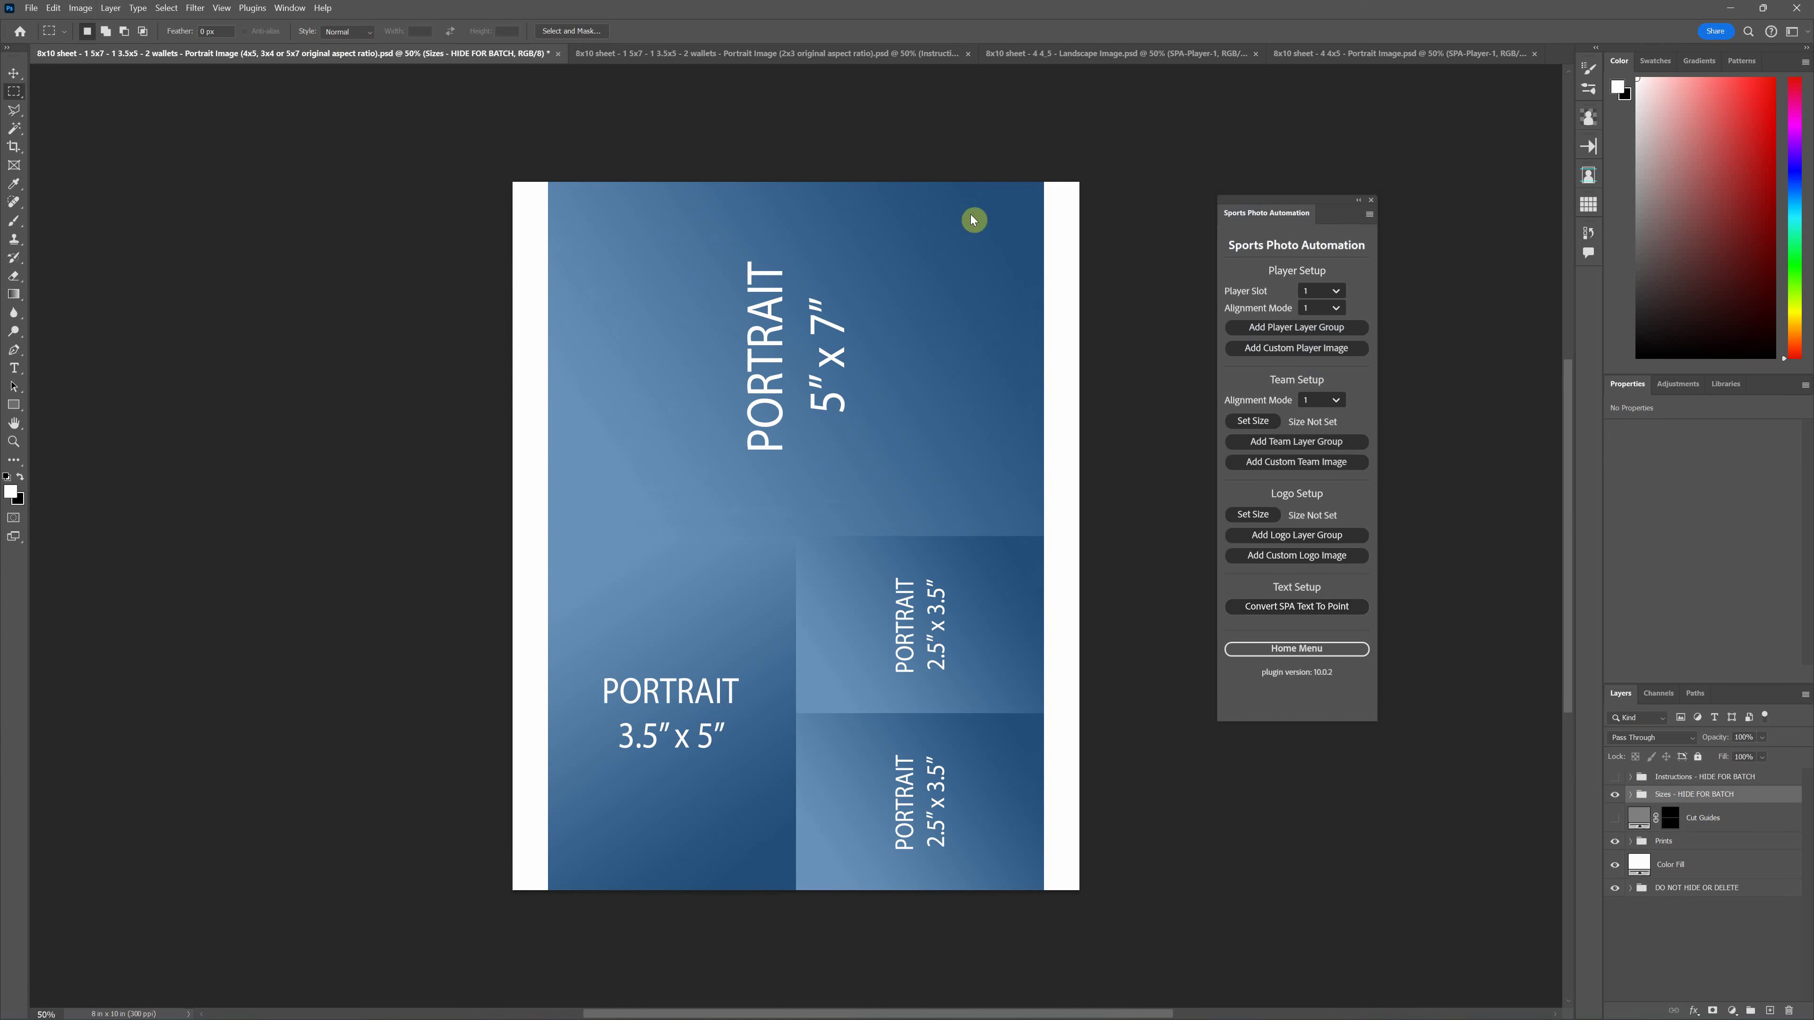
left_click(1614, 794)
left_click(639, 54)
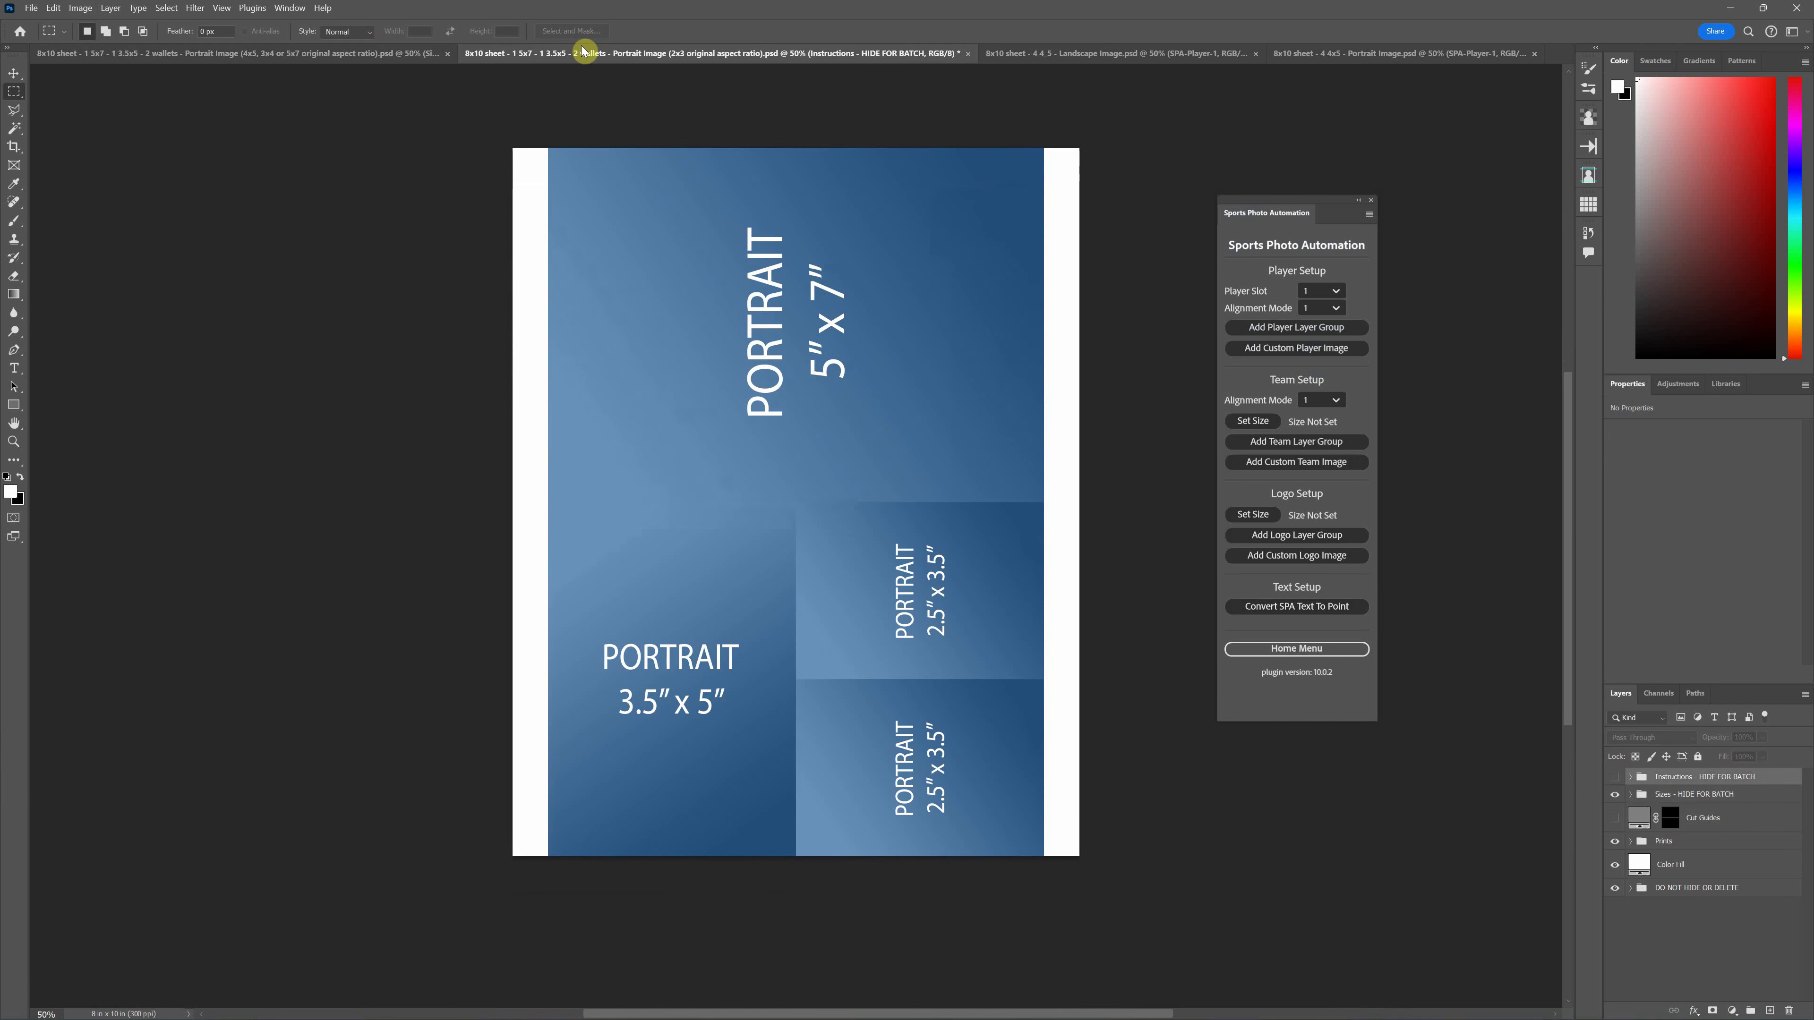
Step: Hide the size labels on the 2x3 wallet sheet and fill it with the middle photo as non-cutout
left_click(376, 54)
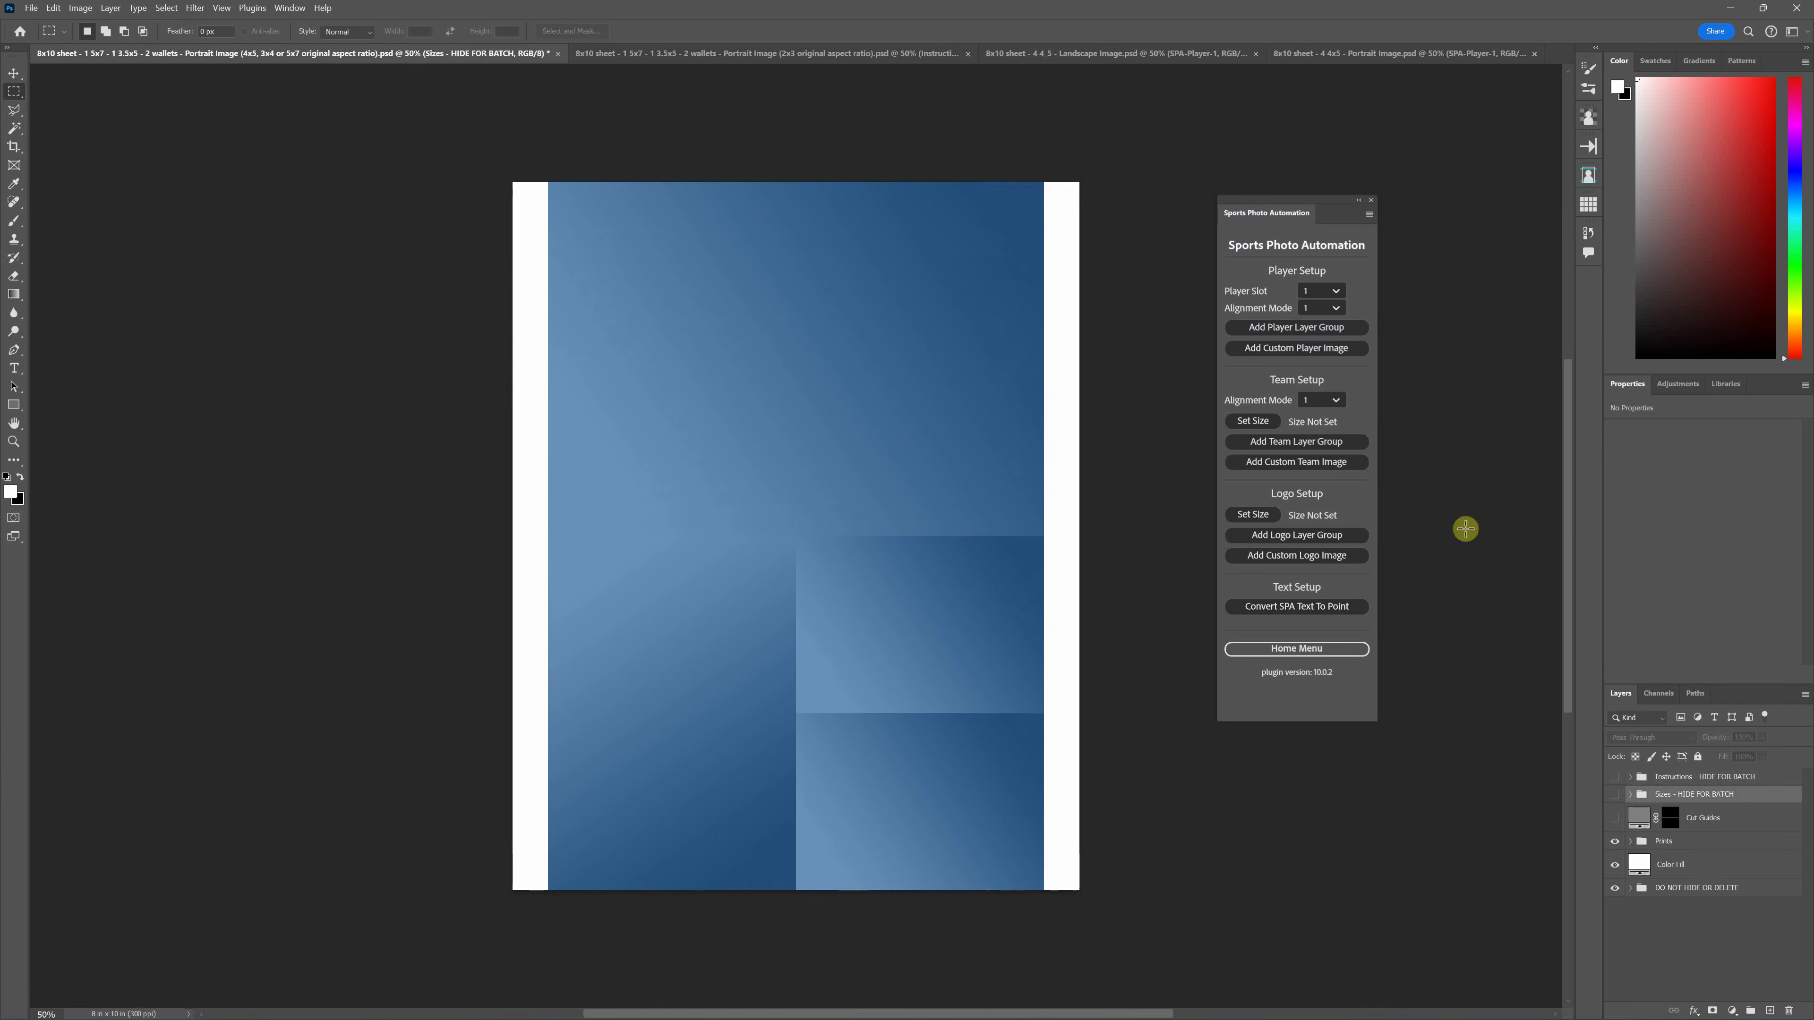
left_click(848, 52)
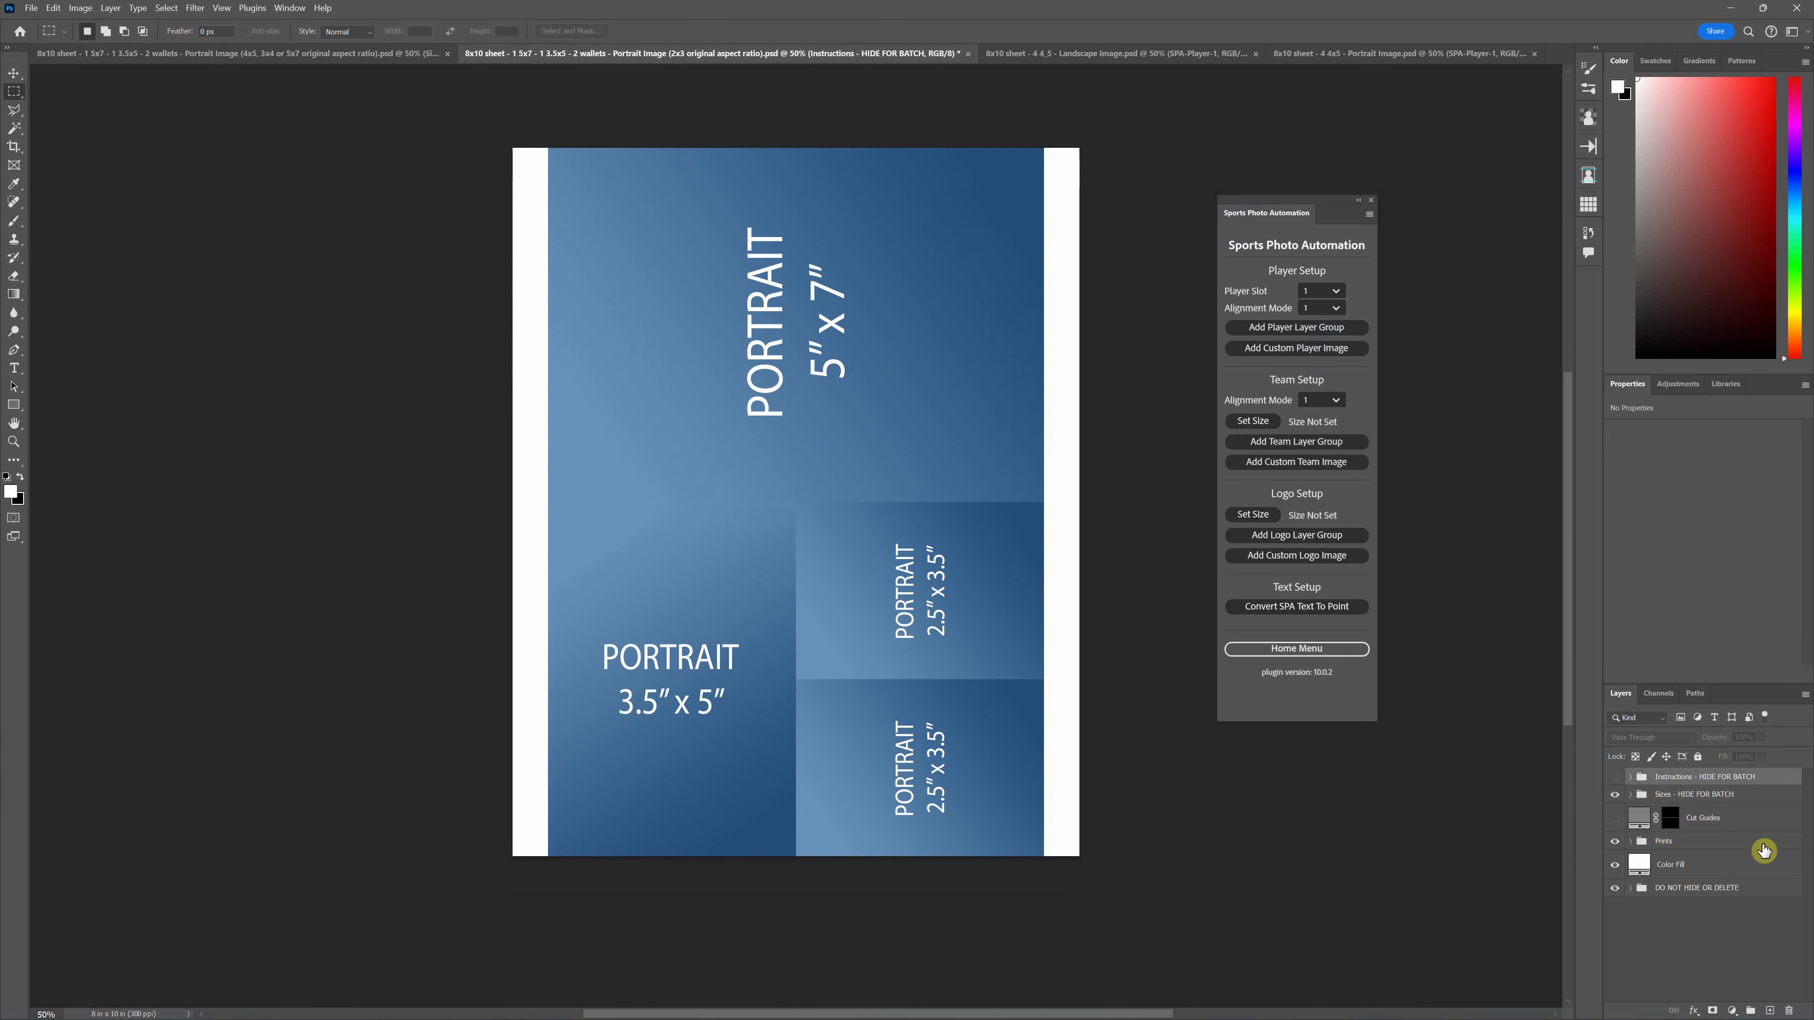
left_click(1614, 795)
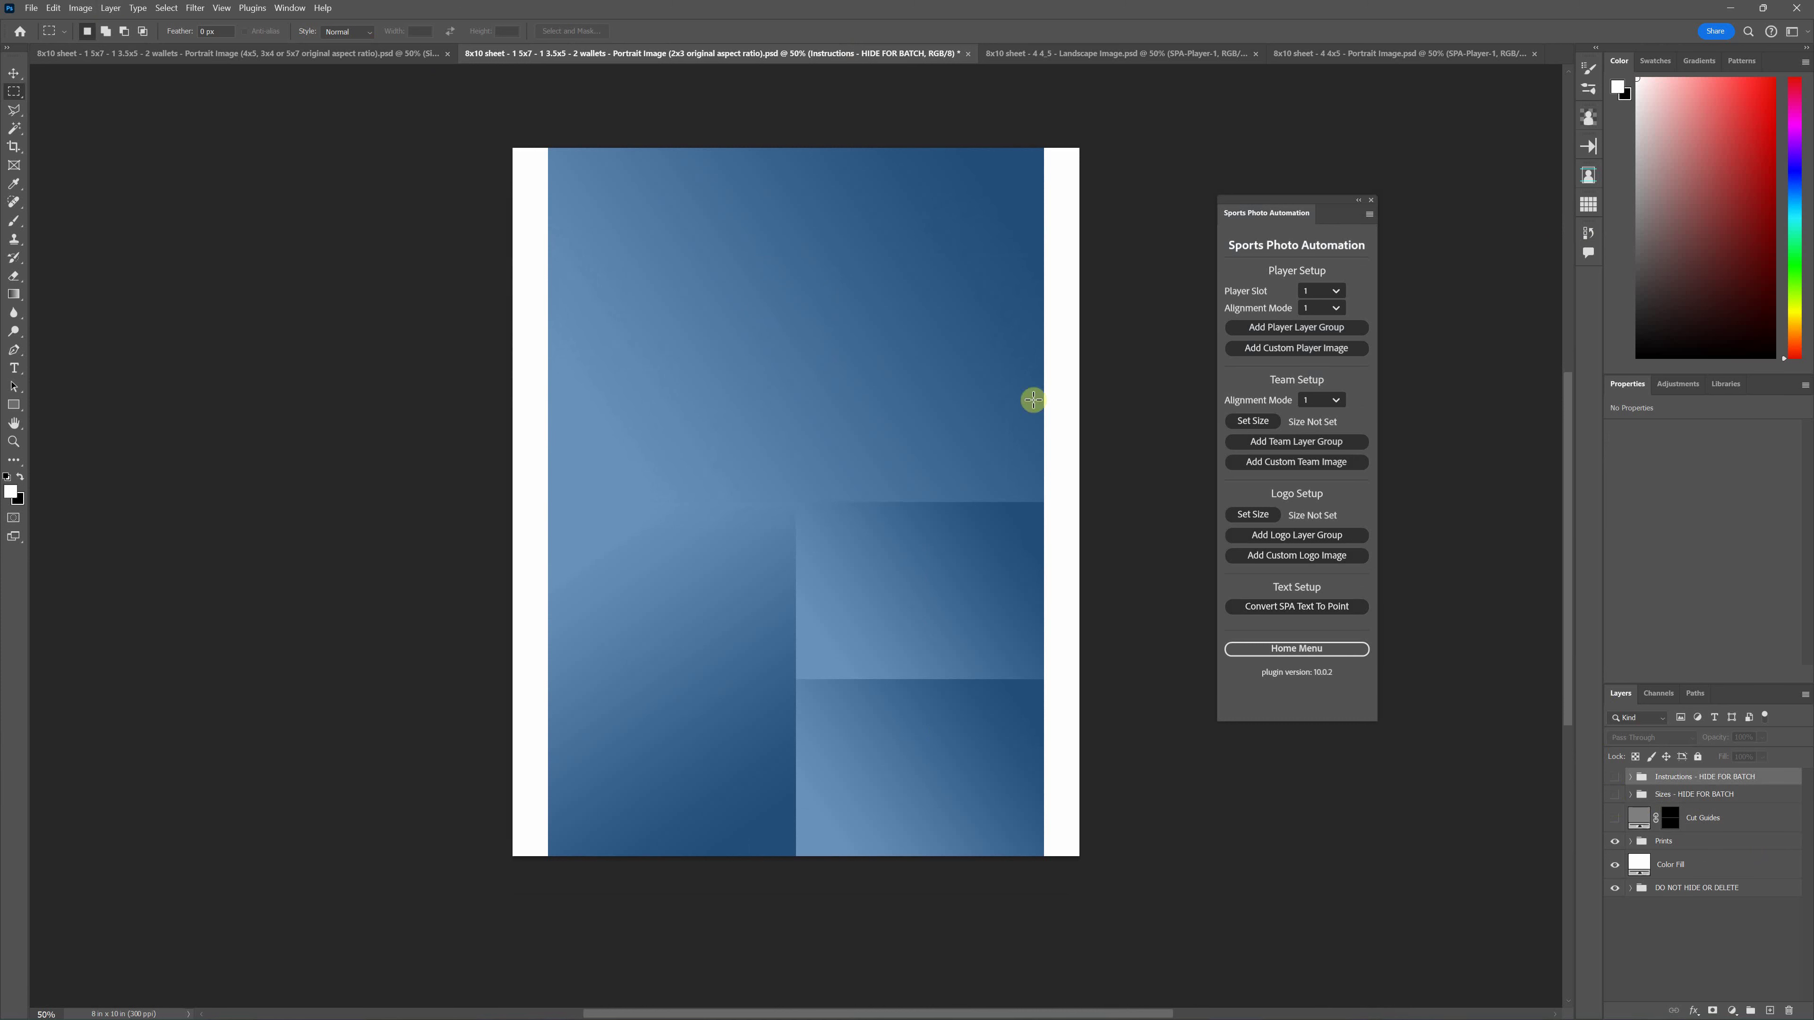
left_click(1285, 348)
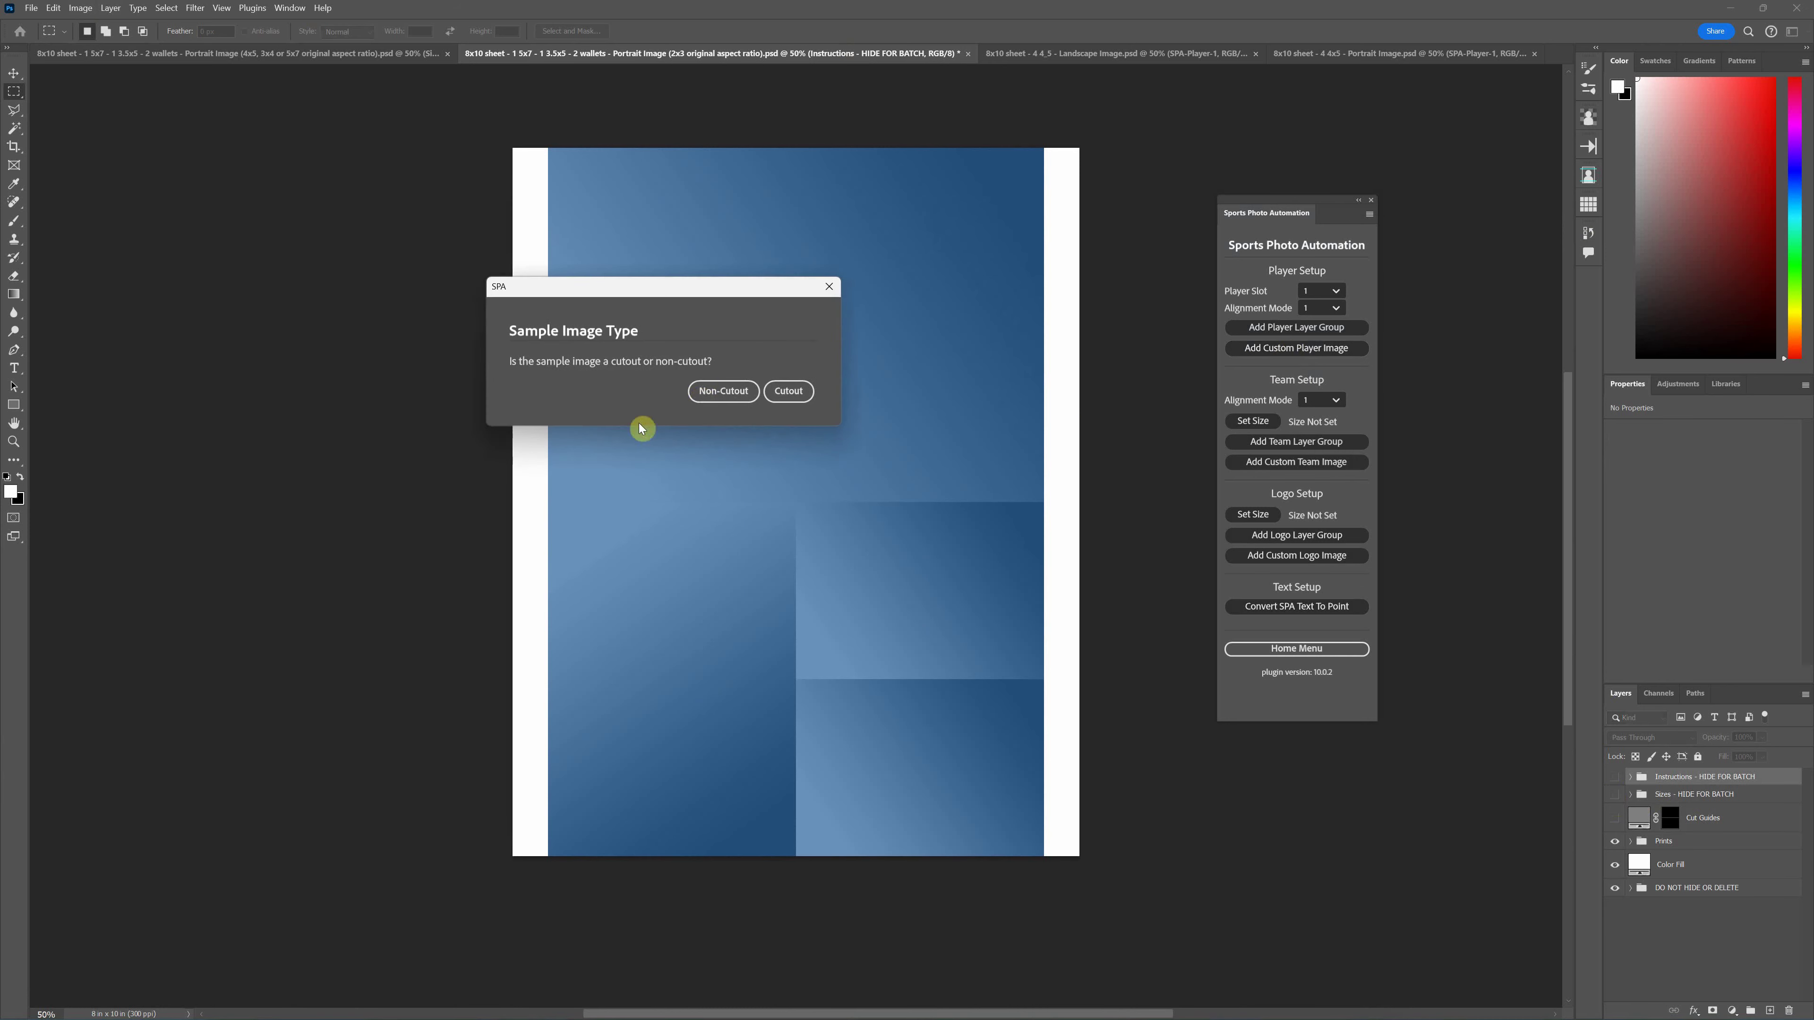
left_click(721, 391)
double_click(457, 236)
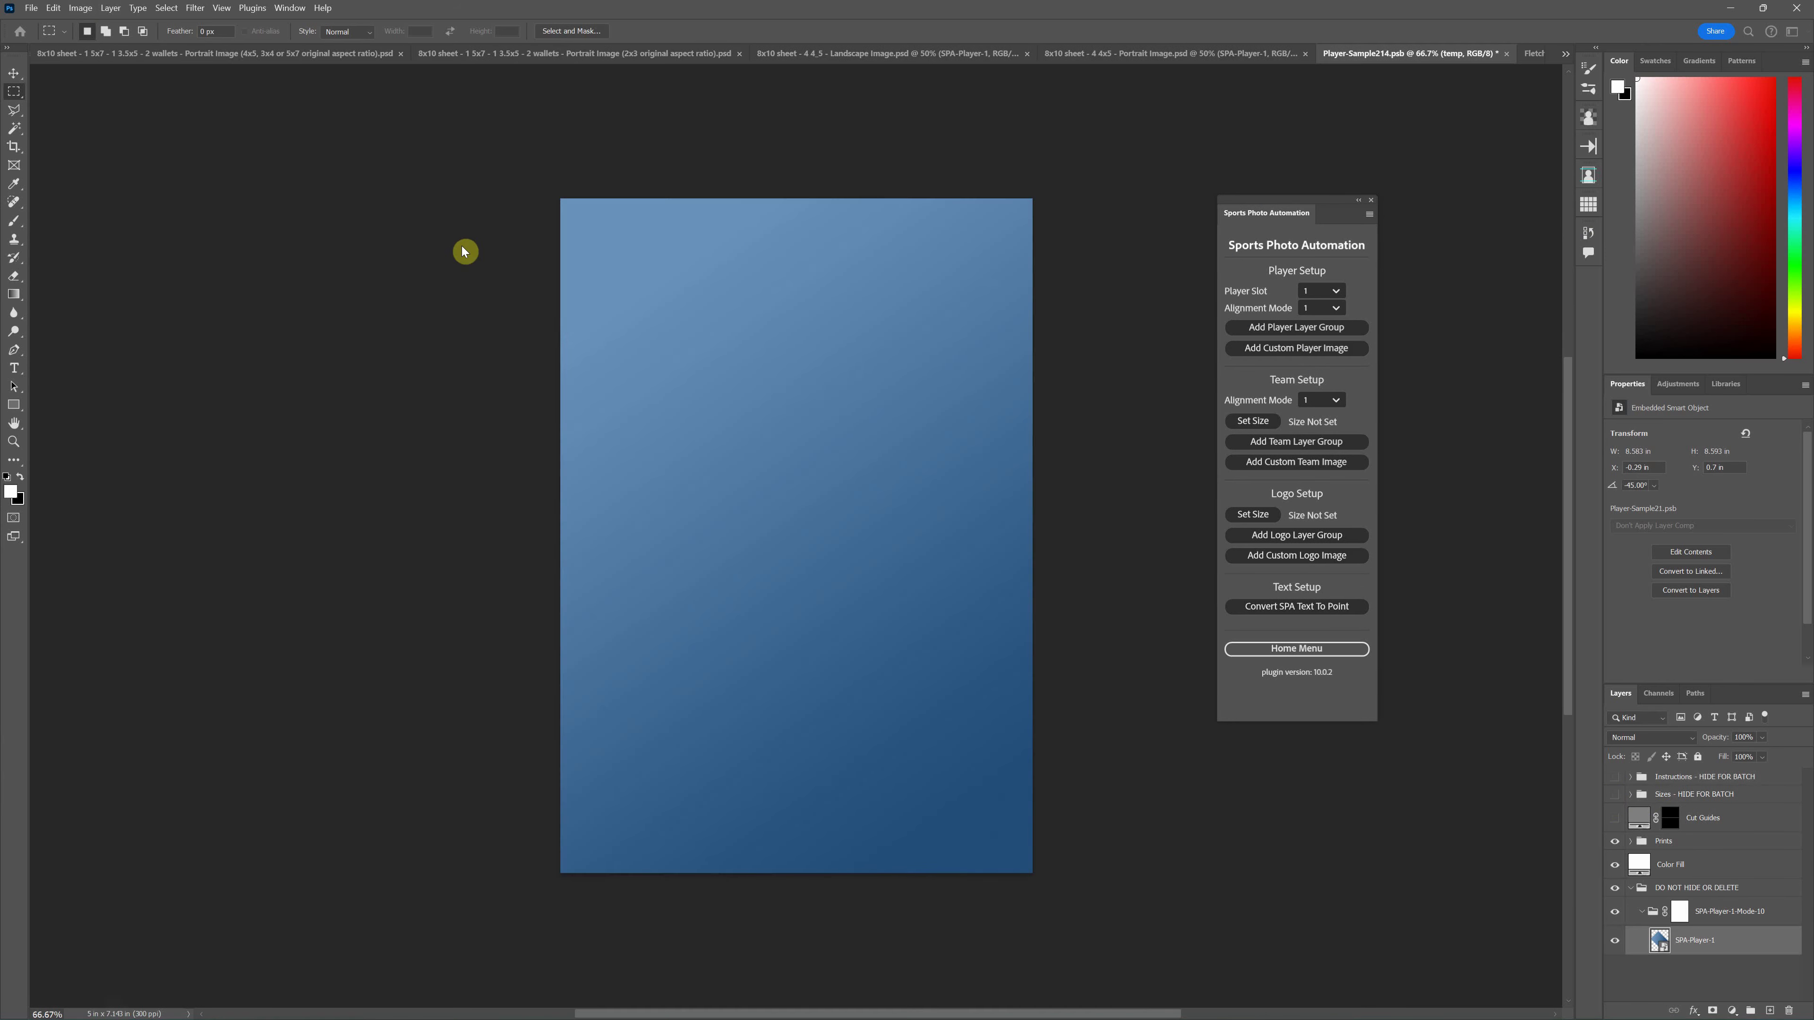
Step: Fill the first 4x5/3x4/5x7 sheet with the same middle photo as a non-cutout image
left_click(441, 54)
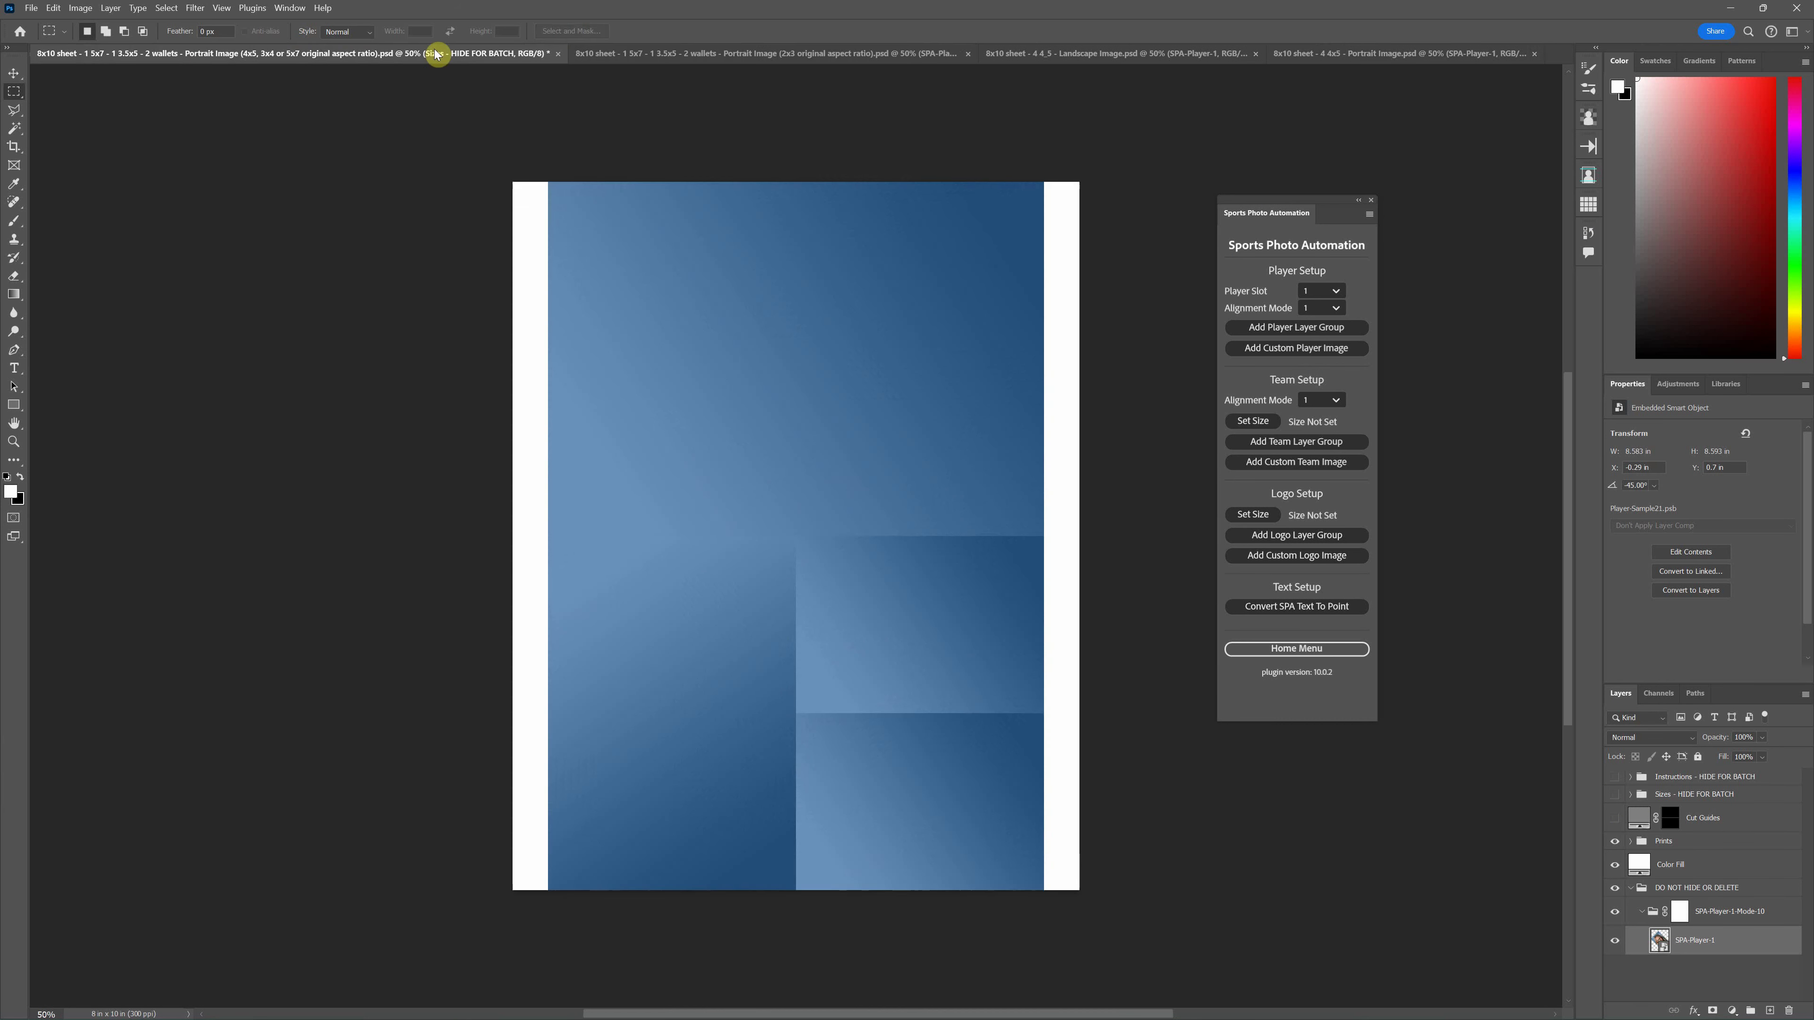
left_click(1286, 348)
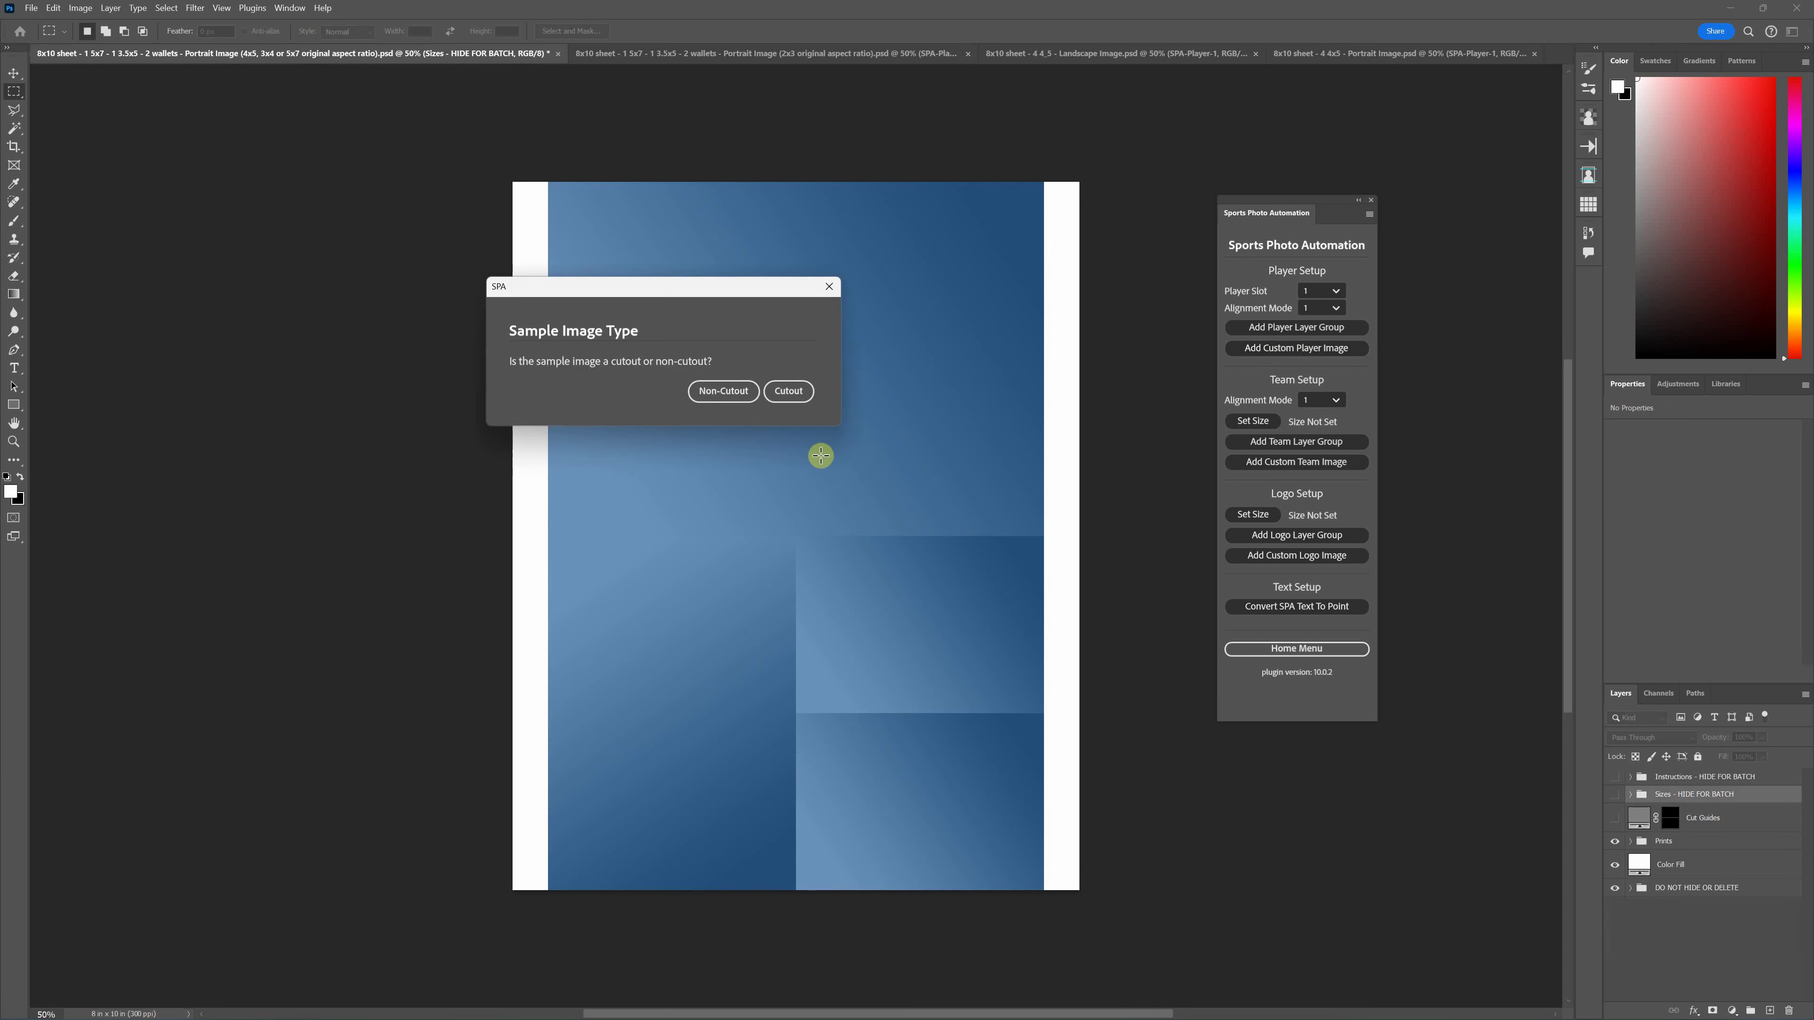
left_click(723, 391)
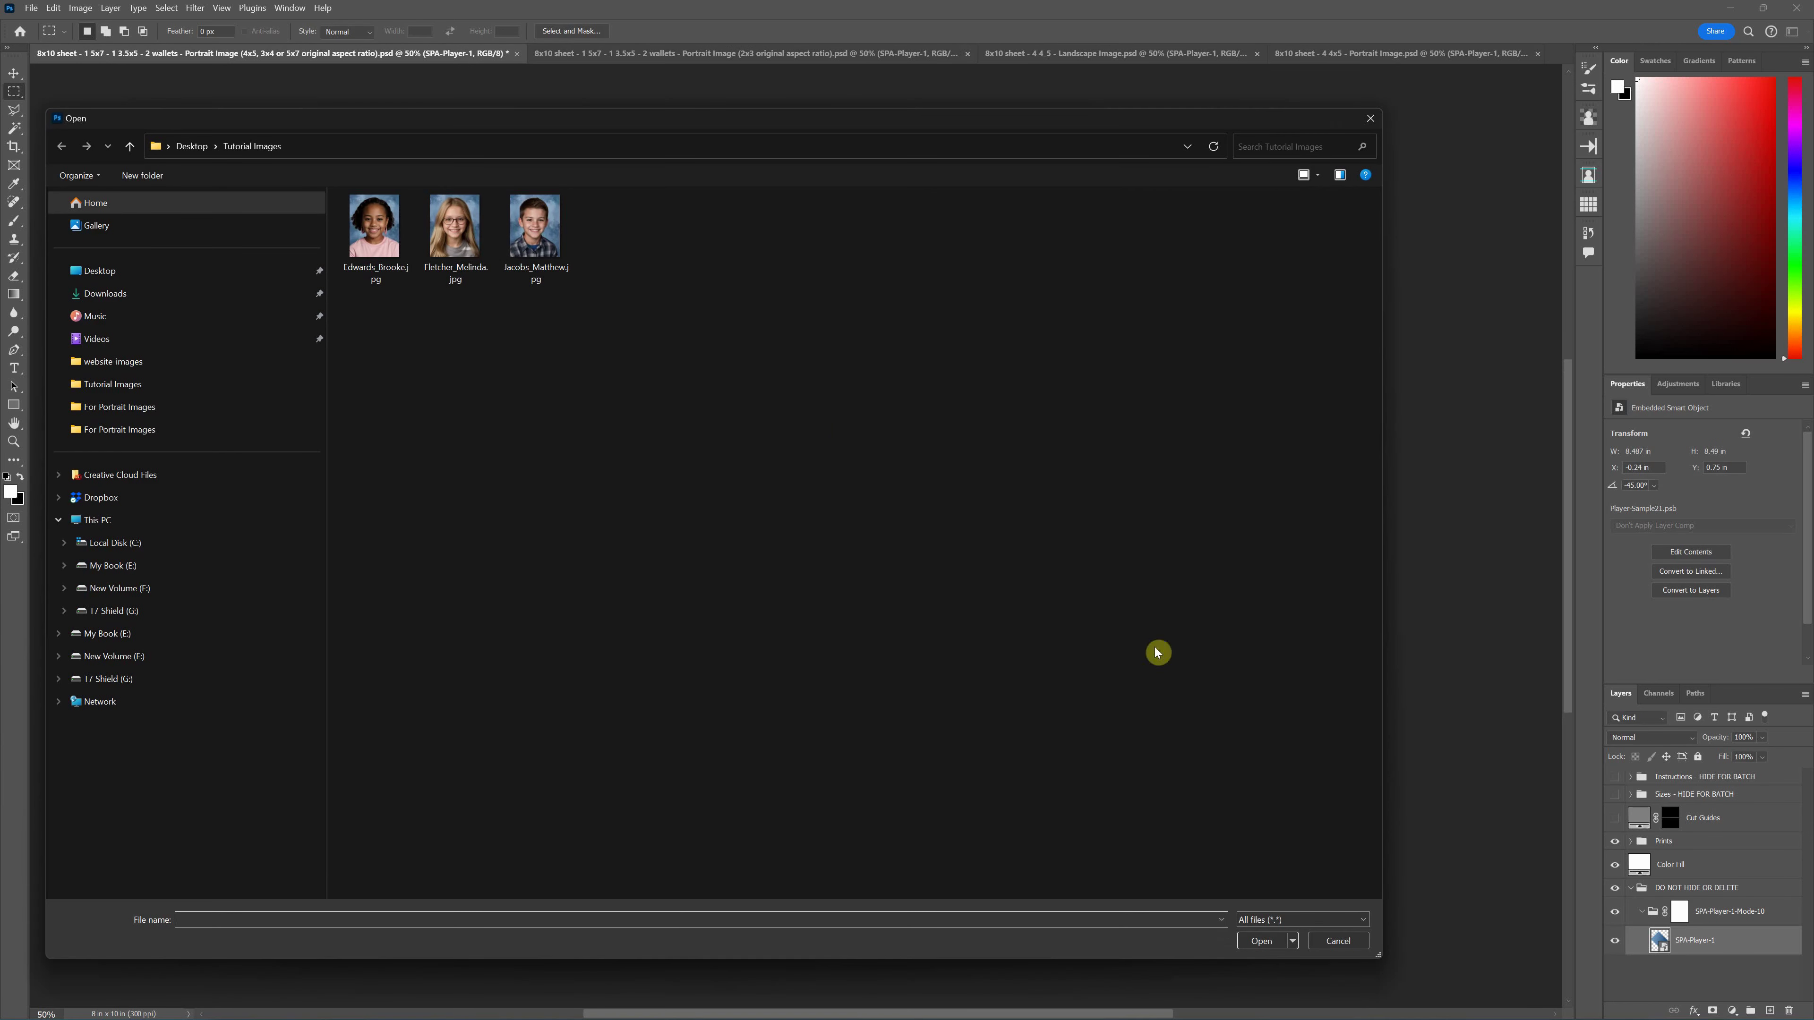
double_click(474, 250)
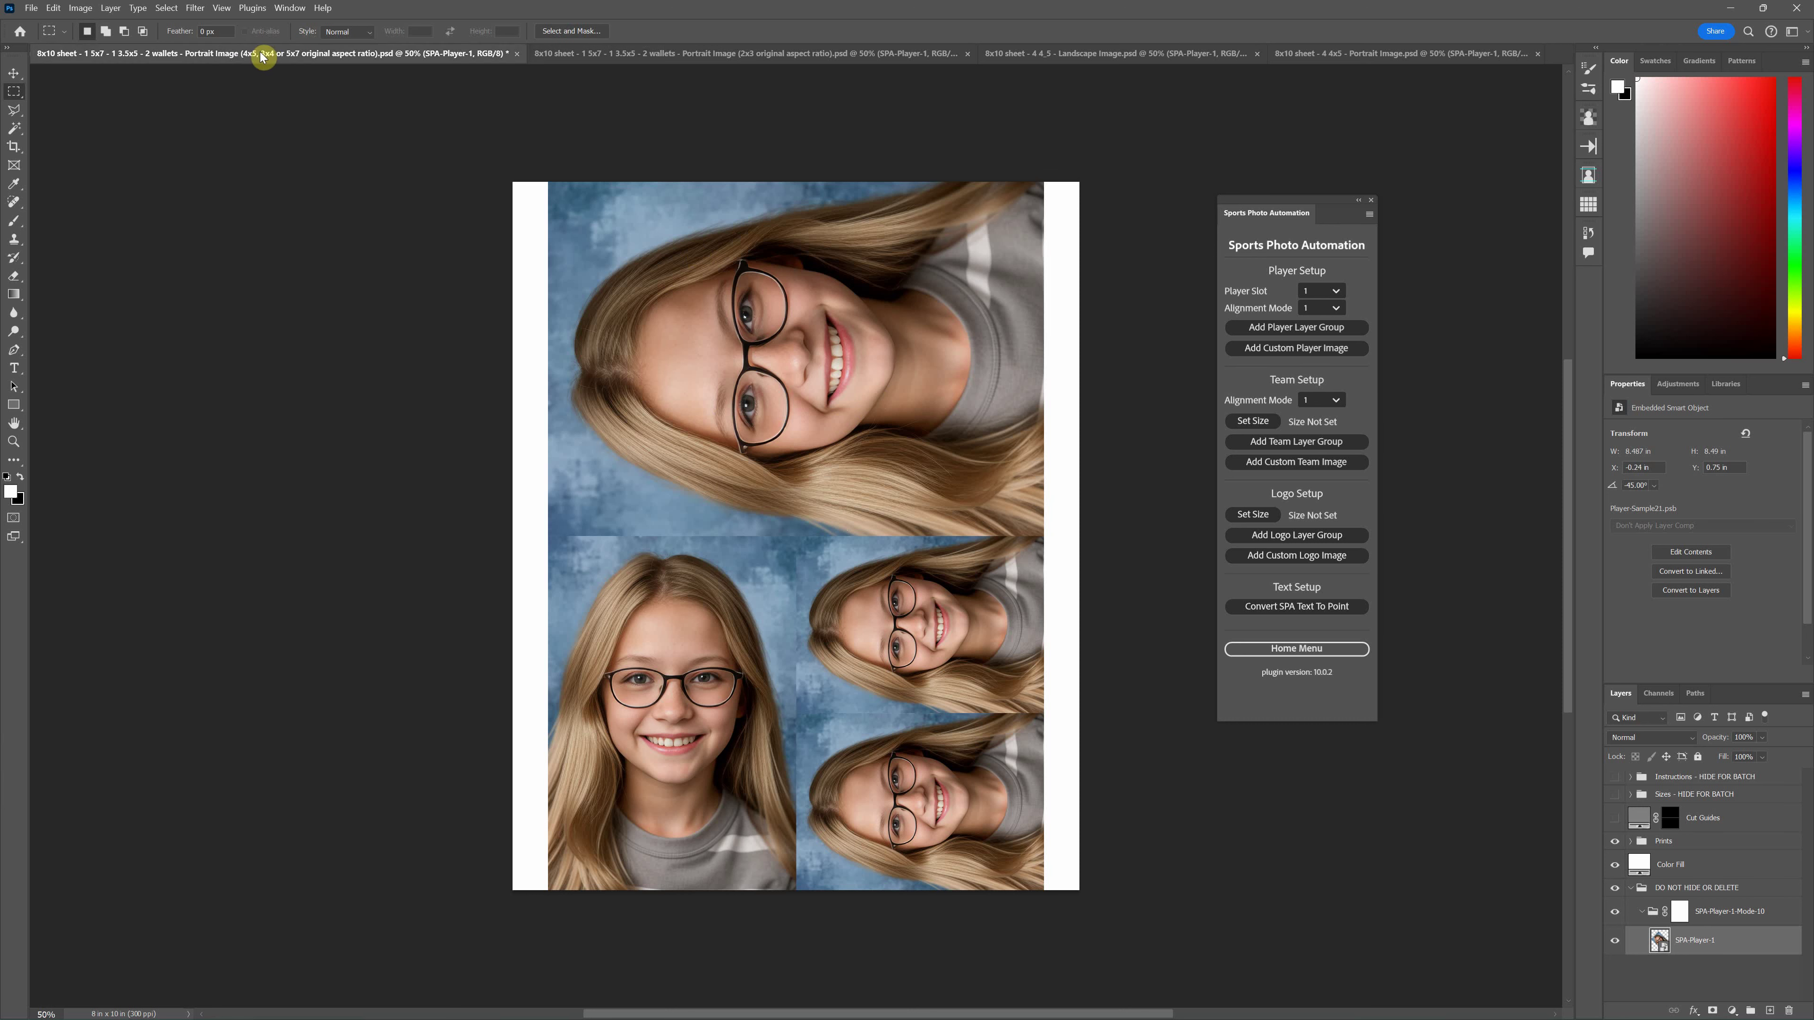
Step: Fit both the 2x3 and 4x5 sheets to the window with Ctrl+0 and flip between them
left_click(652, 54)
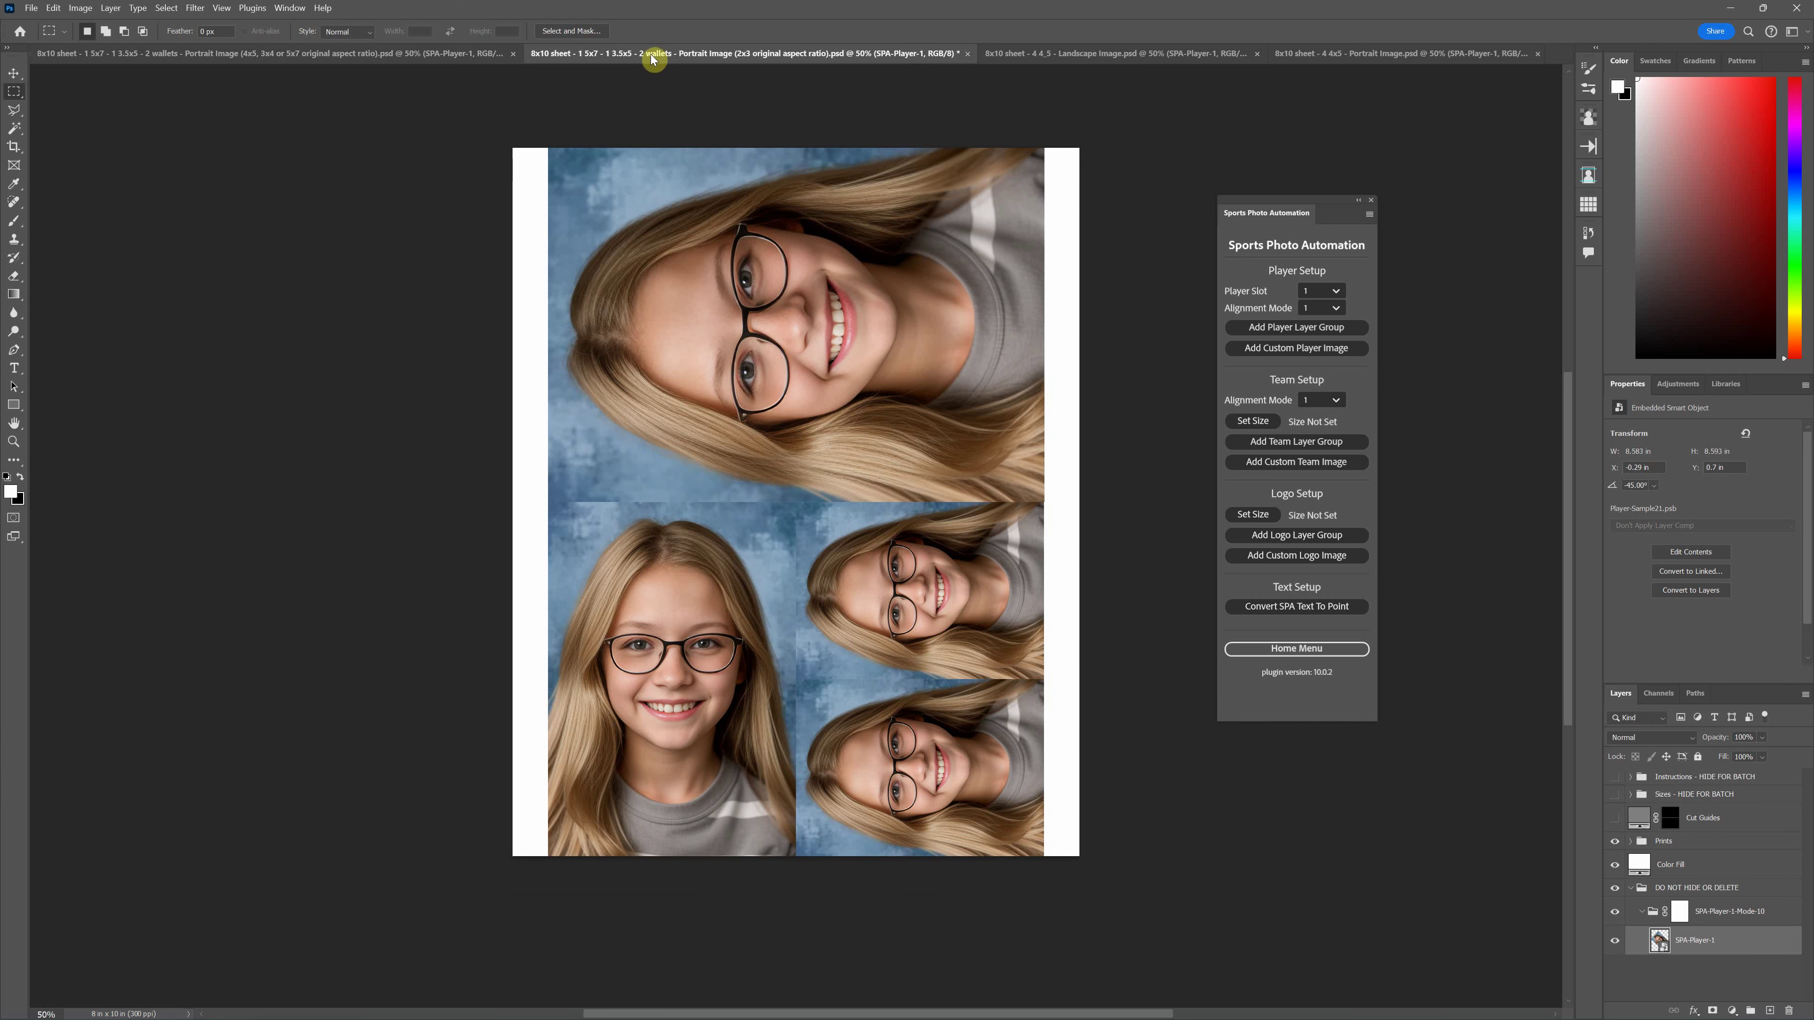
key("ctrl+0")
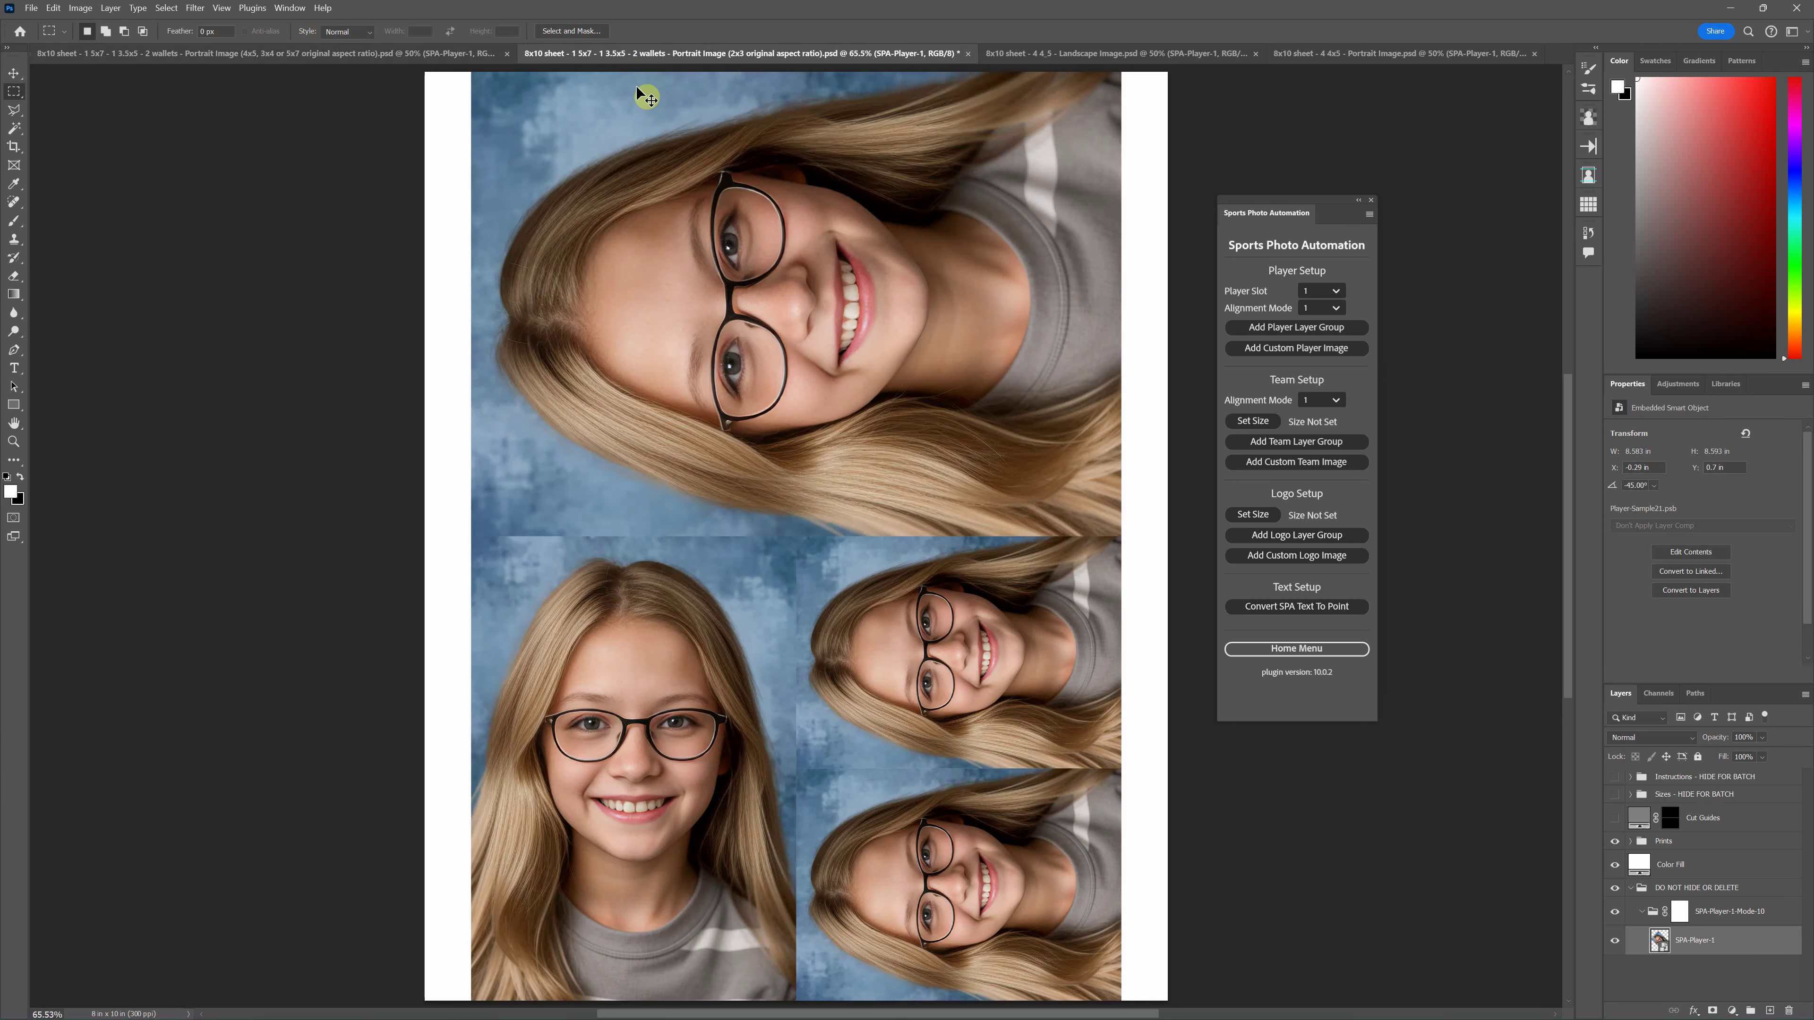
left_click(315, 55)
key("ctrl+0")
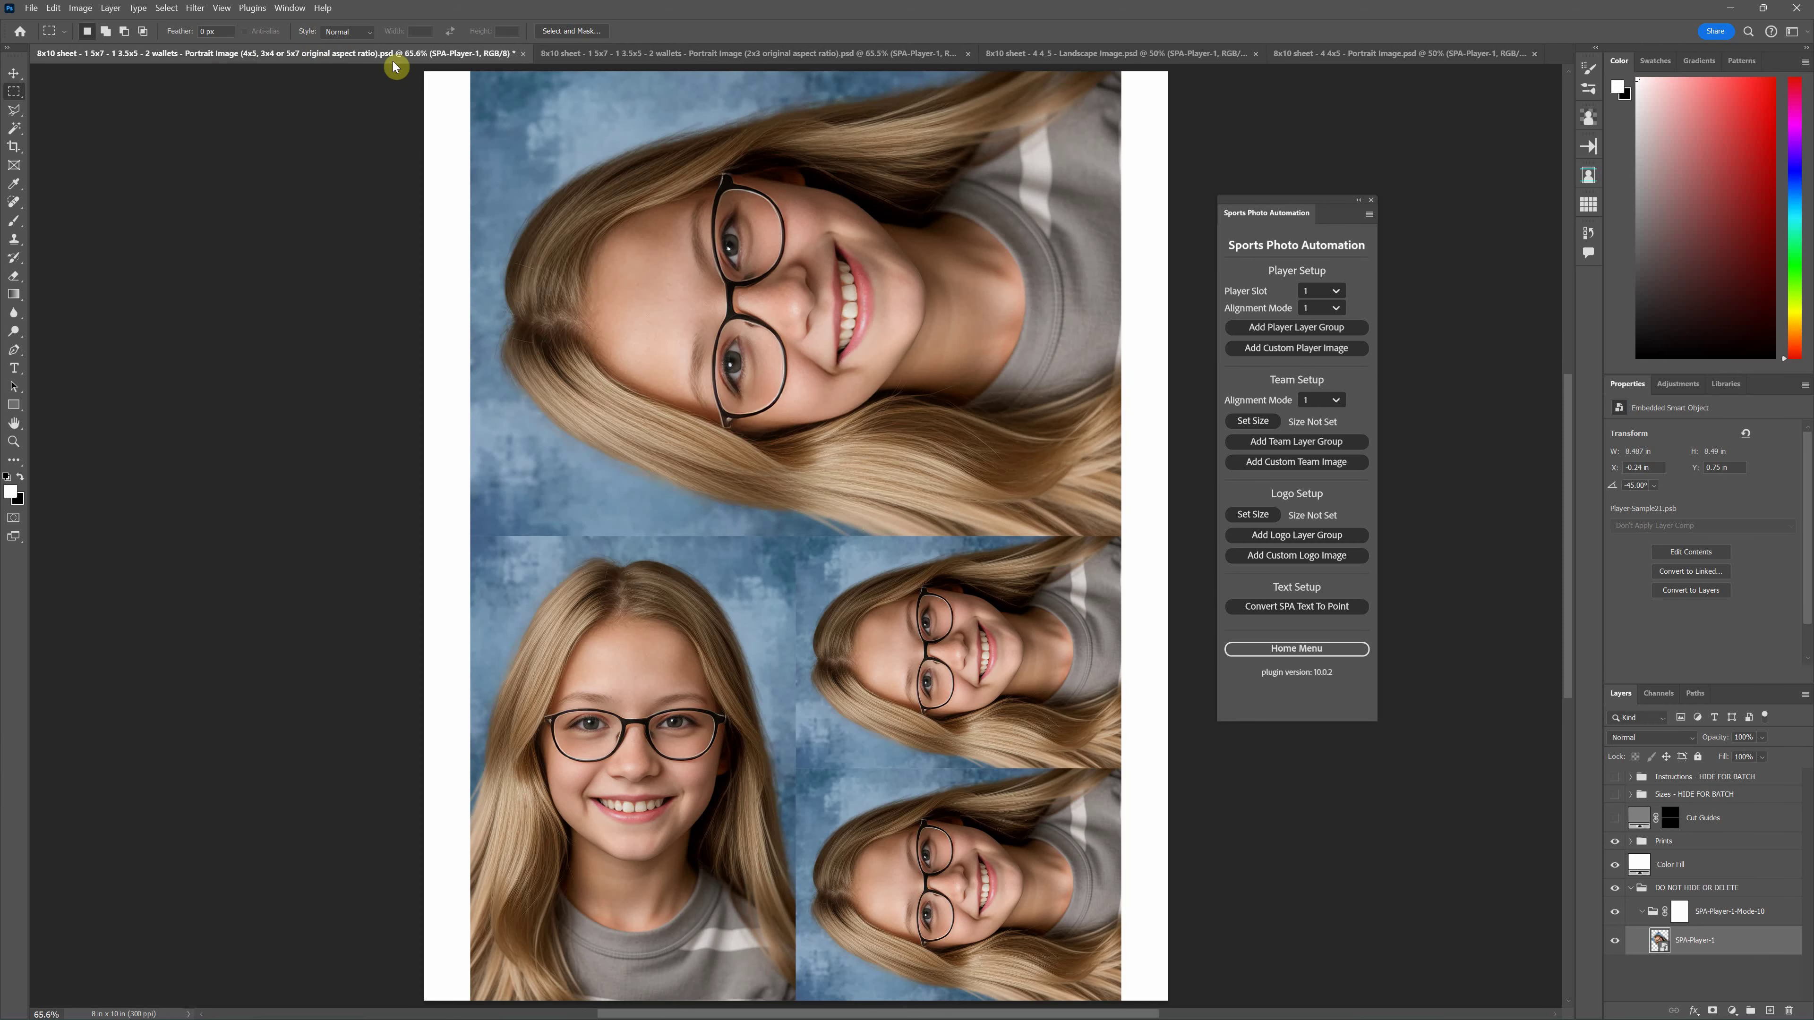
left_click(571, 54)
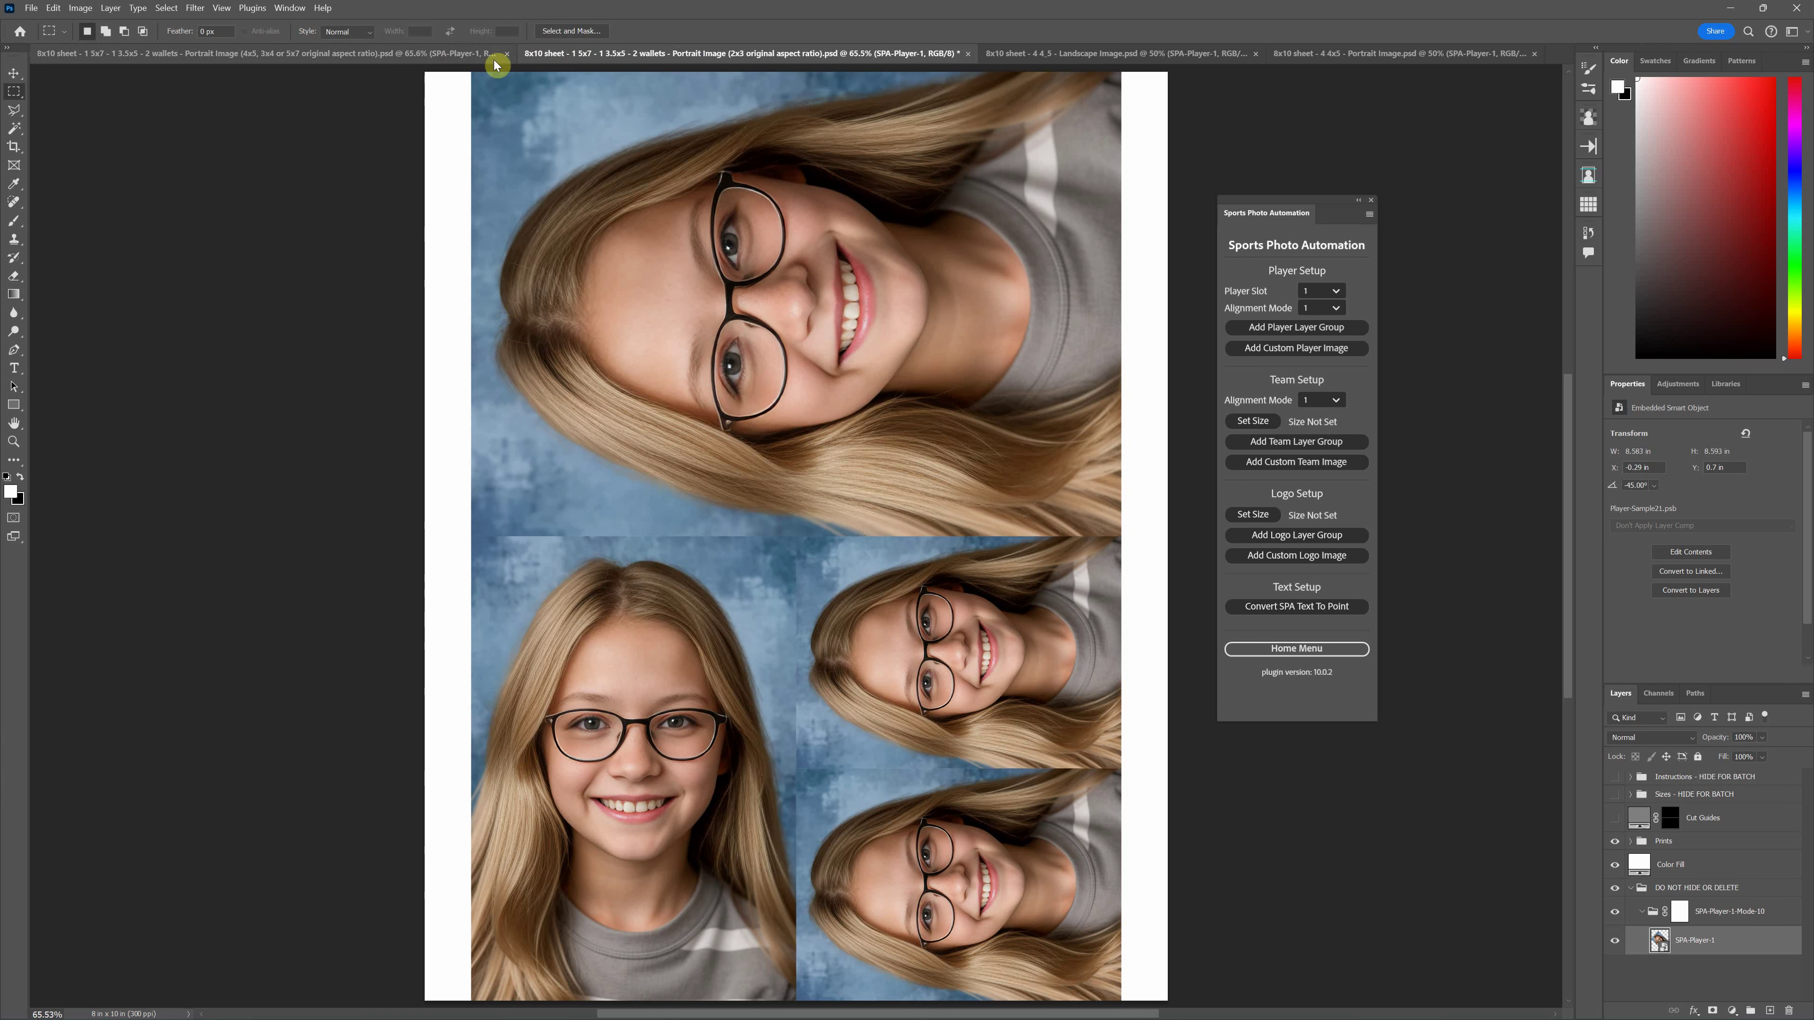
left_click(412, 55)
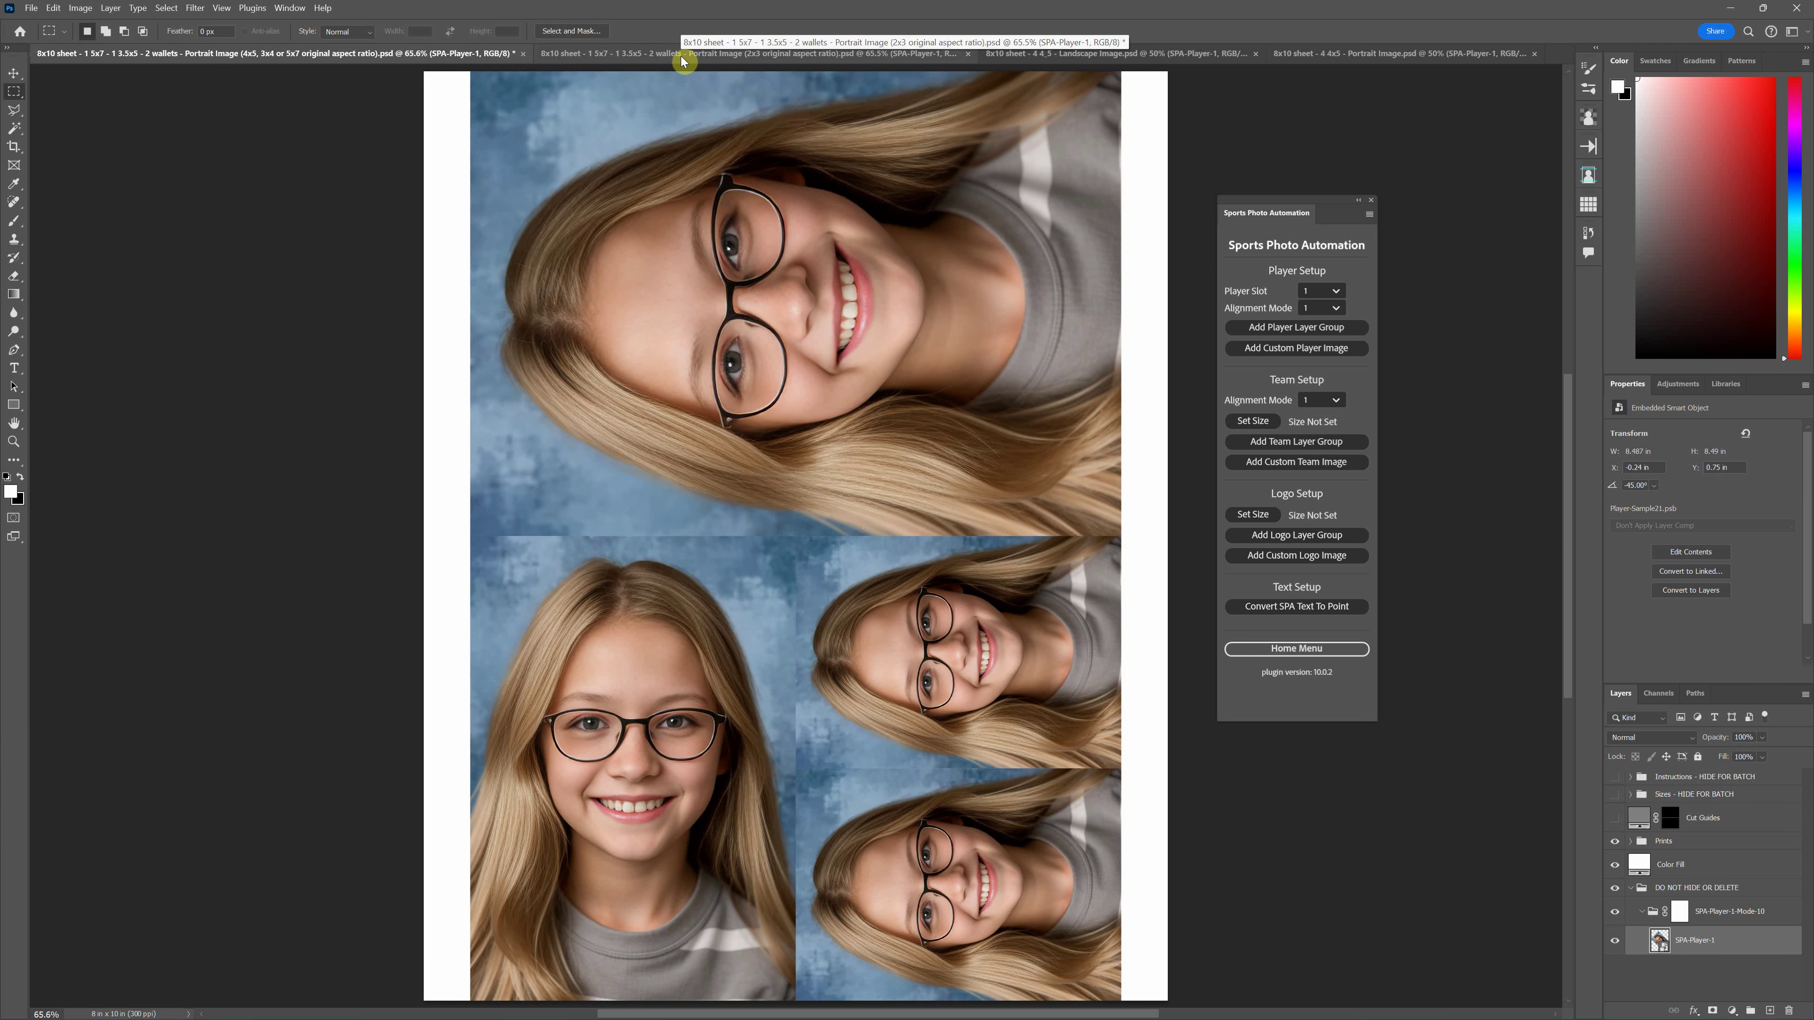
left_click(640, 55)
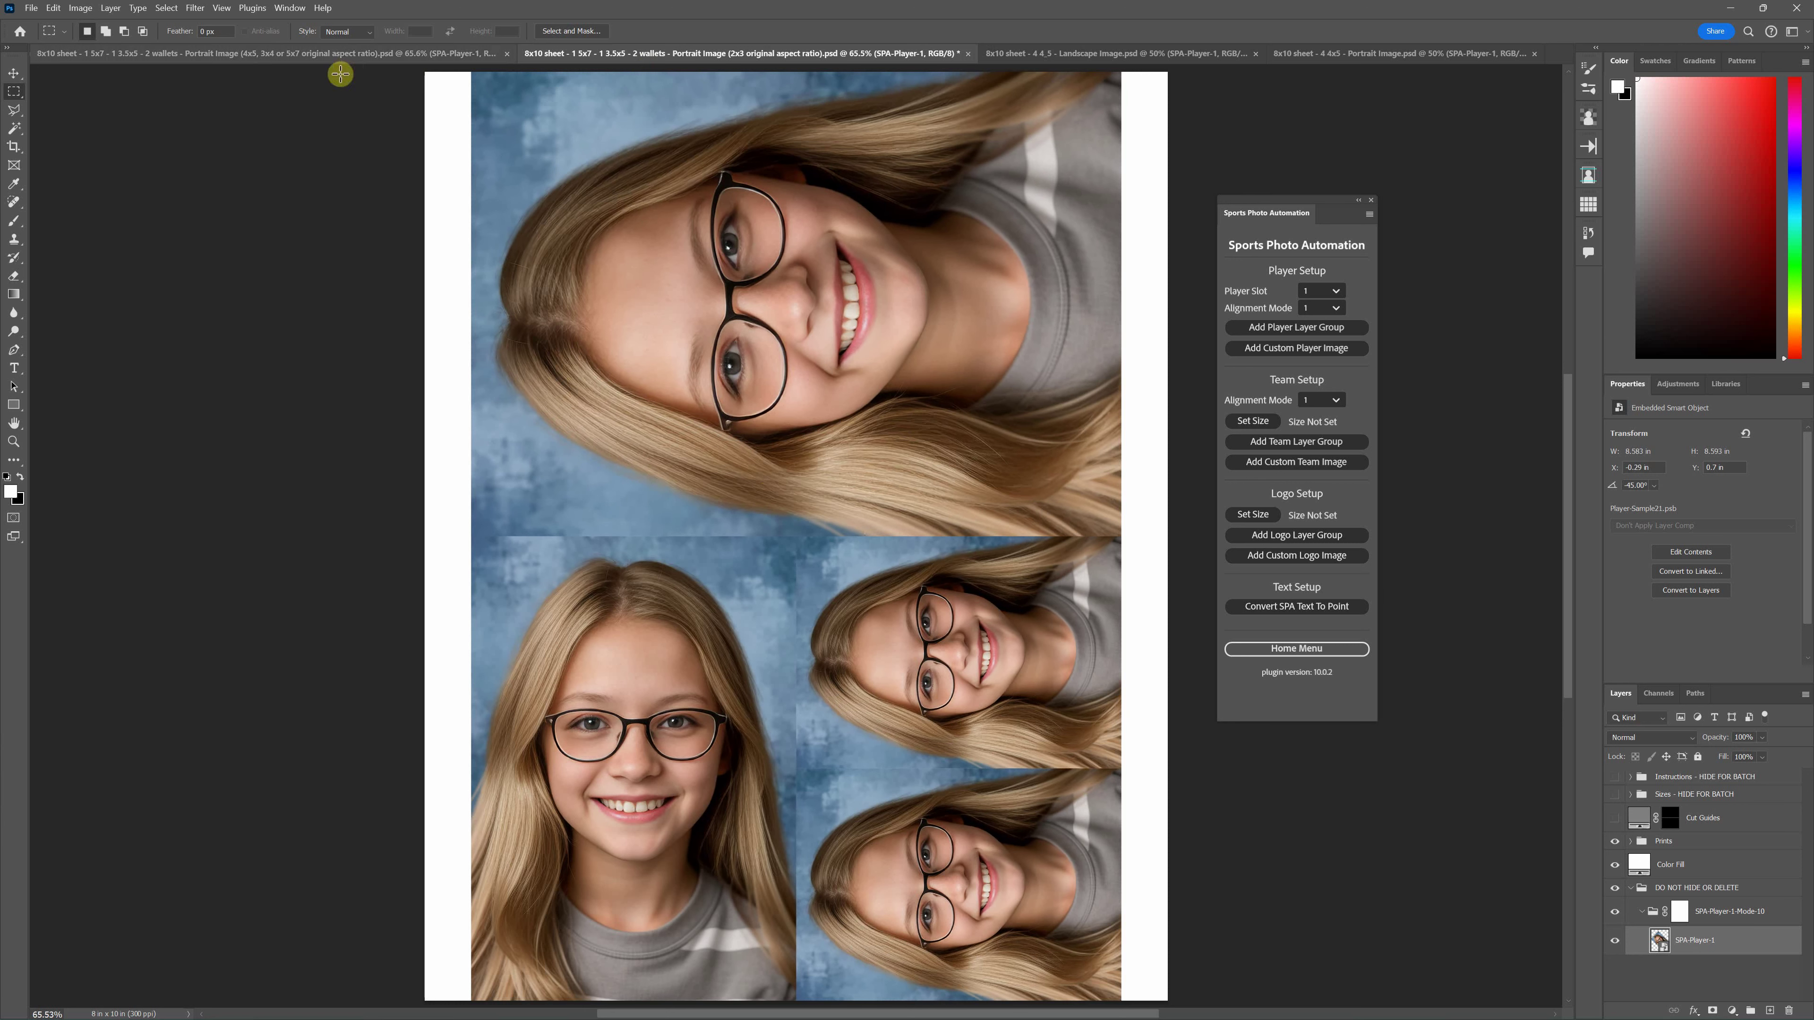
left_click(401, 57)
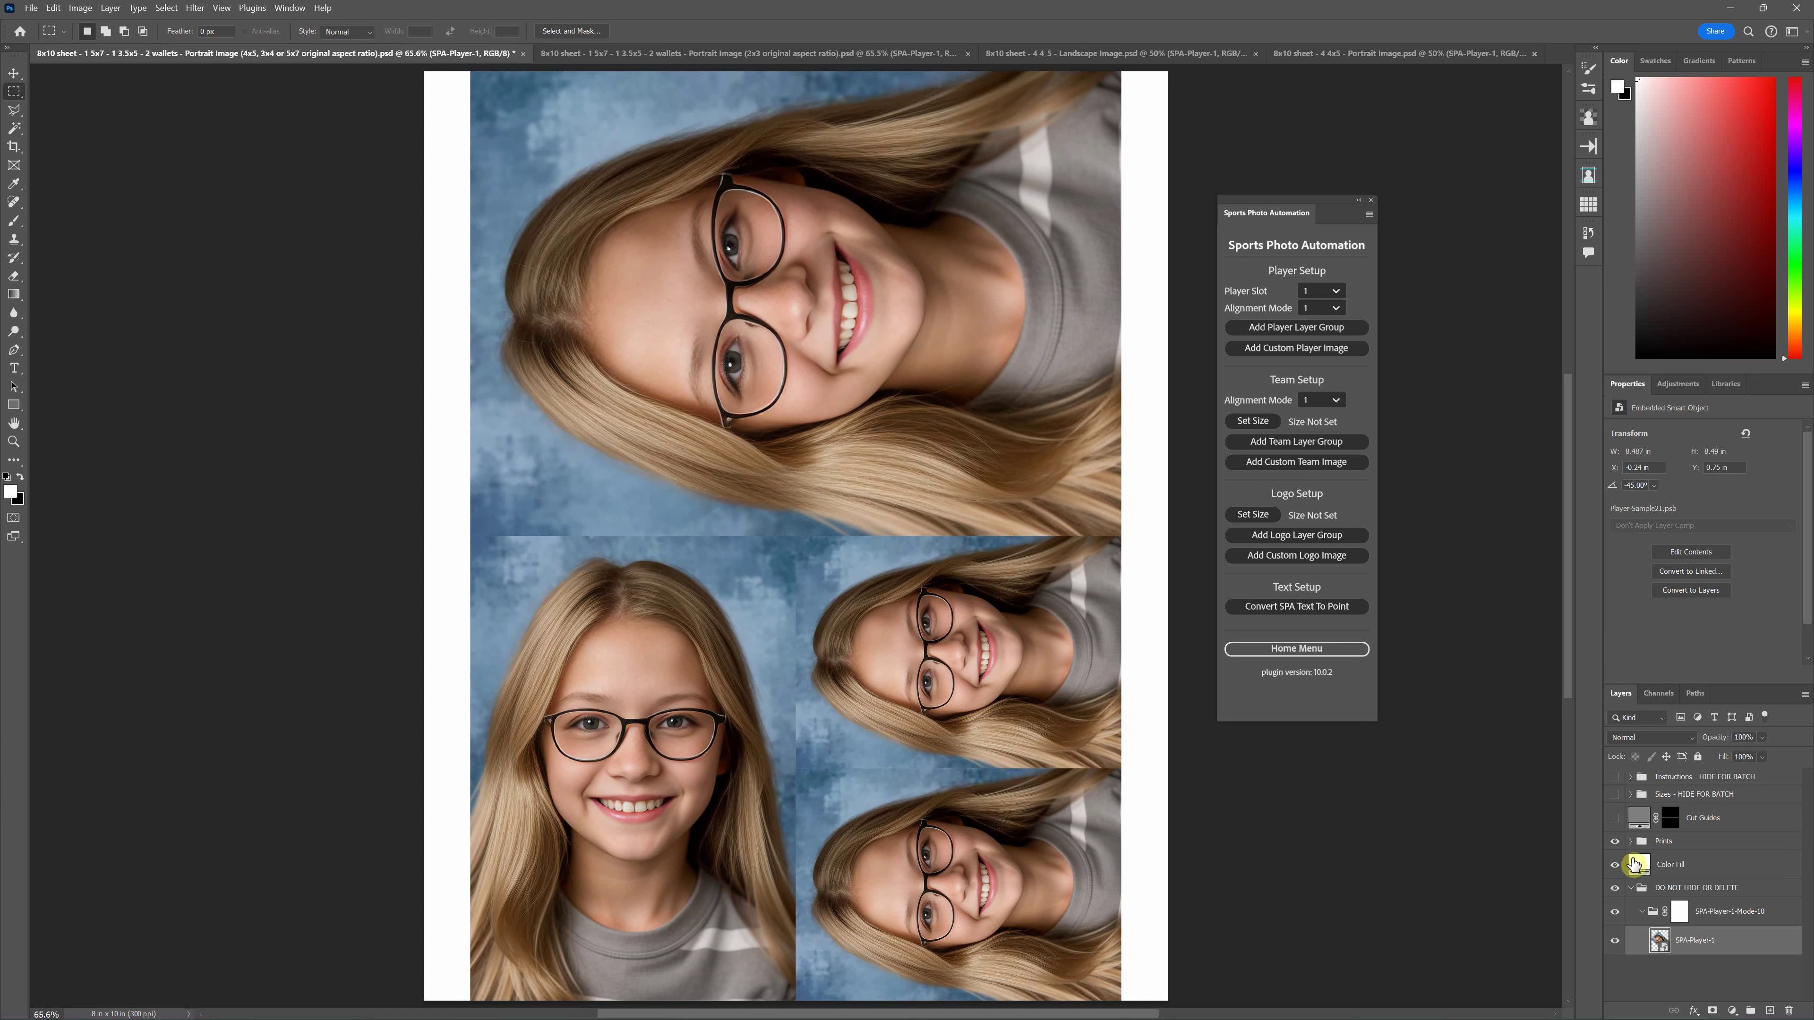
Step: Expand the Prints group in the Layers panel of both the 4x5 and 2x3 sheets
left_click(1630, 843)
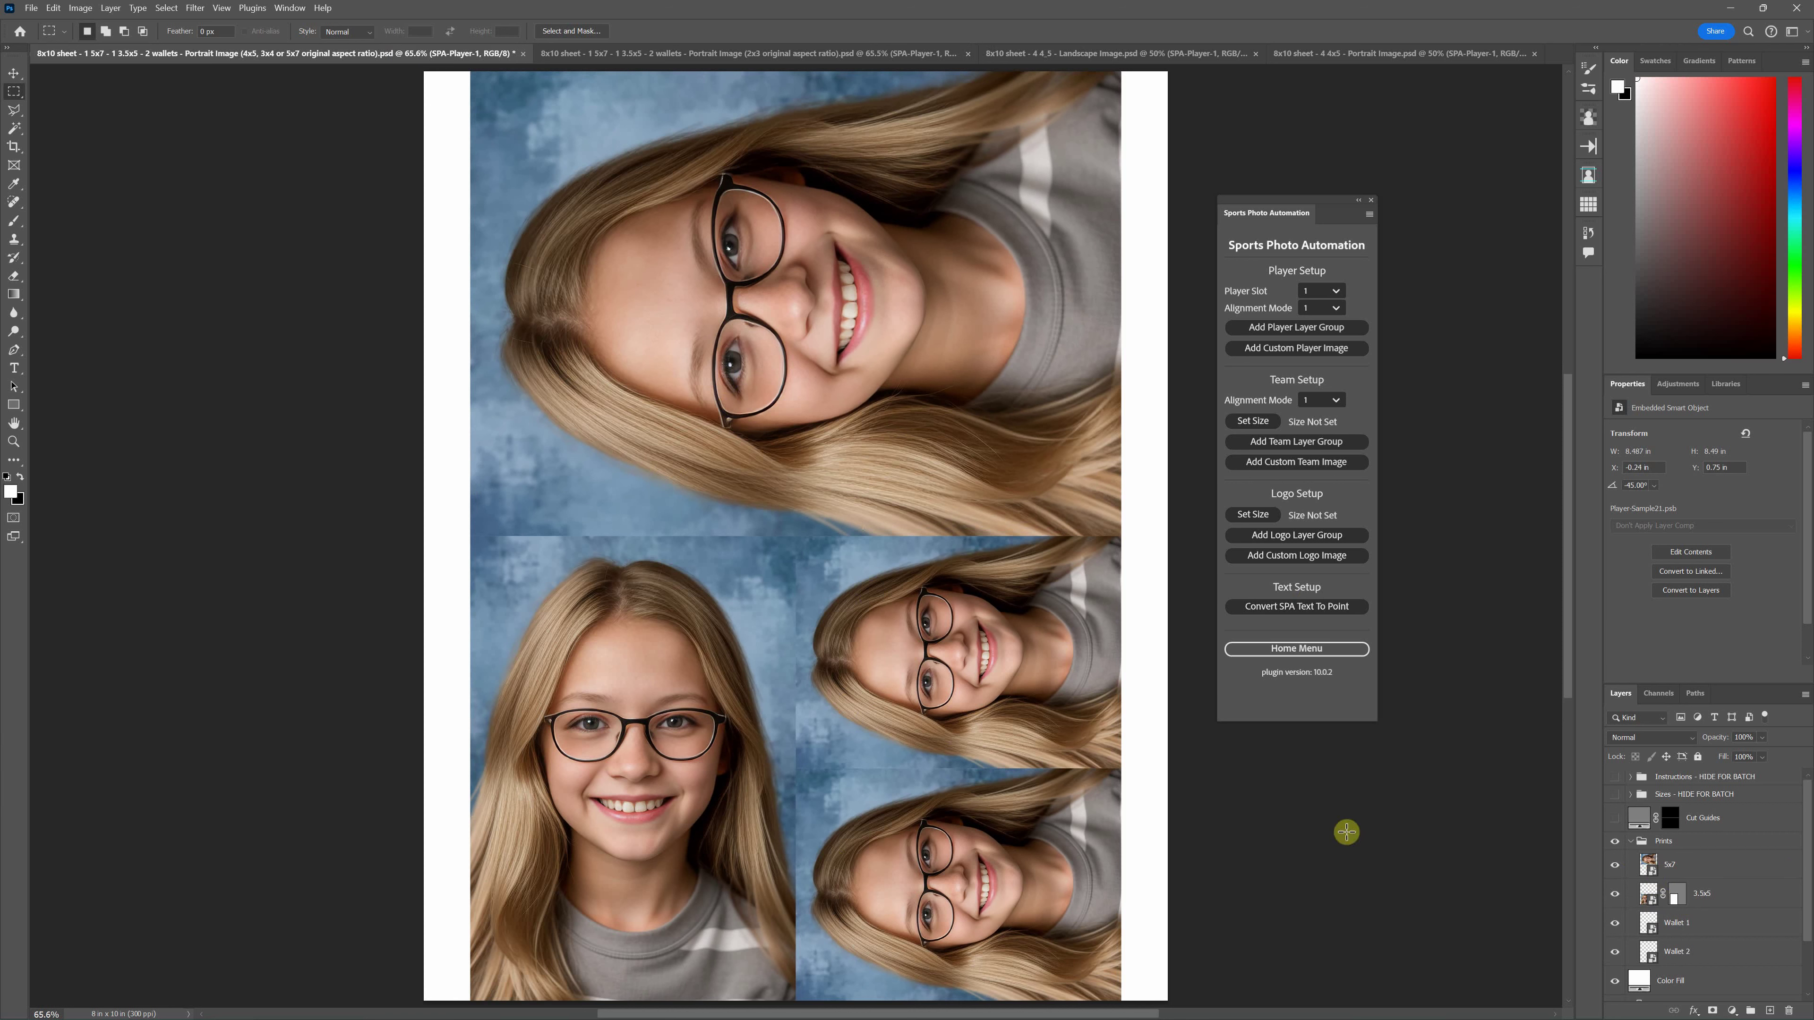
left_click(592, 55)
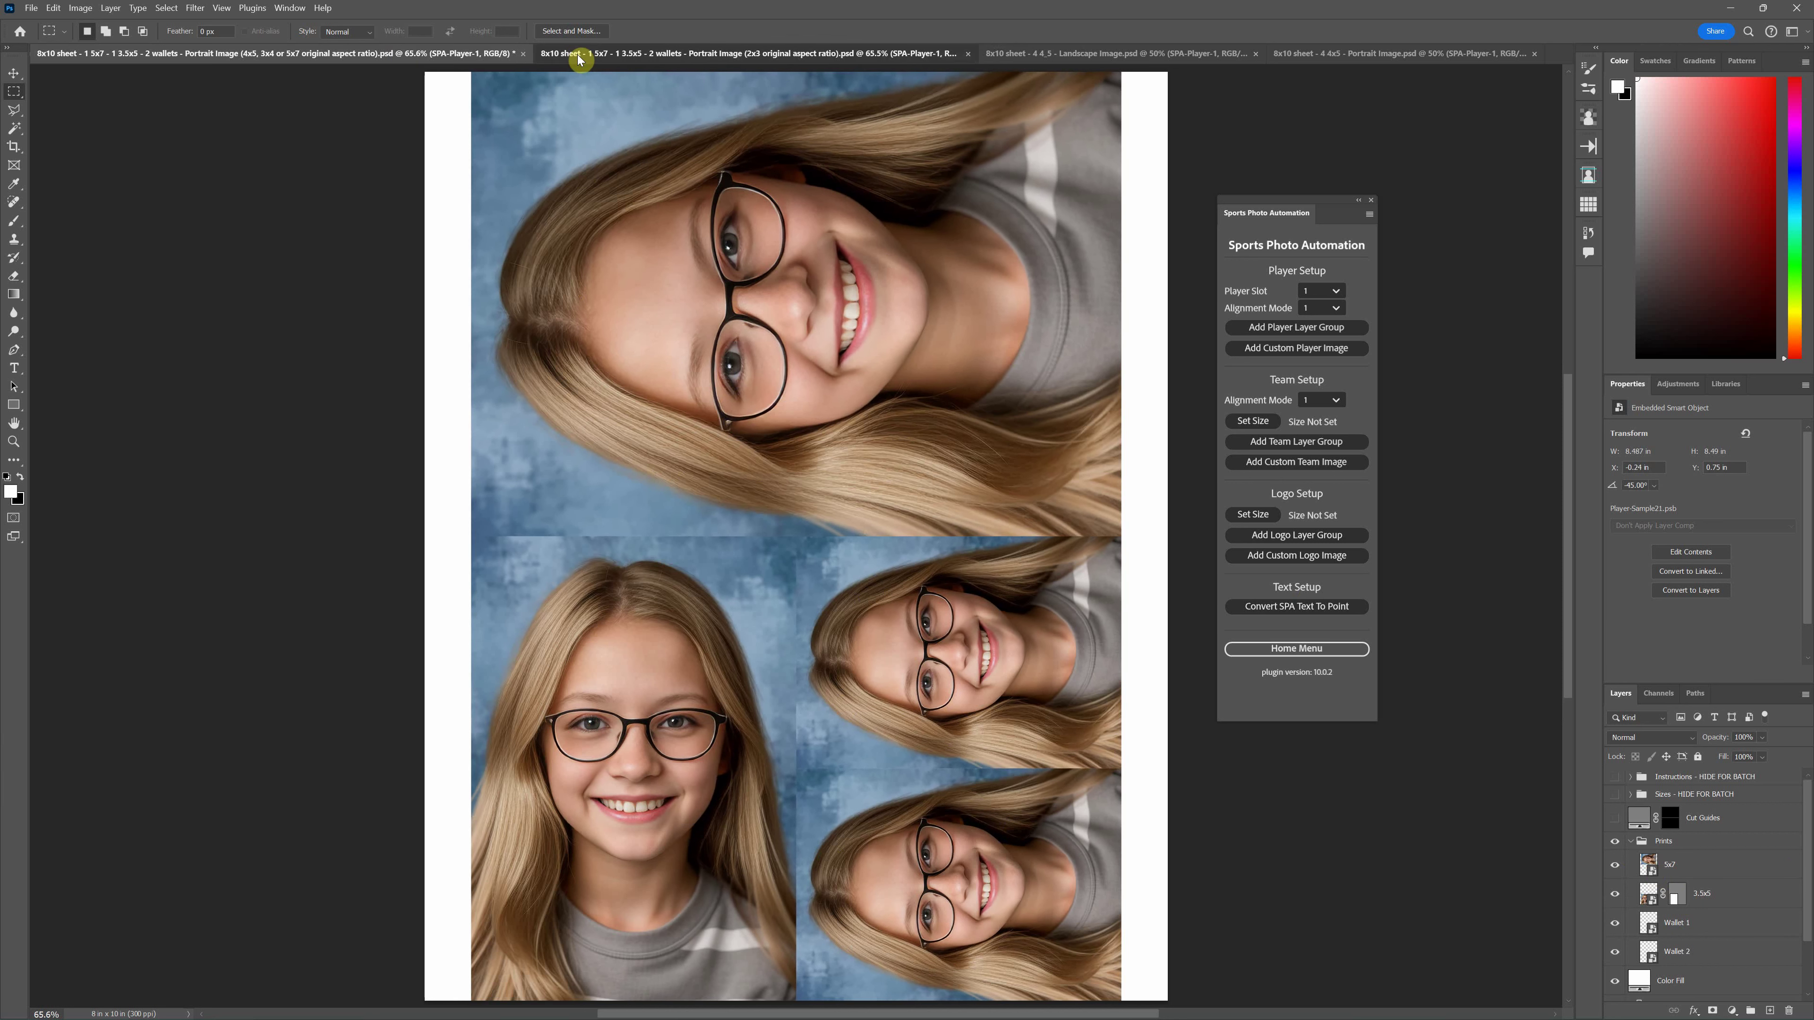
left_click(1630, 841)
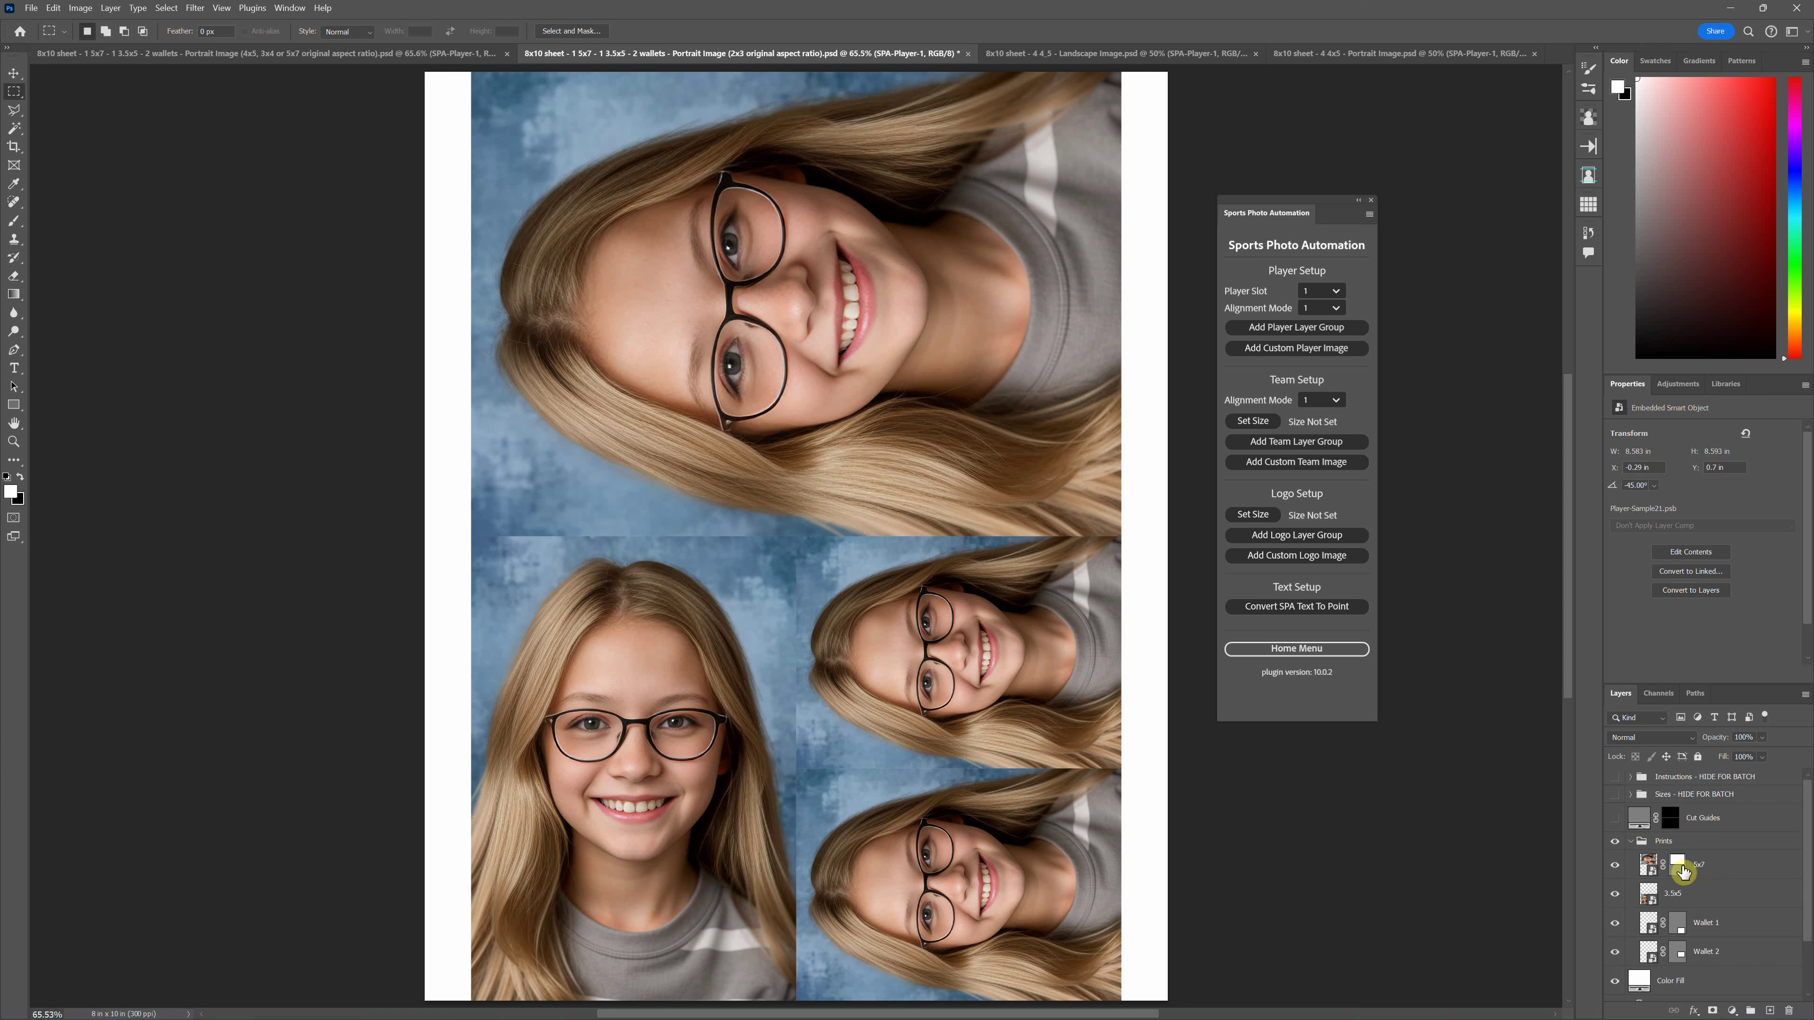
Step: Compare the 3.5x5, 5x7, Wallet 1 and Wallet 2 layer sizes across both sheet versions
left_click(472, 68)
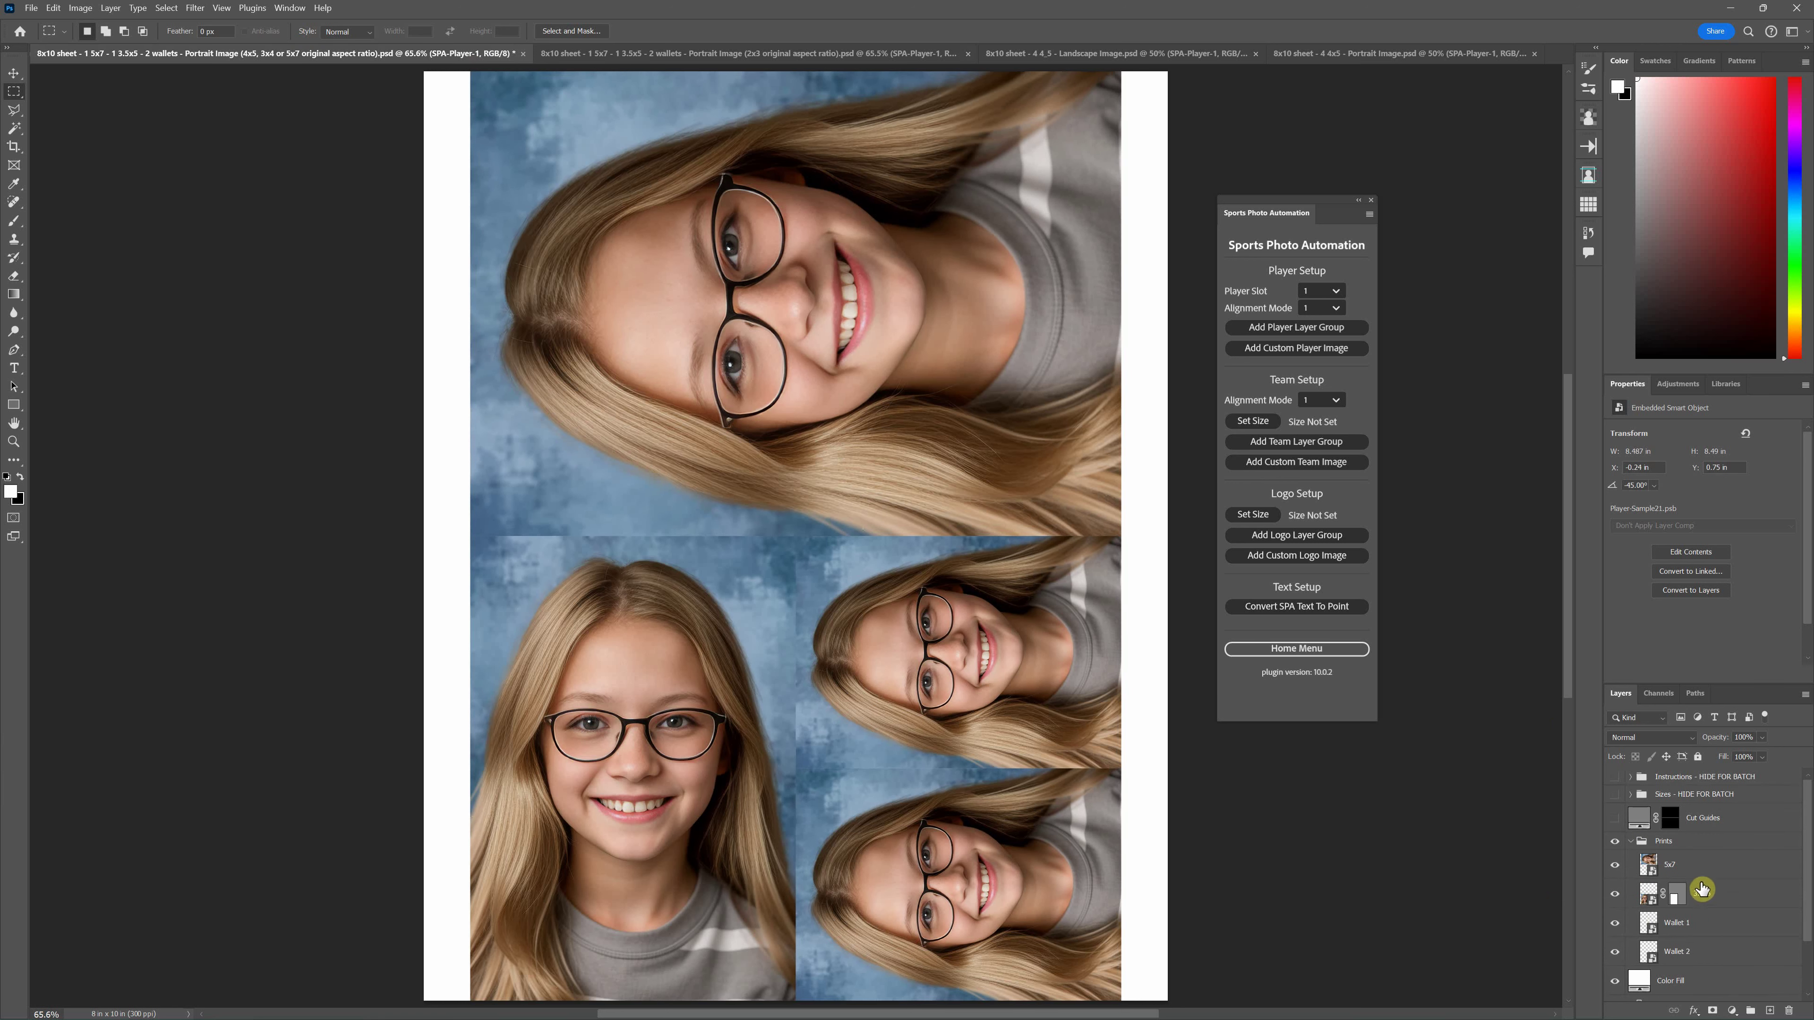
left_click(1738, 901)
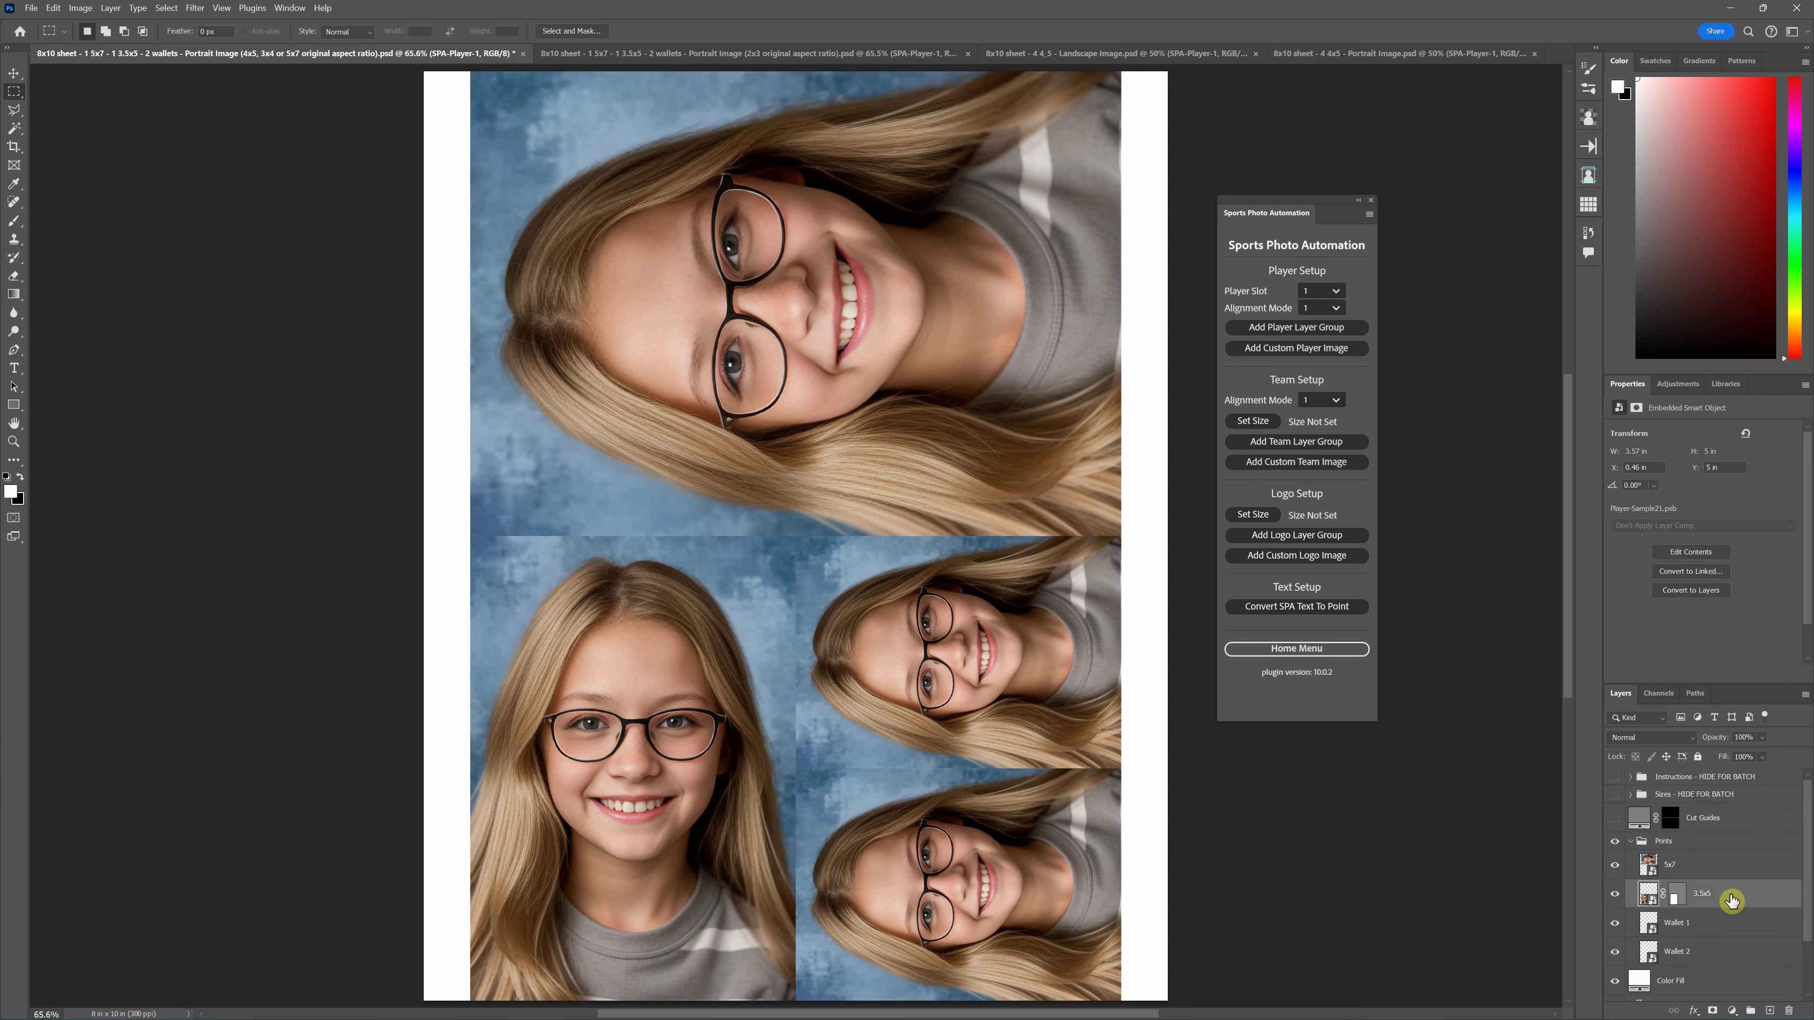
left_click(620, 57)
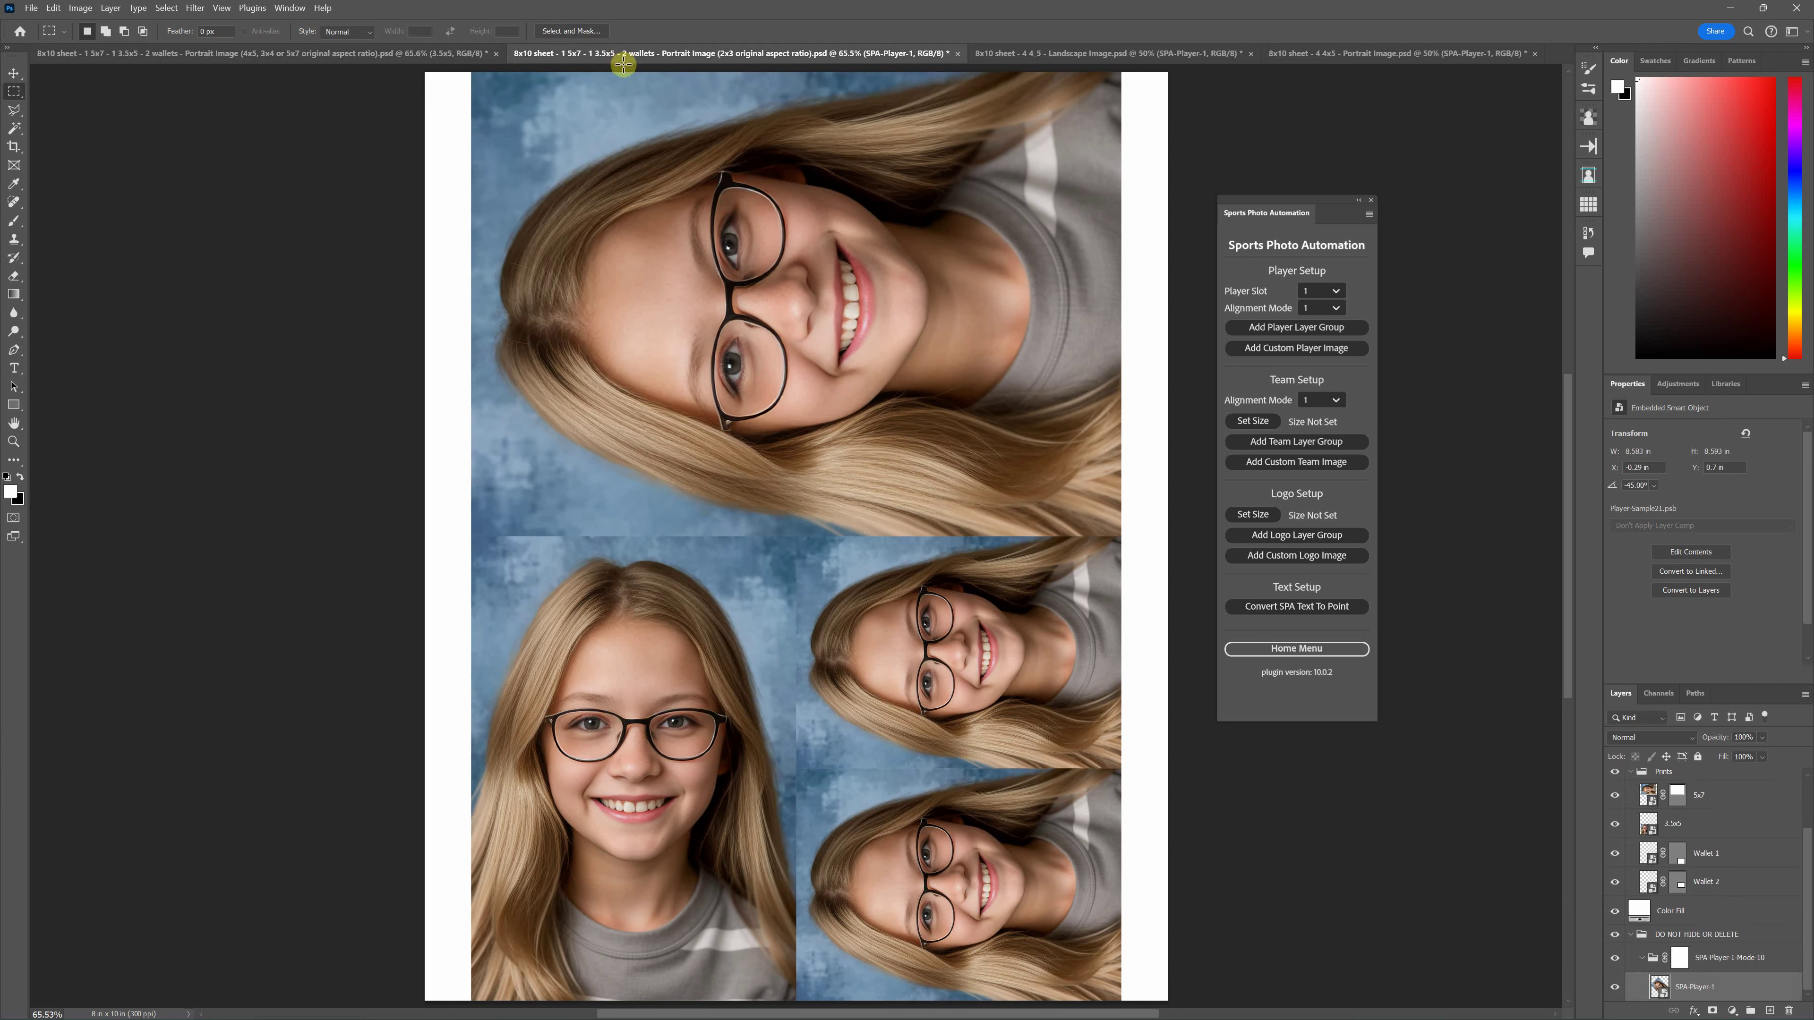
scroll(1706, 836, "up", 2)
left_click(1721, 832)
left_click(1735, 892)
left_click(1736, 920)
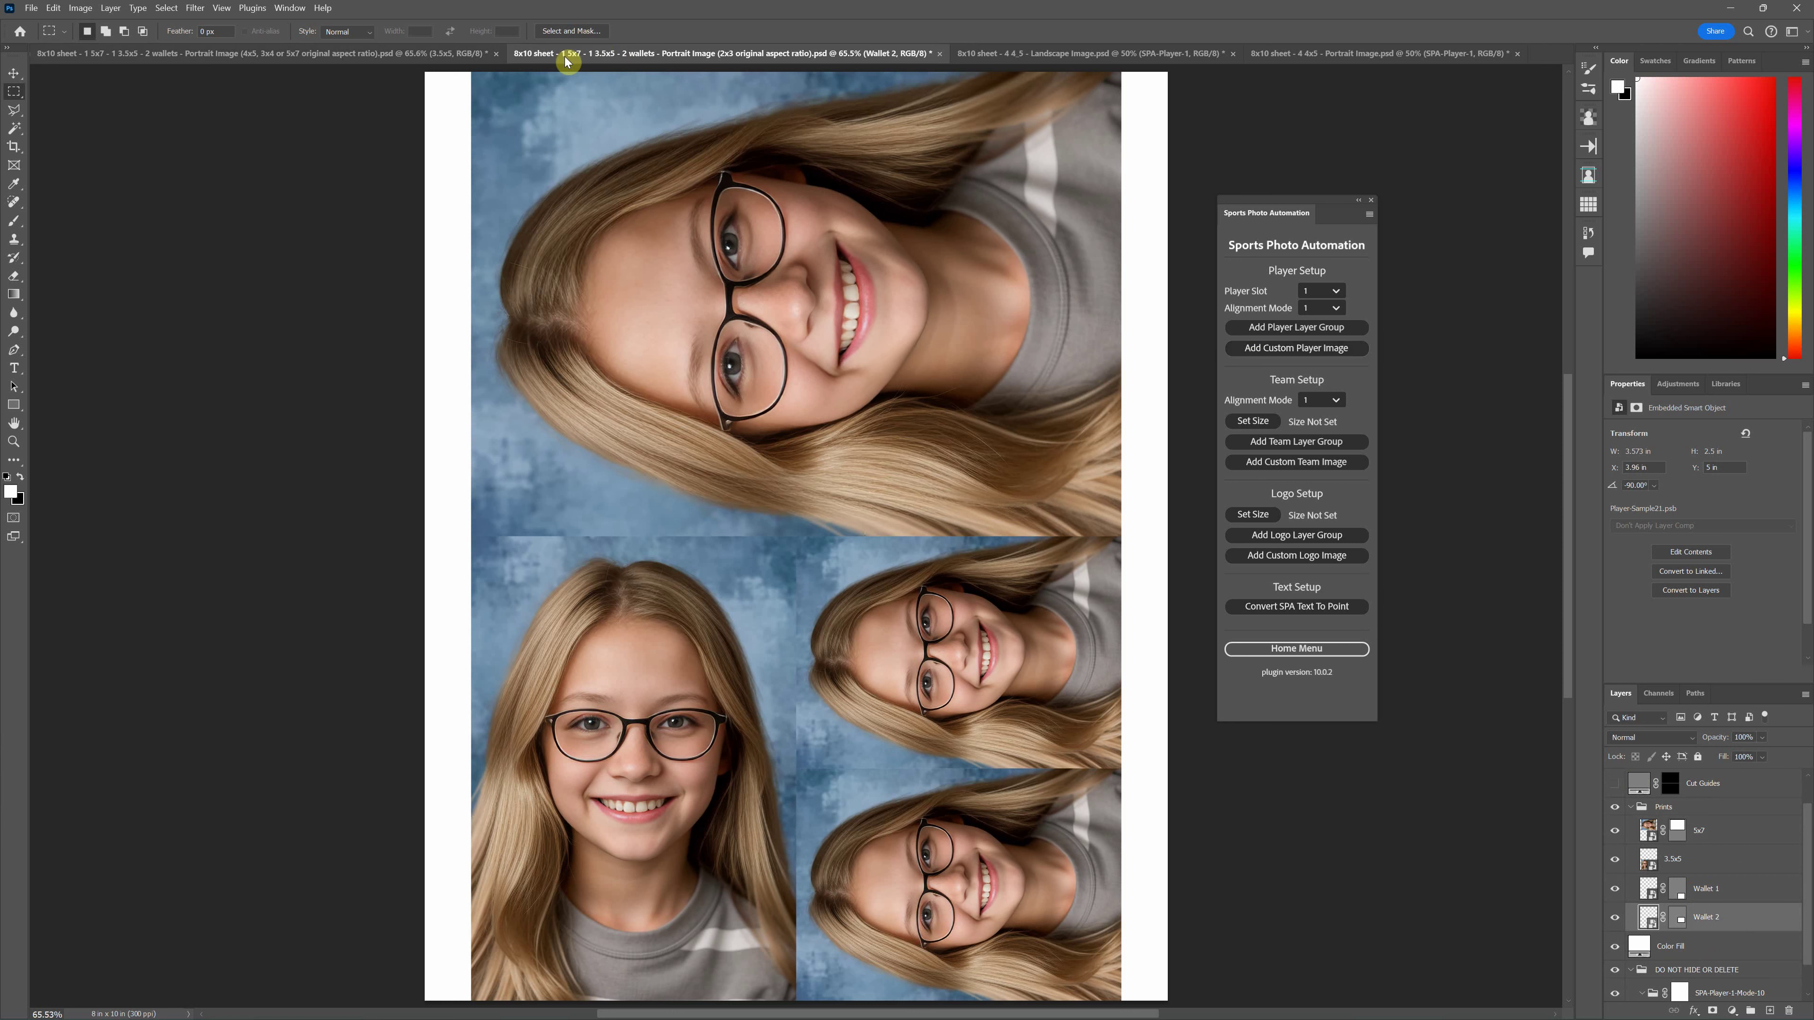
left_click(455, 56)
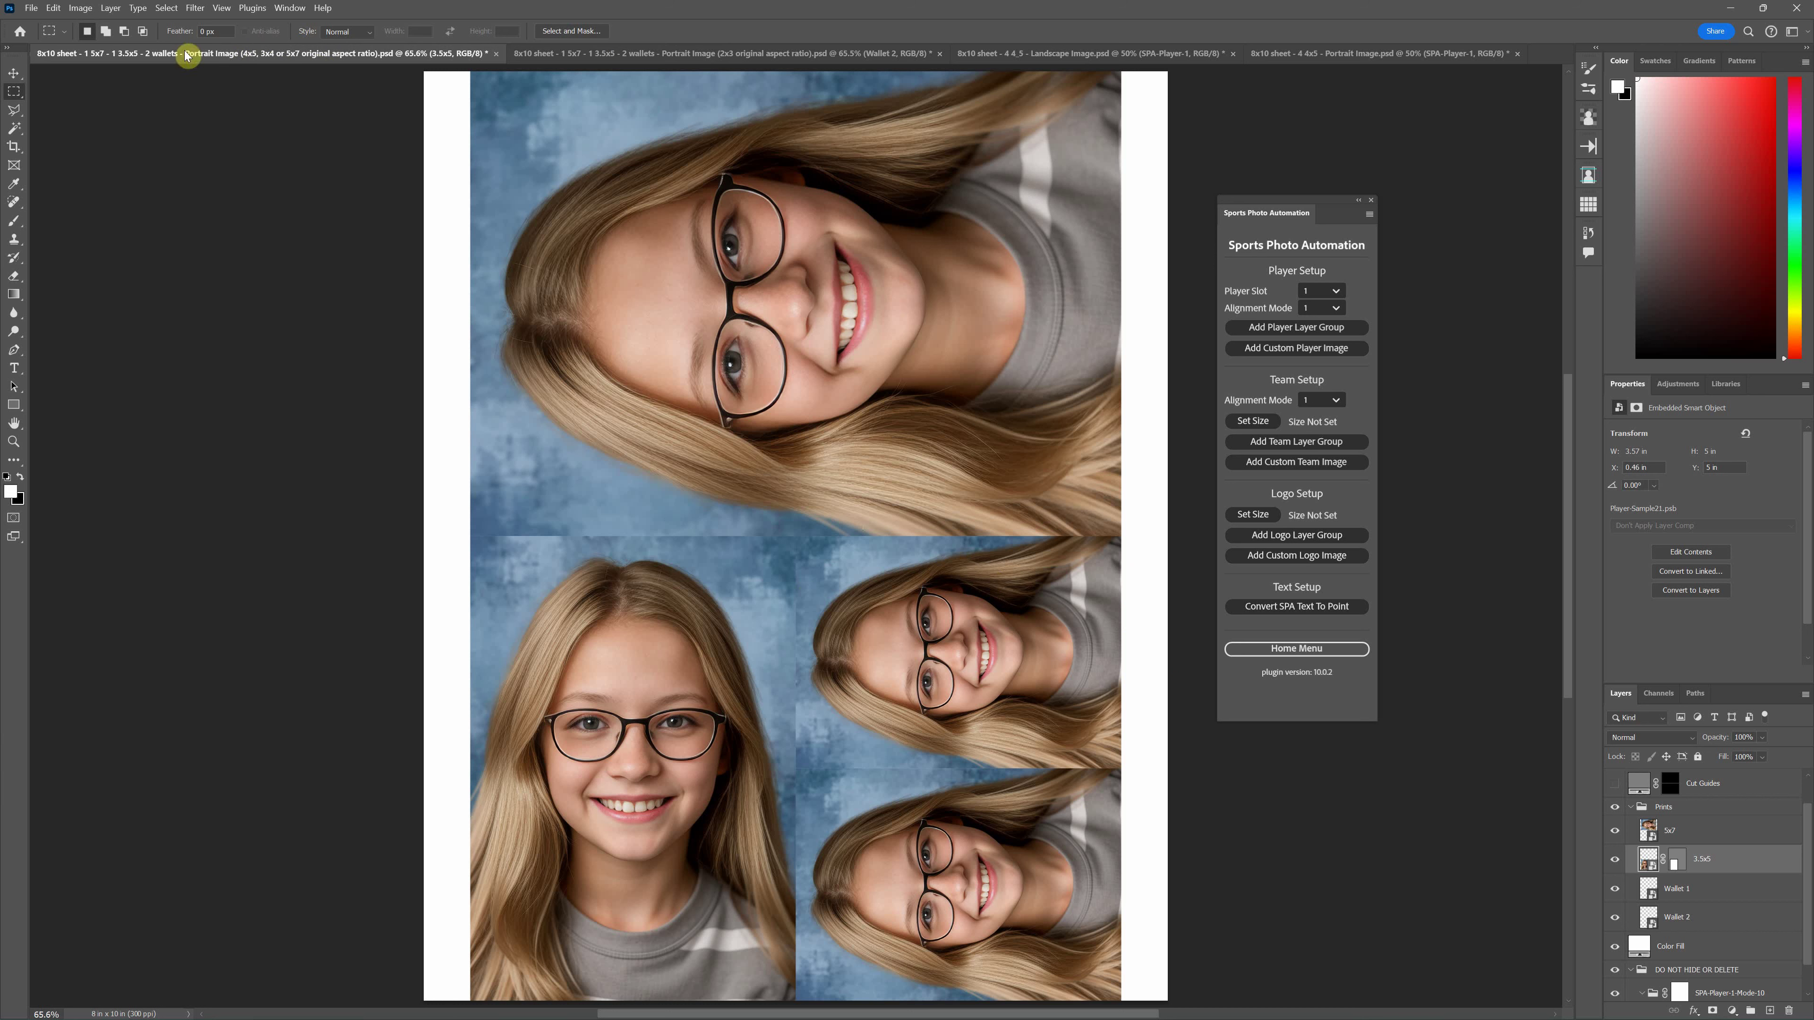
Step: Close all other open documents without saving, applying the choice to all
left_click(30, 8)
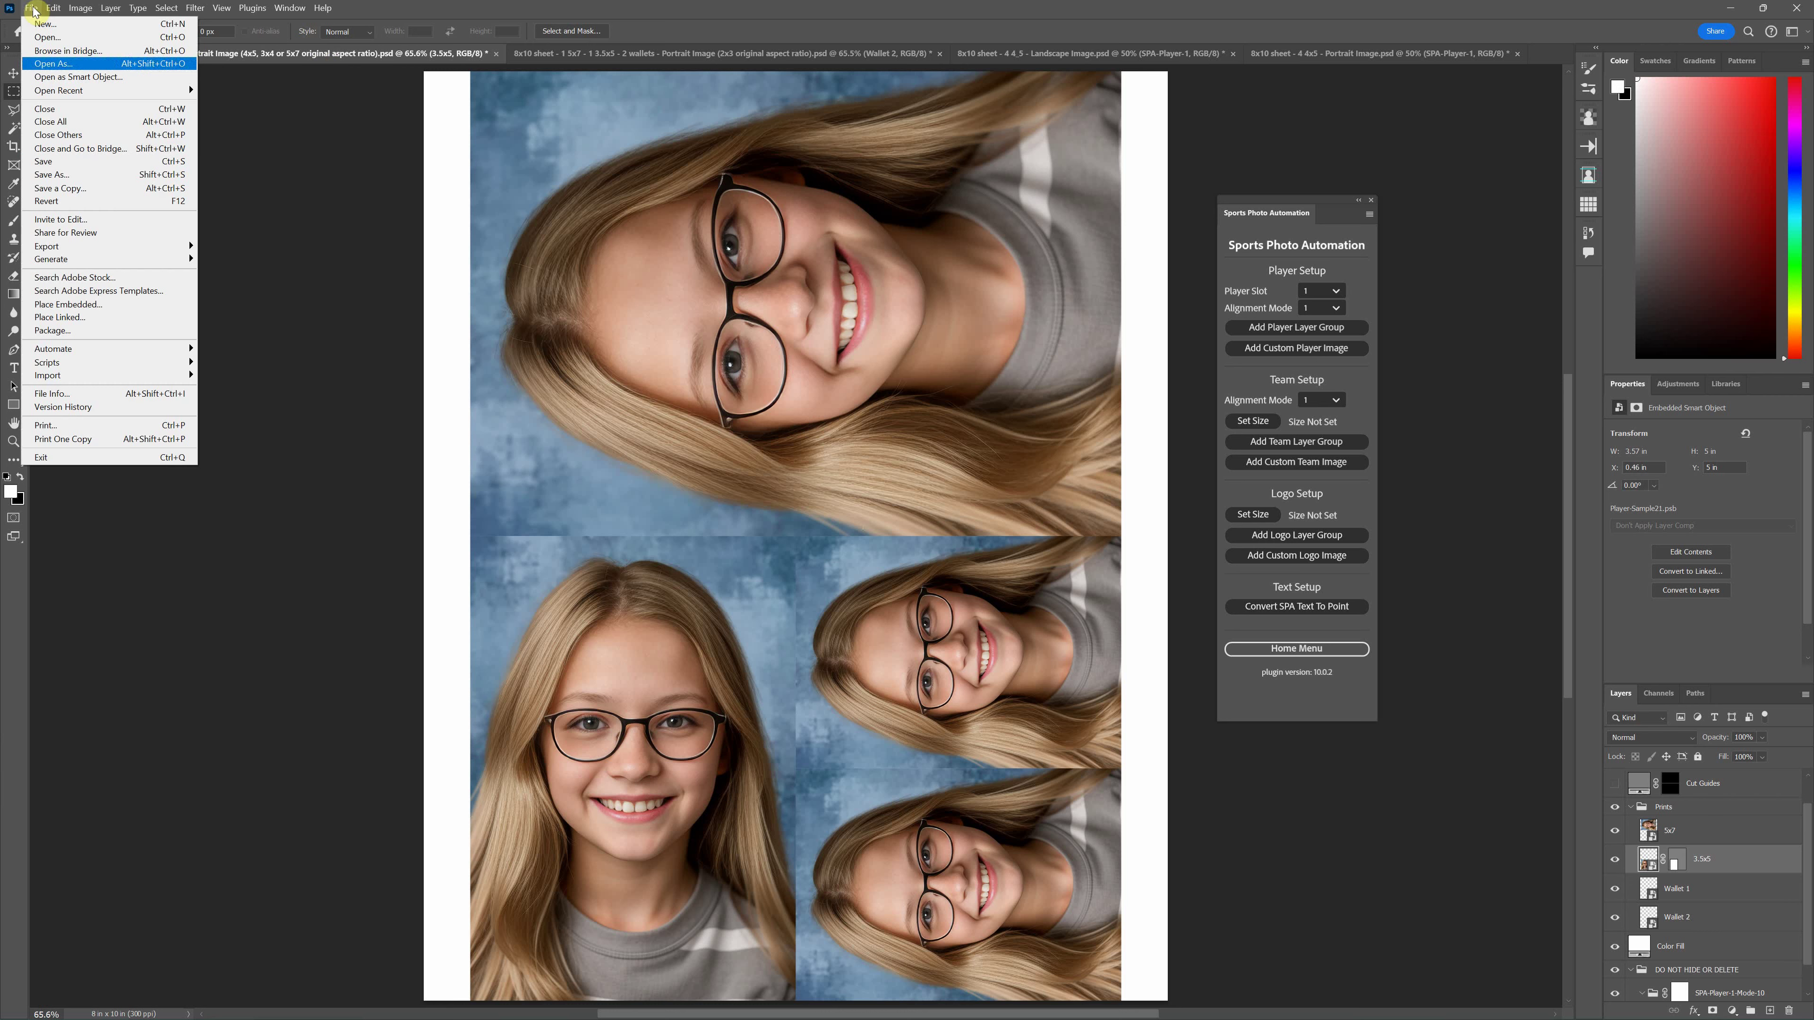
left_click(66, 133)
left_click(868, 412)
left_click(944, 386)
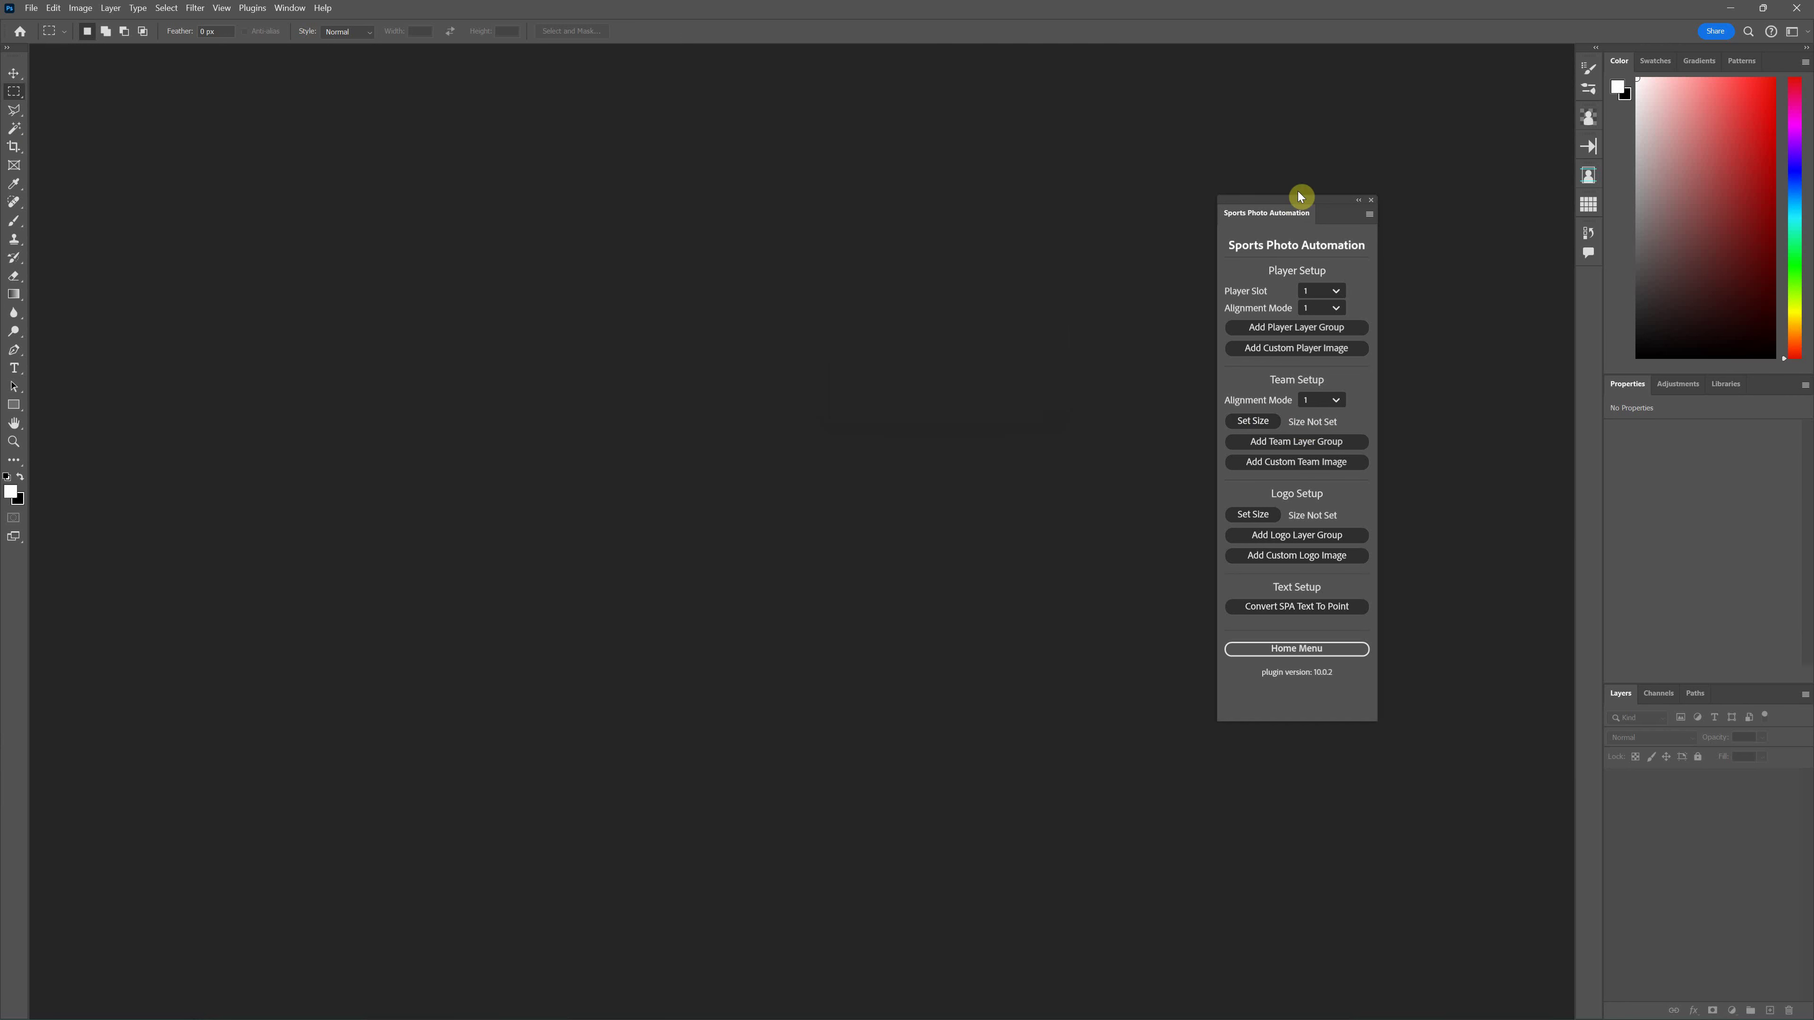
Step: Set the batch template to the 4x5-ratio 8x10 two-wallet portrait sheet and run the batch
left_click_drag(1293, 205, 1443, 127)
left_click(1451, 570)
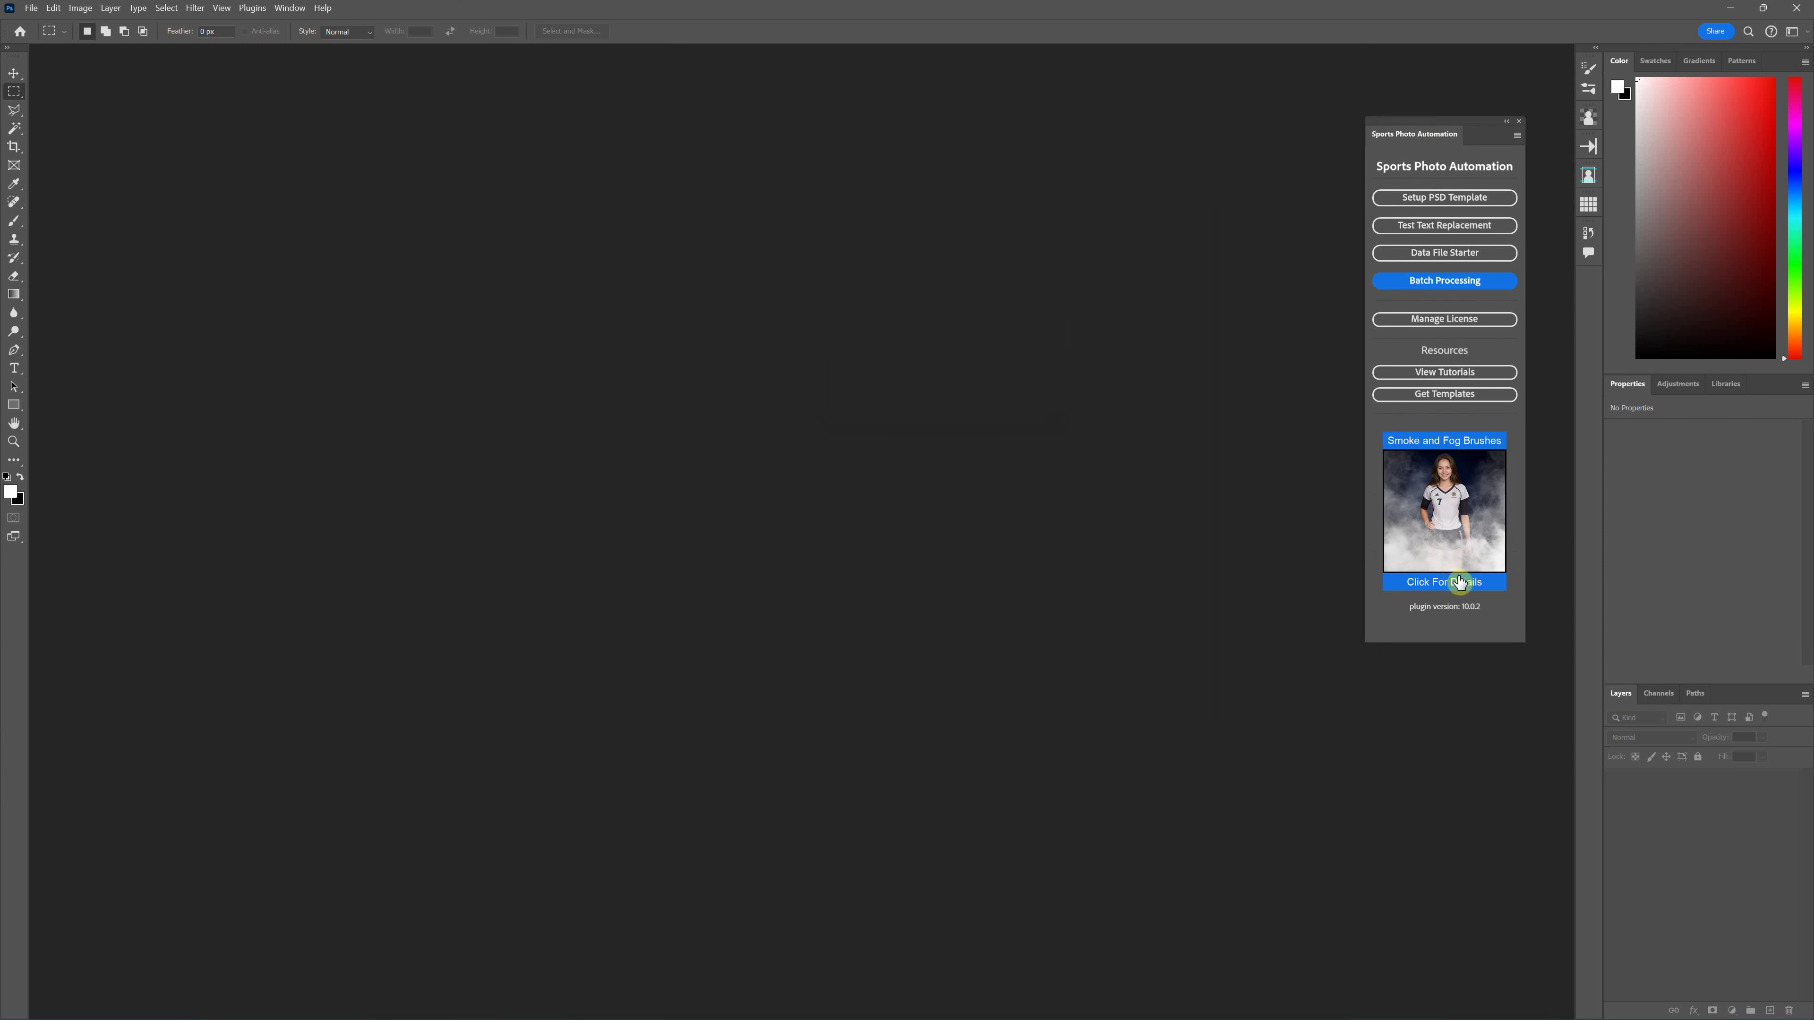
left_click(1463, 273)
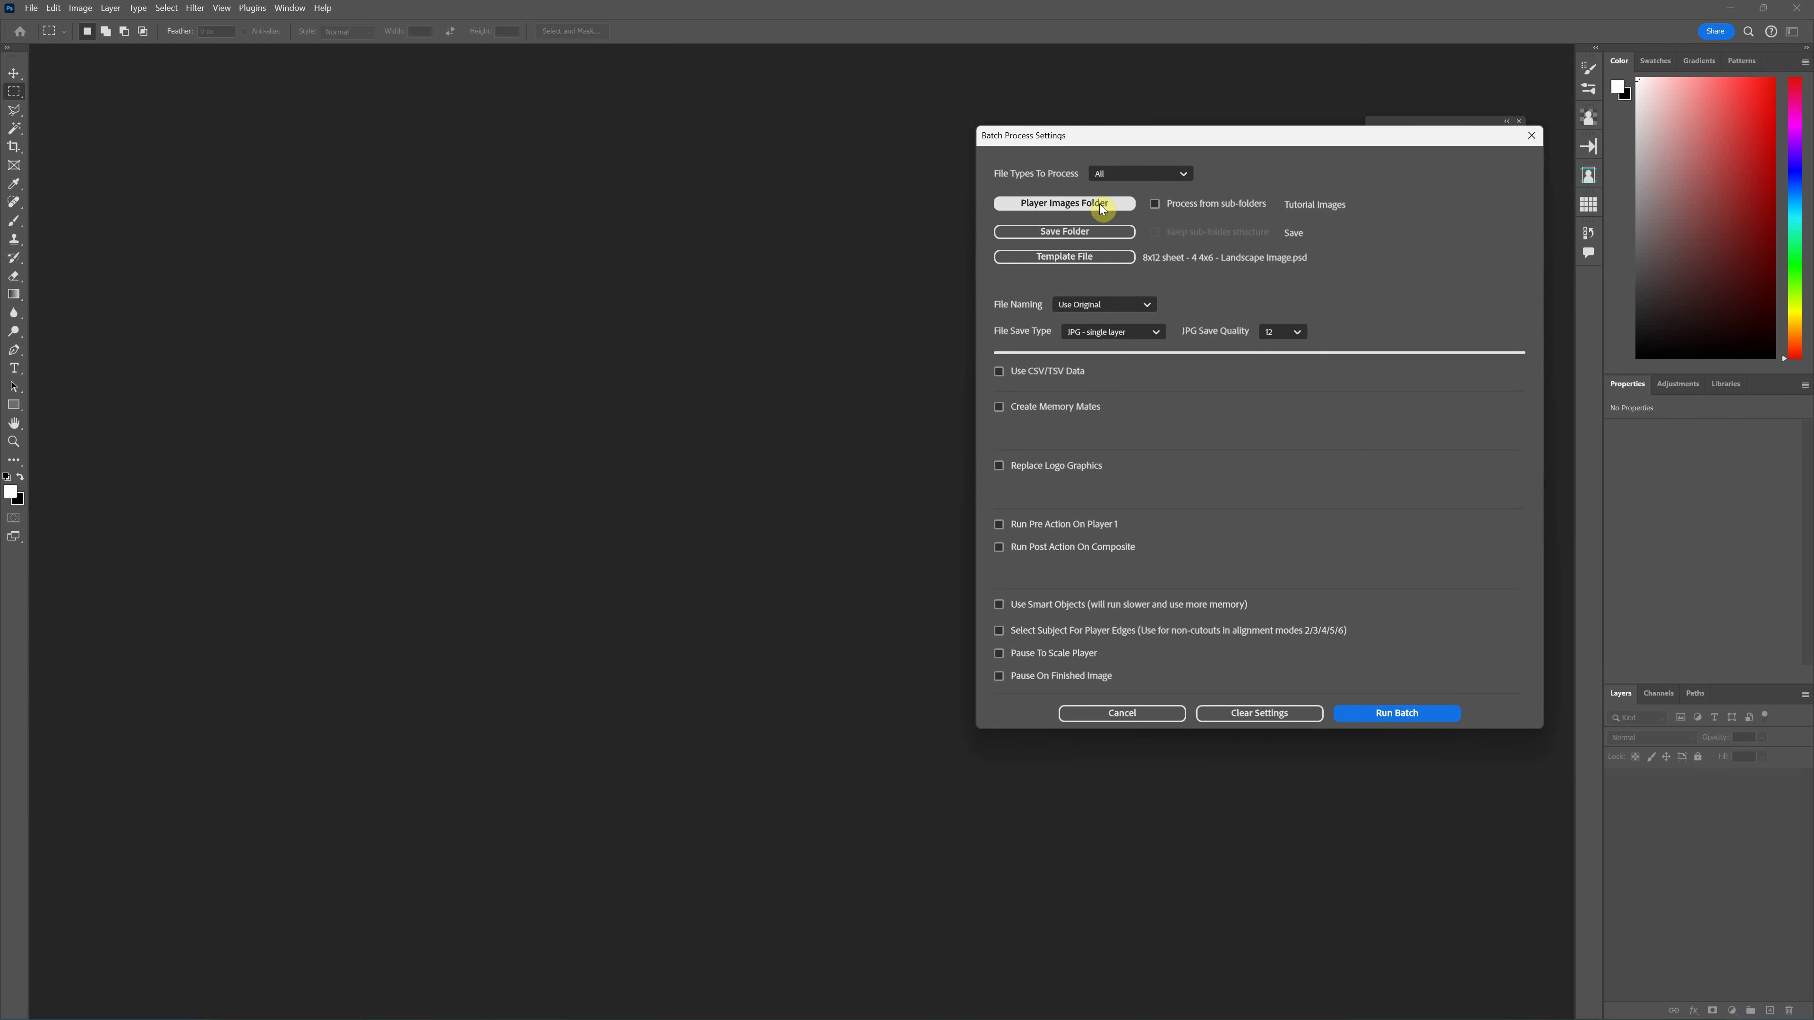
left_click(1112, 257)
left_click(618, 185)
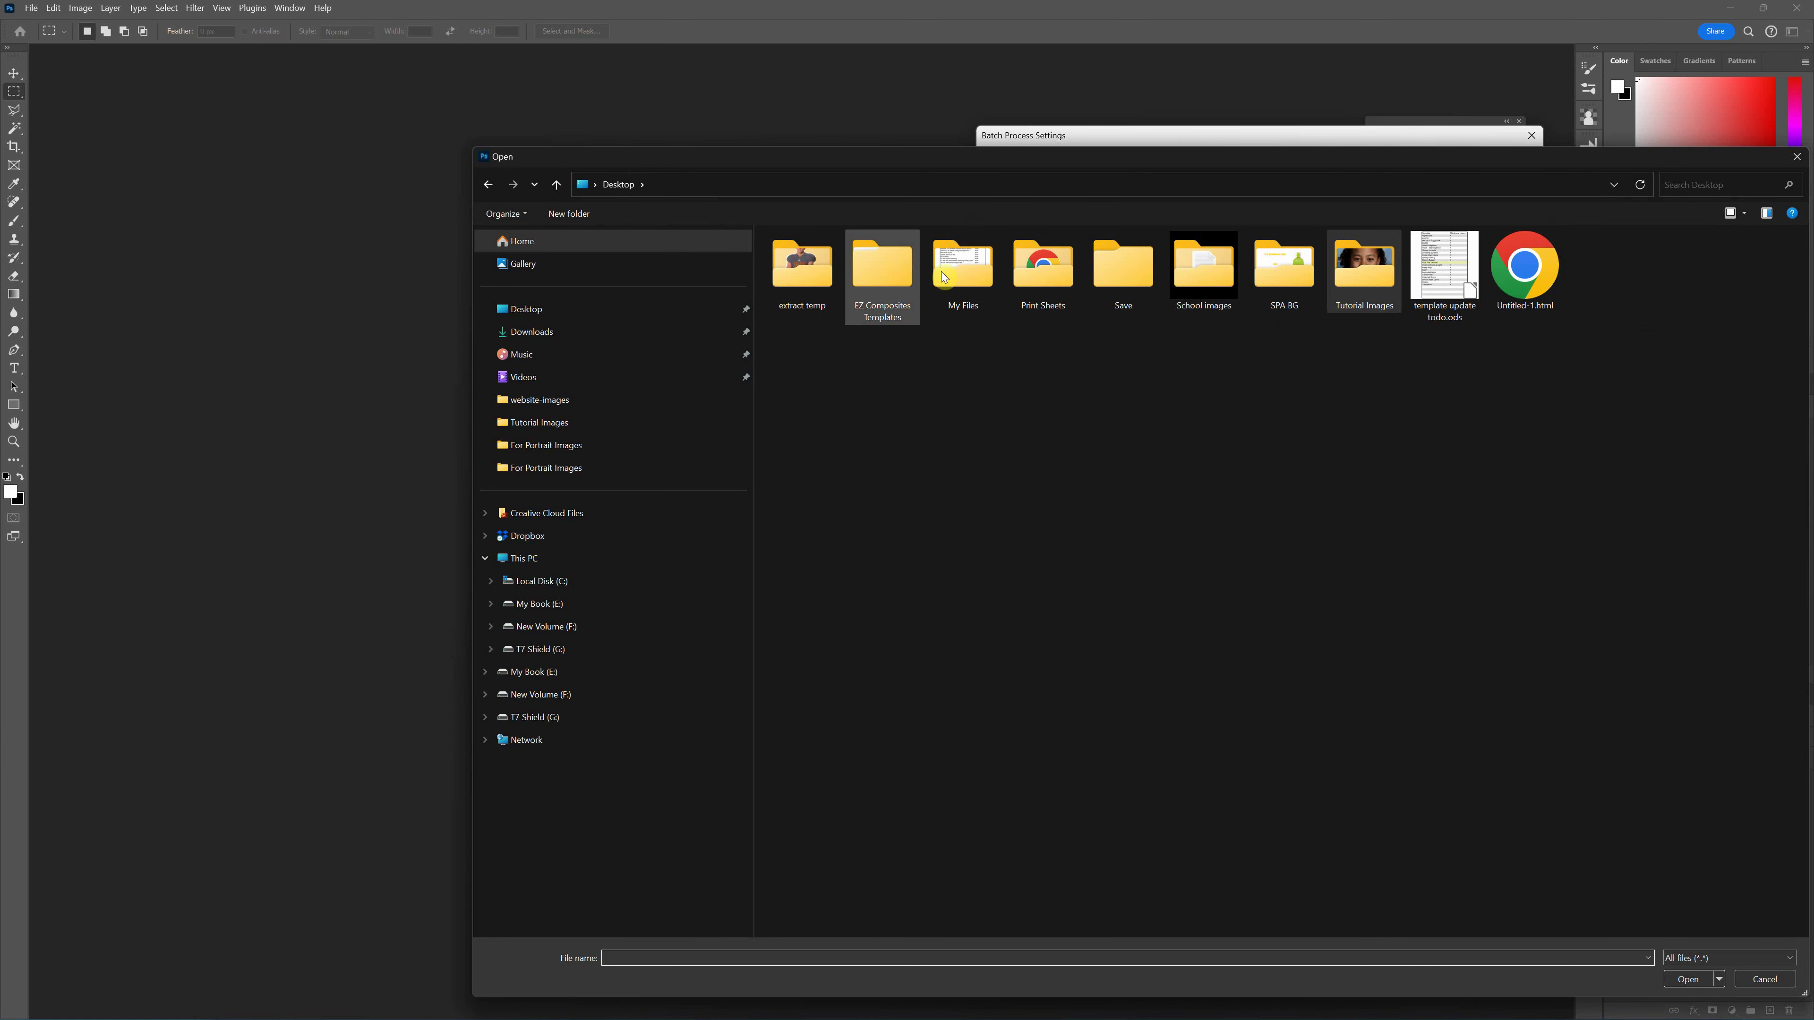
double_click(1041, 275)
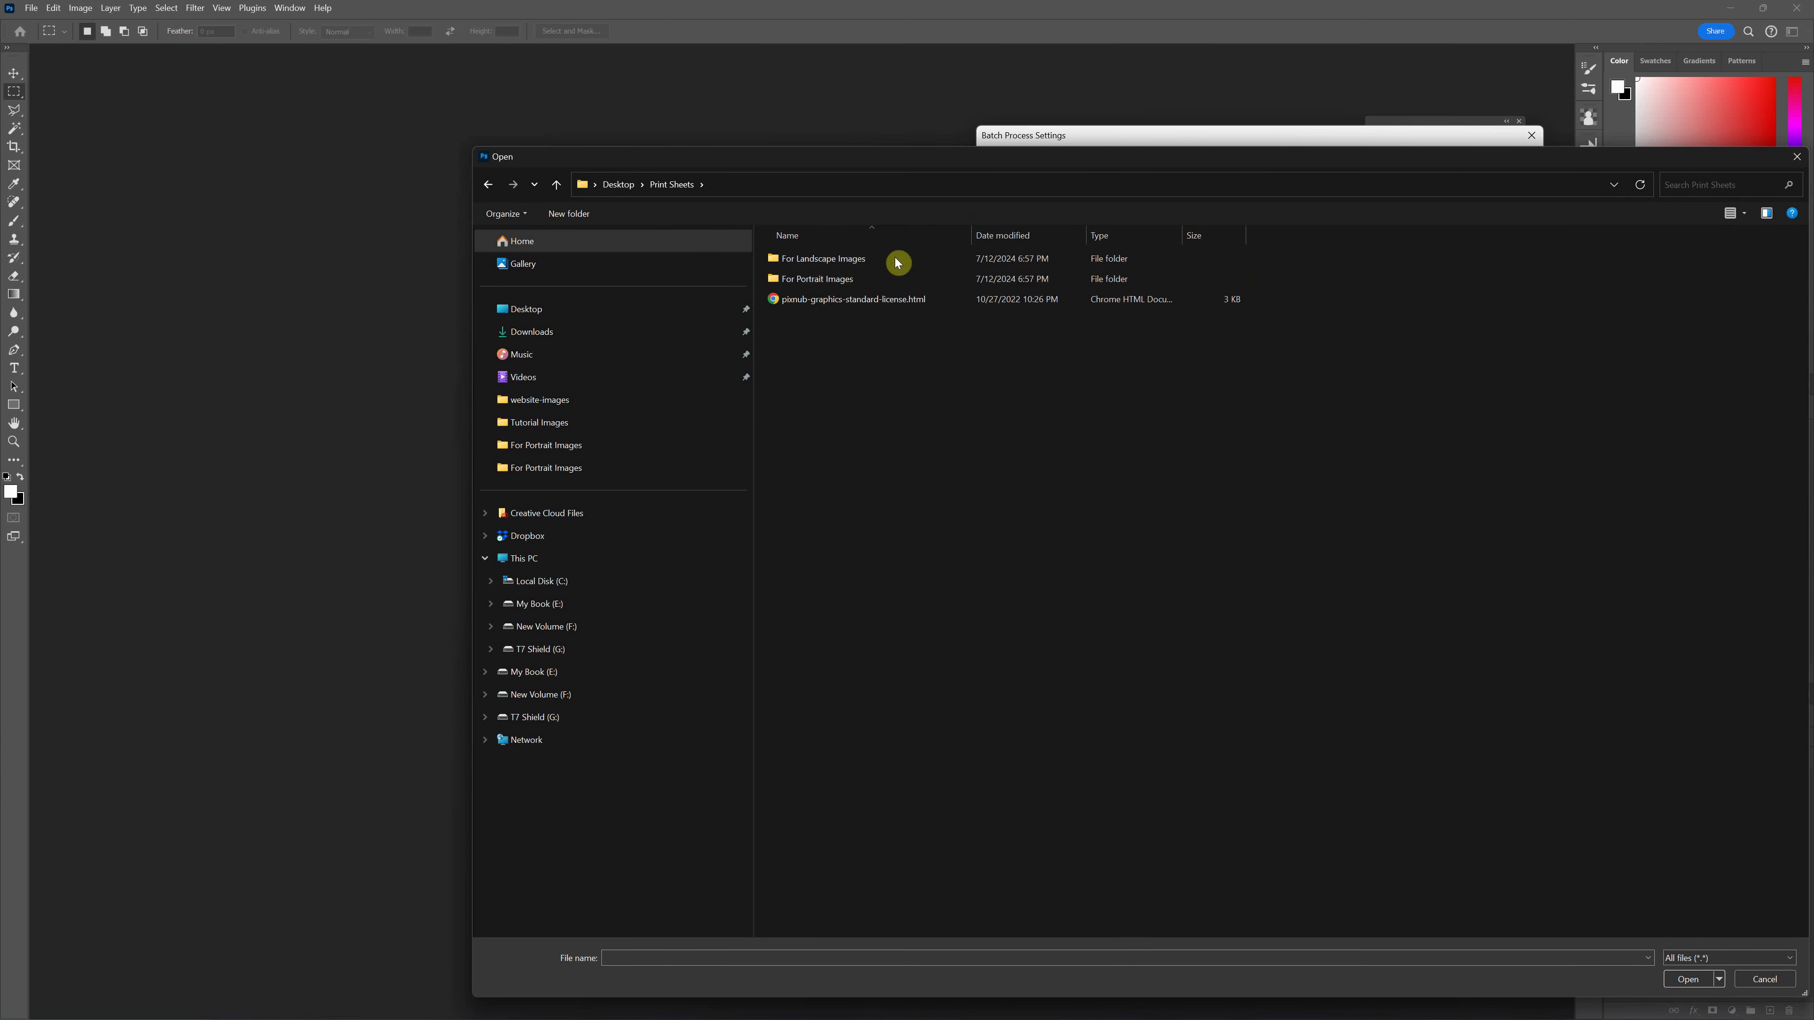
double_click(847, 279)
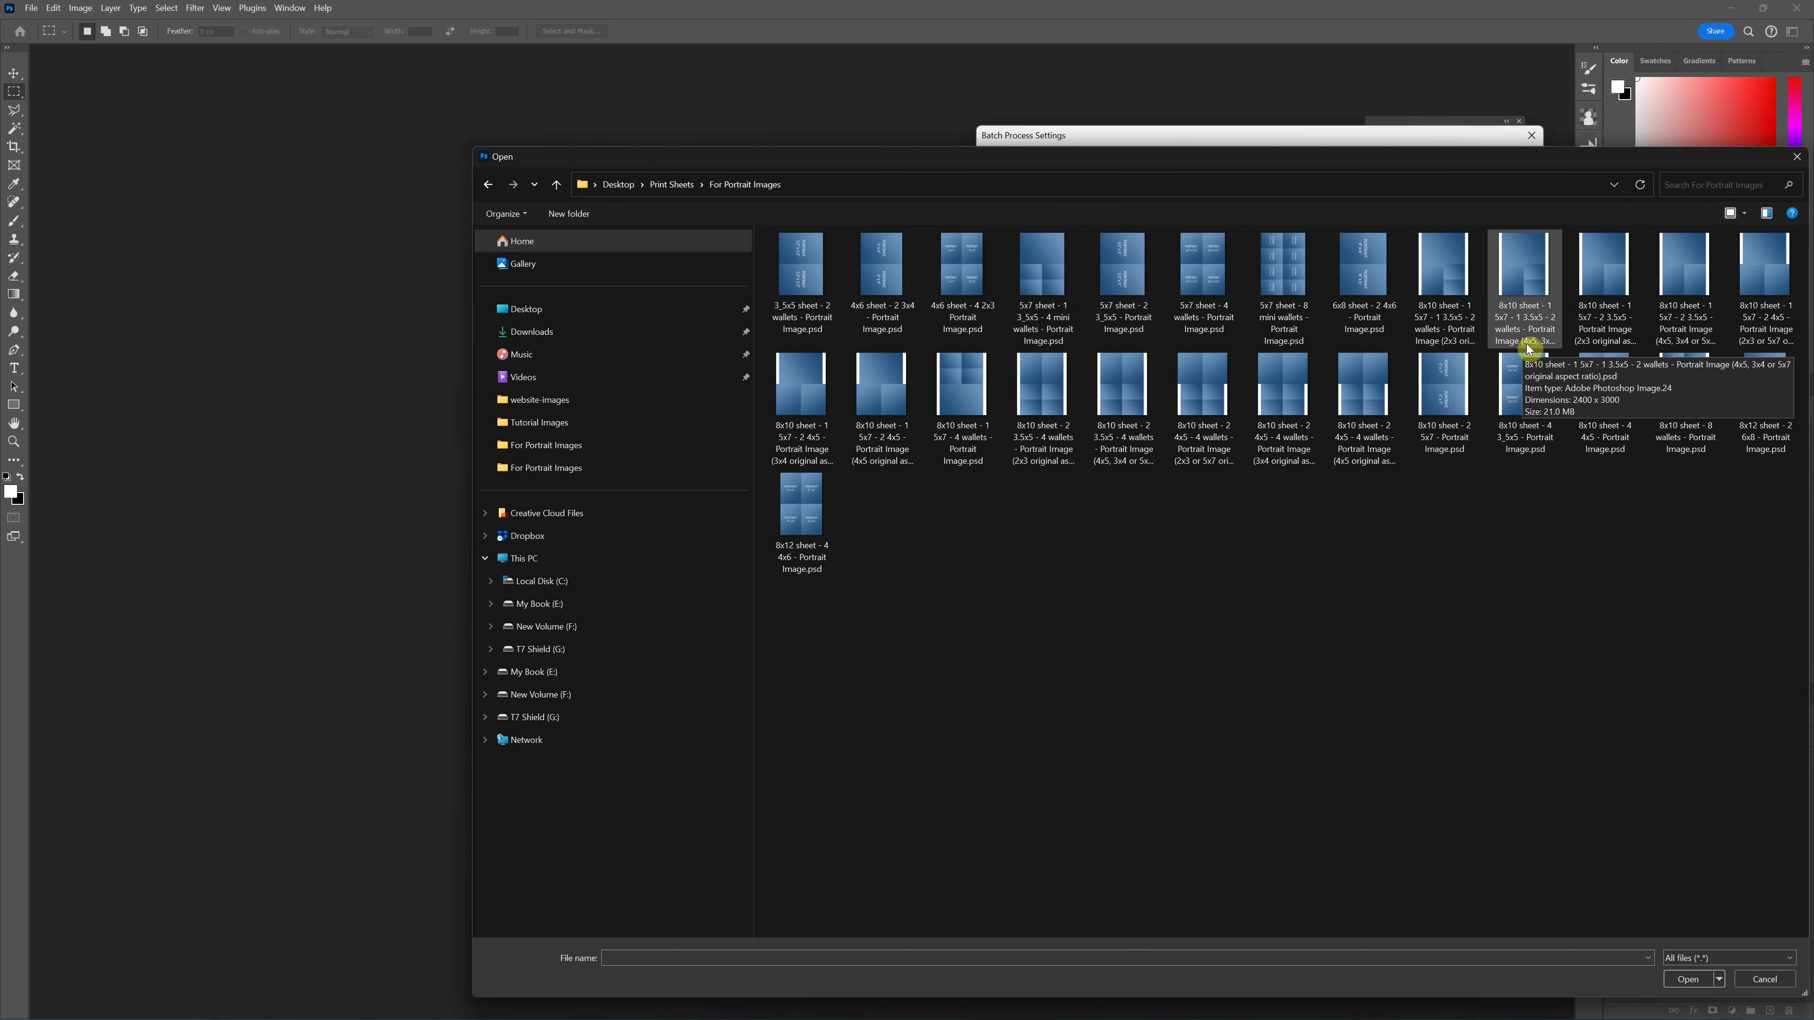
left_click(1525, 322)
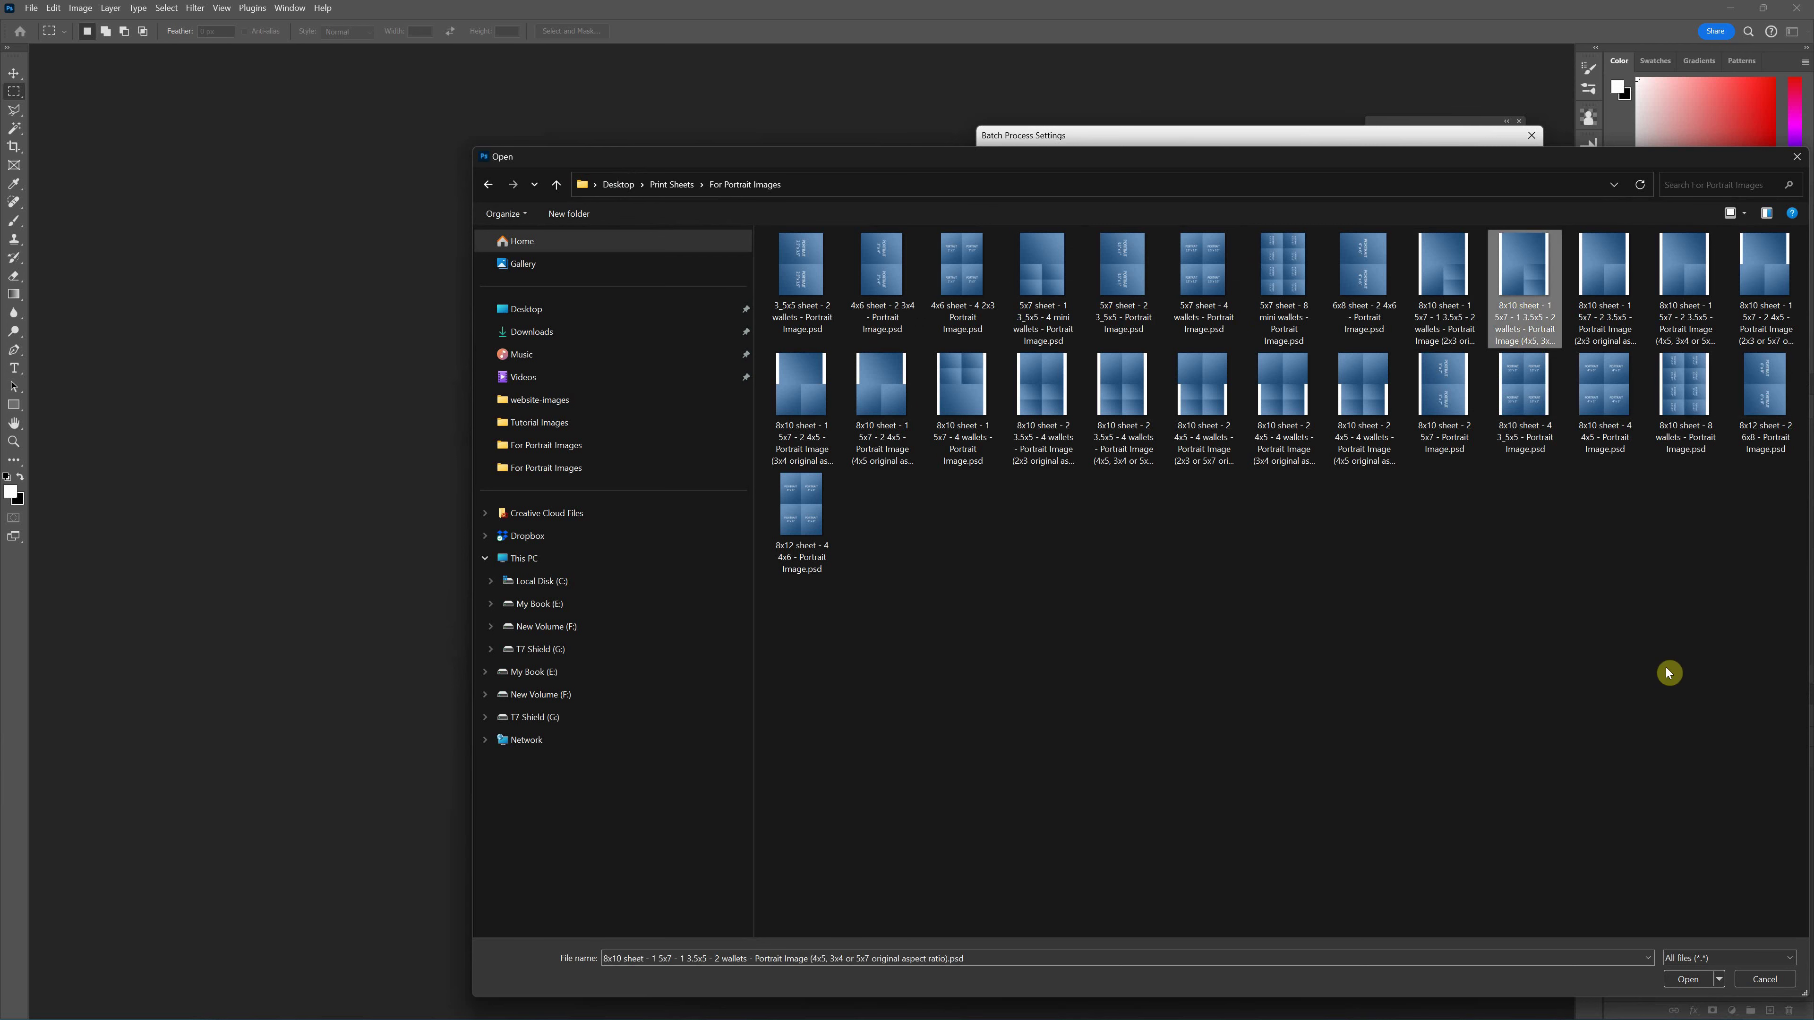
left_click(1689, 980)
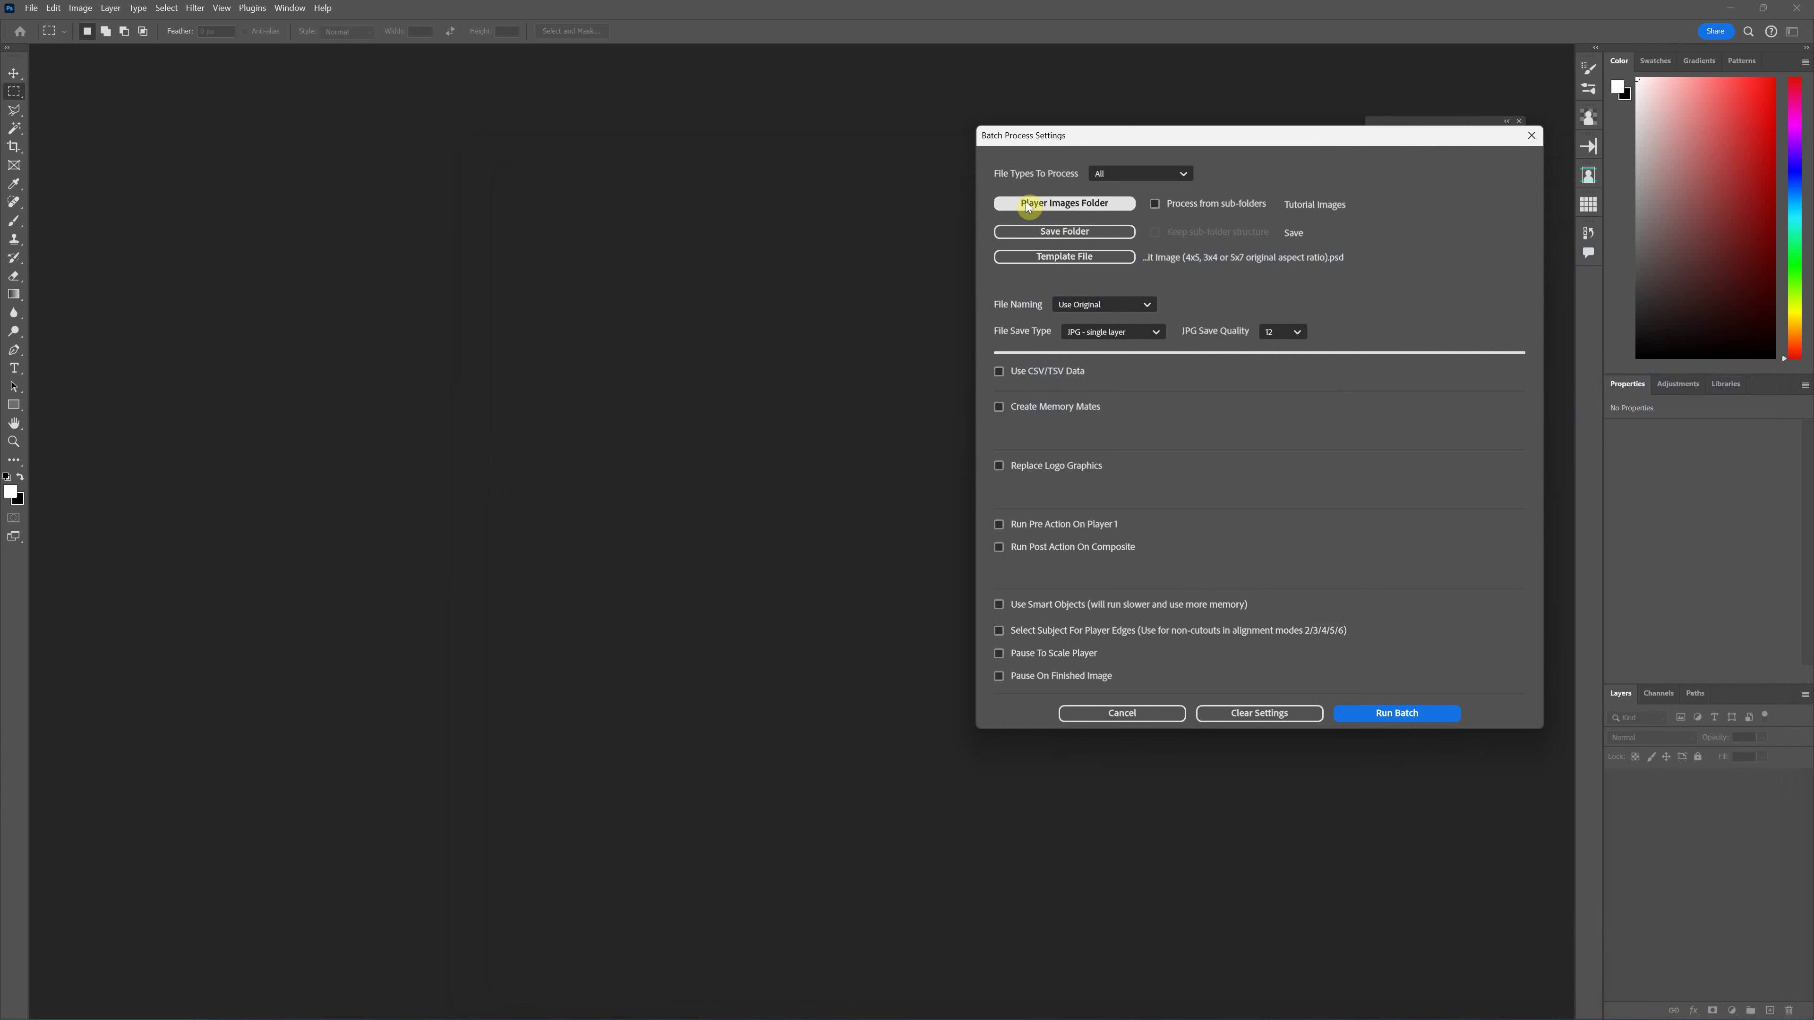
left_click(1396, 713)
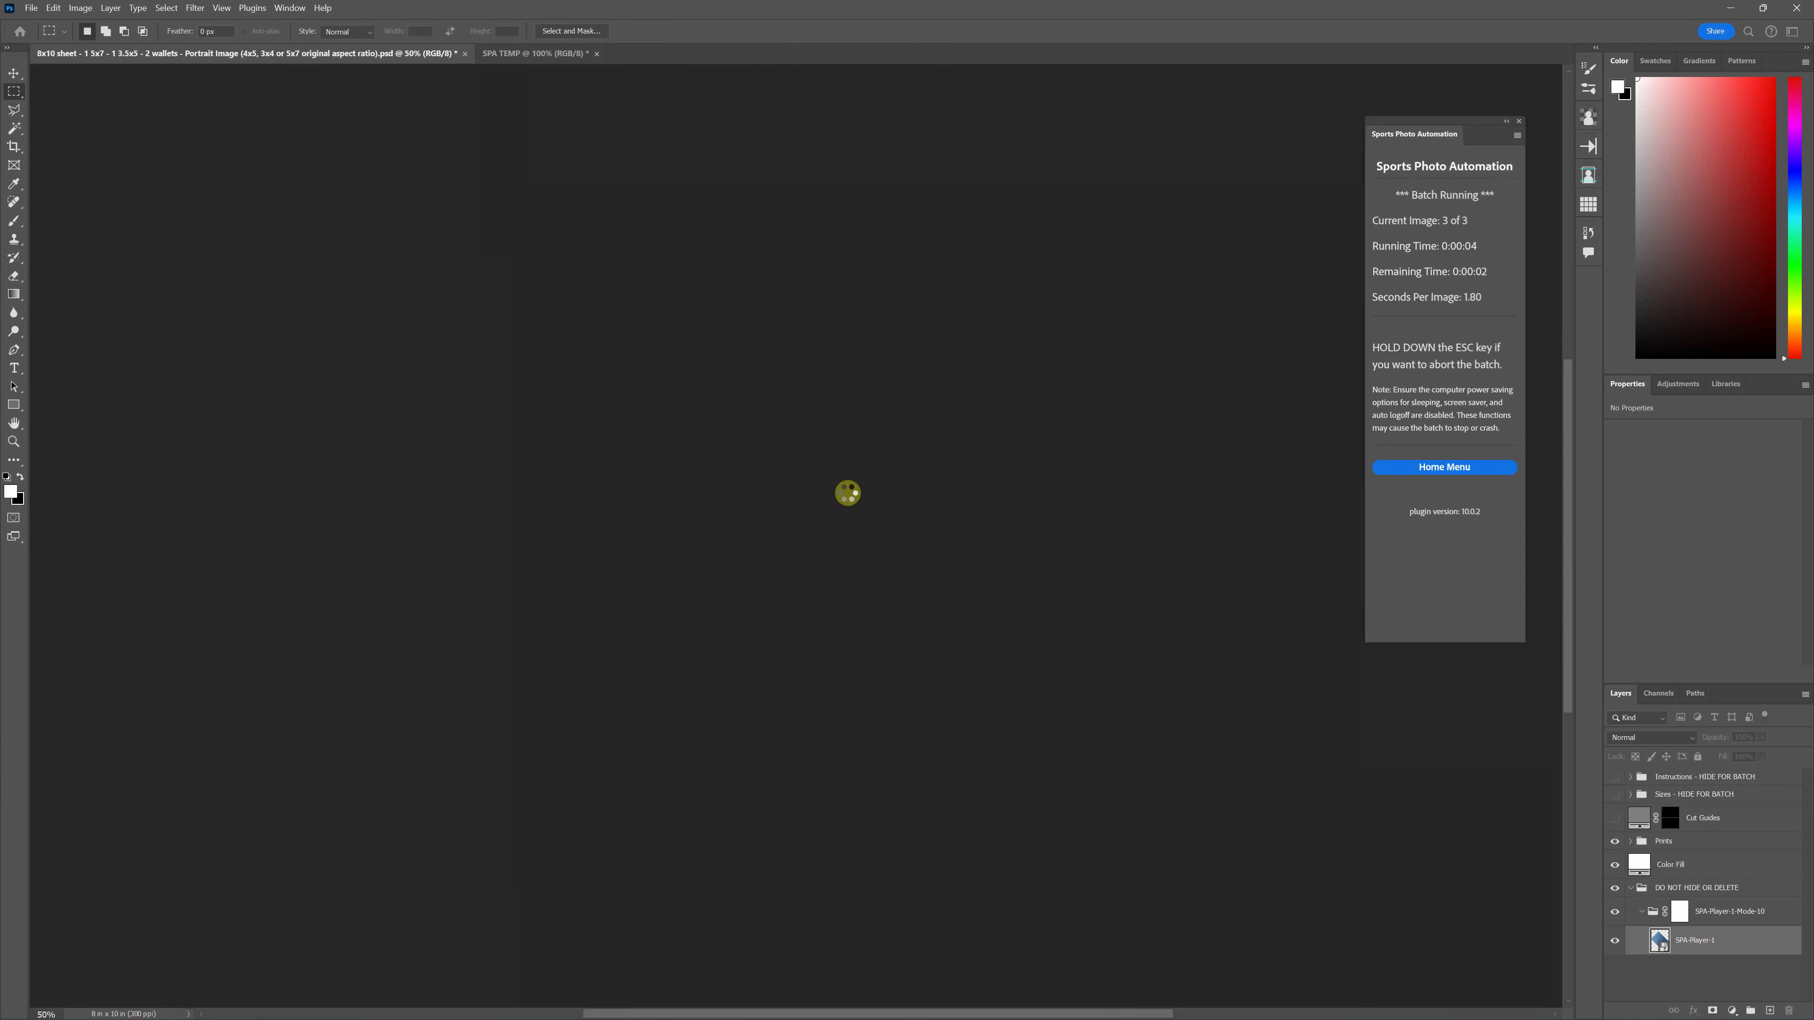
Step: Dismiss the completion notice once the batch finishes image 3 of 3
left_click(919, 315)
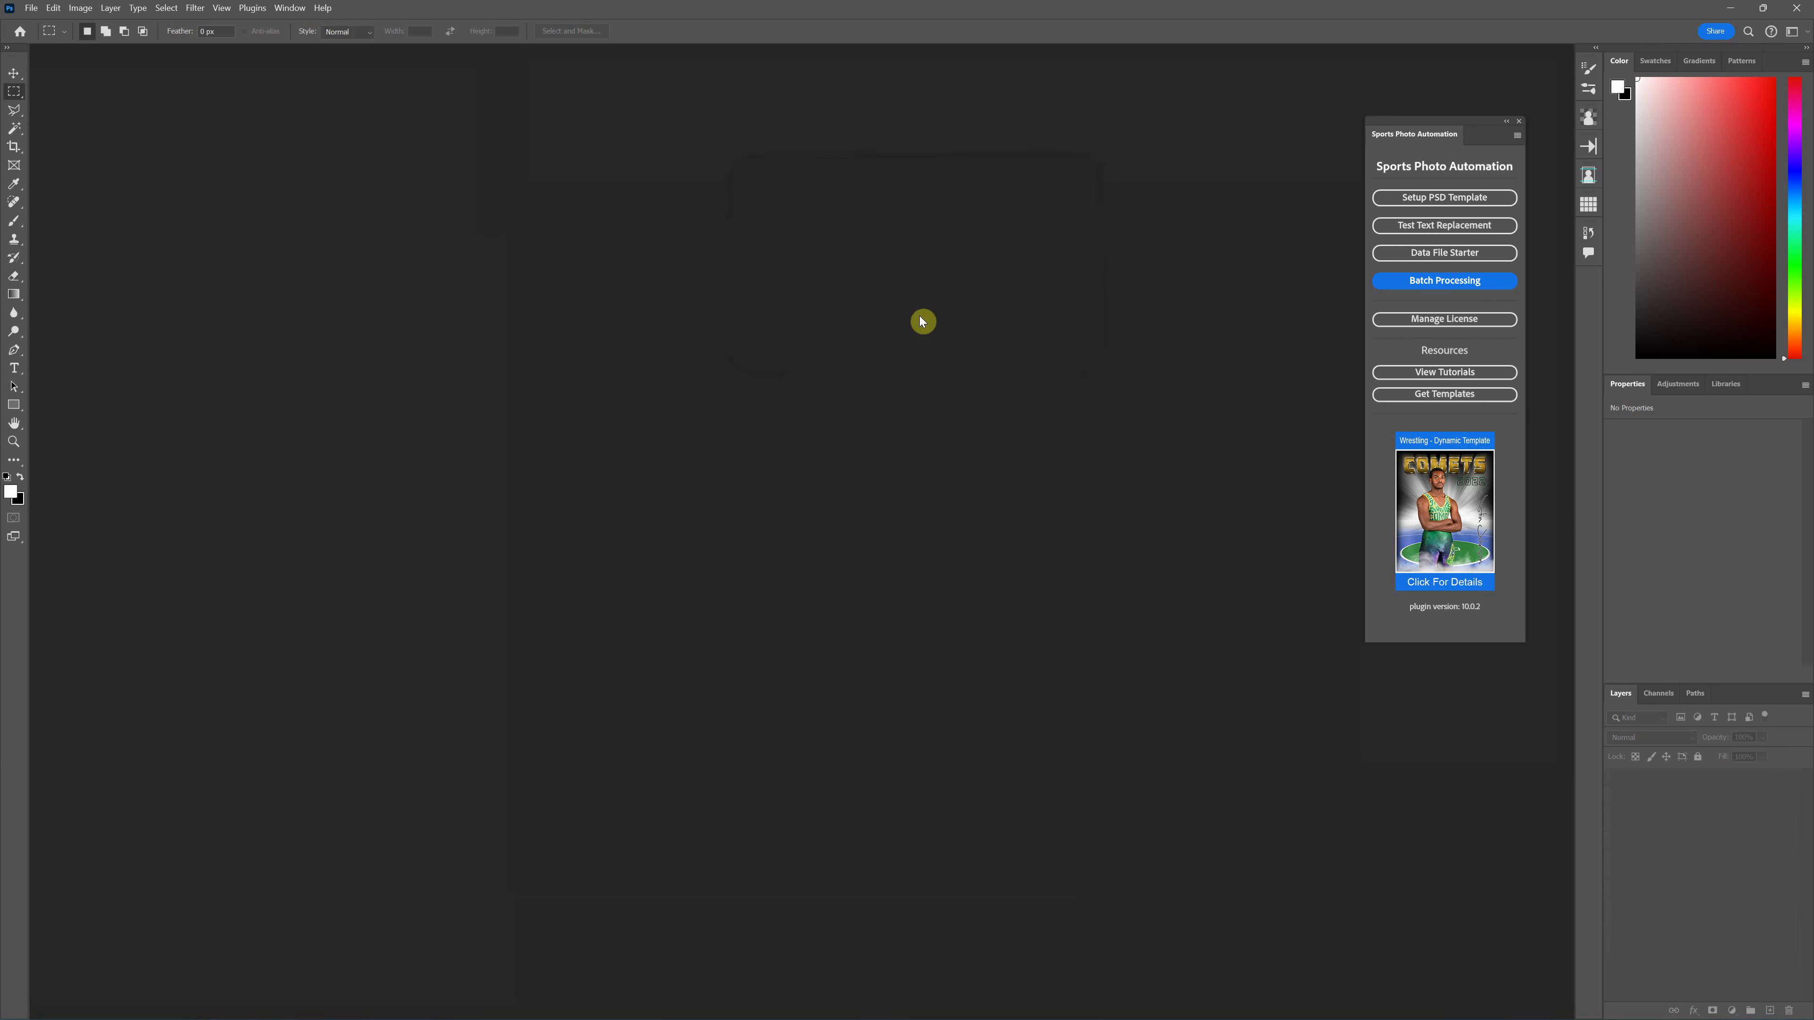
Step: Switch to File Explorer and open the Save folder on the Desktop
key("alt+Tab")
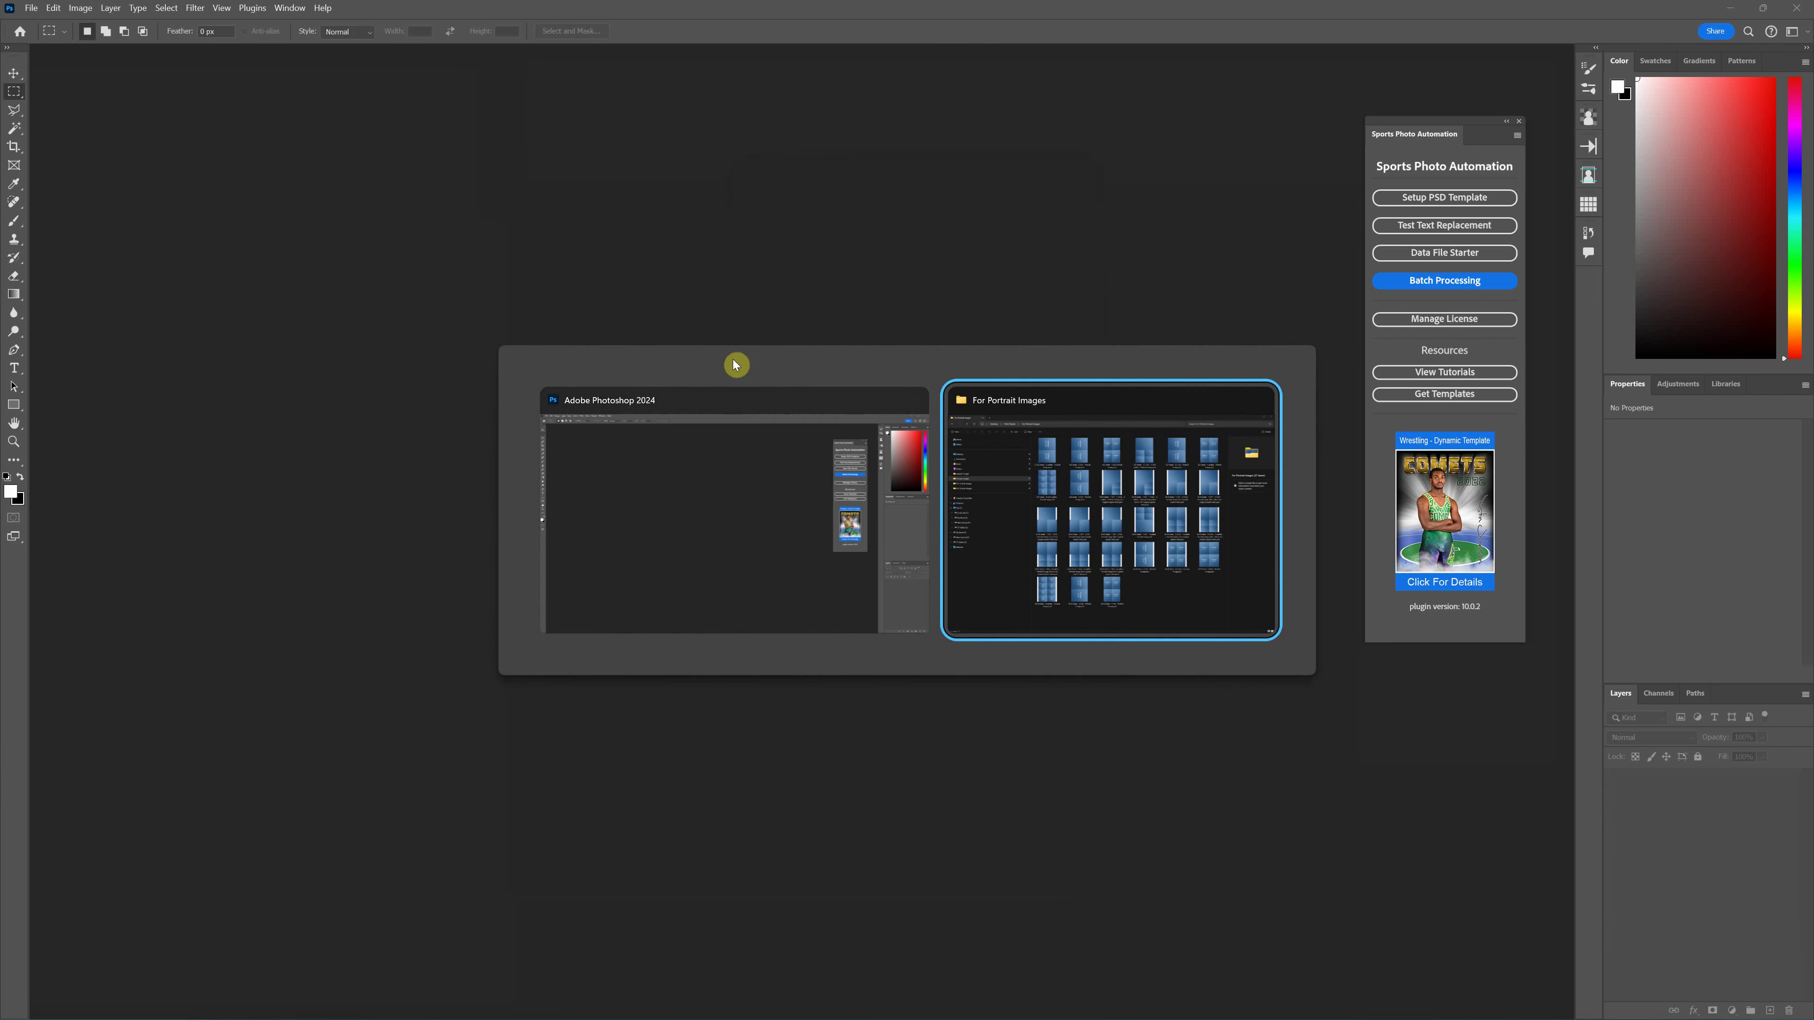
left_click(1012, 537)
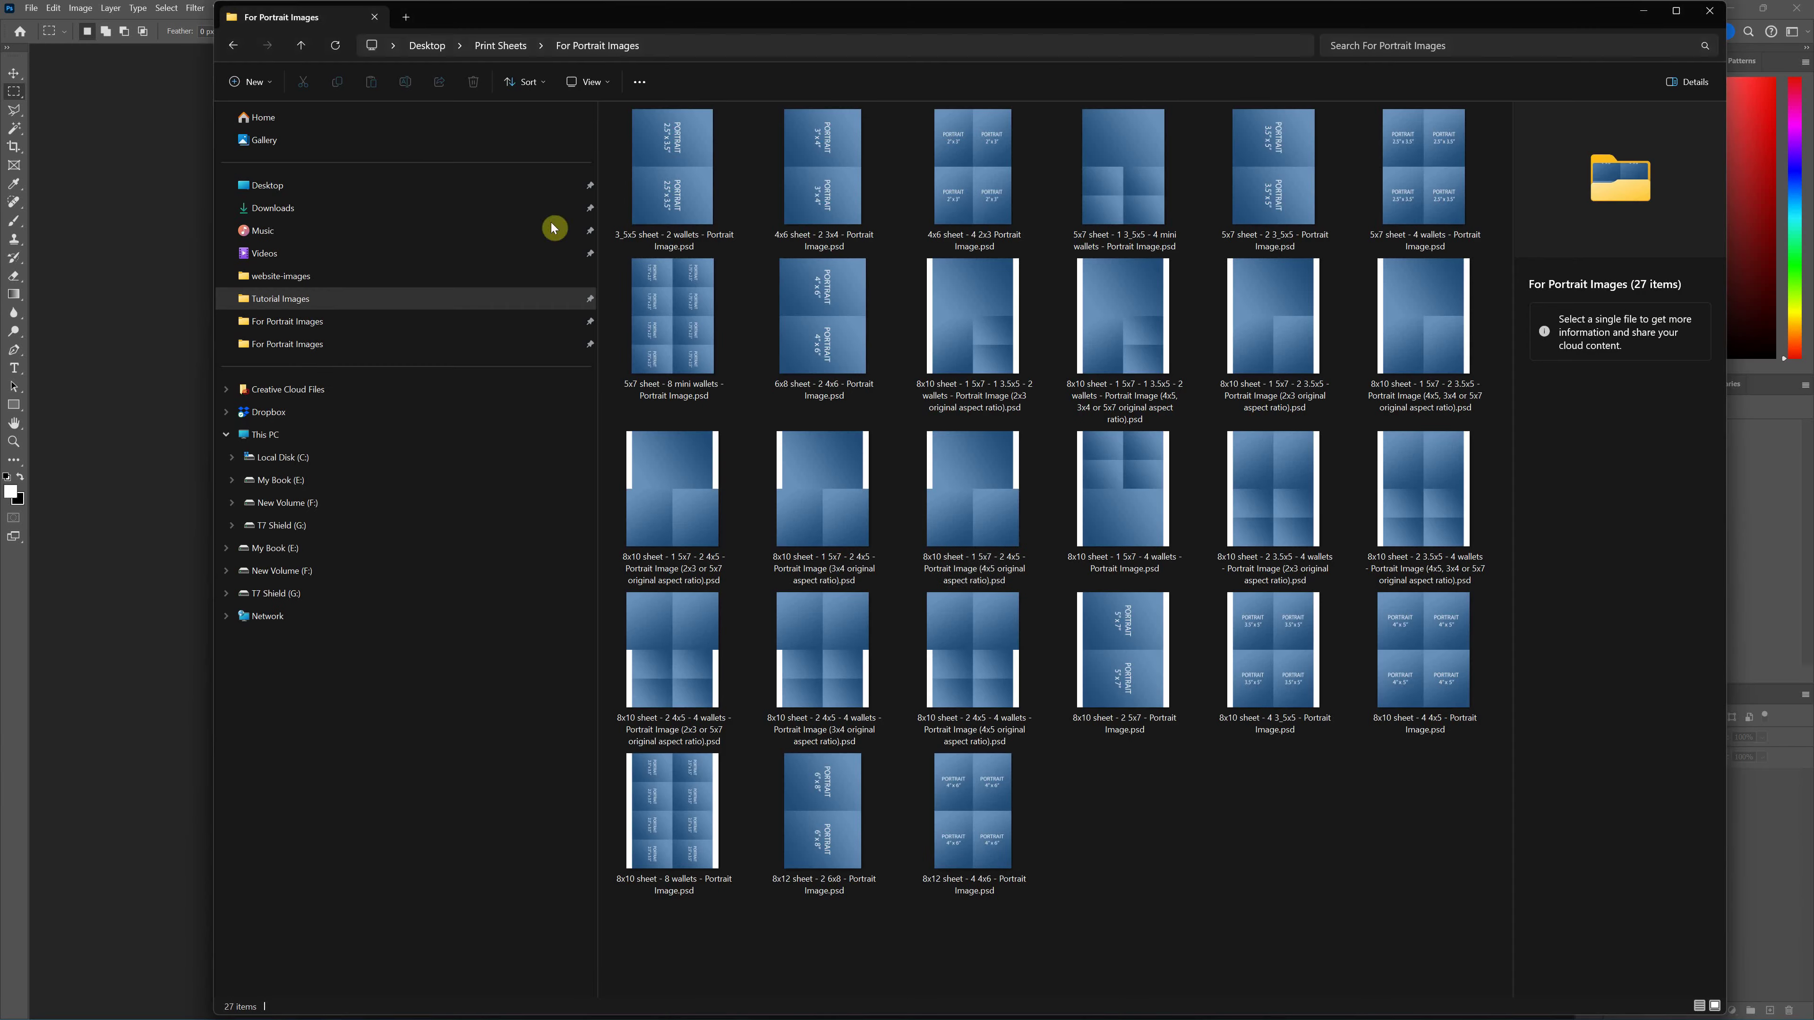
left_click(291, 192)
double_click(969, 164)
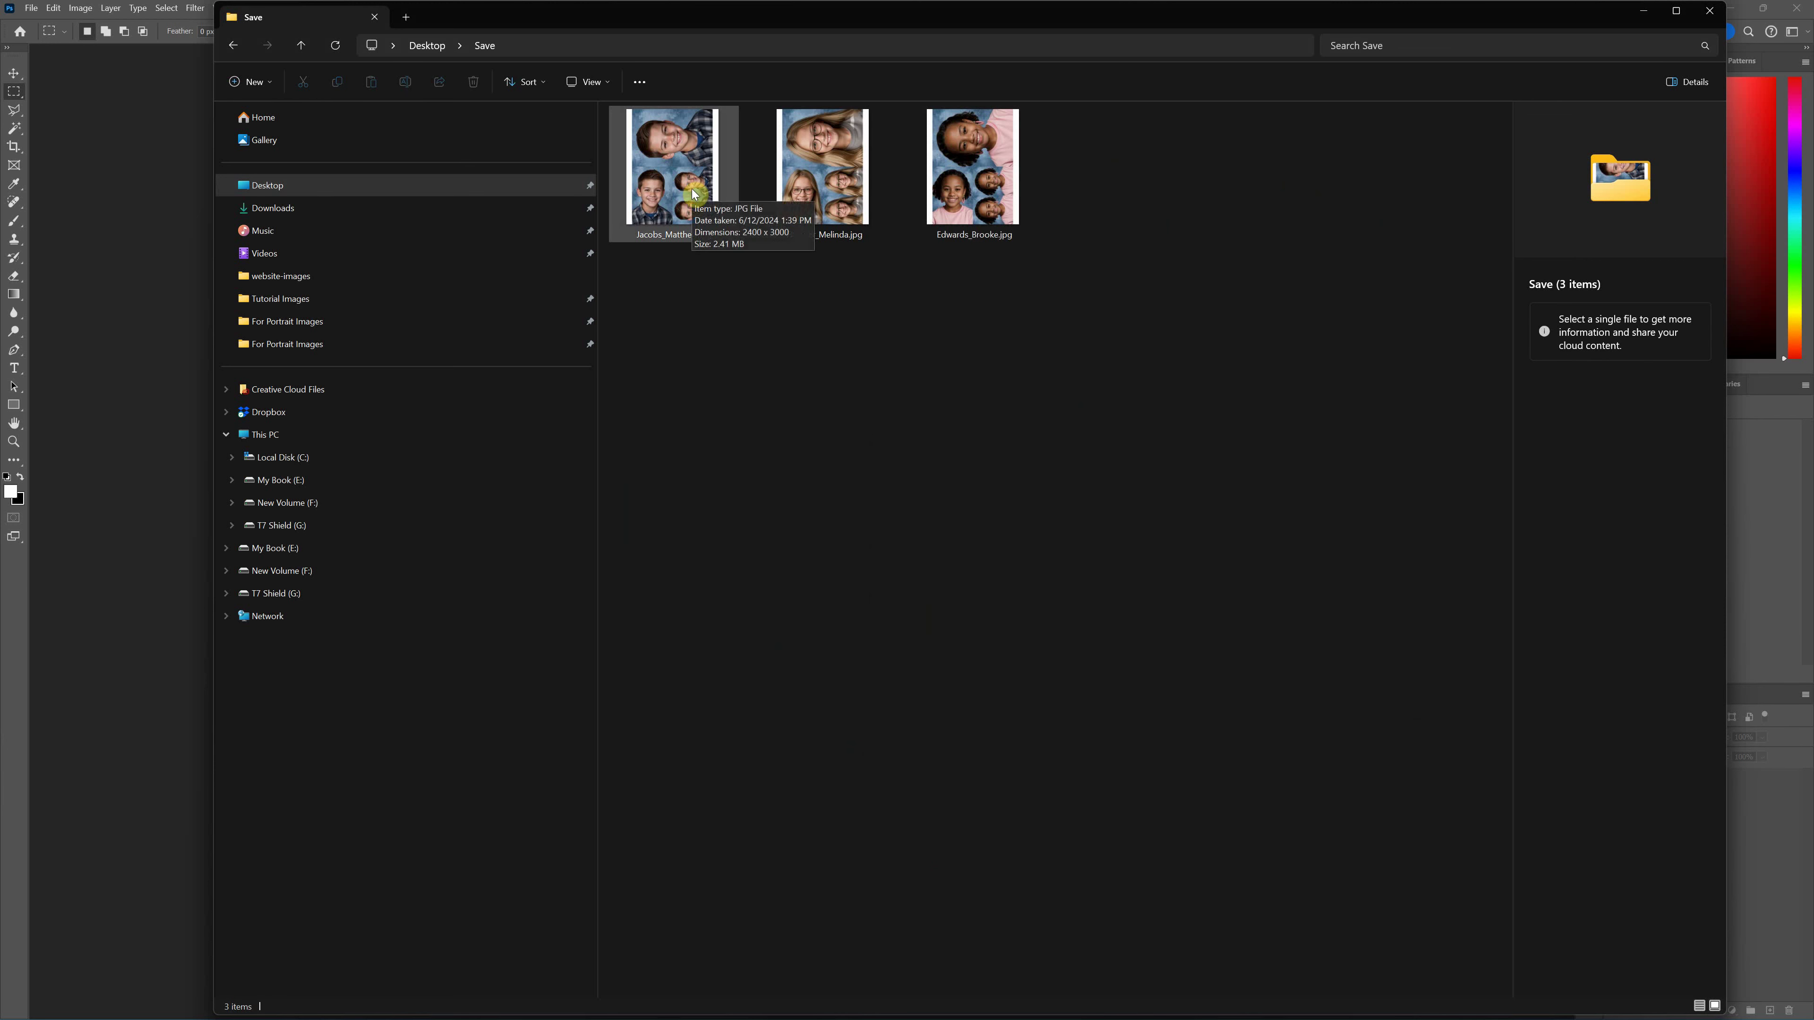
Step: Preview the generated print-sheet JPGs one after another, then close the viewer and minimize Explorer
left_click(692, 192)
double_click(692, 193)
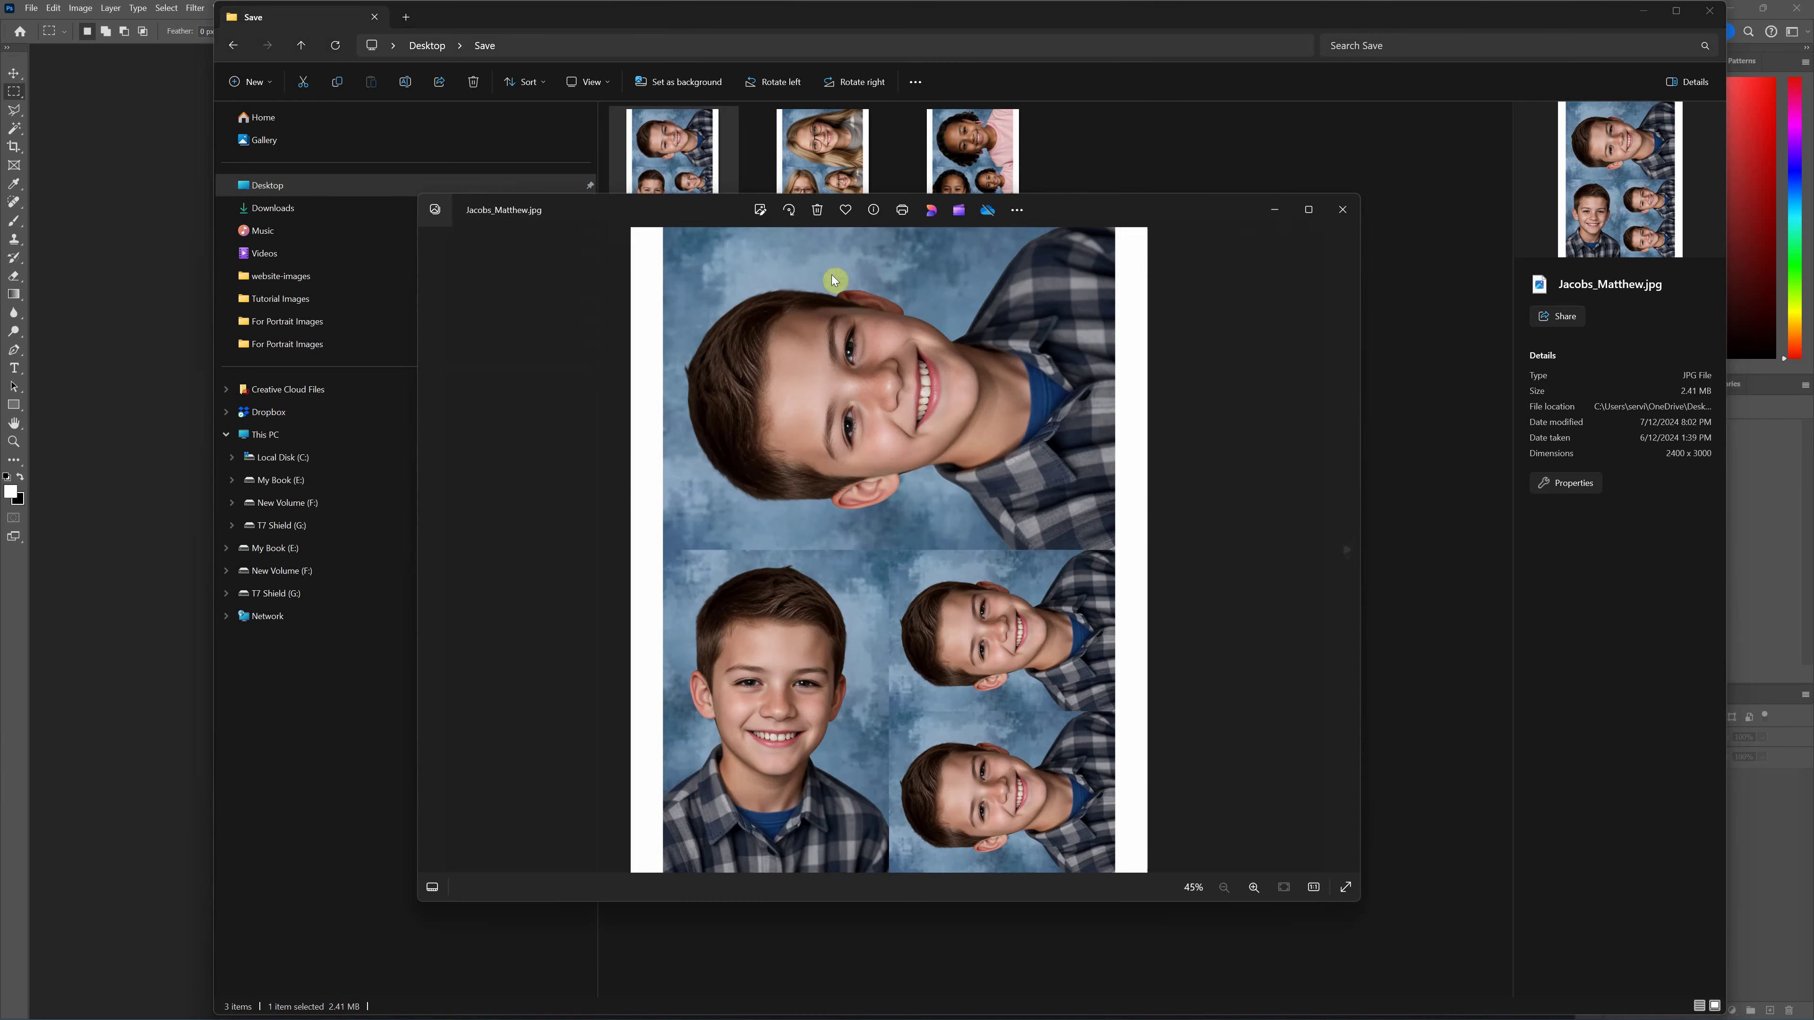
key("Right")
key("Right")
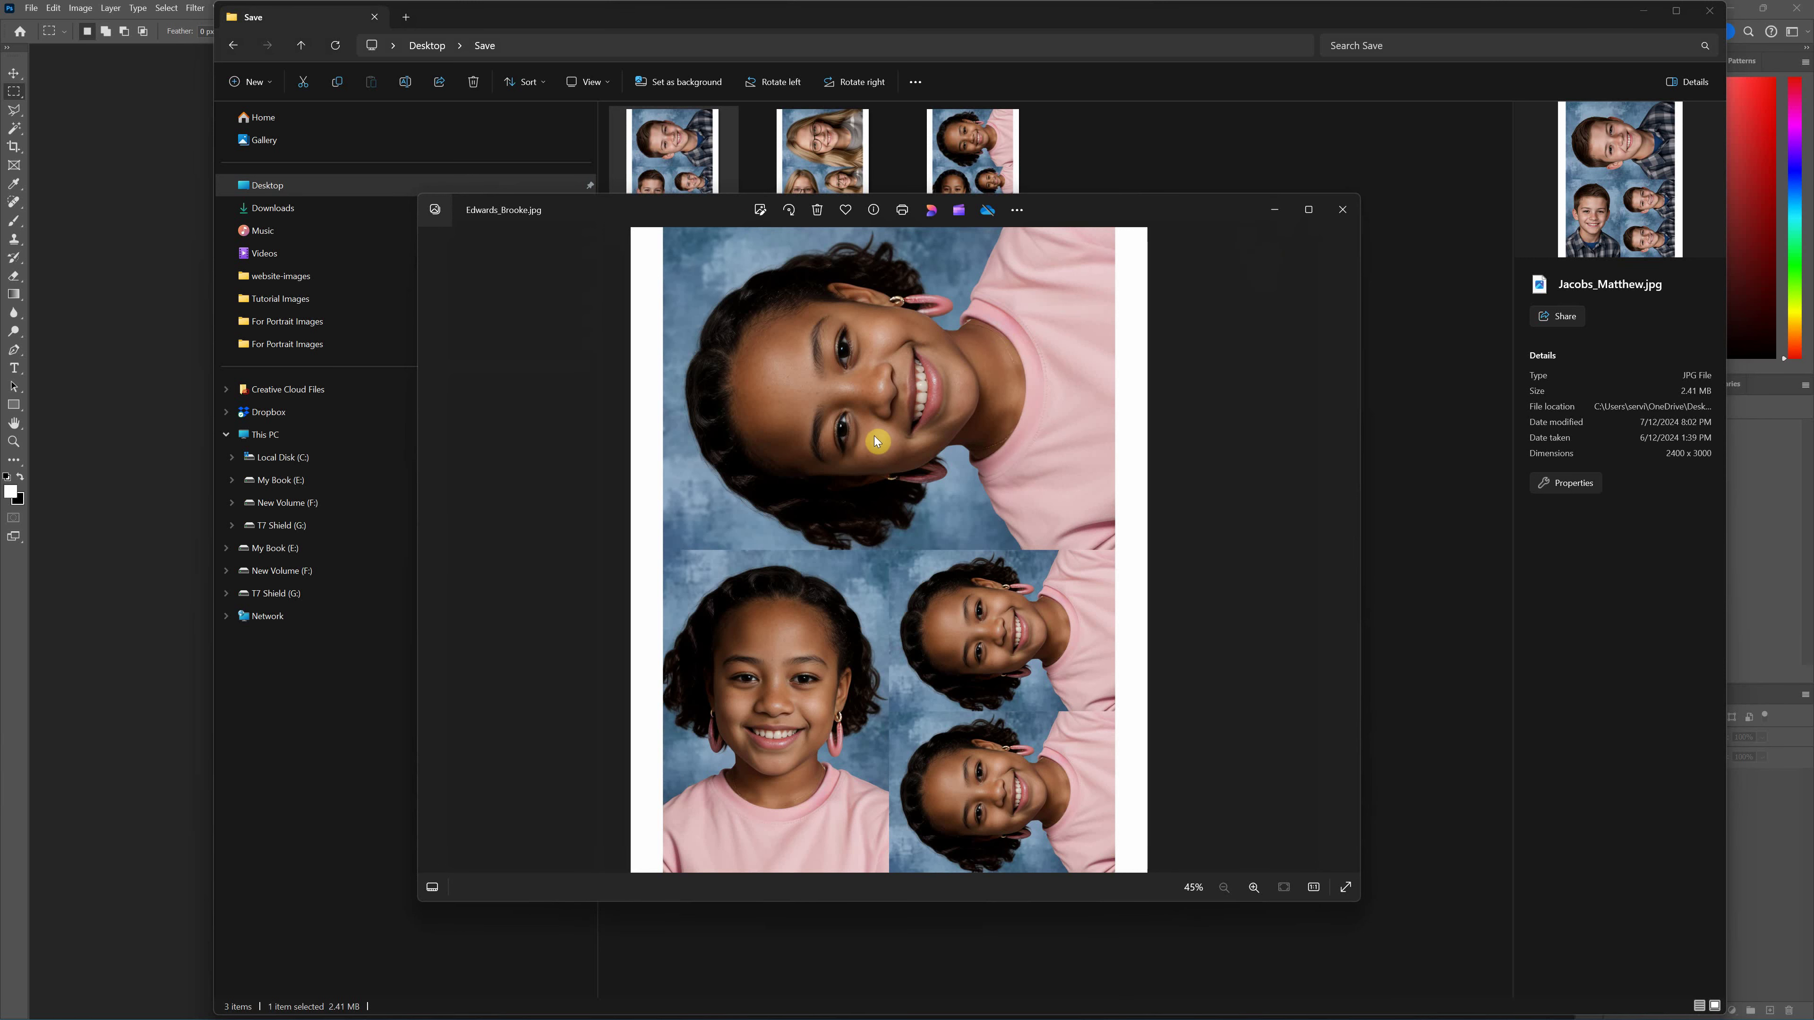
left_click(1316, 223)
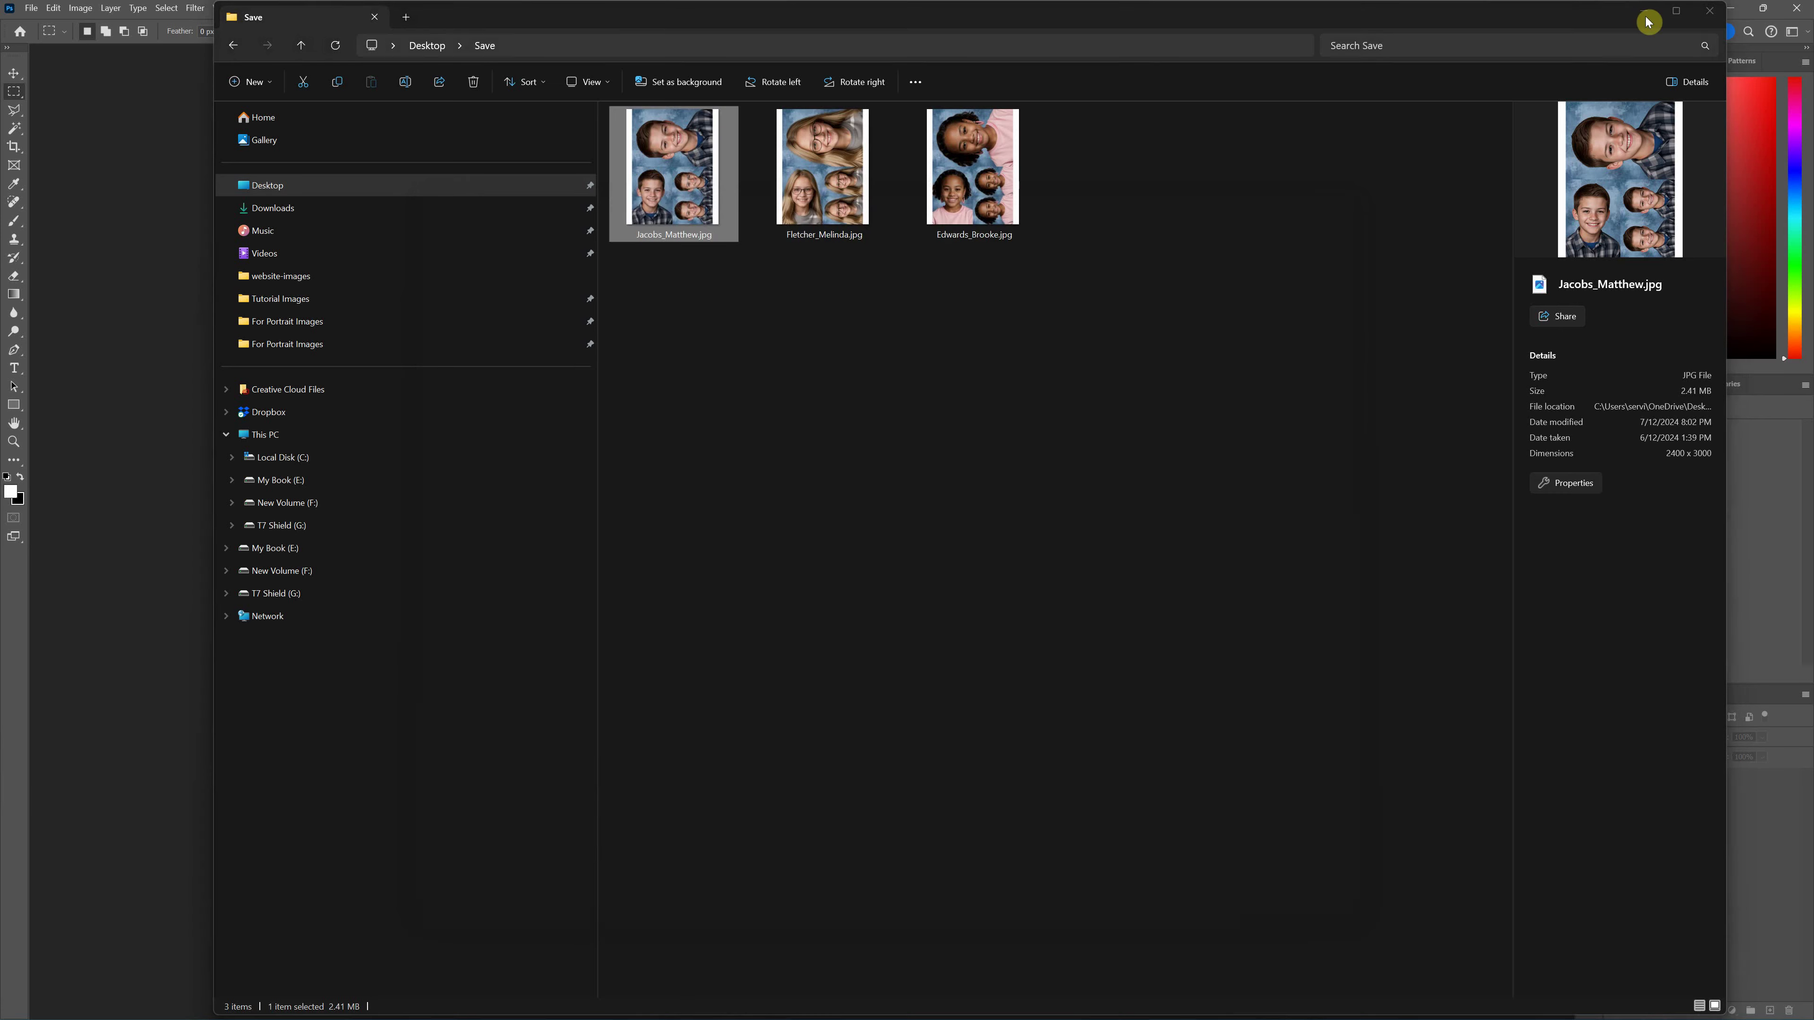
left_click(1643, 10)
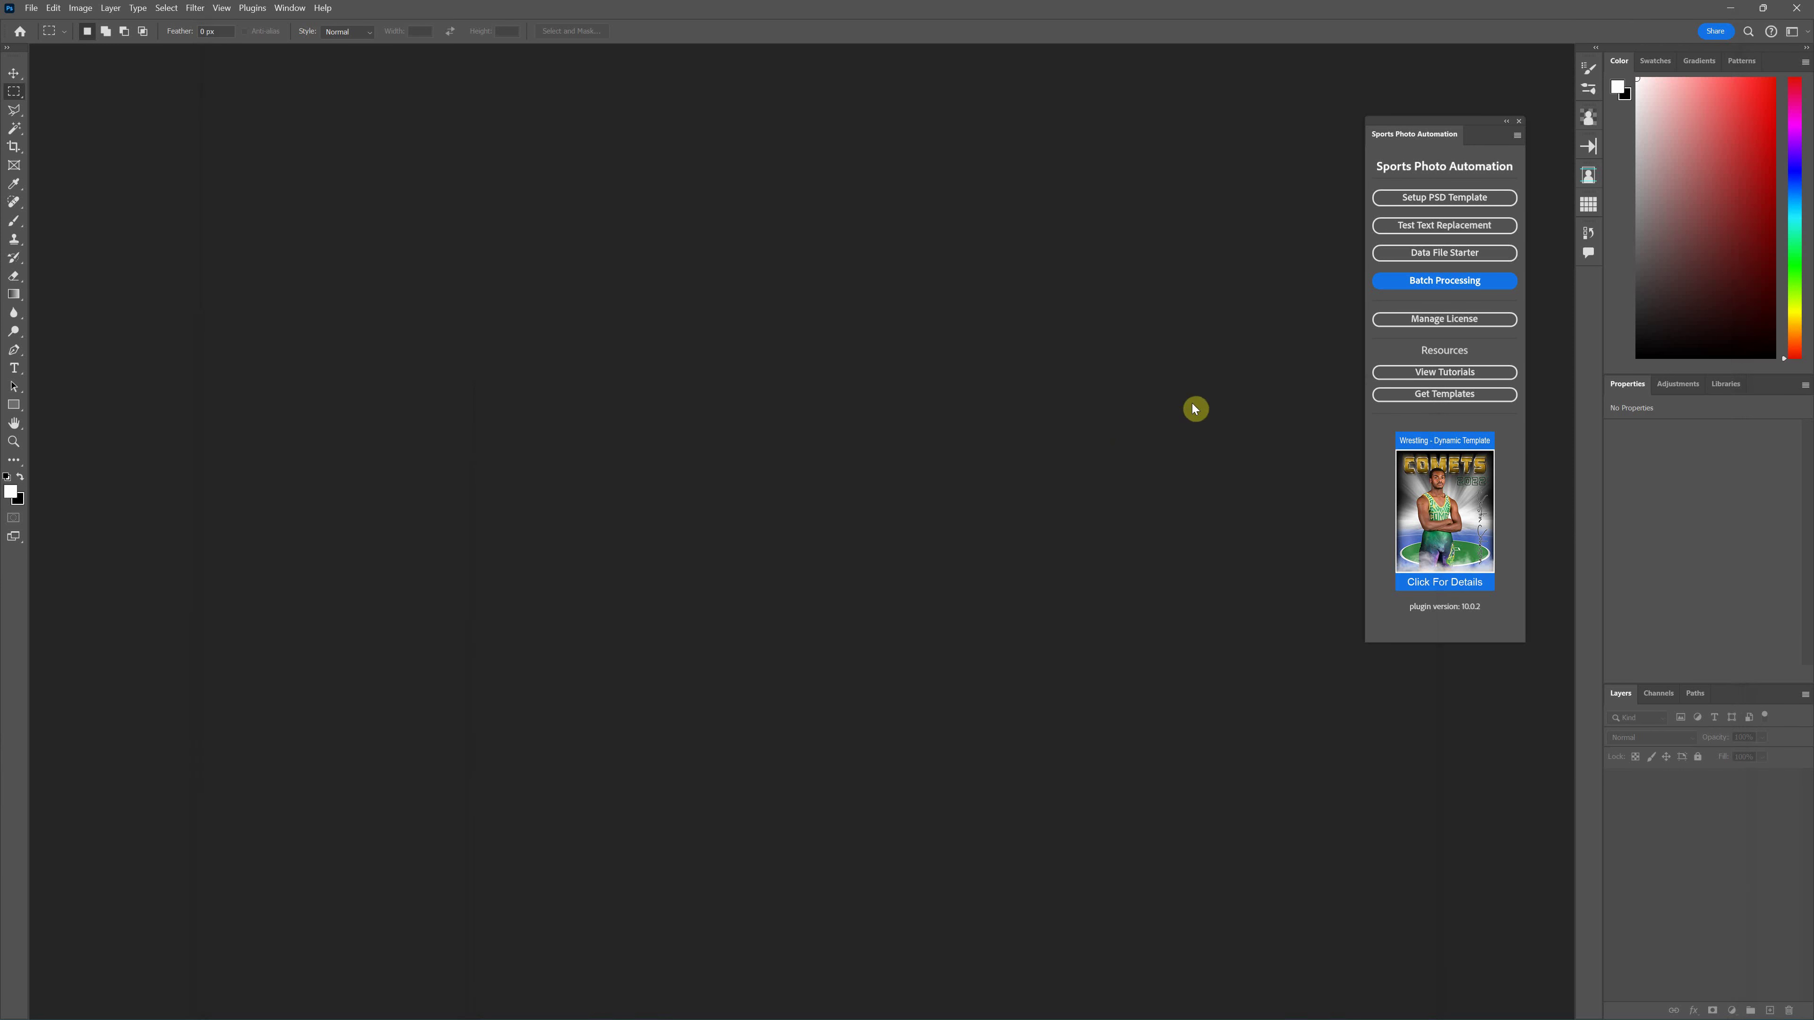